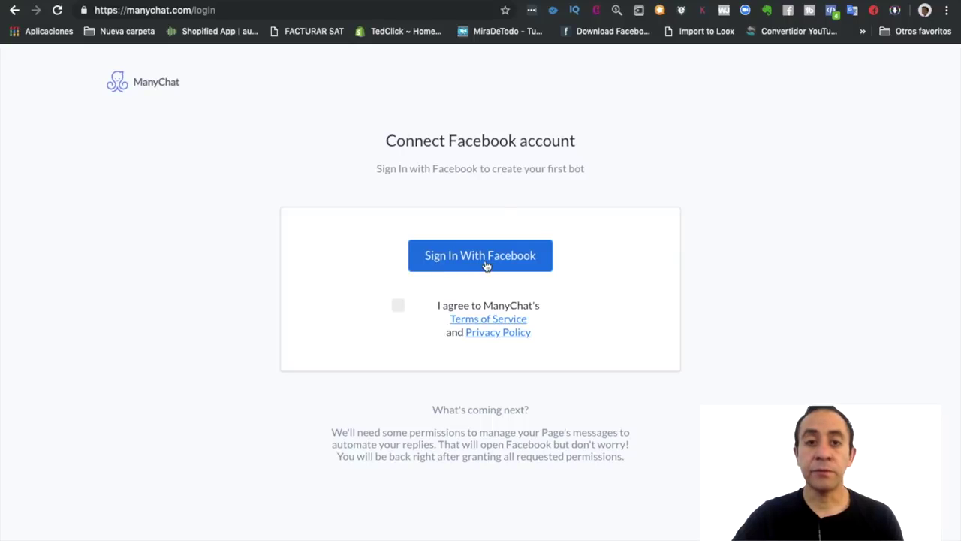
Agree to ManyChat's Terms of Service and Privacy Policy and sign in with the Facebook account.
{"action": "left_click", "coordinate": [397, 307]}
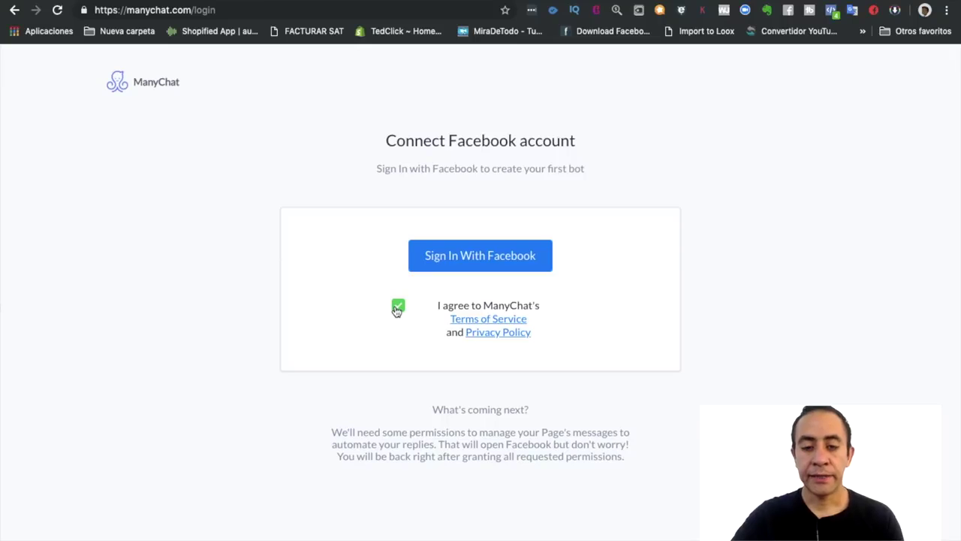
{"action": "left_click", "coordinate": [481, 257]}
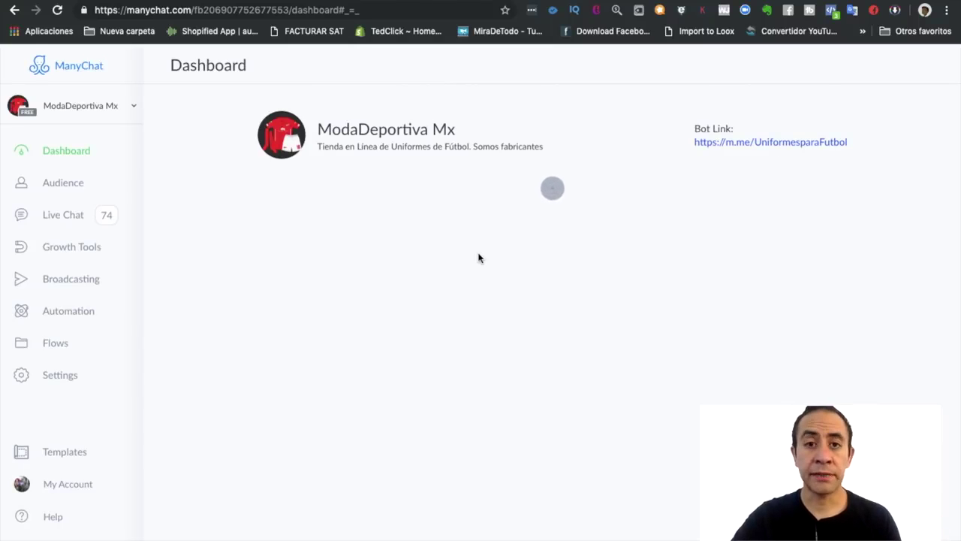
Switch from the ModaDeportiva Mx page to the personal-name page listed just below verdetabaco.
{"action": "left_click", "coordinate": [129, 107]}
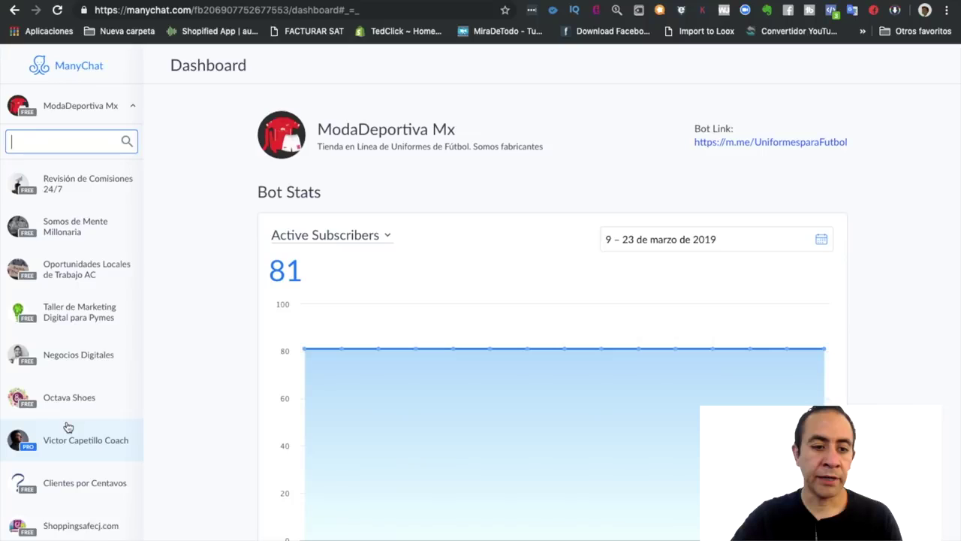
{"action": "scroll", "coordinate": [65, 425], "scroll_direction": "down", "scroll_amount": 2}
{"action": "scroll", "coordinate": [67, 427], "scroll_direction": "down", "scroll_amount": 5}
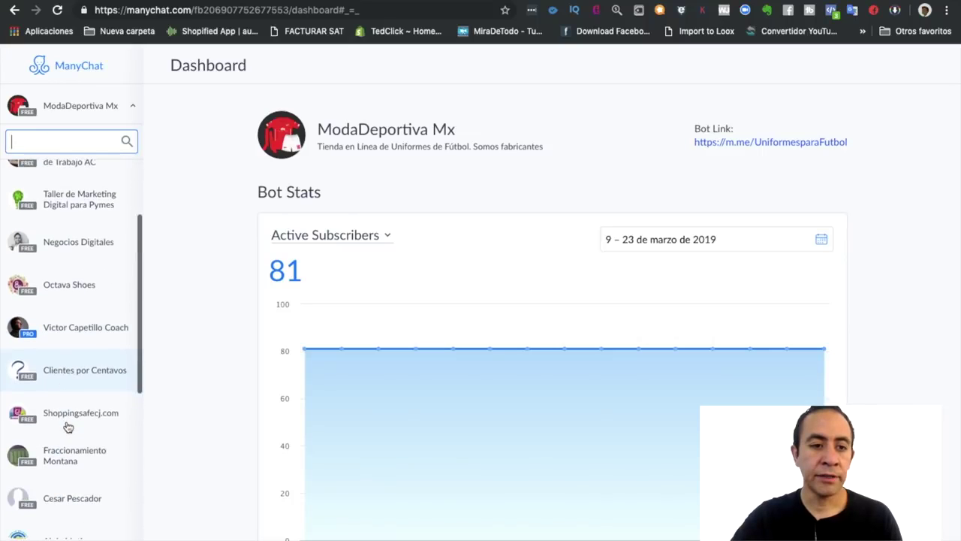
{"action": "scroll", "coordinate": [68, 426], "scroll_direction": "down", "scroll_amount": 6}
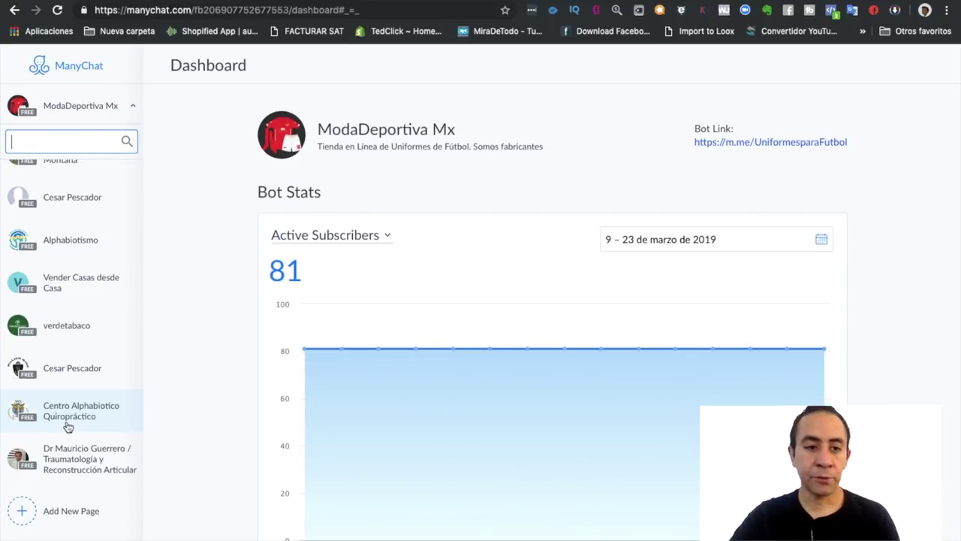
{"action": "left_click", "coordinate": [69, 369]}
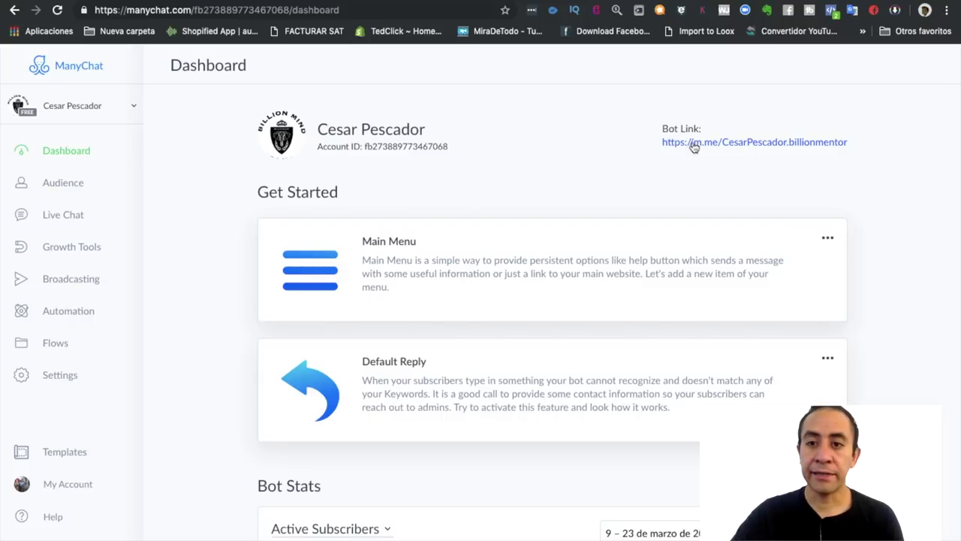
Copy the page's m.me bot link from the dashboard.
{"action": "left_click_drag", "start_coordinate": [849, 143], "coordinate": [664, 143]}
{"action": "key", "text": "super+c"}
{"action": "right_click", "coordinate": [729, 144]}
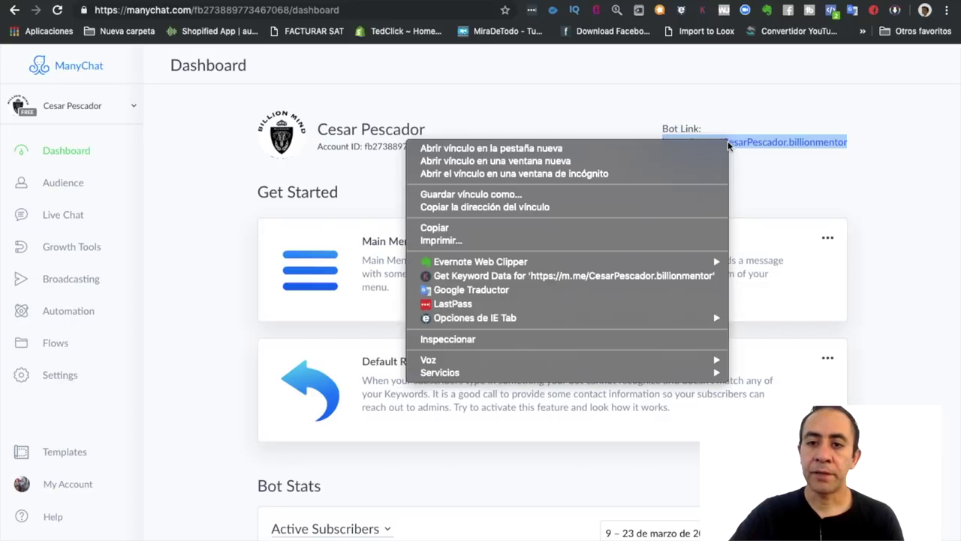
{"action": "left_click", "coordinate": [544, 227]}
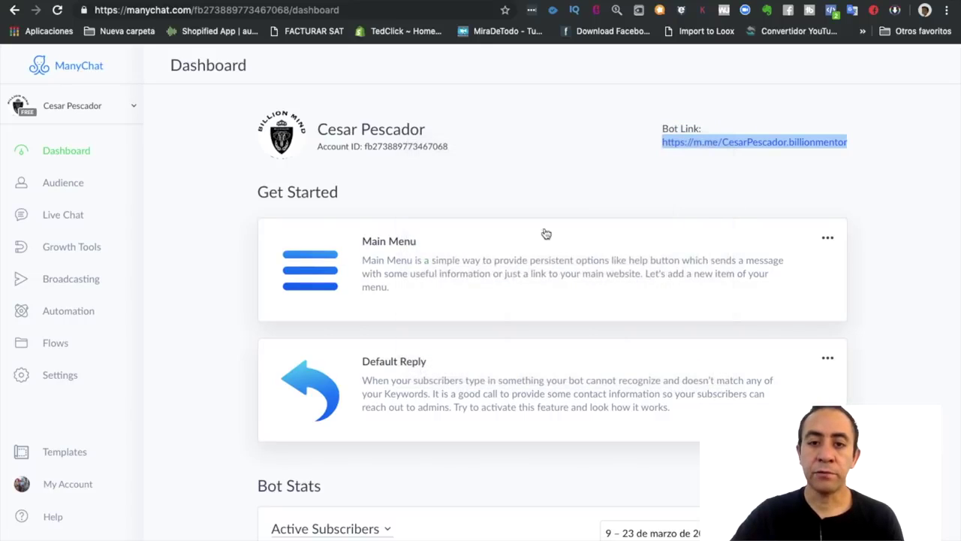
Switch to Notes and paste the bot link on its own line above the "¡Hola! te saluda" message.
{"action": "mouse_move", "coordinate": [466, 535]}
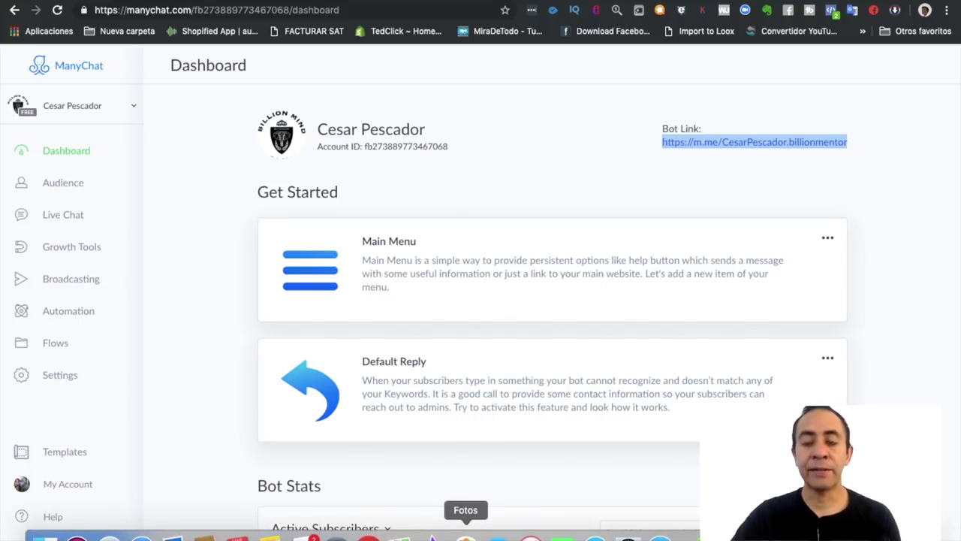
{"action": "left_click", "coordinate": [271, 536]}
{"action": "scroll", "coordinate": [405, 226], "scroll_direction": "up", "scroll_amount": 2}
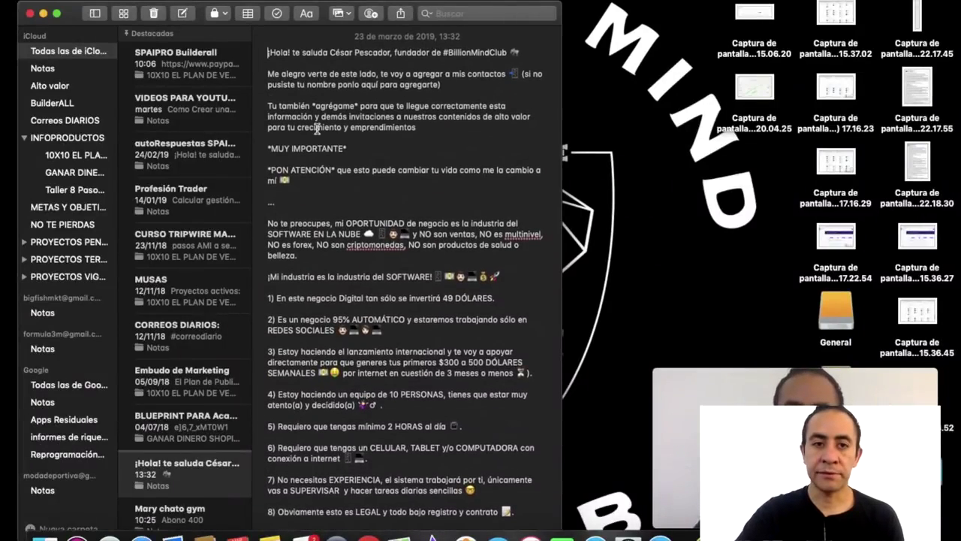
{"action": "key", "text": "Return"}
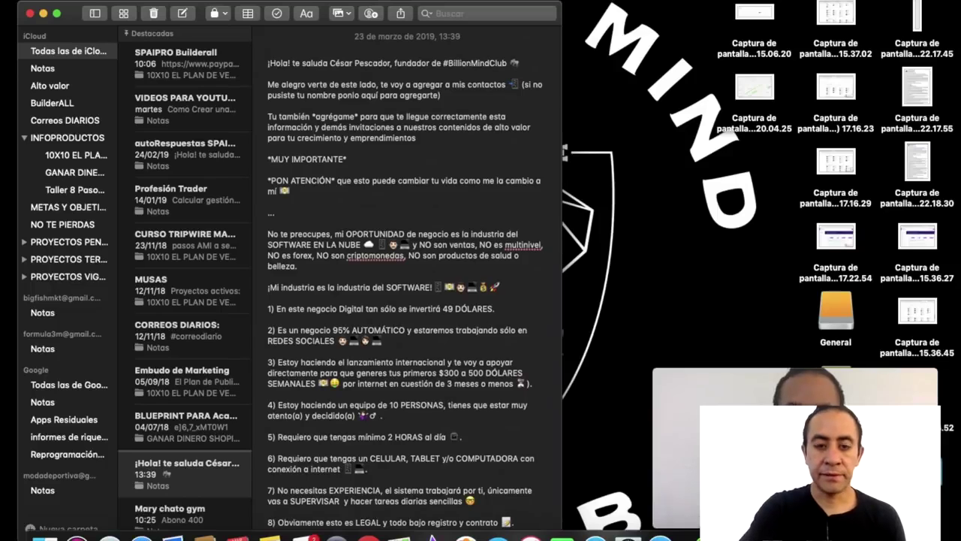
{"action": "key", "text": "super+v"}
{"action": "key", "text": "Return"}
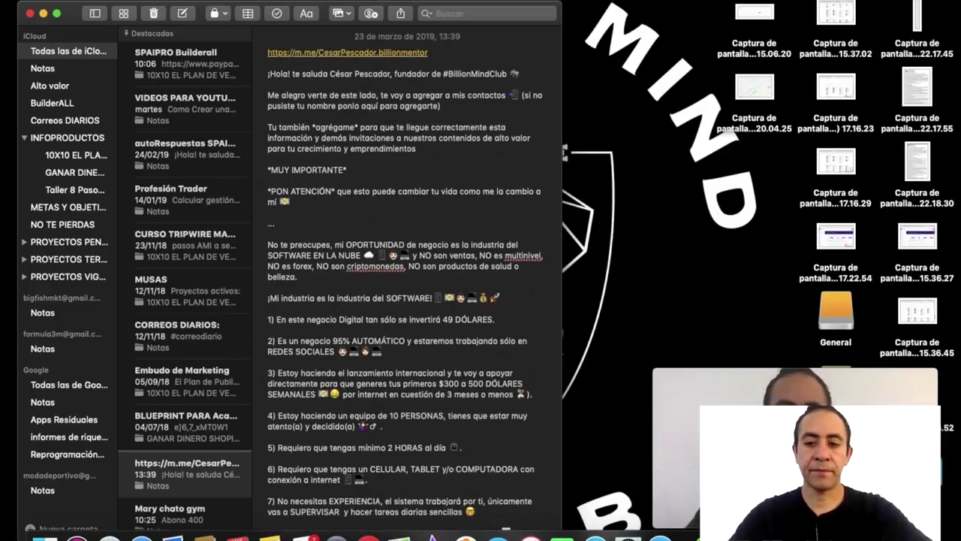
Return to the ManyChat dashboard in the browser and review the active subscribers chart, subscription figures and bot inspirations.
{"action": "key", "text": "ctrl+Right"}
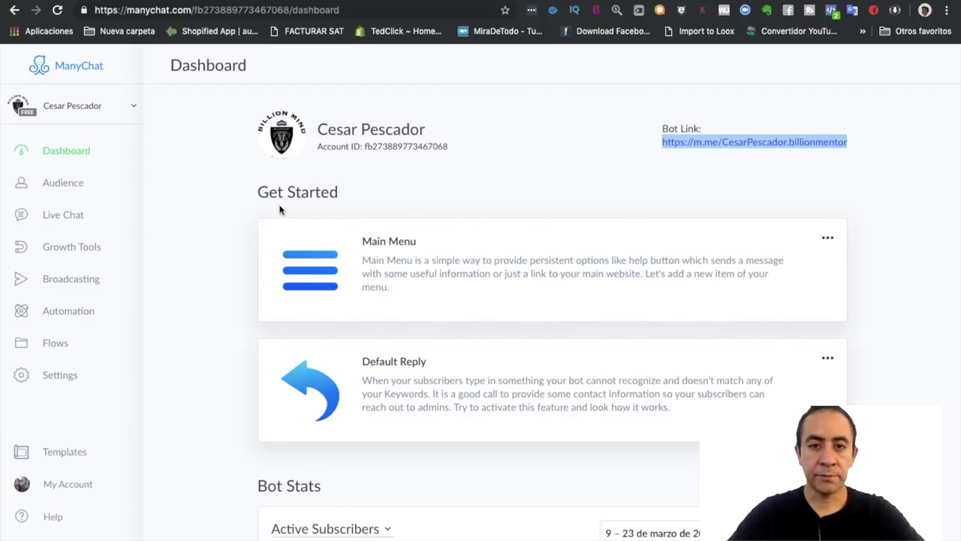
{"action": "scroll", "coordinate": [328, 340], "scroll_direction": "down", "scroll_amount": 3}
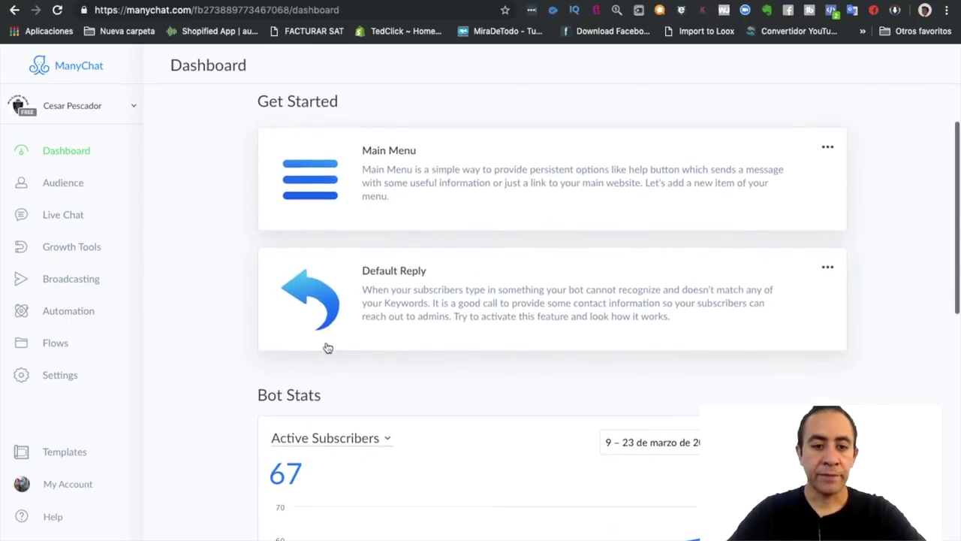
{"action": "scroll", "coordinate": [554, 328], "scroll_direction": "down", "scroll_amount": 8}
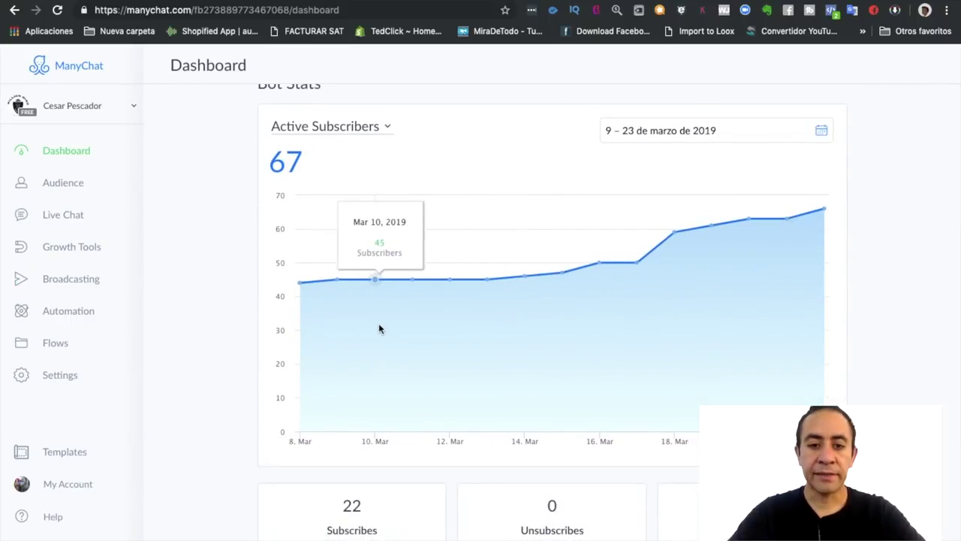
{"action": "scroll", "coordinate": [496, 359], "scroll_direction": "down", "scroll_amount": 1}
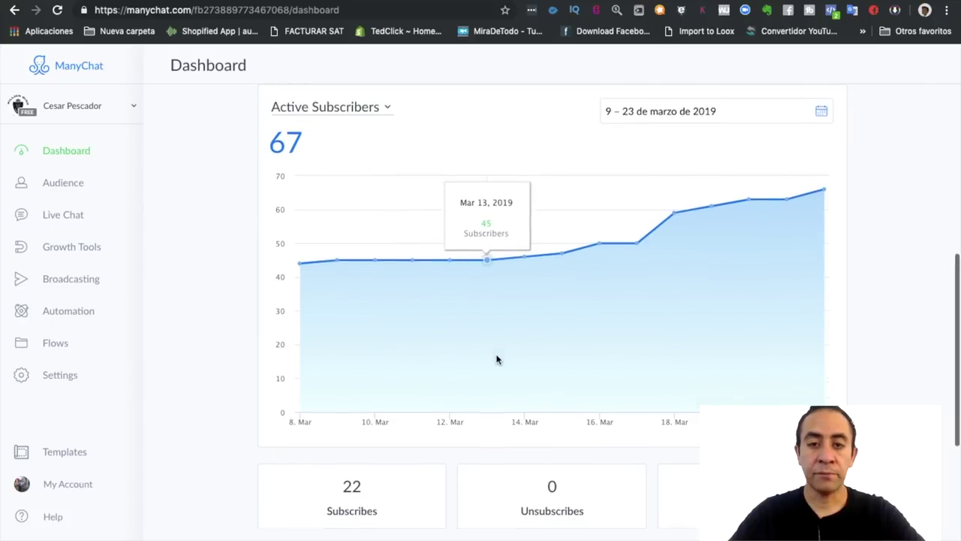
{"action": "scroll", "coordinate": [496, 359], "scroll_direction": "down", "scroll_amount": 1}
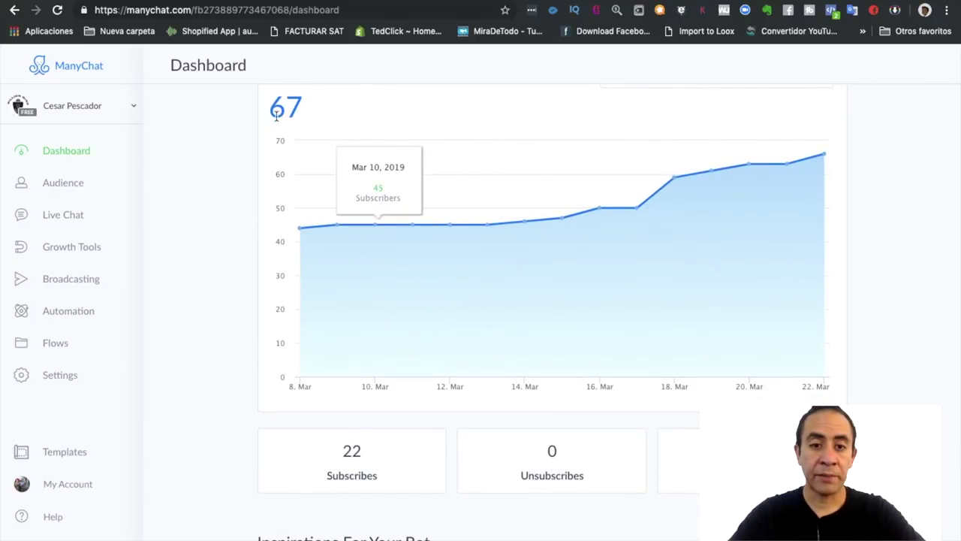
{"action": "scroll", "coordinate": [438, 323], "scroll_direction": "down", "scroll_amount": 7}
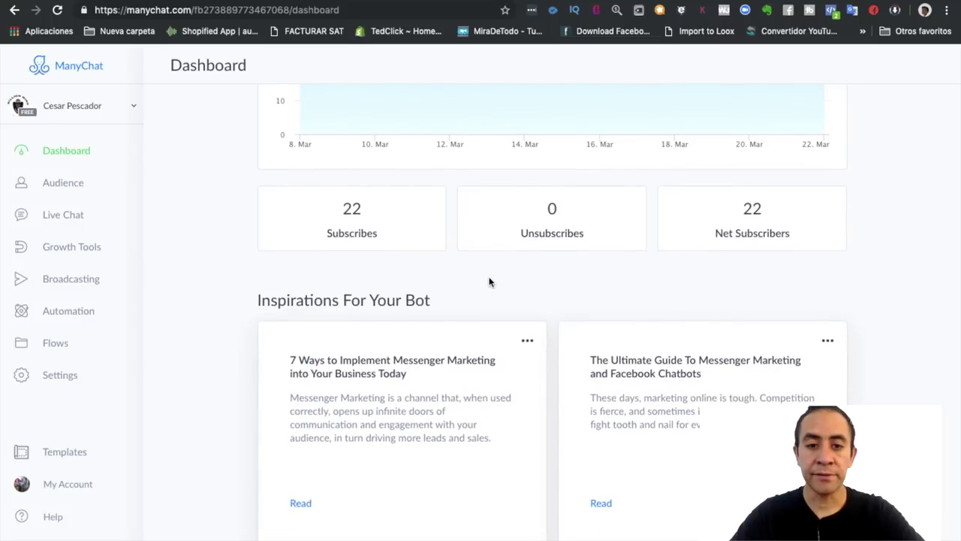
{"action": "scroll", "coordinate": [489, 281], "scroll_direction": "up", "scroll_amount": 10}
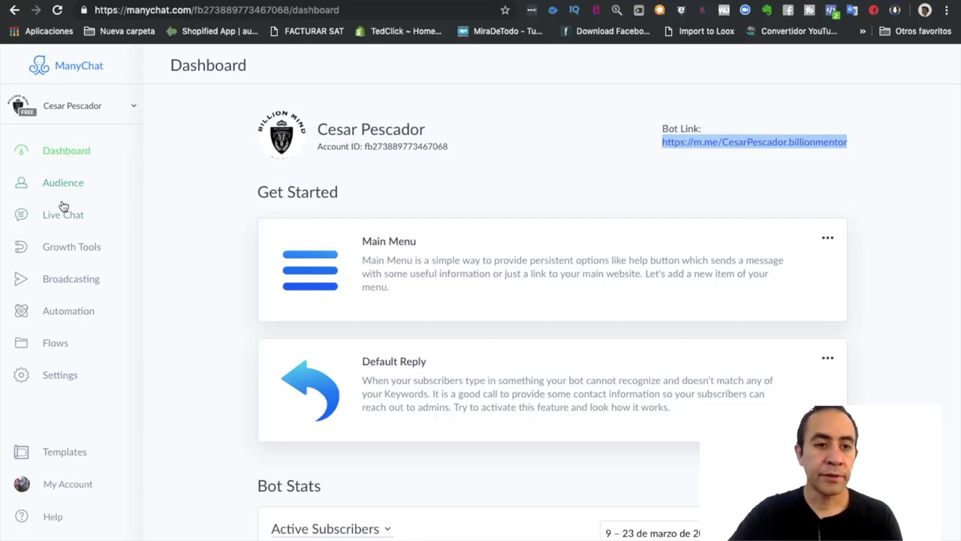
{"action": "left_click_drag", "start_coordinate": [58, 151], "coordinate": [86, 154]}
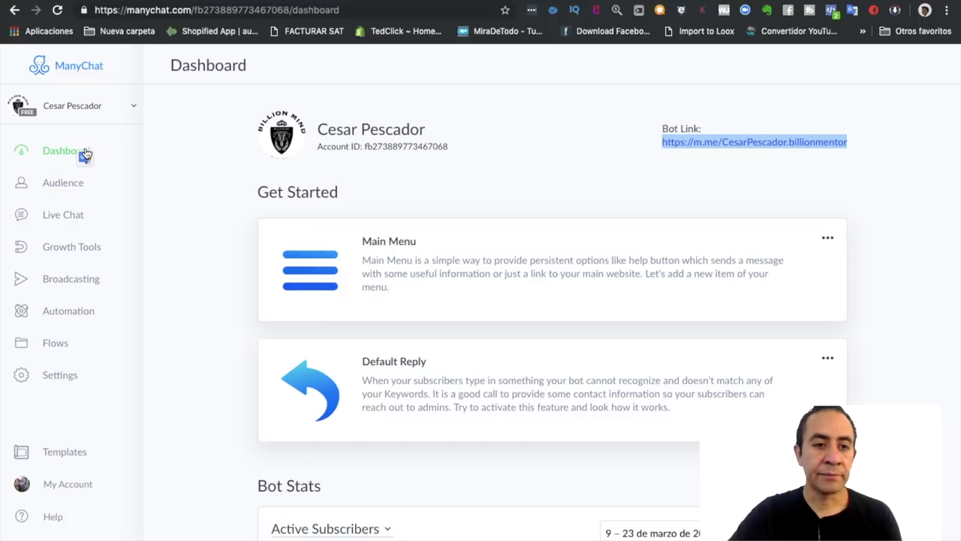
Open the Audience section and look through the subscriber list.
{"action": "left_click", "coordinate": [57, 183]}
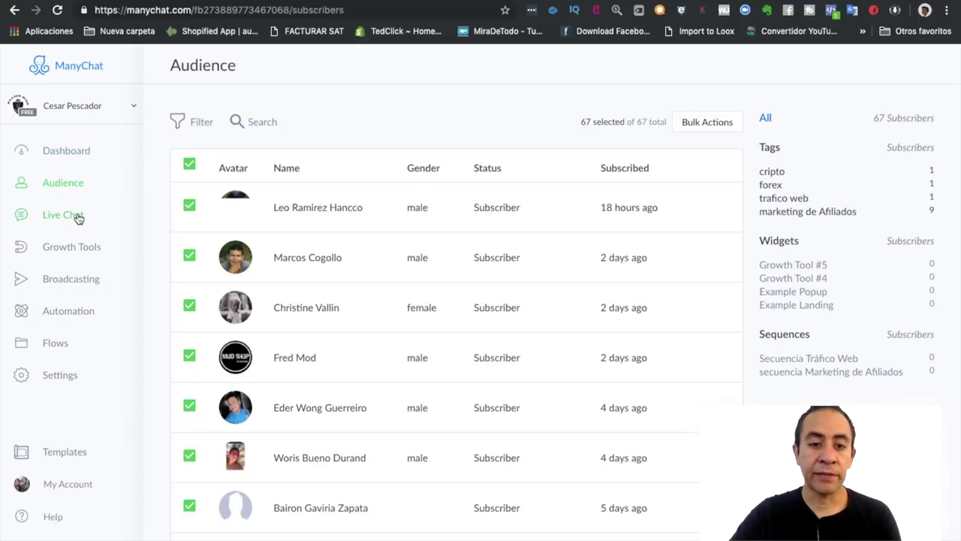
{"action": "scroll", "coordinate": [416, 409], "scroll_direction": "down", "scroll_amount": 3}
{"action": "scroll", "coordinate": [417, 415], "scroll_direction": "up", "scroll_amount": 3}
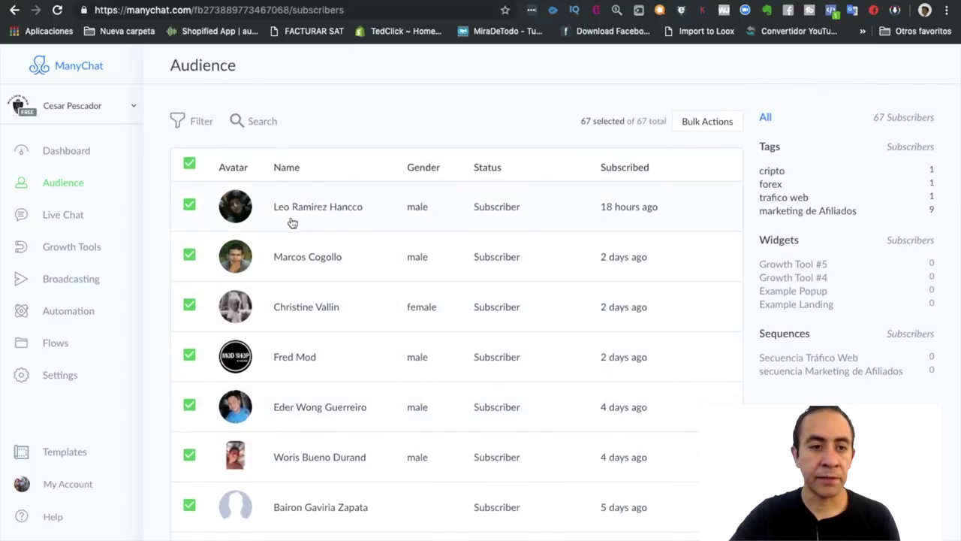
View the bot's Live Chat, Growth Tools and Broadcasts sections one after another.
{"action": "left_click", "coordinate": [63, 218]}
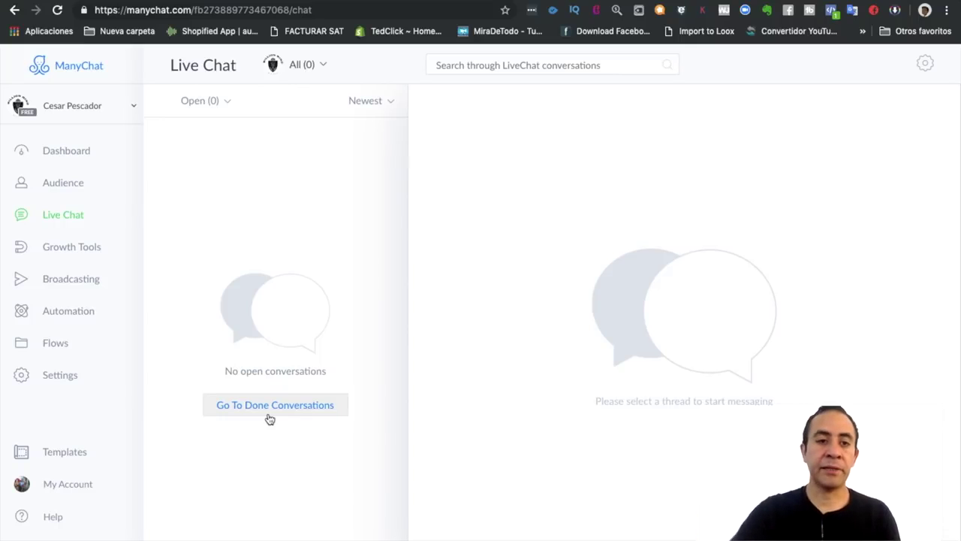
{"action": "left_click", "coordinate": [58, 247]}
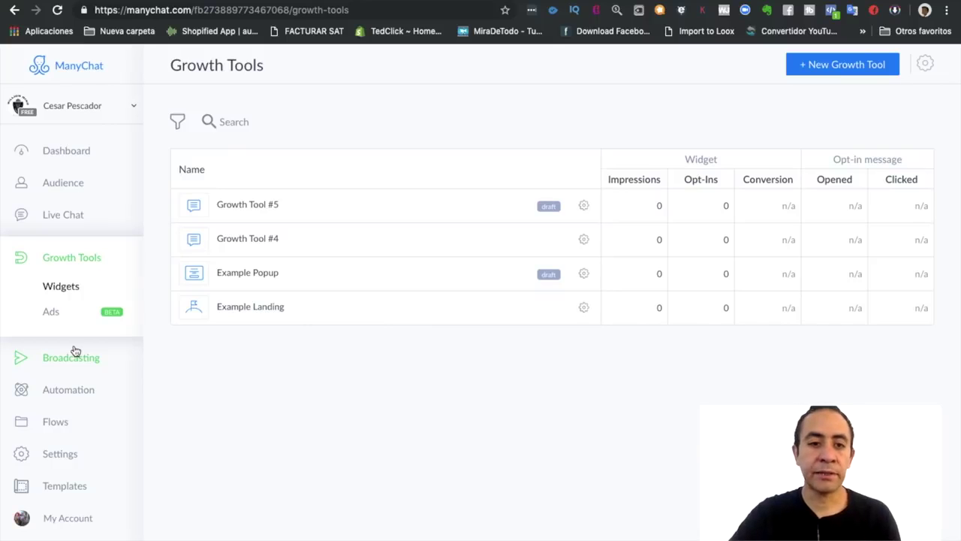
{"action": "scroll", "coordinate": [68, 379], "scroll_direction": "down", "scroll_amount": 1}
{"action": "scroll", "coordinate": [68, 376], "scroll_direction": "down", "scroll_amount": 2}
{"action": "left_click", "coordinate": [52, 328]}
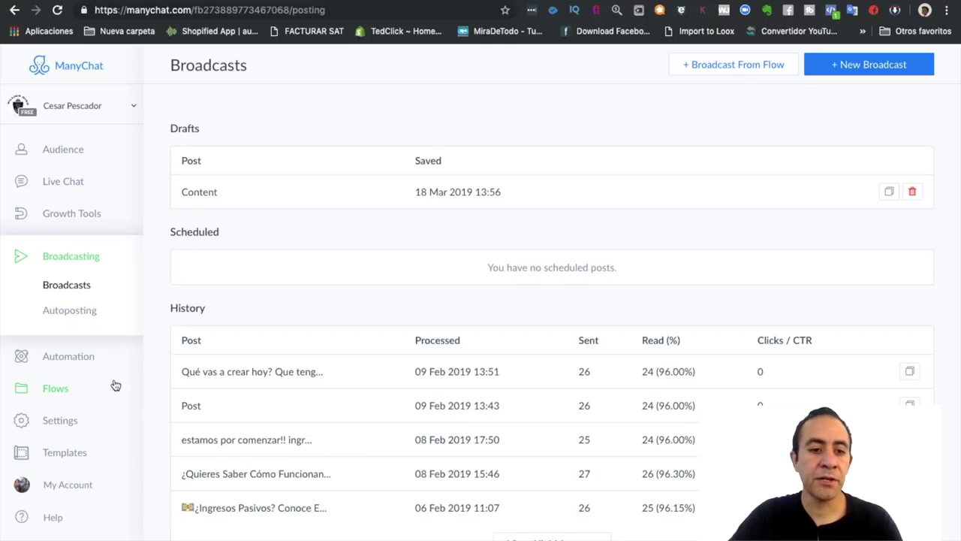
Open the general bot settings and place the cursor at the end of the Greeting Text message.
{"action": "left_click", "coordinate": [59, 425]}
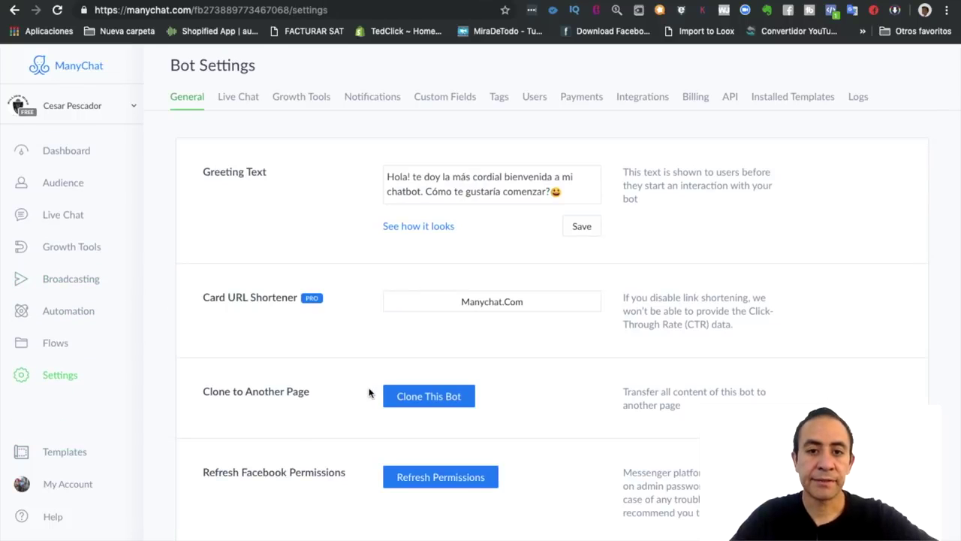
{"action": "scroll", "coordinate": [349, 315], "scroll_direction": "down", "scroll_amount": 1}
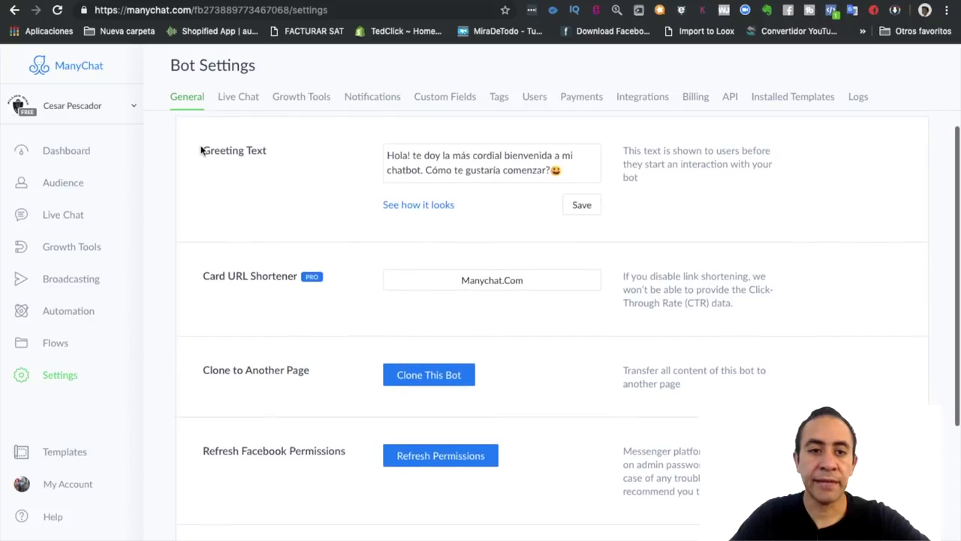
{"action": "left_click_drag", "start_coordinate": [203, 151], "coordinate": [311, 161]}
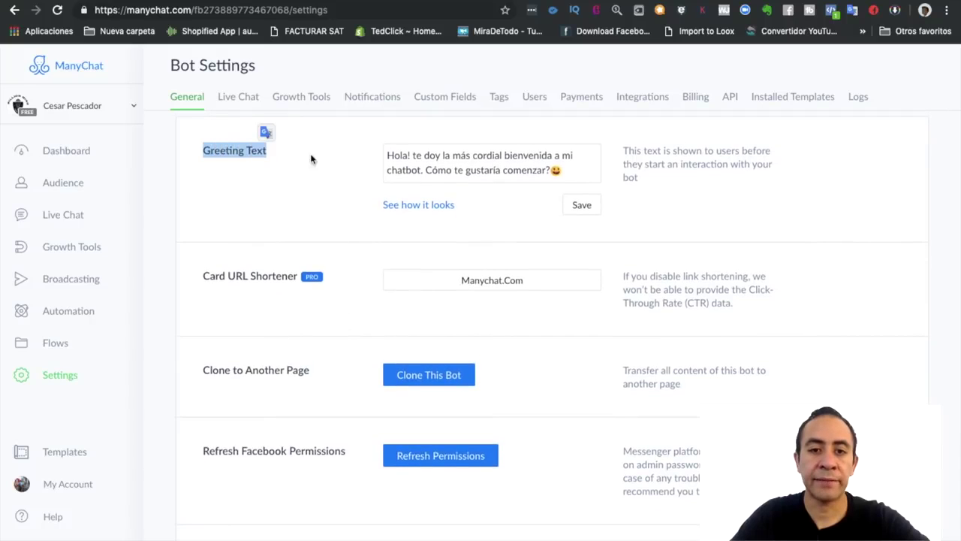
{"action": "left_click", "coordinate": [436, 155]}
{"action": "key", "text": "super+Down"}
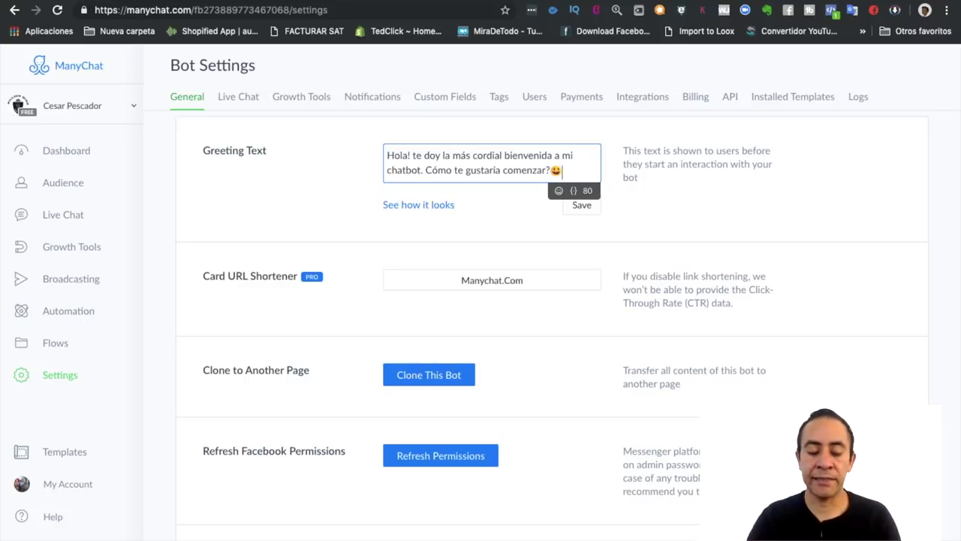
Review the remaining general settings, including bot cloning, Facebook permissions and keyboard input, and return to the greeting text.
{"action": "scroll", "coordinate": [378, 316], "scroll_direction": "down", "scroll_amount": 3}
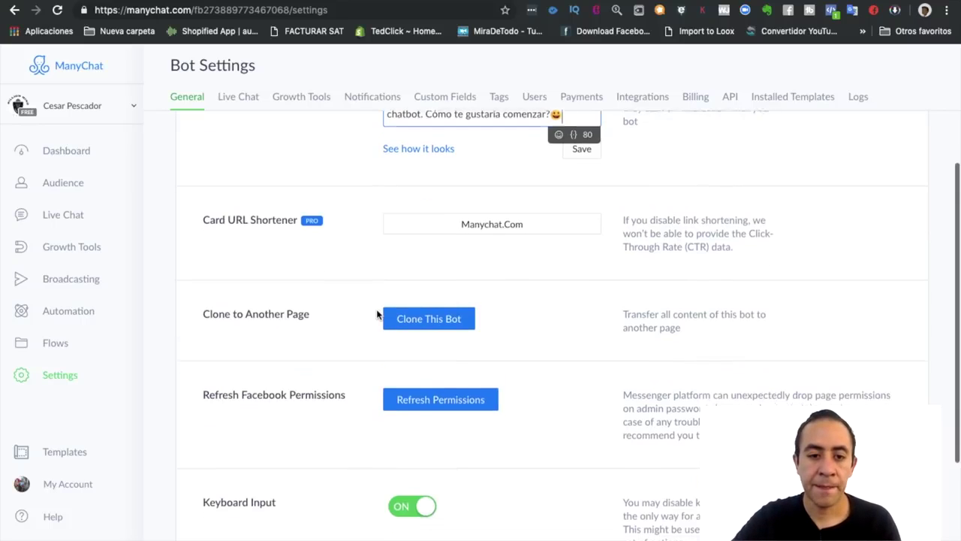
{"action": "scroll", "coordinate": [405, 354], "scroll_direction": "down", "scroll_amount": 3}
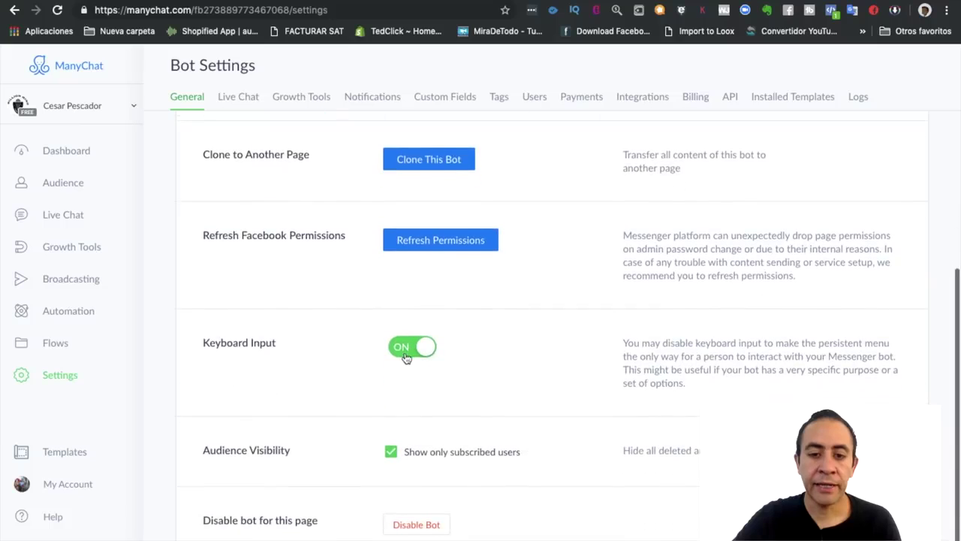
{"action": "scroll", "coordinate": [417, 354], "scroll_direction": "up", "scroll_amount": 1}
{"action": "scroll", "coordinate": [418, 354], "scroll_direction": "up", "scroll_amount": 5}
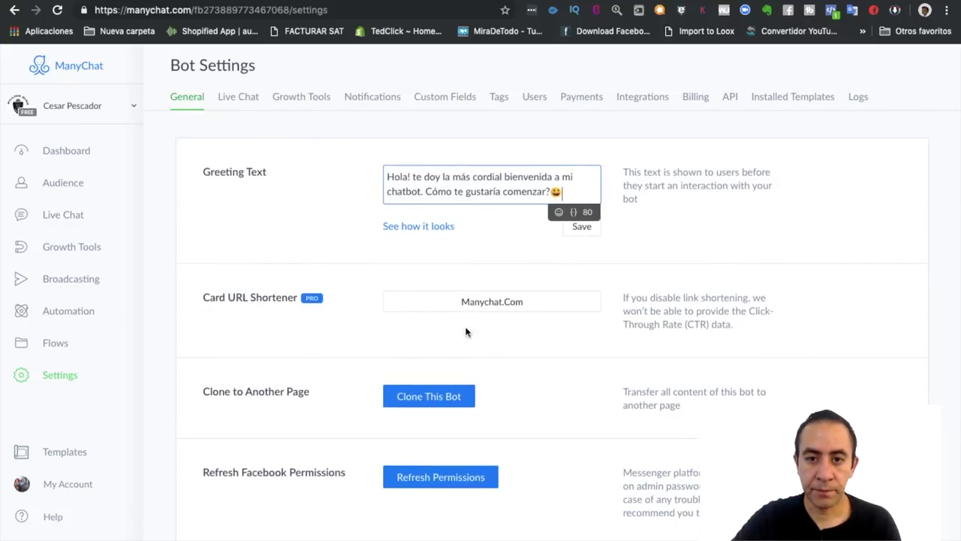
{"action": "left_click", "coordinate": [575, 189]}
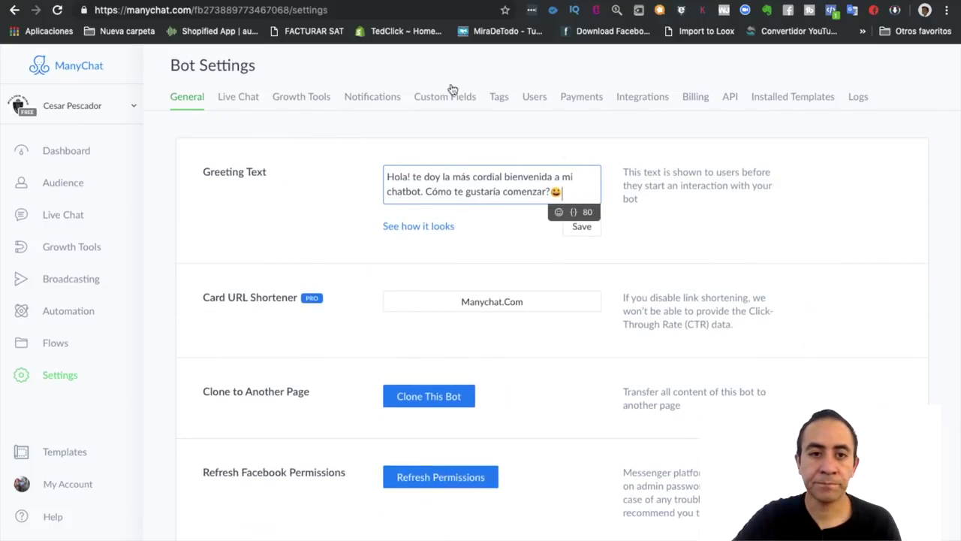
View the Live Chat and Growth Tools settings, and activate the entry field for a new authorized website.
{"action": "left_click", "coordinate": [240, 96]}
{"action": "left_click", "coordinate": [300, 96]}
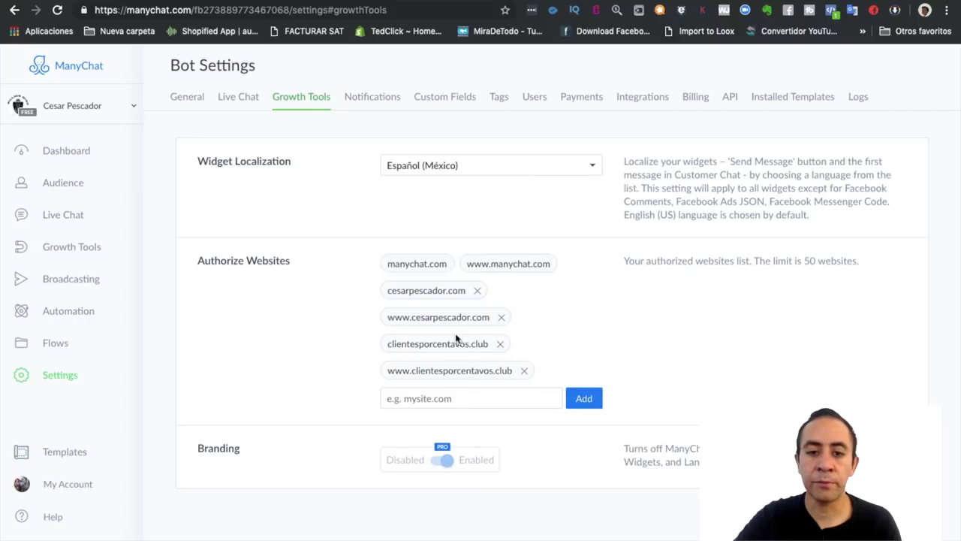
{"action": "left_click", "coordinate": [441, 398]}
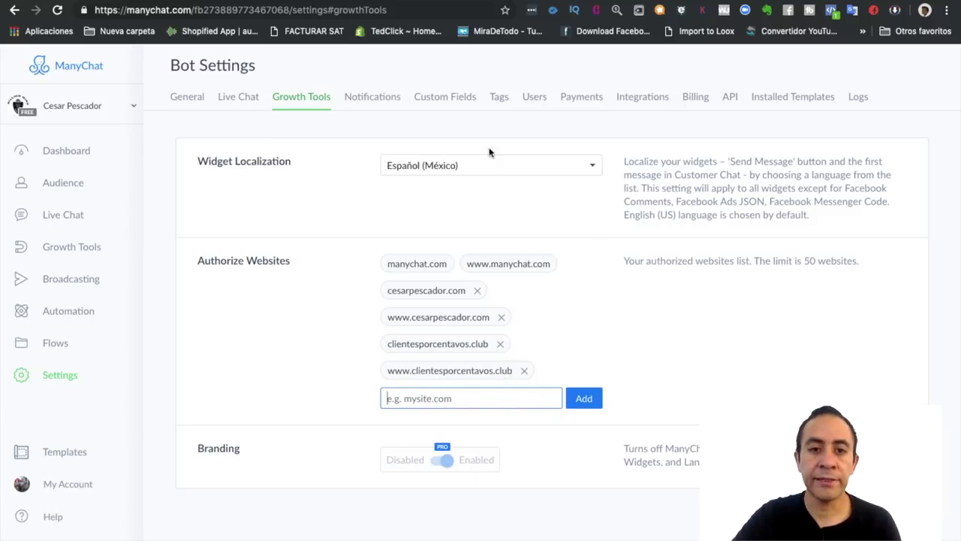
View the bot's Notifications, Custom Fields and Payments settings one after another.
{"action": "left_click", "coordinate": [370, 101]}
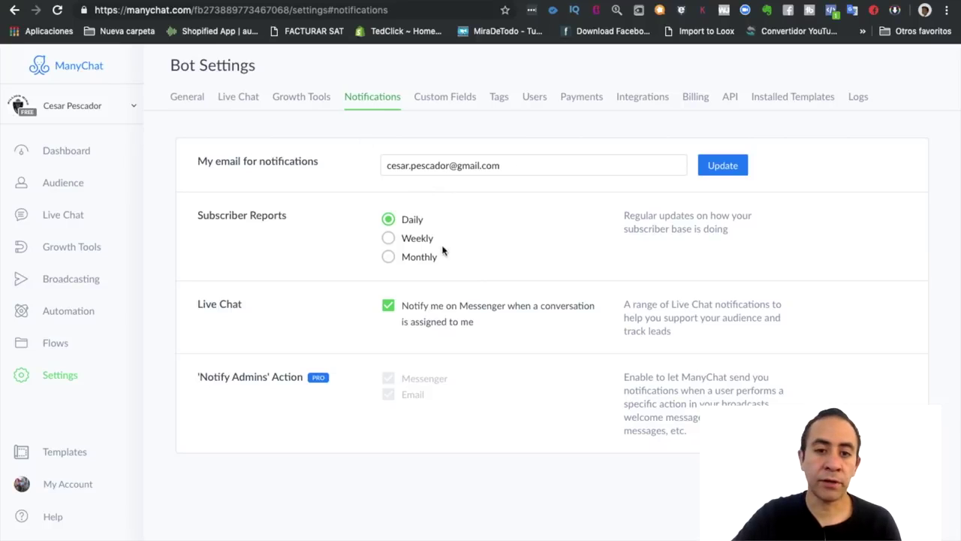
{"action": "left_click", "coordinate": [443, 100]}
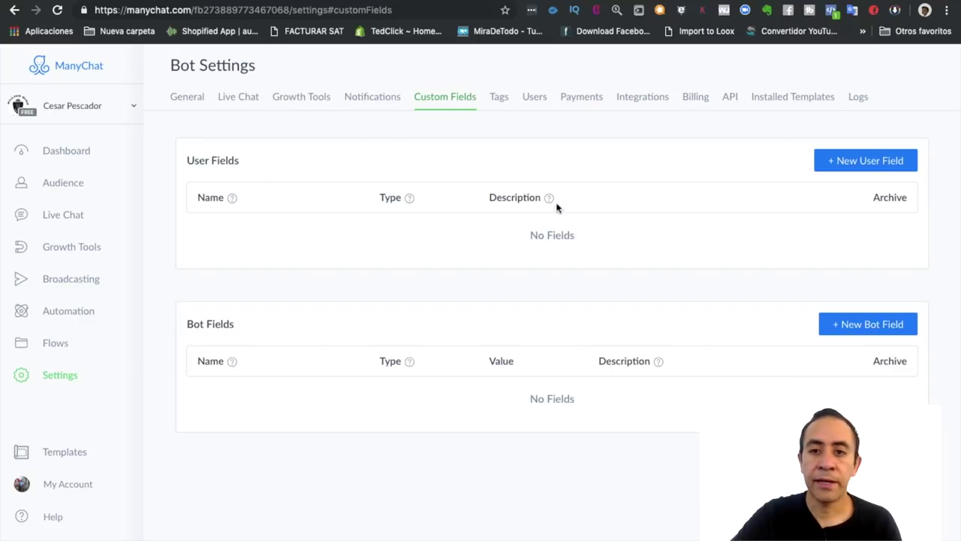
{"action": "left_click", "coordinate": [574, 101]}
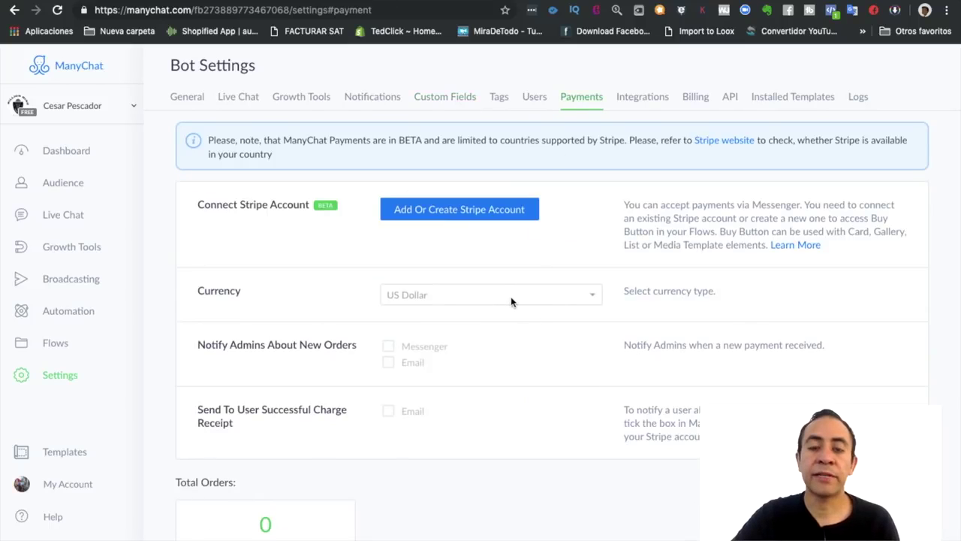
{"action": "scroll", "coordinate": [511, 302], "scroll_direction": "down", "scroll_amount": 3}
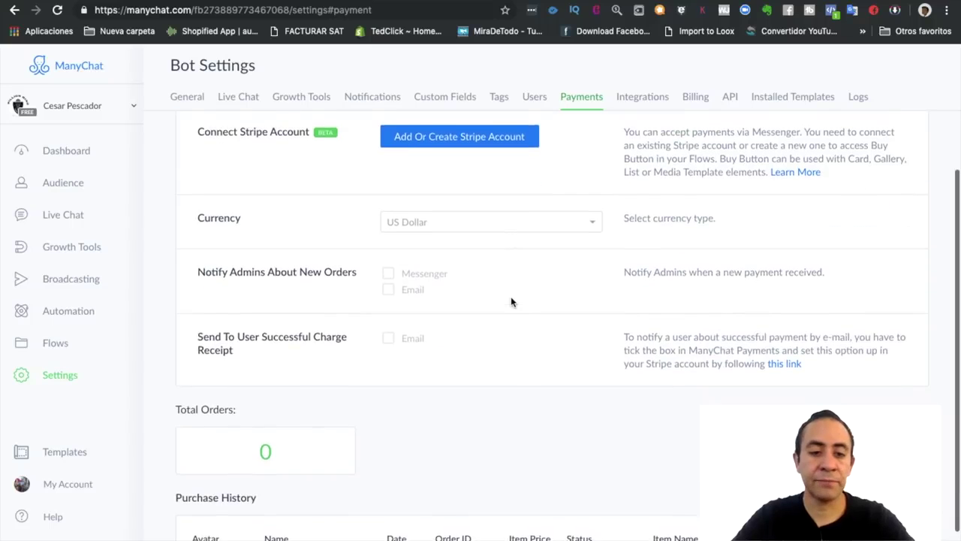
{"action": "scroll", "coordinate": [511, 301], "scroll_direction": "up", "scroll_amount": 3}
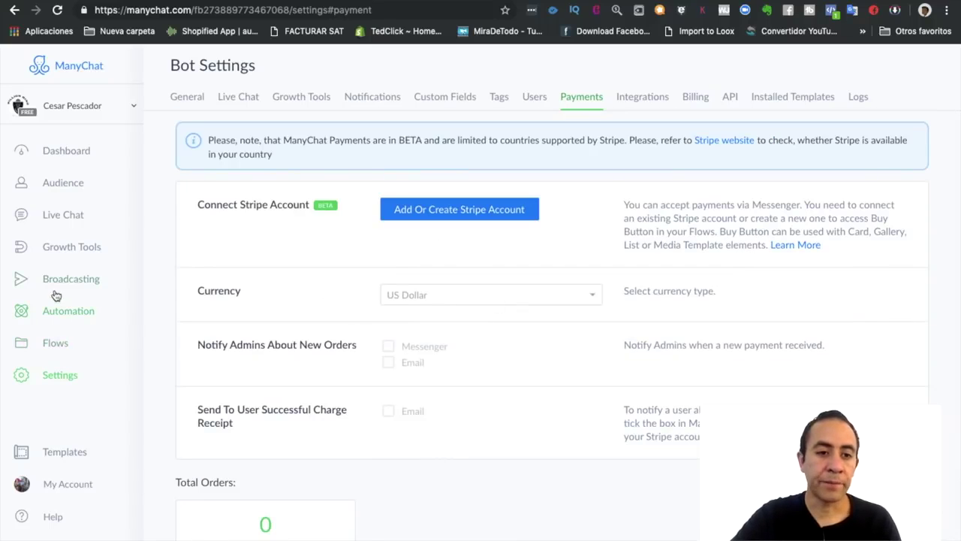
View the Automation section's Main Menu, Default Reply and Welcome Message pages one after another.
{"action": "left_click", "coordinate": [63, 321]}
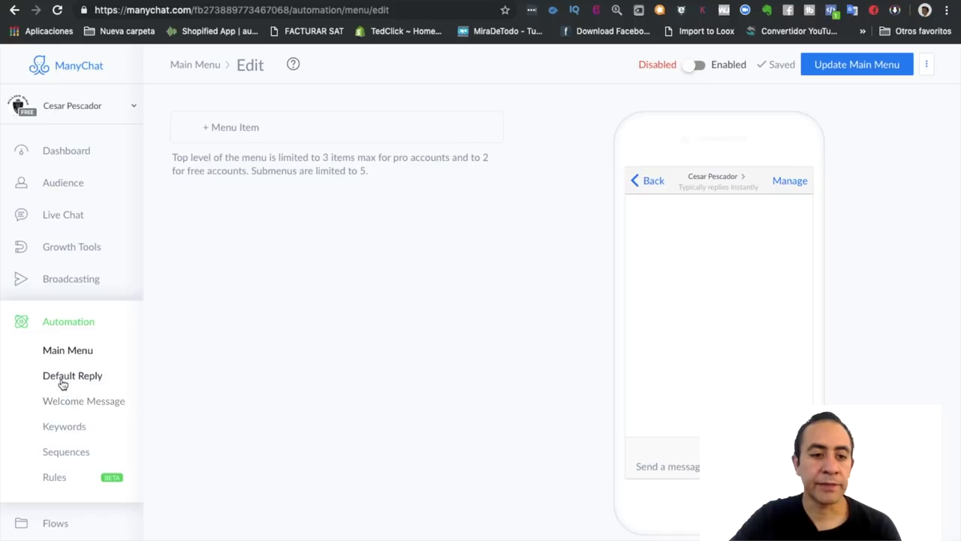
{"action": "left_click", "coordinate": [54, 322]}
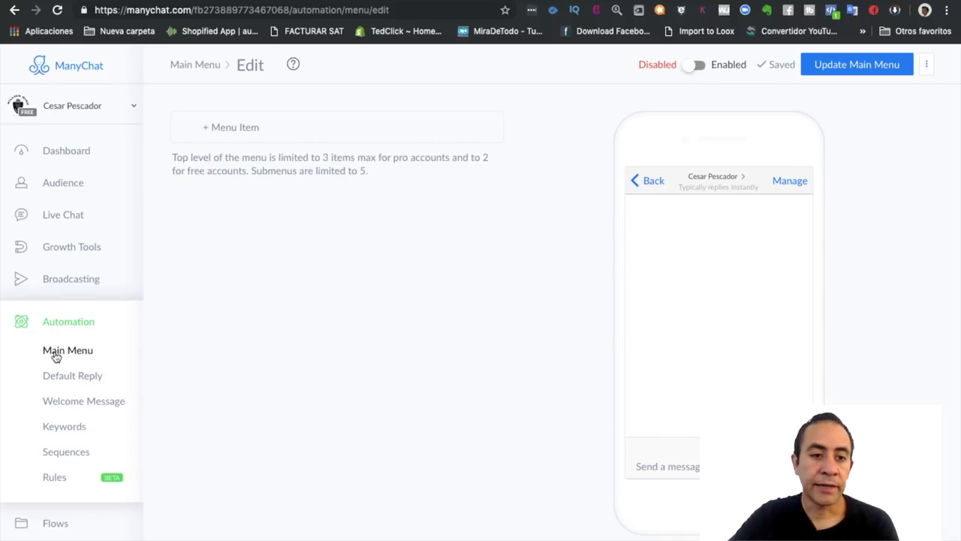
{"action": "left_click", "coordinate": [61, 382]}
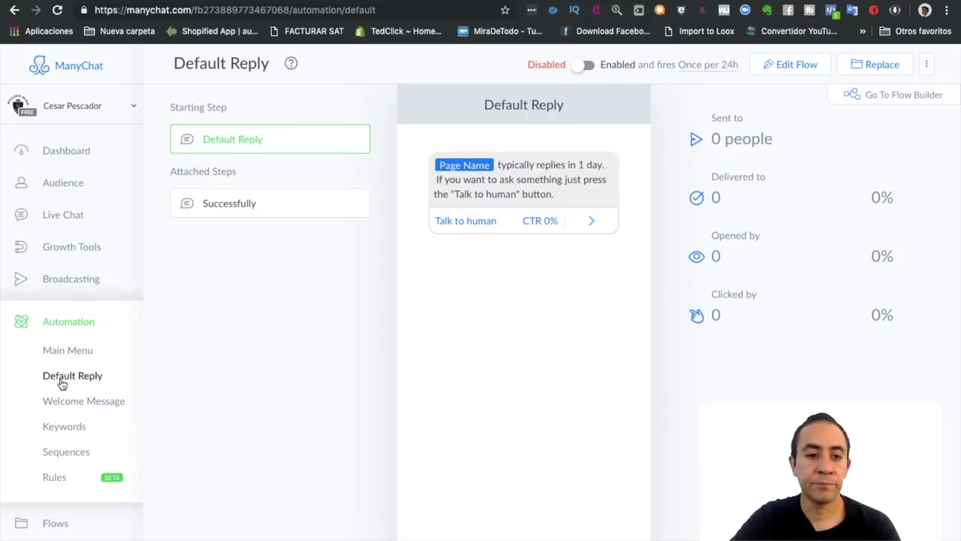
{"action": "left_click", "coordinate": [63, 404]}
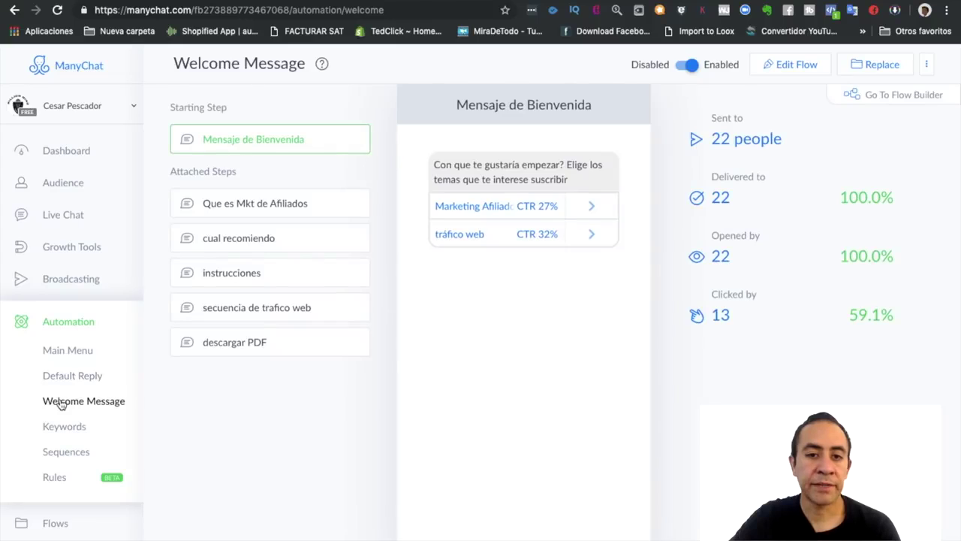
Inspect the welcome message's "Marketing Afiliados" button and its linked message, and return to the starting message.
{"action": "scroll", "coordinate": [61, 404], "scroll_direction": "down", "scroll_amount": 2}
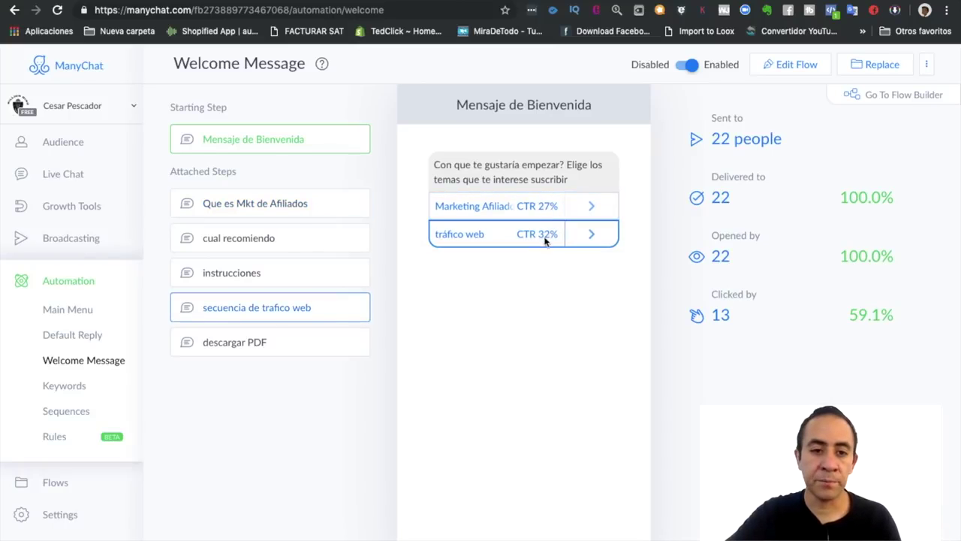
{"action": "left_click", "coordinate": [500, 207]}
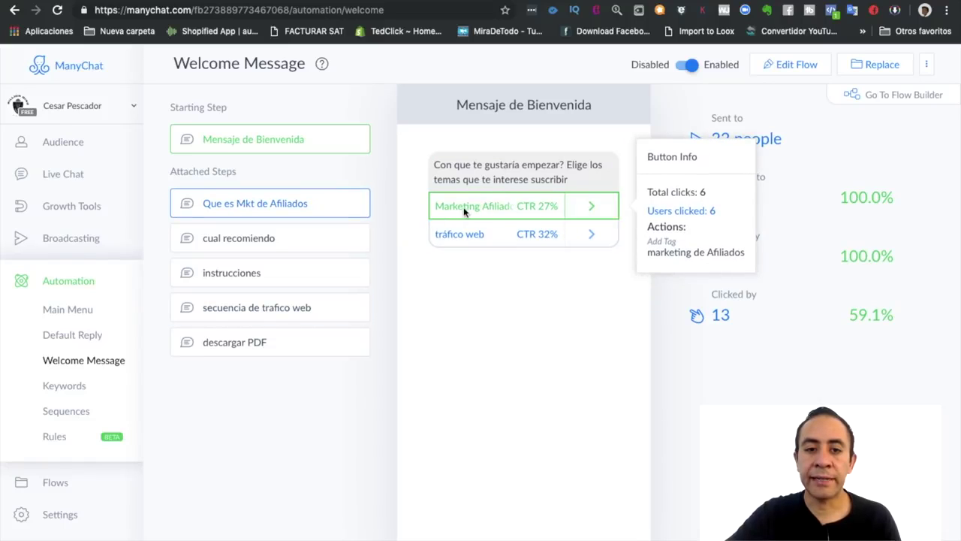
{"action": "left_click", "coordinate": [593, 207]}
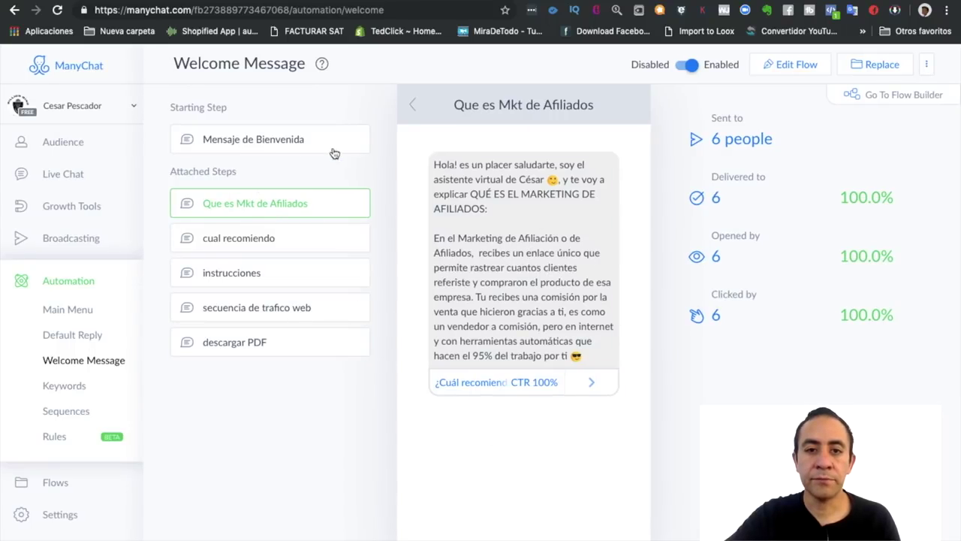
{"action": "left_click", "coordinate": [413, 104]}
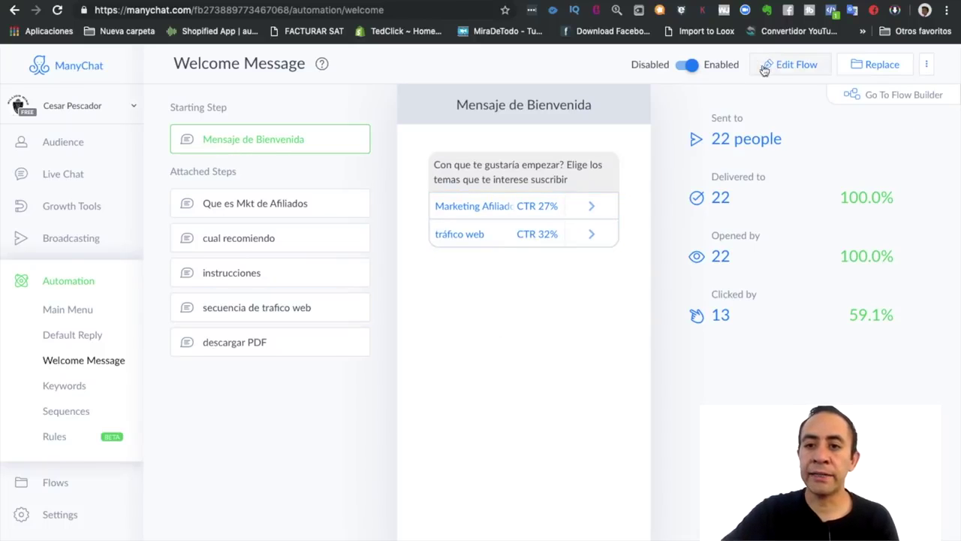
Open the welcome message flow for editing and insert "Hola" at the beginning of its text.
{"action": "left_click", "coordinate": [787, 66]}
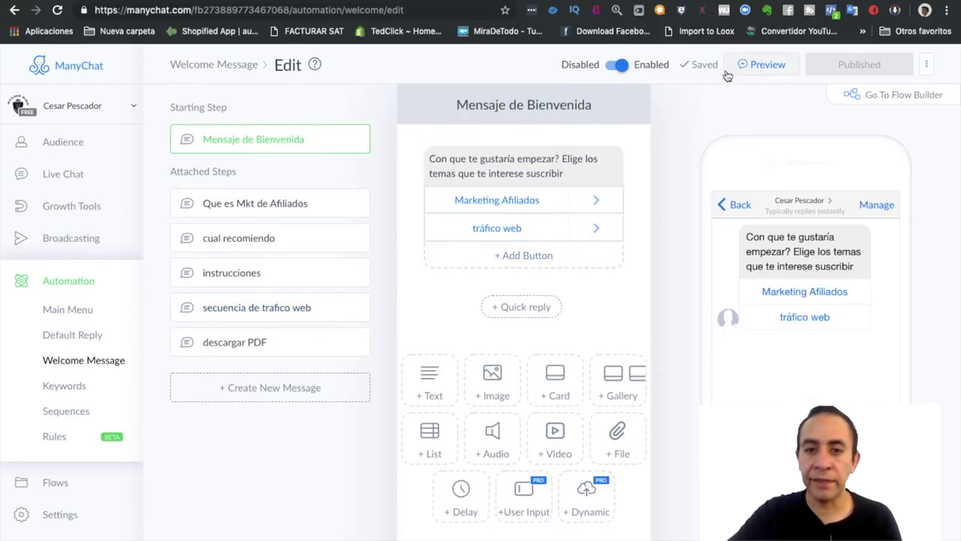
{"action": "left_click", "coordinate": [505, 161]}
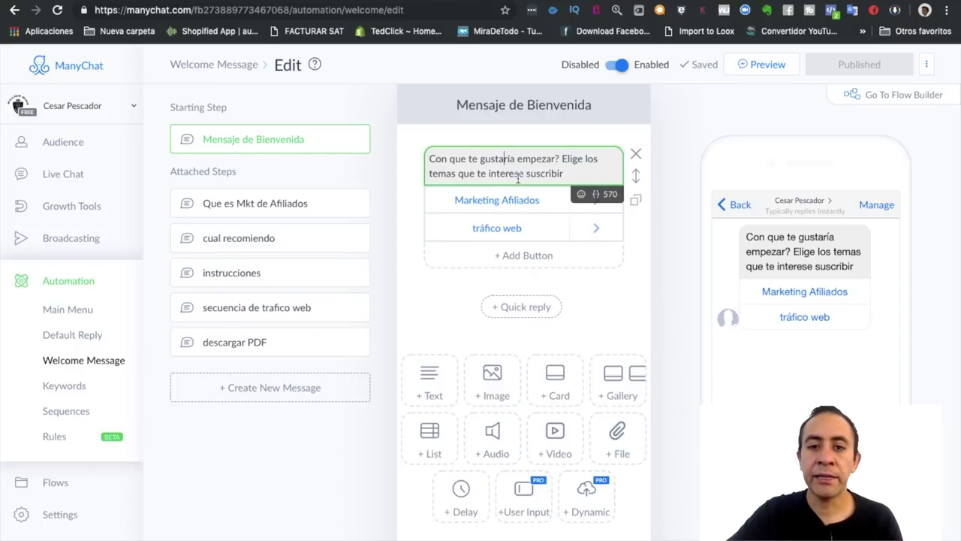
{"action": "left_click", "coordinate": [430, 159]}
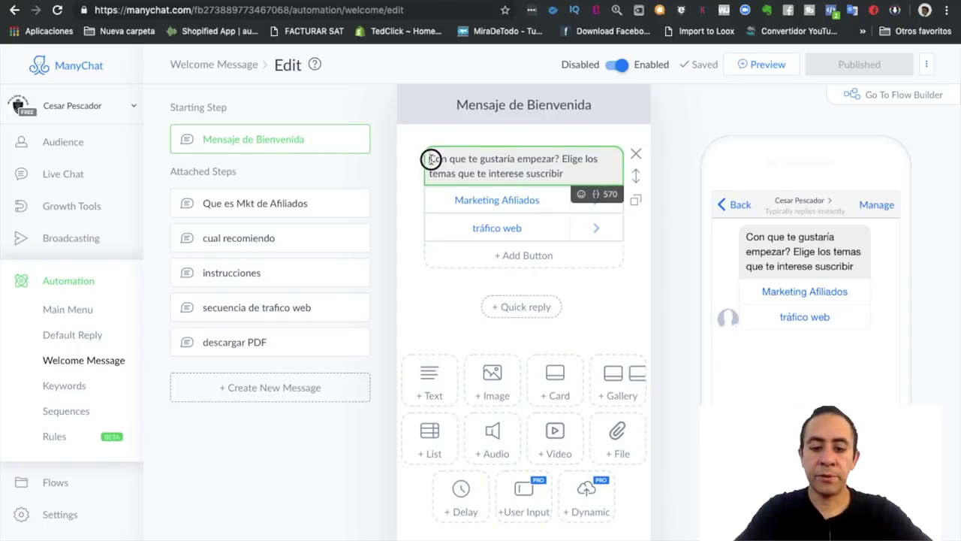
{"action": "type", "text": "Hola"}
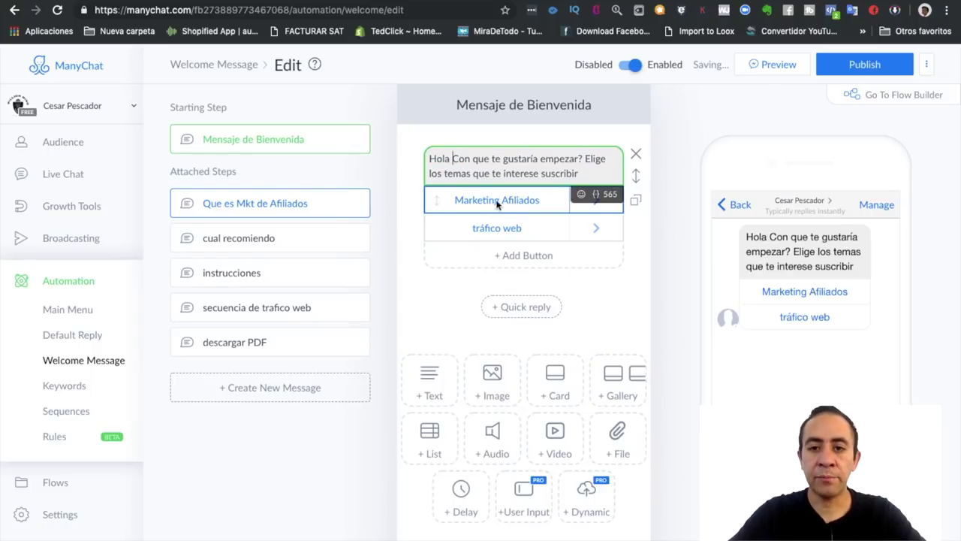
Insert the First Name variable after "Hola" in the welcome text, leaving its fallback empty.
{"action": "left_click", "coordinate": [597, 194]}
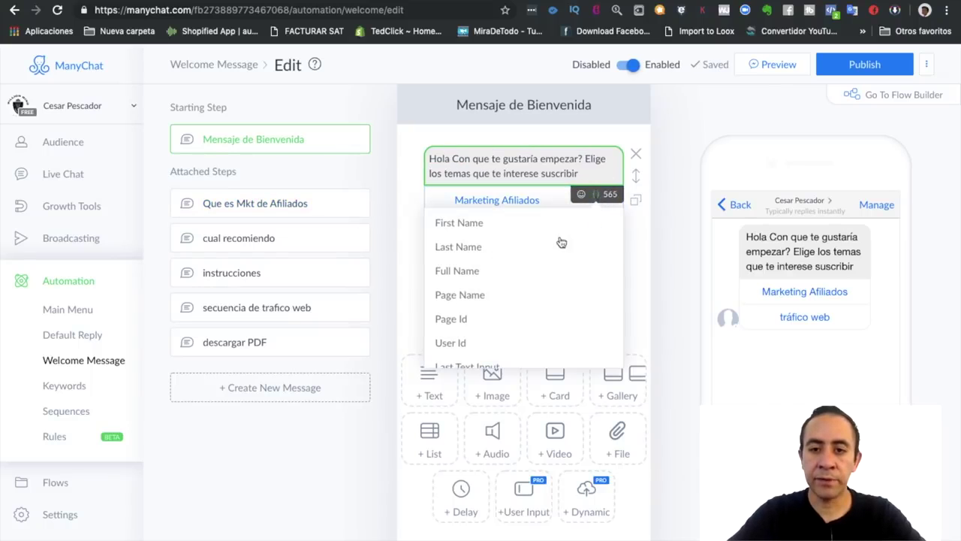
{"action": "left_click", "coordinate": [473, 224]}
{"action": "left_click", "coordinate": [462, 137]}
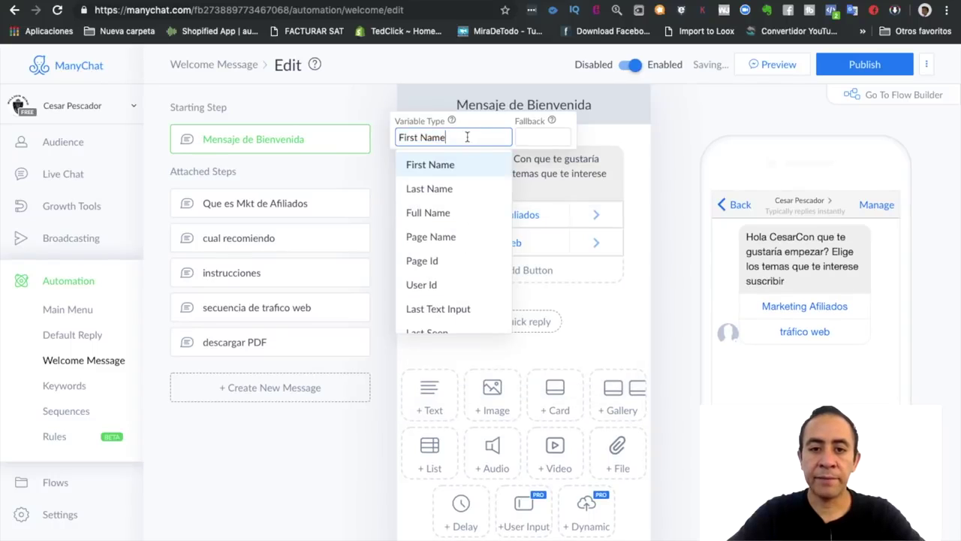
{"action": "left_click", "coordinate": [442, 164]}
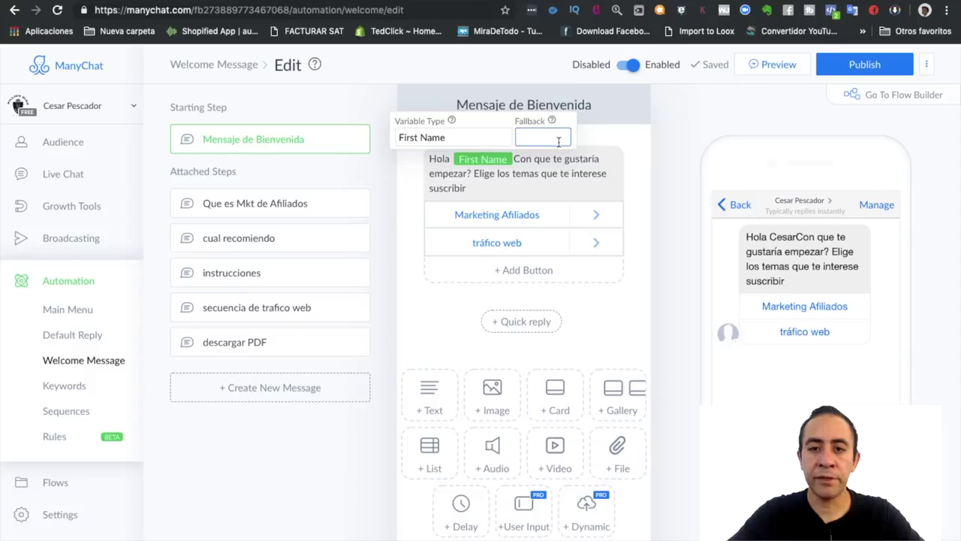
{"action": "left_click", "coordinate": [595, 139]}
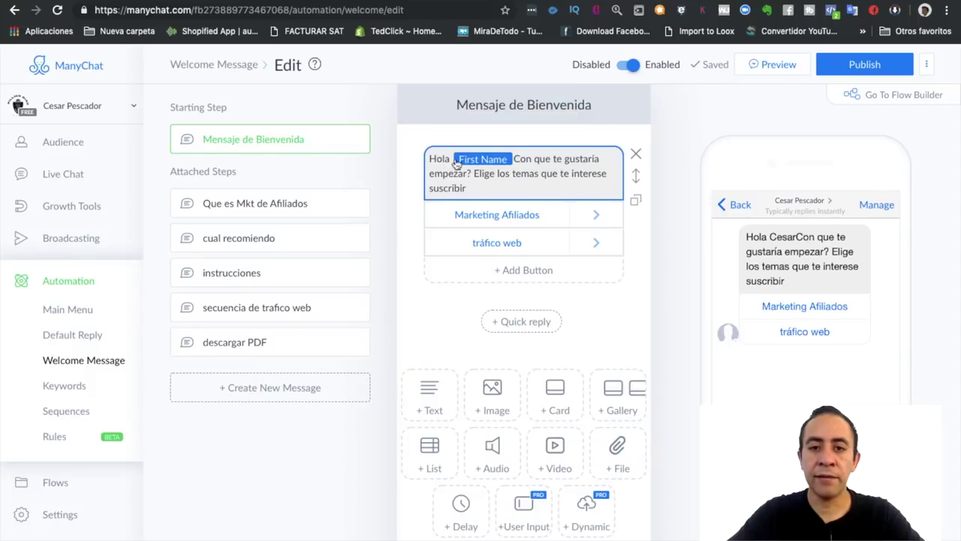
Correct the welcome text after the First Name variable to a space followed by lowercase "con".
{"action": "left_click", "coordinate": [515, 159]}
{"action": "left_click", "coordinate": [488, 159]}
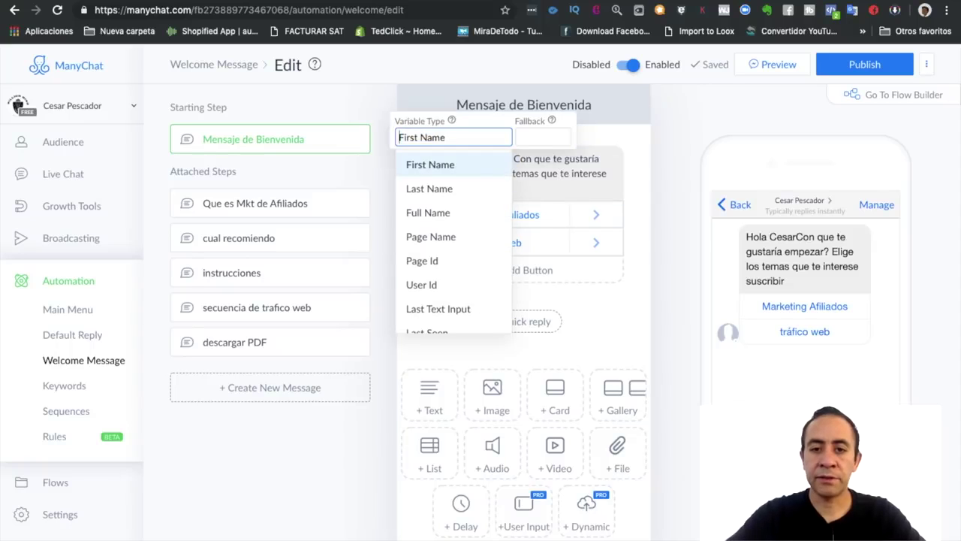
{"action": "left_click", "coordinate": [543, 160]}
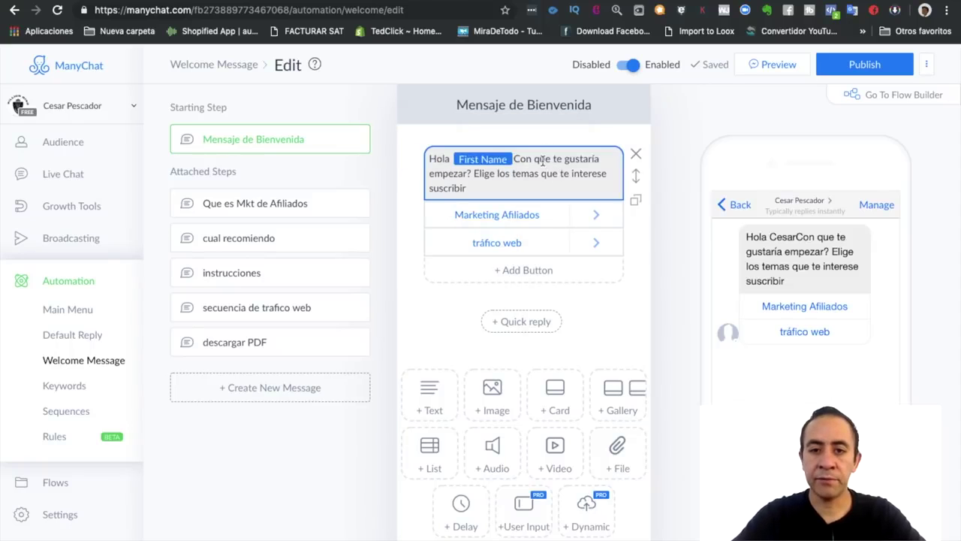
{"action": "left_click", "coordinate": [539, 161]}
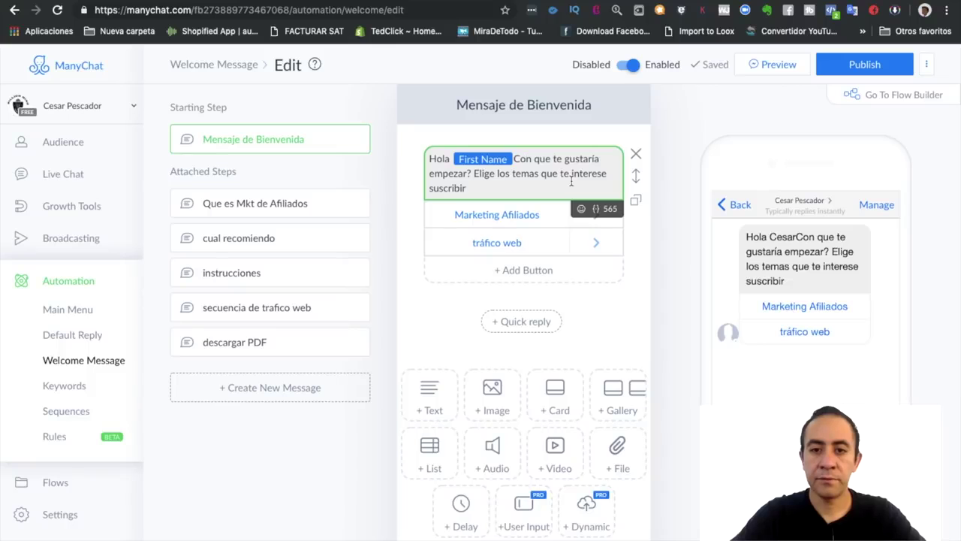
{"action": "key", "text": "BackSpace"}
{"action": "type", "text": "c"}
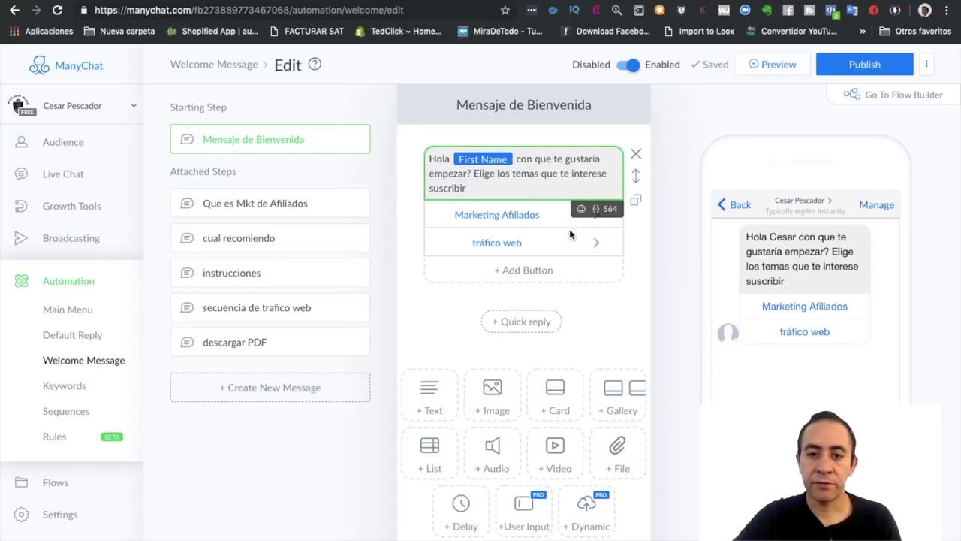
Add a third button to the welcome message and title it "Entrenamiento en Facebook".
{"action": "scroll", "coordinate": [503, 267], "scroll_direction": "down", "scroll_amount": 1}
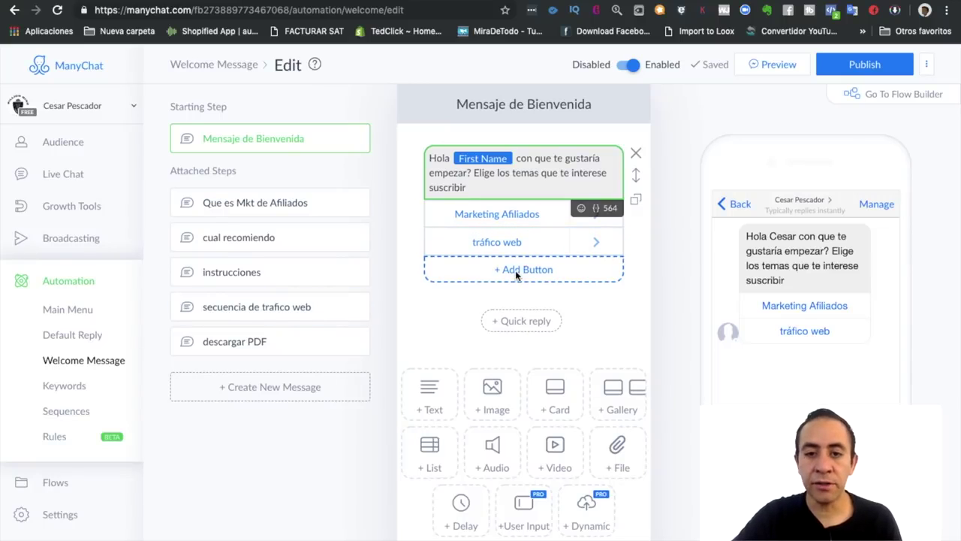
{"action": "left_click", "coordinate": [516, 272]}
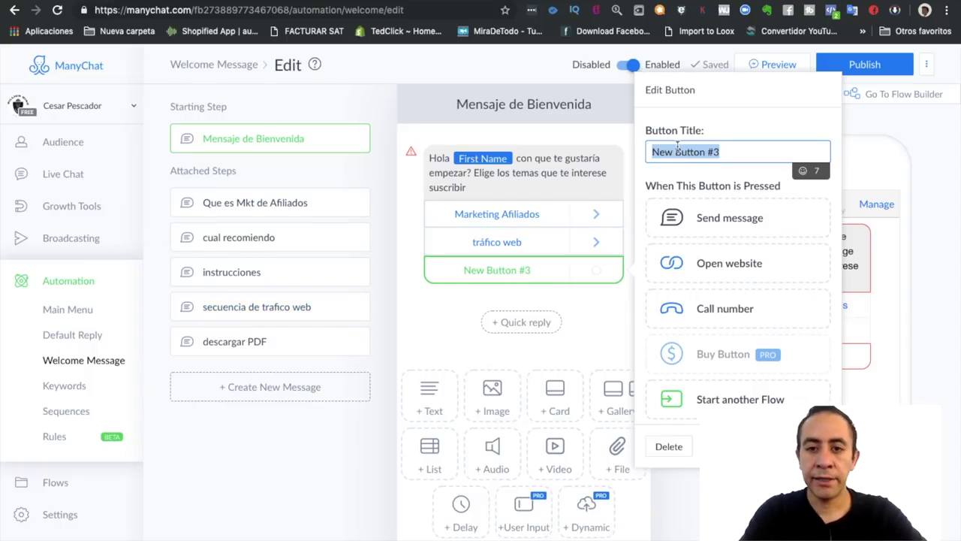
{"action": "type", "text": "Descargar"}
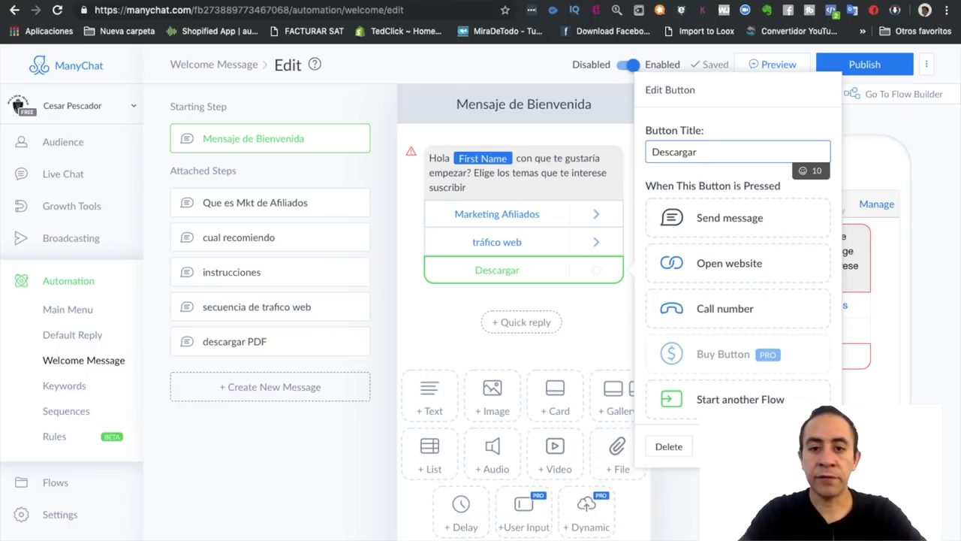
{"action": "key", "text": "ctrl+a"}
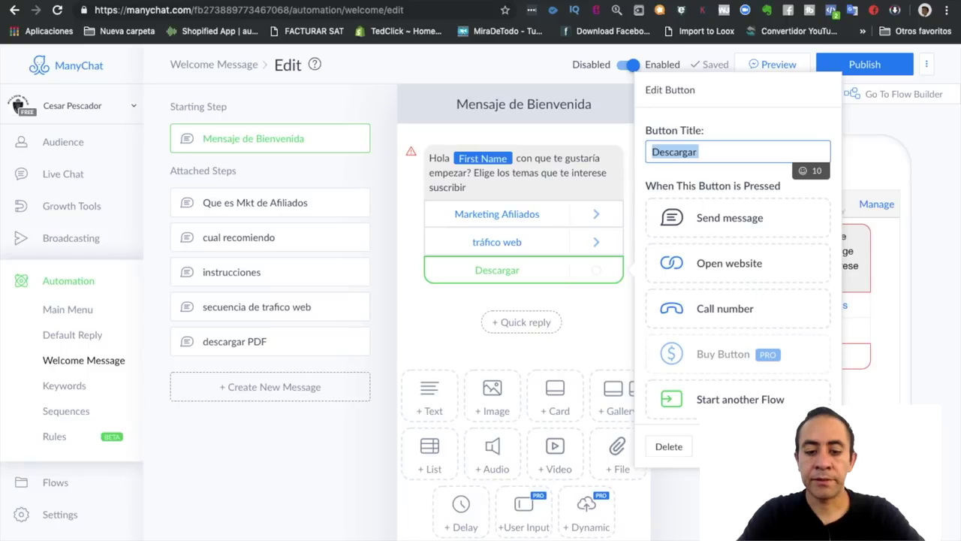
{"action": "type", "text": "Entrenamien"}
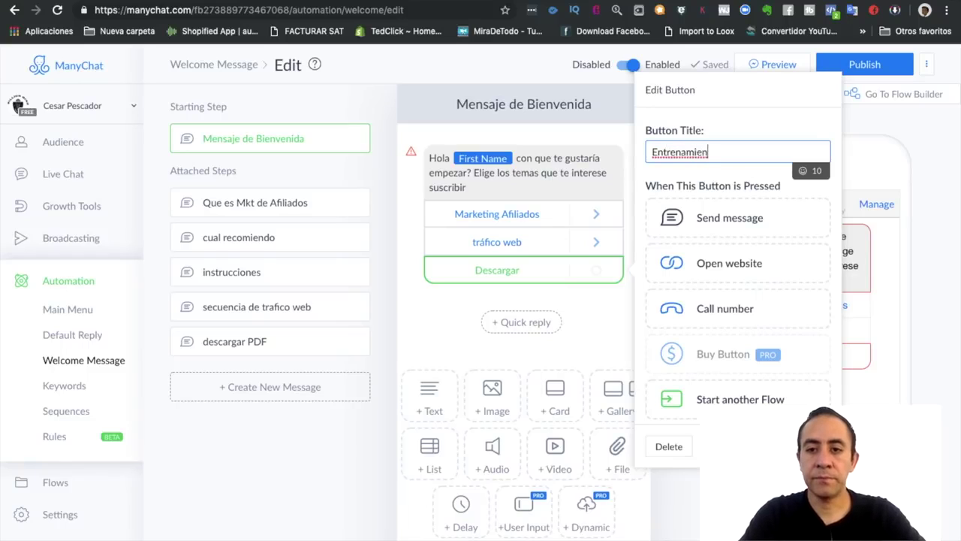
{"action": "type", "text": "to en Facebook"}
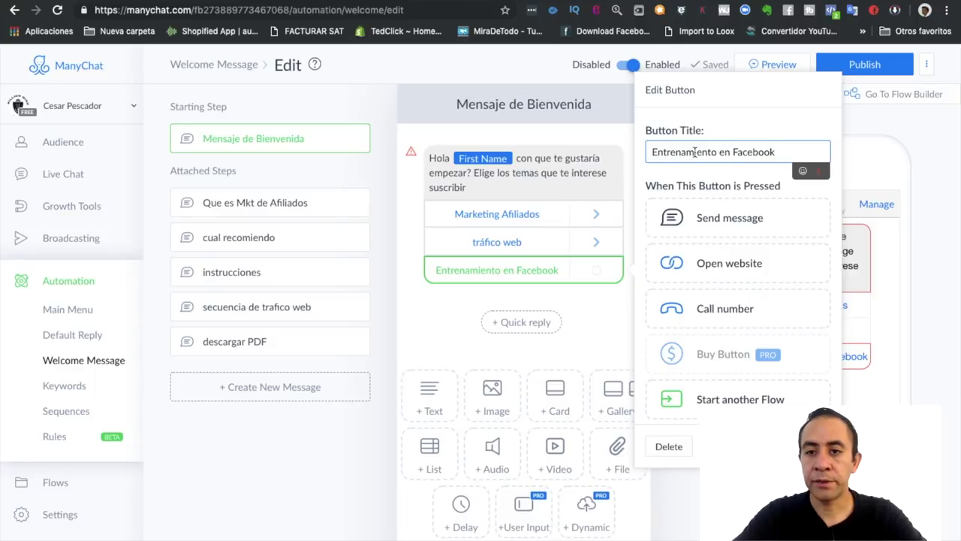
Change the third button's title to "Curso de Facebook".
{"action": "double_click", "coordinate": [696, 153]}
{"action": "key", "text": "BackSpace"}
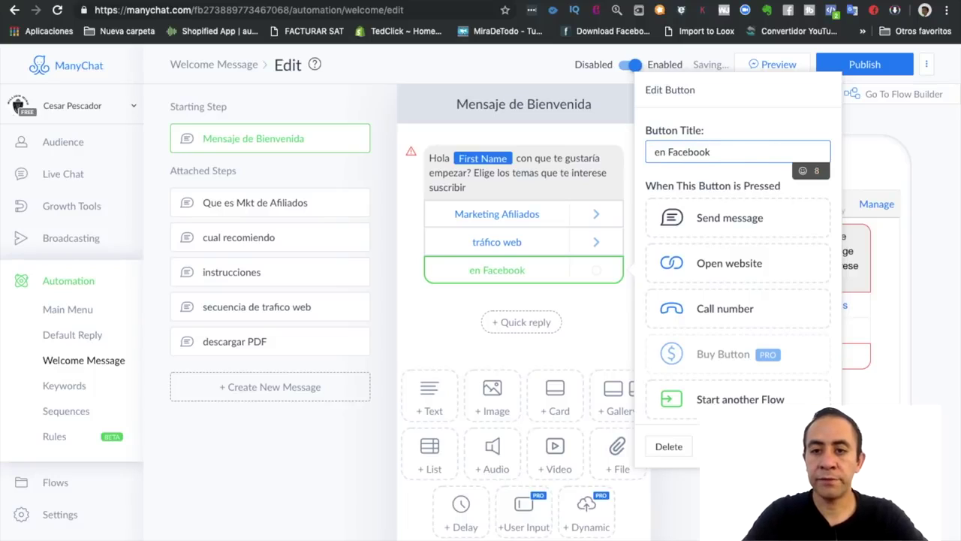
{"action": "key", "text": "Delete"}
{"action": "key", "text": "Delete"}
{"action": "key", "text": "Delete"}
{"action": "type", "text": "Curso"}
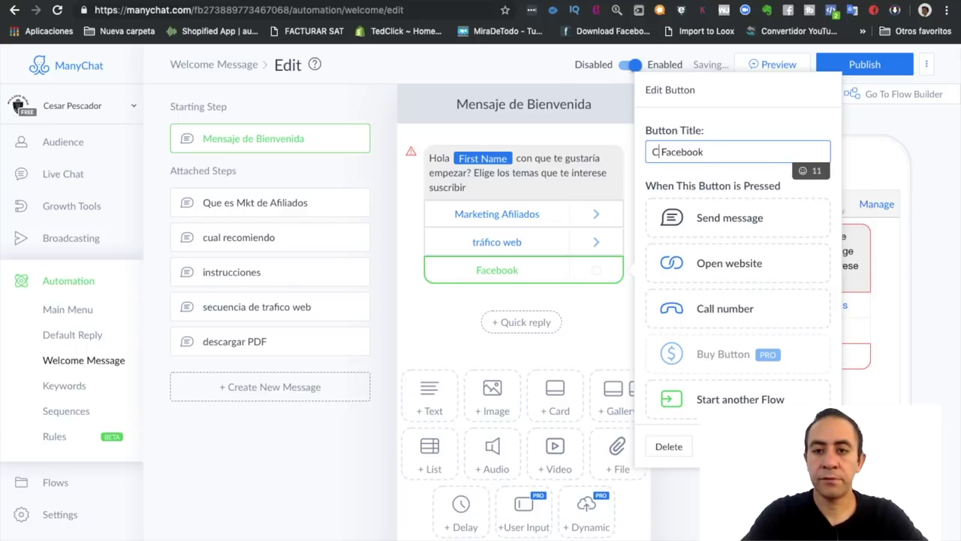
{"action": "left_click", "coordinate": [735, 151]}
{"action": "left_click", "coordinate": [681, 152]}
{"action": "key", "text": "BackSpace"}
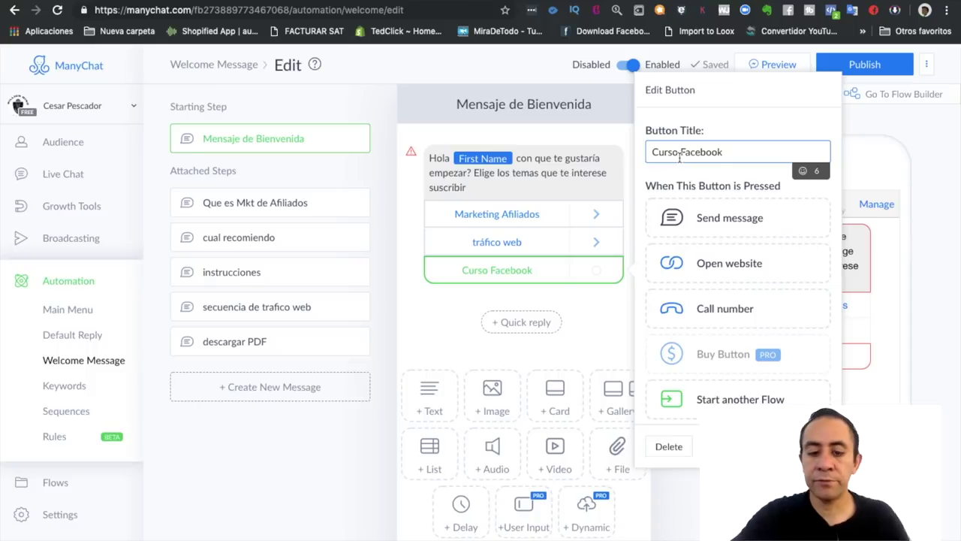
{"action": "type", "text": "de"}
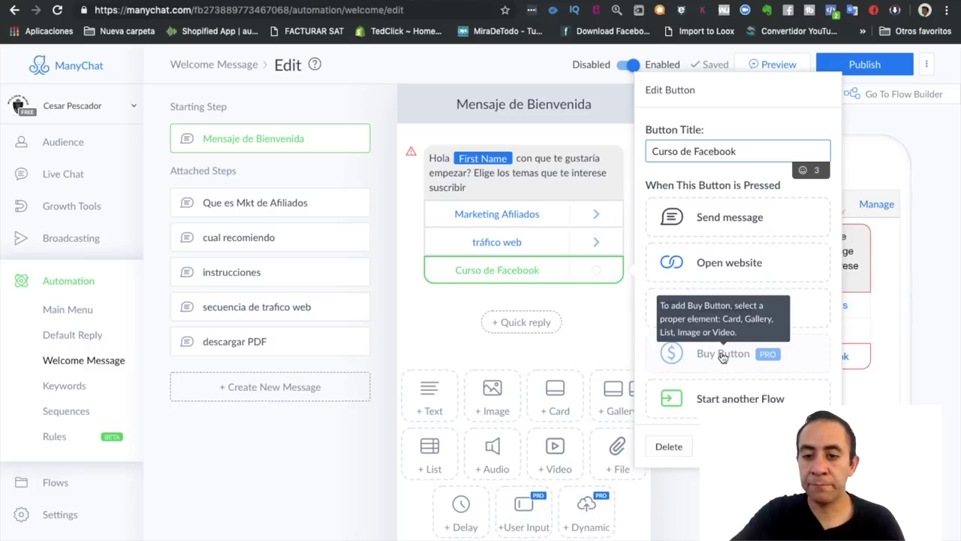
Change the third button's title to "Spaipro" and set it to send a new message when pressed.
{"action": "scroll", "coordinate": [728, 401], "scroll_direction": "down", "scroll_amount": 1}
{"action": "scroll", "coordinate": [729, 402], "scroll_direction": "down", "scroll_amount": 2}
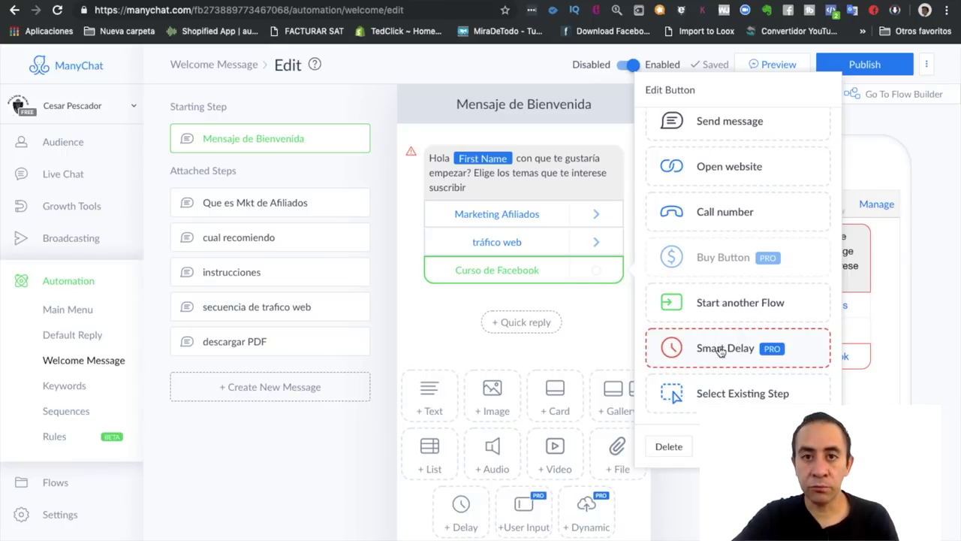
{"action": "scroll", "coordinate": [720, 346], "scroll_direction": "down", "scroll_amount": 1}
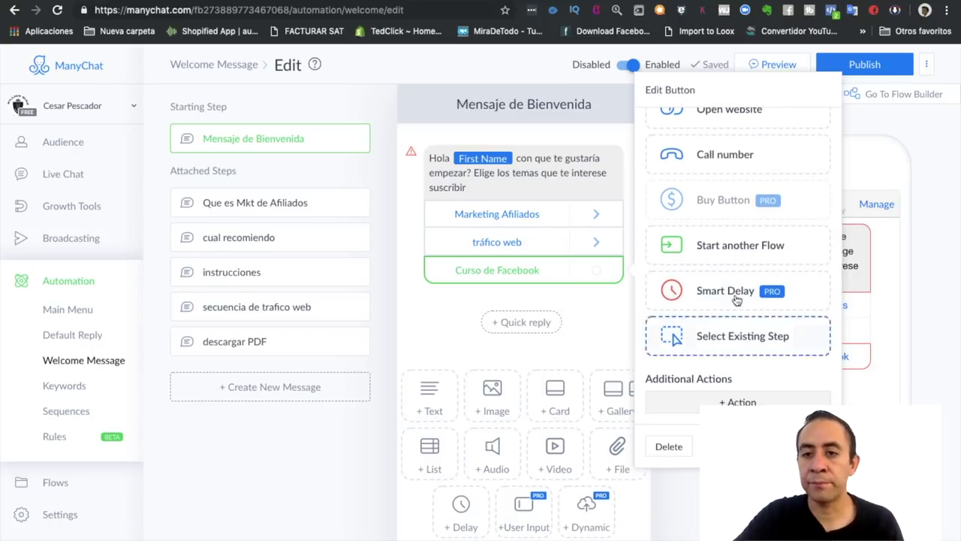
{"action": "scroll", "coordinate": [736, 308], "scroll_direction": "up", "scroll_amount": 4}
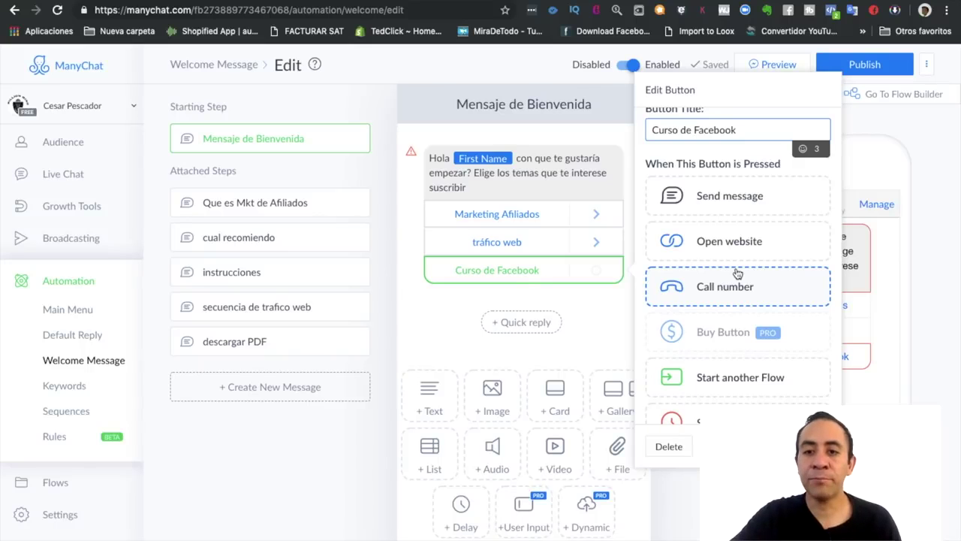
{"action": "triple_click", "coordinate": [706, 130]}
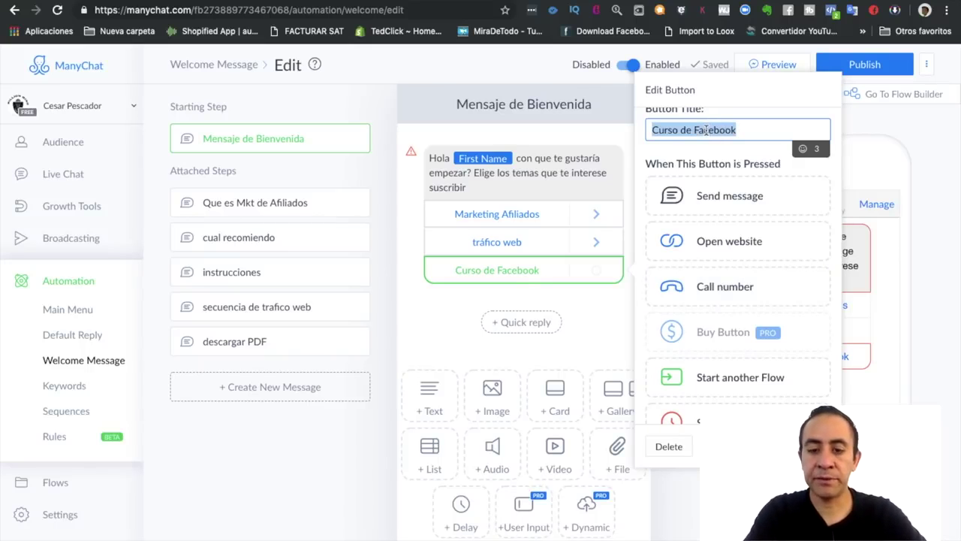
{"action": "key", "text": "BackSpace"}
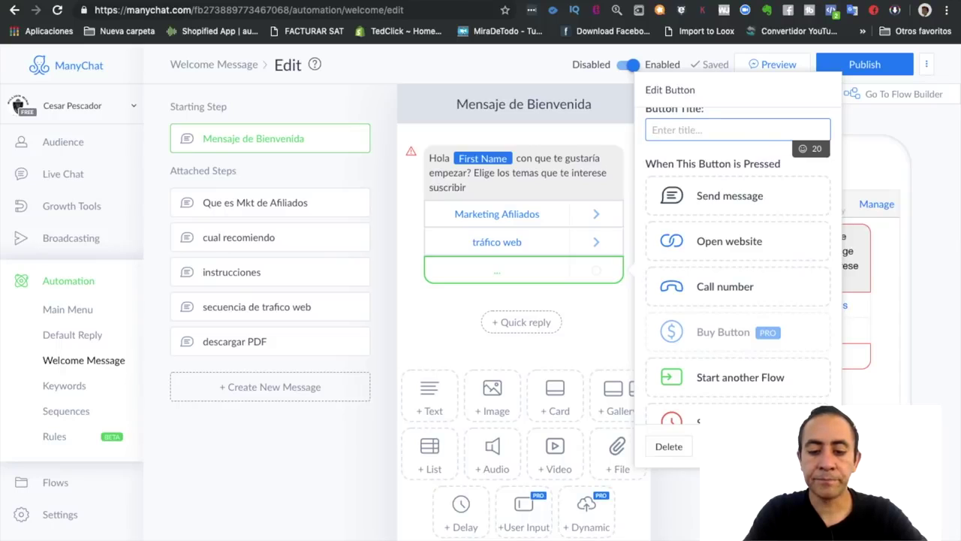
{"action": "type", "text": "Spaipro"}
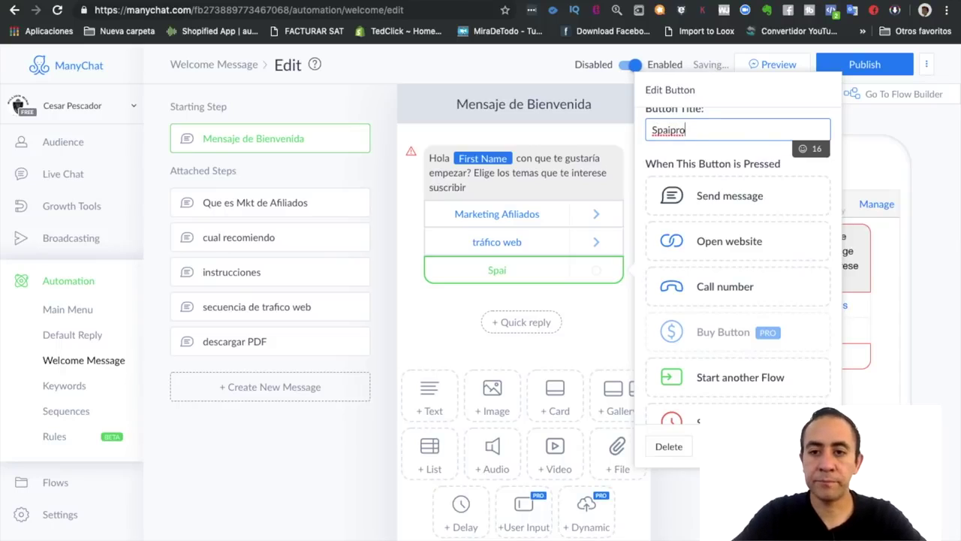
{"action": "left_click", "coordinate": [729, 197]}
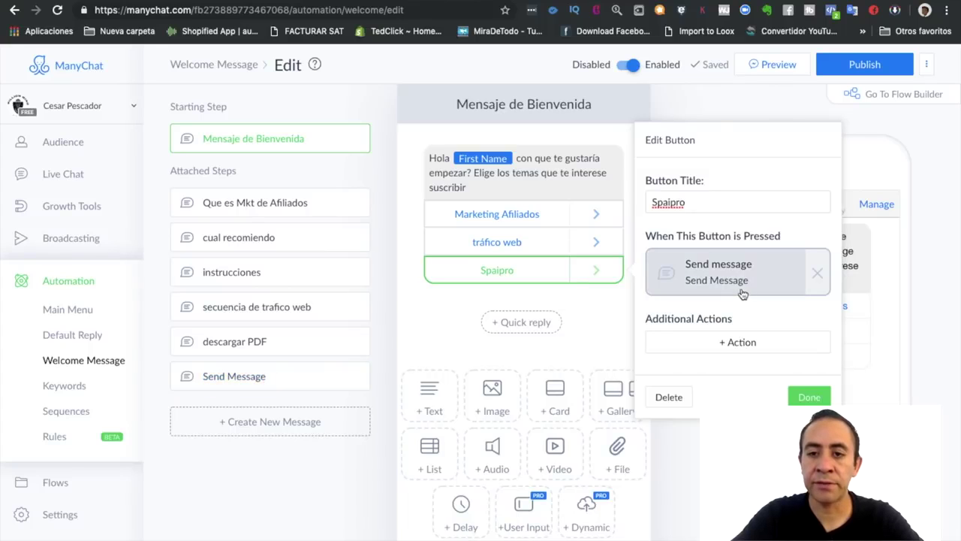
{"action": "left_click_drag", "start_coordinate": [652, 203], "coordinate": [682, 203]}
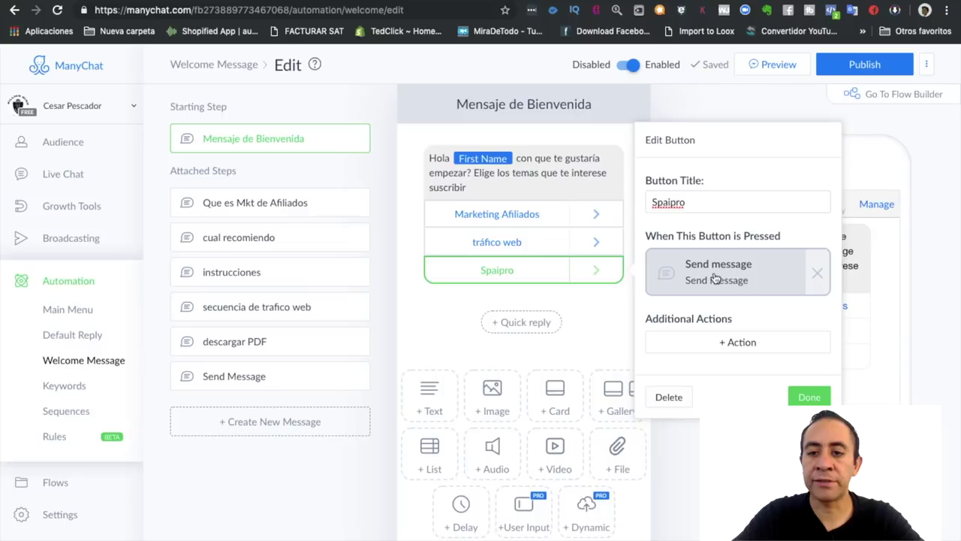
Review the additional actions available for the Spaipro button.
{"action": "left_click", "coordinate": [740, 343]}
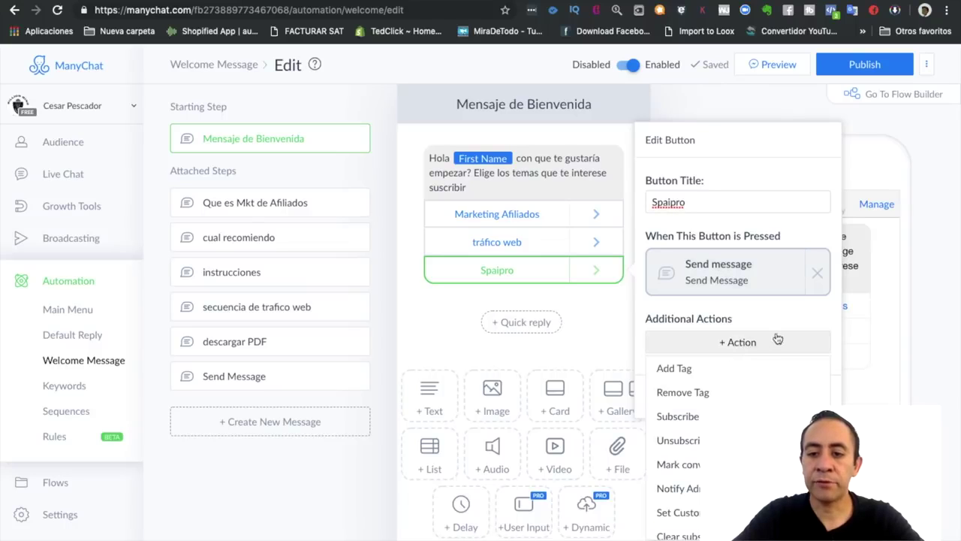
{"action": "scroll", "coordinate": [736, 391], "scroll_direction": "down", "scroll_amount": 1}
{"action": "scroll", "coordinate": [698, 421], "scroll_direction": "up", "scroll_amount": 1}
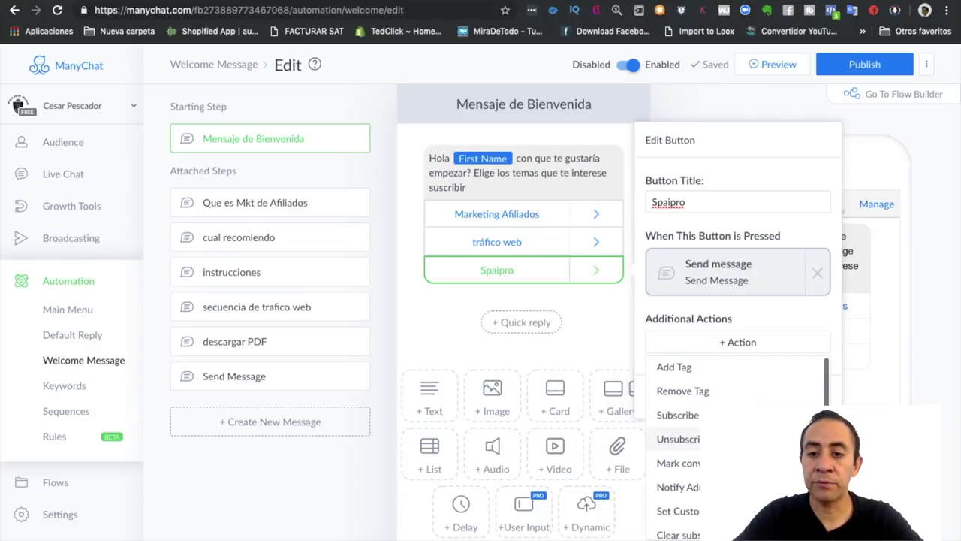
{"action": "scroll", "coordinate": [676, 405], "scroll_direction": "down", "scroll_amount": 1}
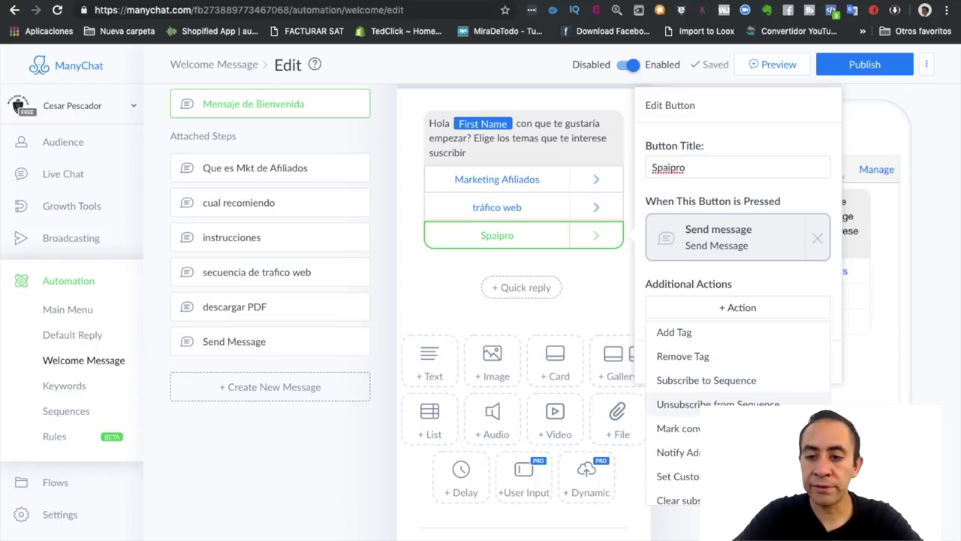
{"action": "scroll", "coordinate": [694, 398], "scroll_direction": "down", "scroll_amount": 2}
{"action": "scroll", "coordinate": [695, 405], "scroll_direction": "down", "scroll_amount": 2}
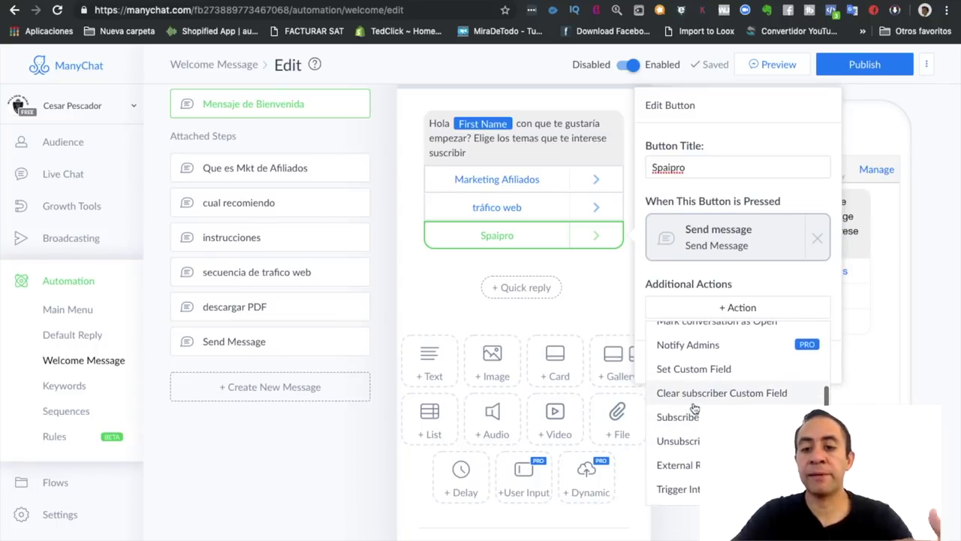
{"action": "scroll", "coordinate": [695, 408], "scroll_direction": "down", "scroll_amount": 1}
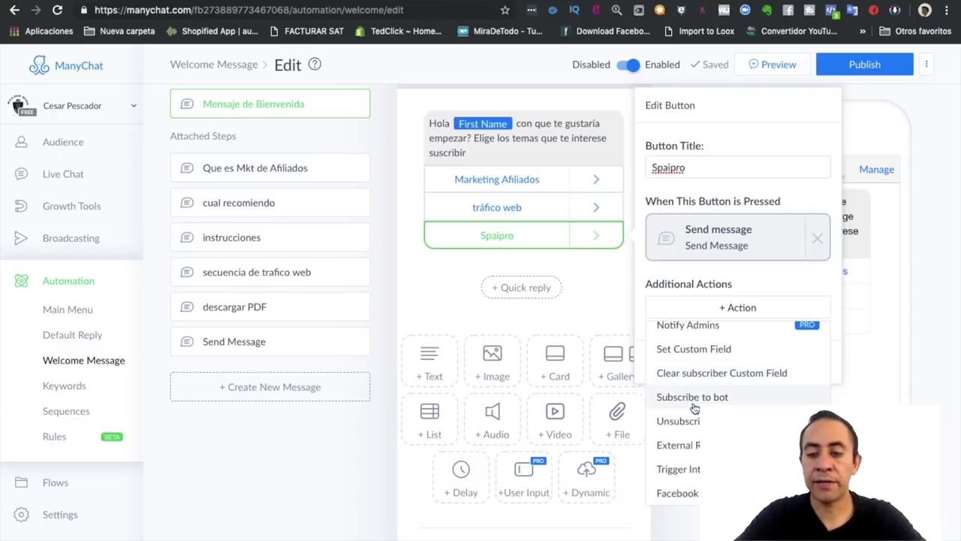
{"action": "scroll", "coordinate": [695, 407], "scroll_direction": "up", "scroll_amount": 5}
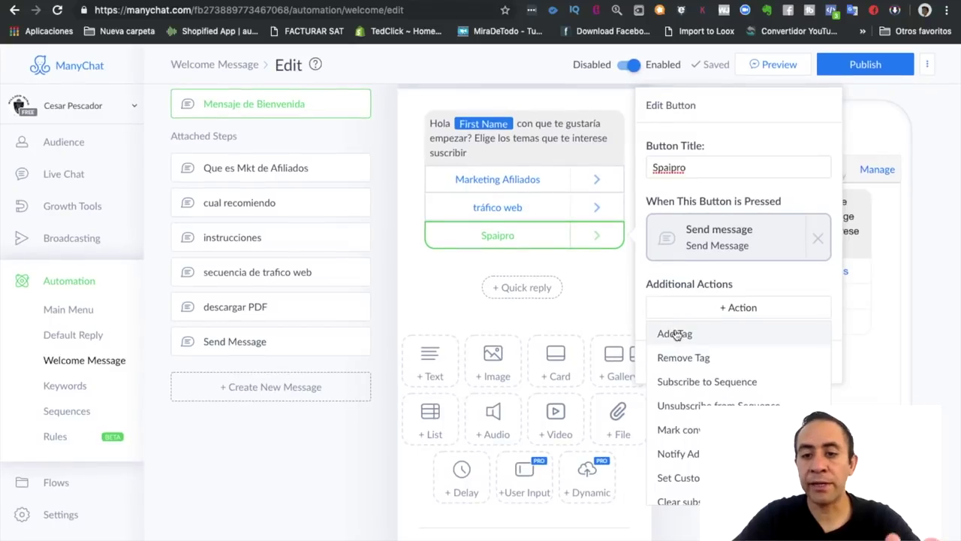
Give the Spaipro button an Add Tag action with a new tag named "BA/Prosp".
{"action": "left_click", "coordinate": [667, 334]}
{"action": "left_click", "coordinate": [675, 302]}
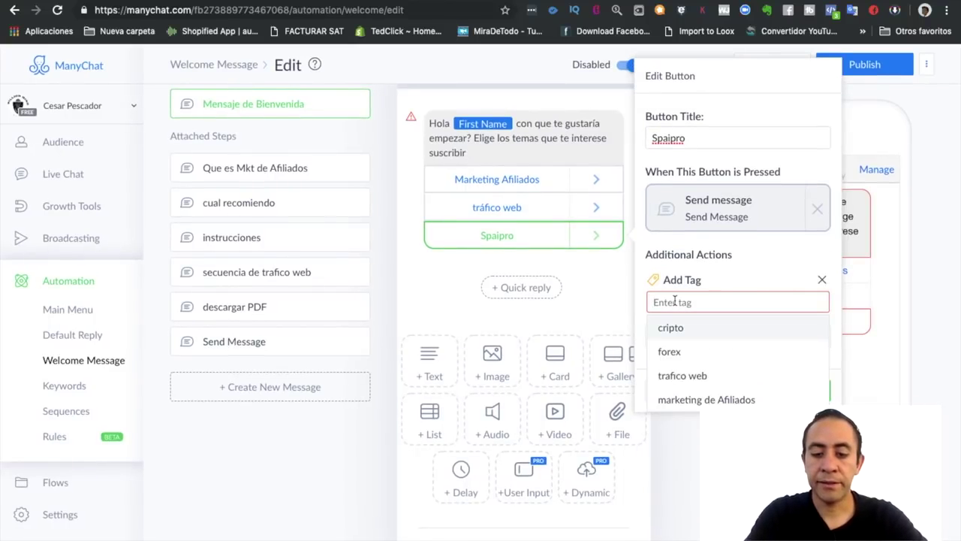
{"action": "type", "text": "sp"}
{"action": "key", "text": "BackSpace"}
{"action": "key", "text": "BackSpace"}
{"action": "type", "text": "BA"}
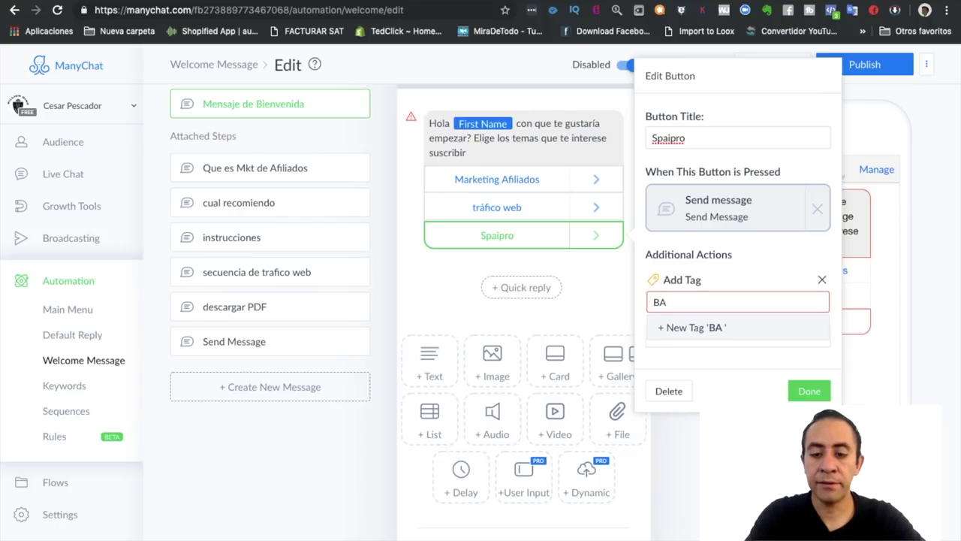
{"action": "type", "text": " /Prosp"}
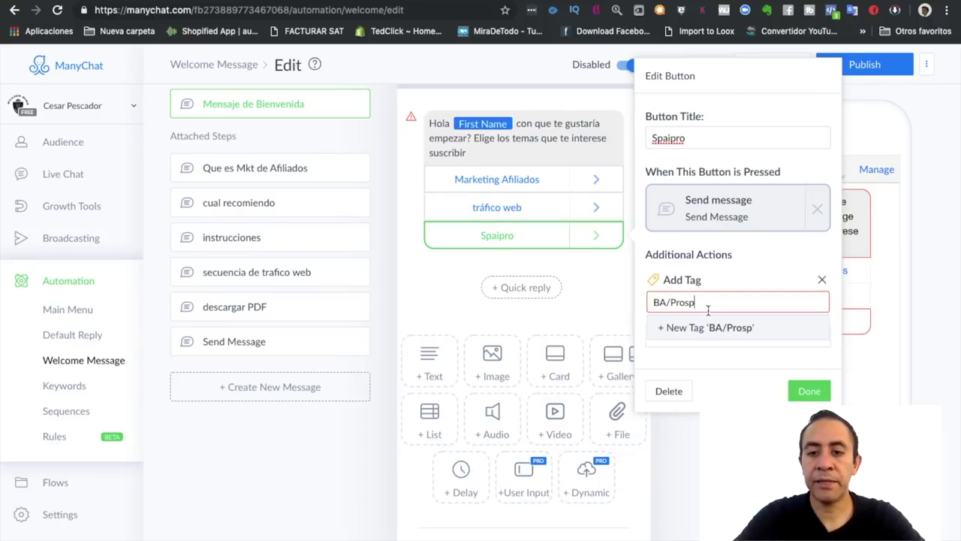
{"action": "left_click", "coordinate": [699, 328]}
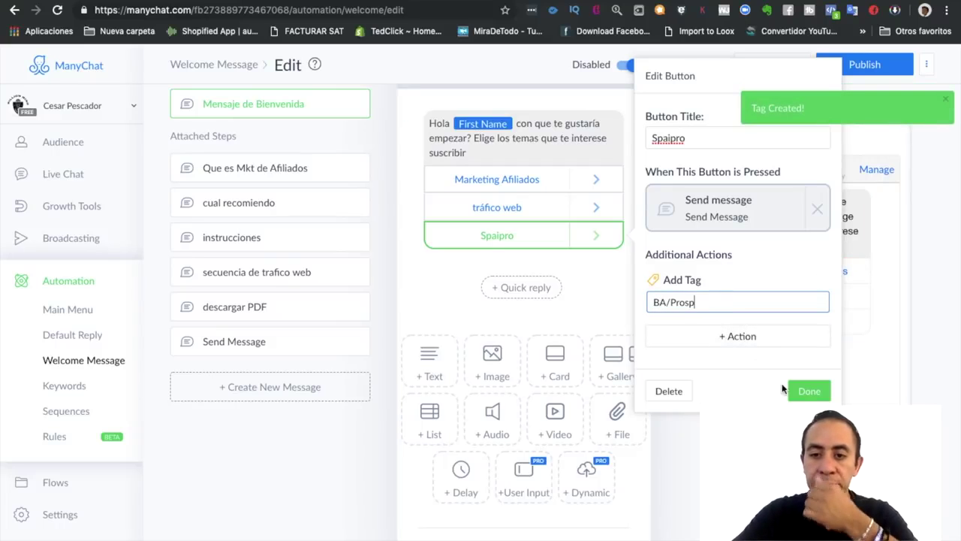
Add a Subscribe to Sequence action to the Spaipro button using "secuencia Marketing de Afiliados" and close the button editor.
{"action": "left_click", "coordinate": [736, 339]}
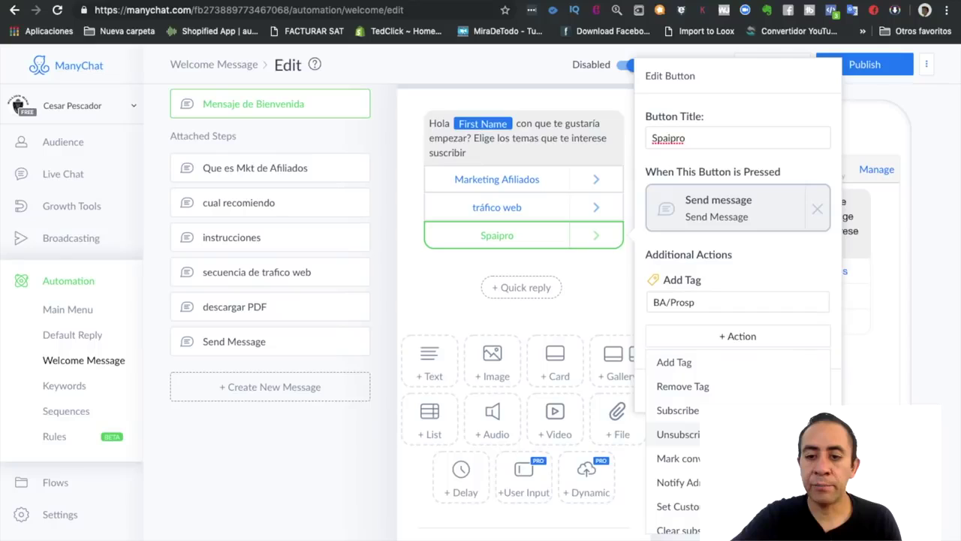
{"action": "left_click", "coordinate": [717, 407]}
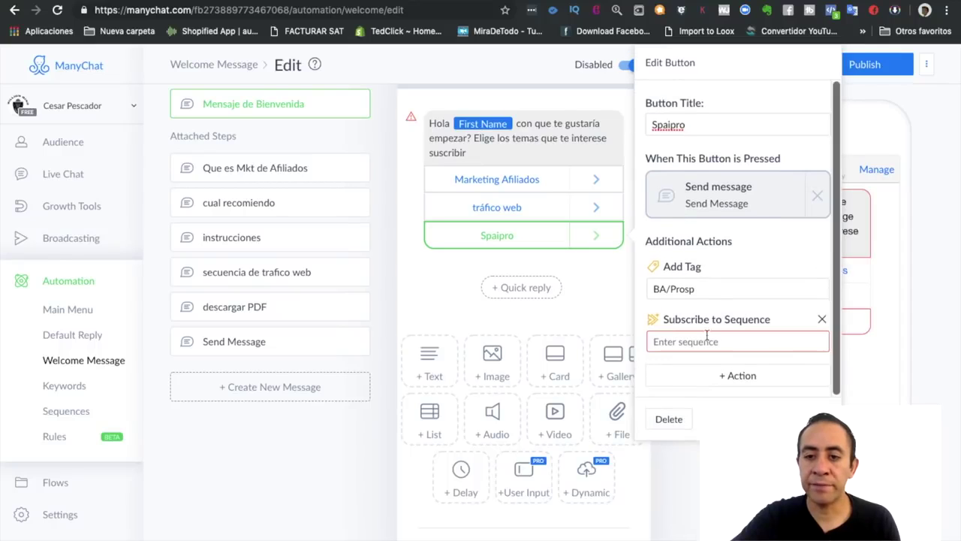
{"action": "left_click", "coordinate": [693, 340]}
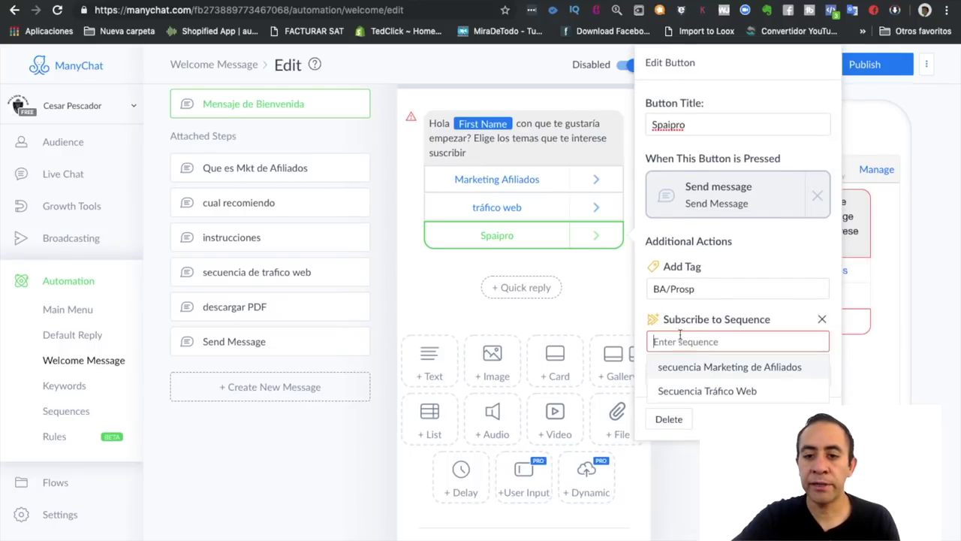
{"action": "left_click", "coordinate": [719, 367]}
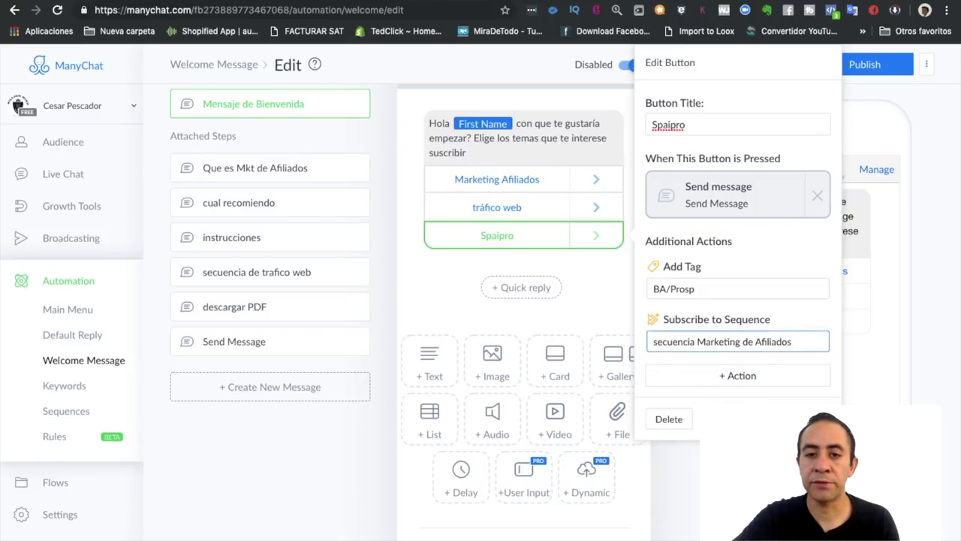
{"action": "key", "text": "Escape"}
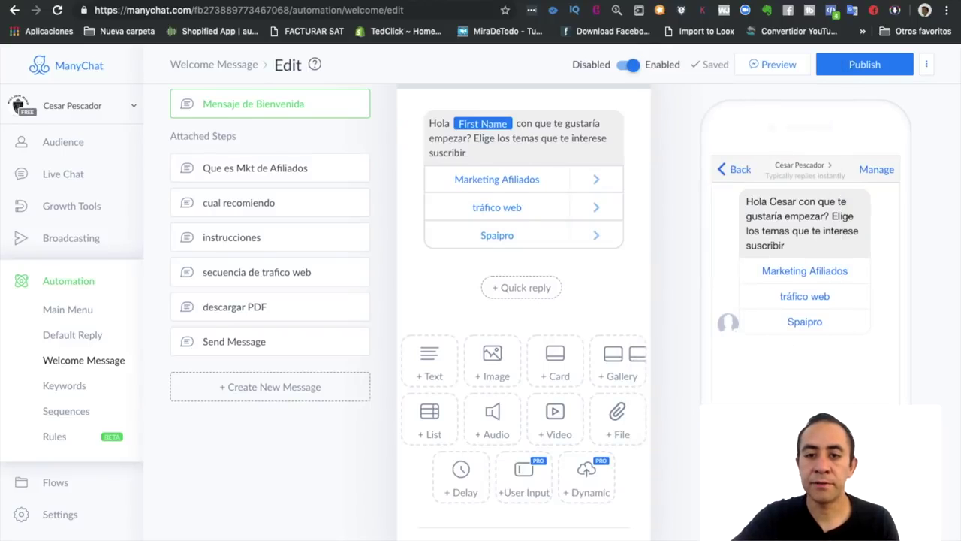
Open the Send Message step linked to the Spaipro button and start editing its empty text block.
{"action": "left_click", "coordinate": [546, 240]}
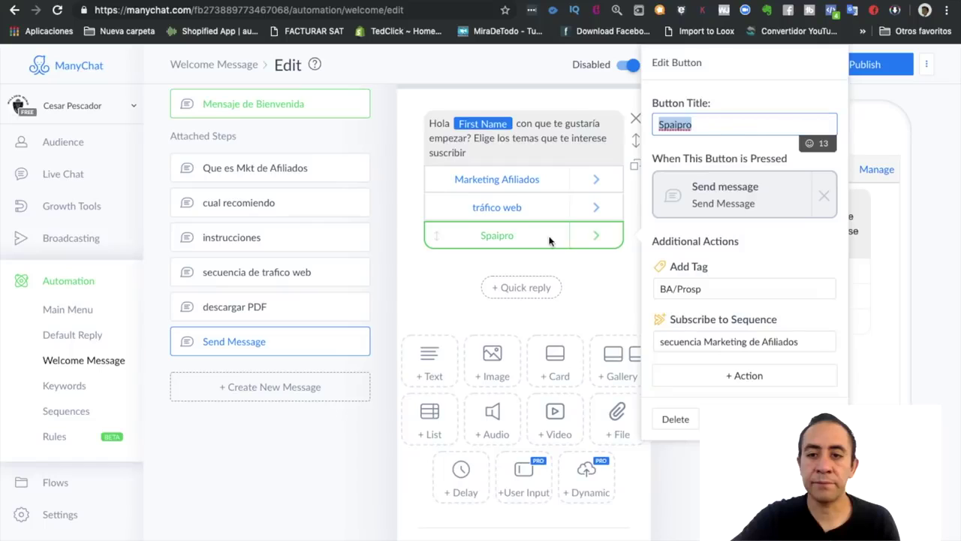
{"action": "left_click", "coordinate": [723, 201]}
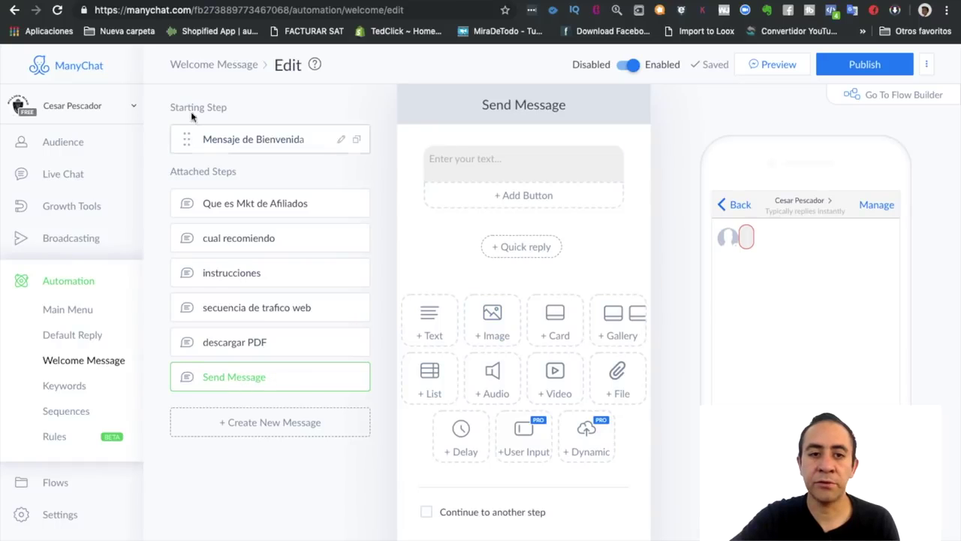
{"action": "left_click", "coordinate": [248, 140]}
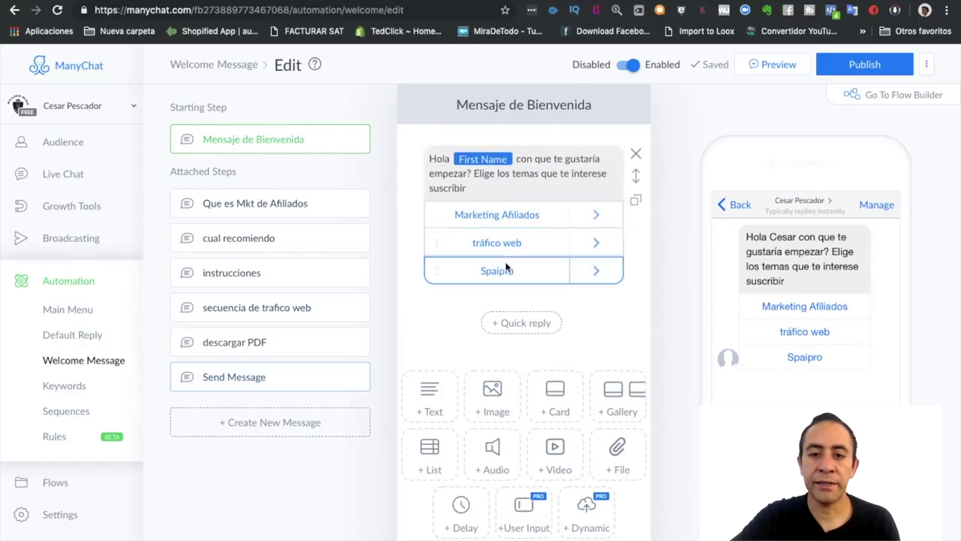
{"action": "left_click", "coordinate": [488, 270]}
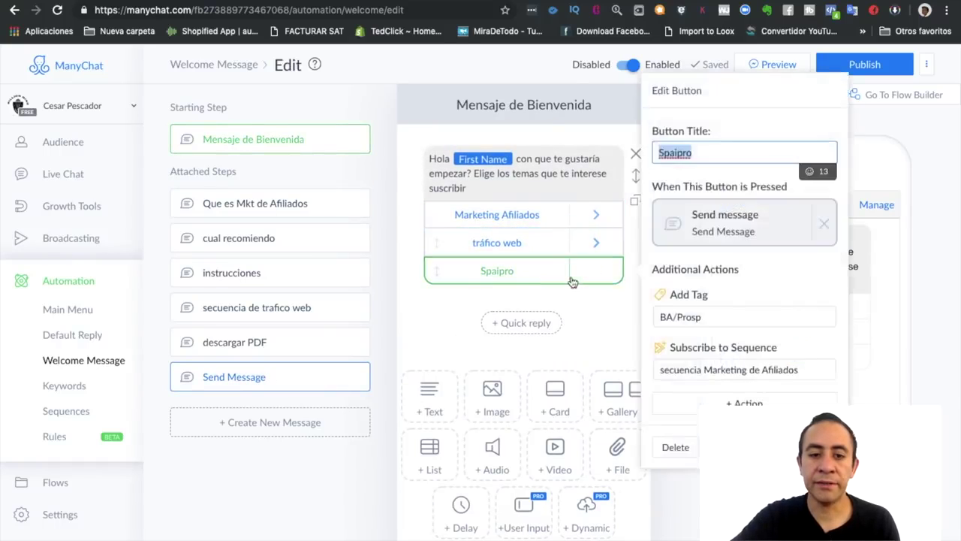
{"action": "left_click", "coordinate": [223, 381]}
{"action": "left_click", "coordinate": [477, 160]}
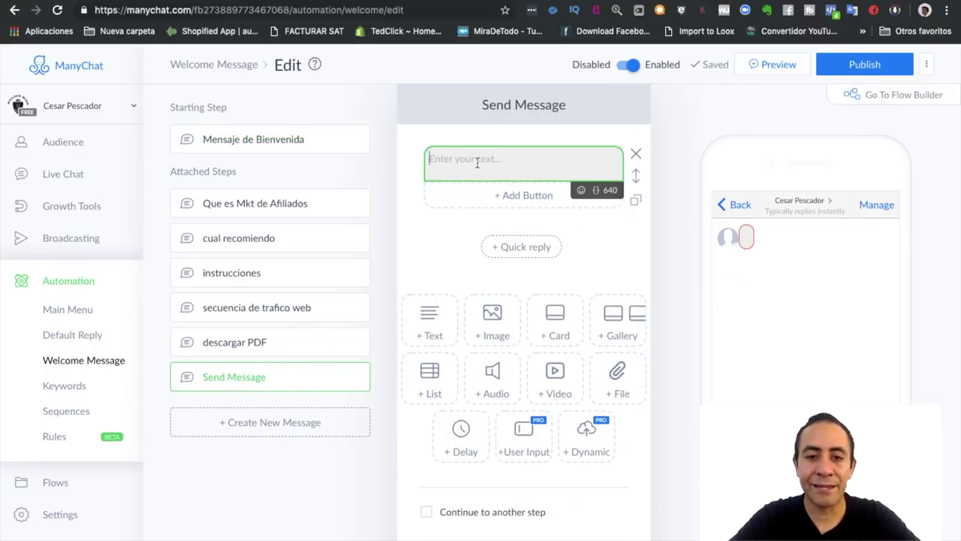
Switch to Notes and copy the prepared text from the "¡Hola!" greeting through the "*PON ATENCIÓN*" paragraph.
{"action": "key", "text": "super+Tab"}
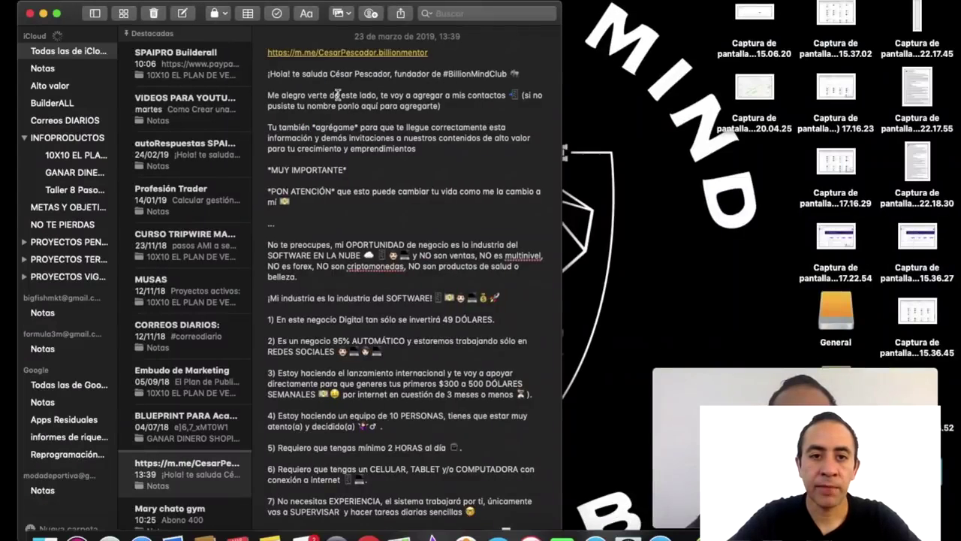
{"action": "left_click", "coordinate": [331, 84]}
{"action": "left_click_drag", "start_coordinate": [263, 71], "coordinate": [353, 154]}
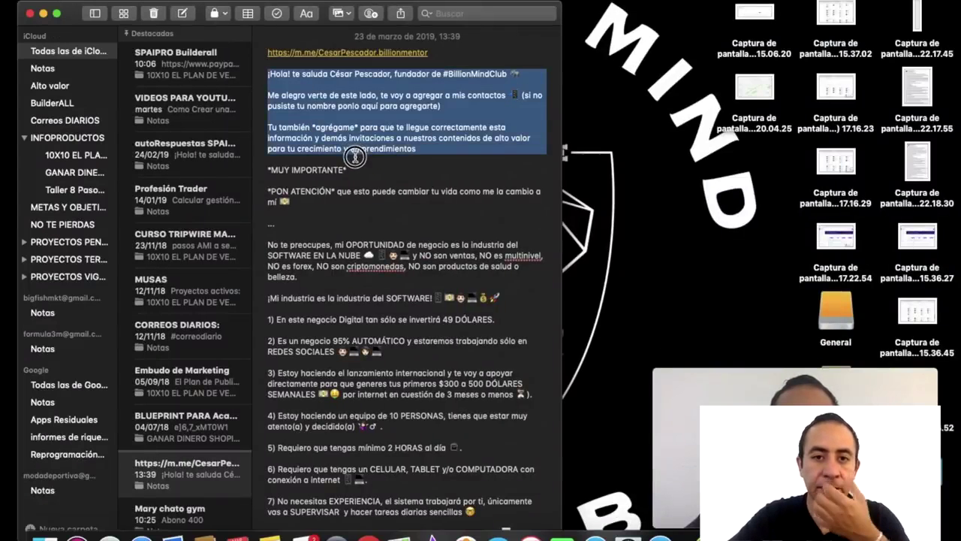
{"action": "left_click", "coordinate": [365, 117]}
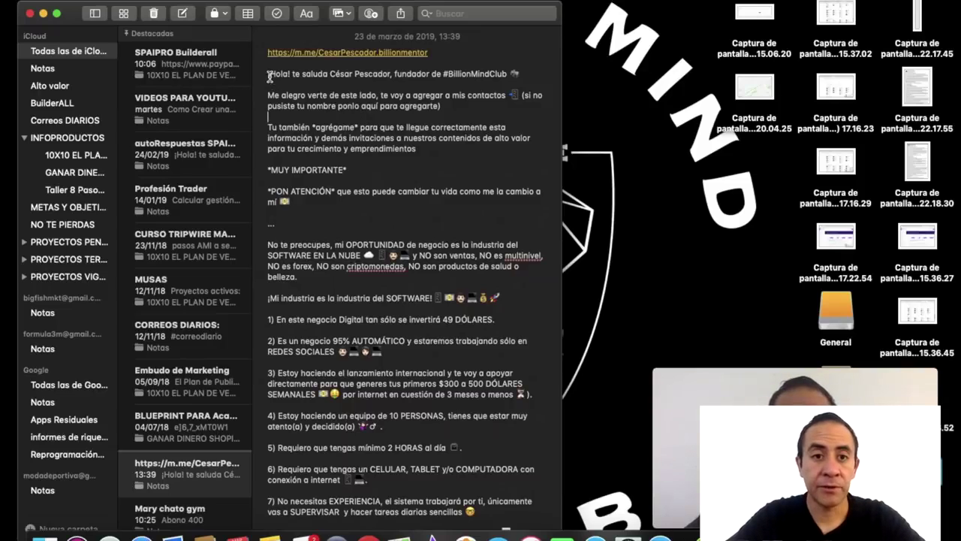
{"action": "left_click_drag", "start_coordinate": [268, 75], "coordinate": [366, 263]}
{"action": "scroll", "coordinate": [323, 188], "scroll_direction": "down", "scroll_amount": 2}
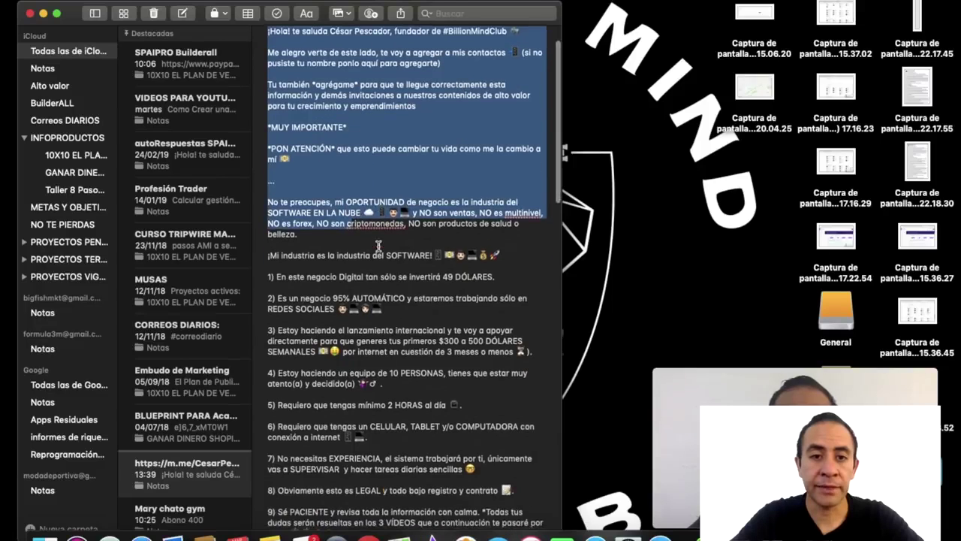
{"action": "left_click_drag", "start_coordinate": [295, 148], "coordinate": [268, 72]}
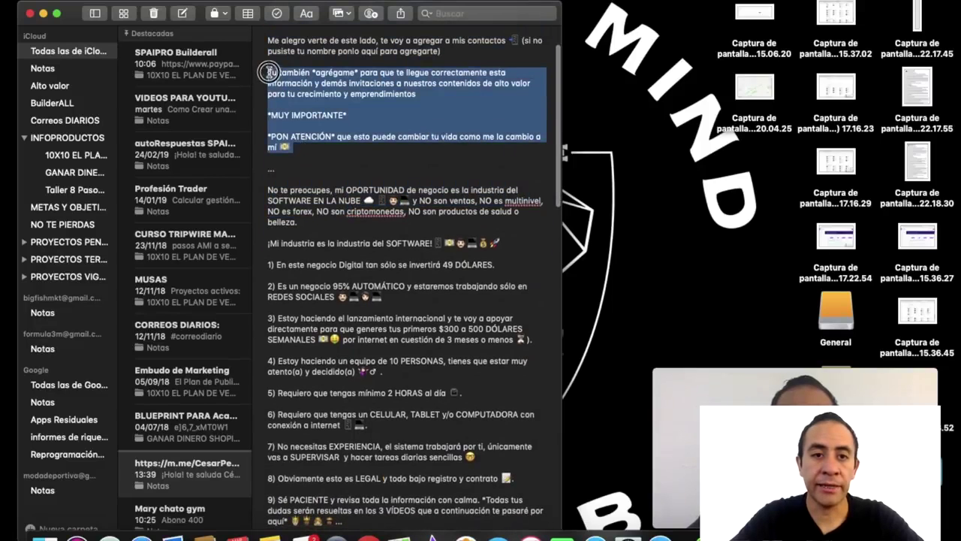
{"action": "scroll", "coordinate": [312, 85], "scroll_direction": "up", "scroll_amount": 2}
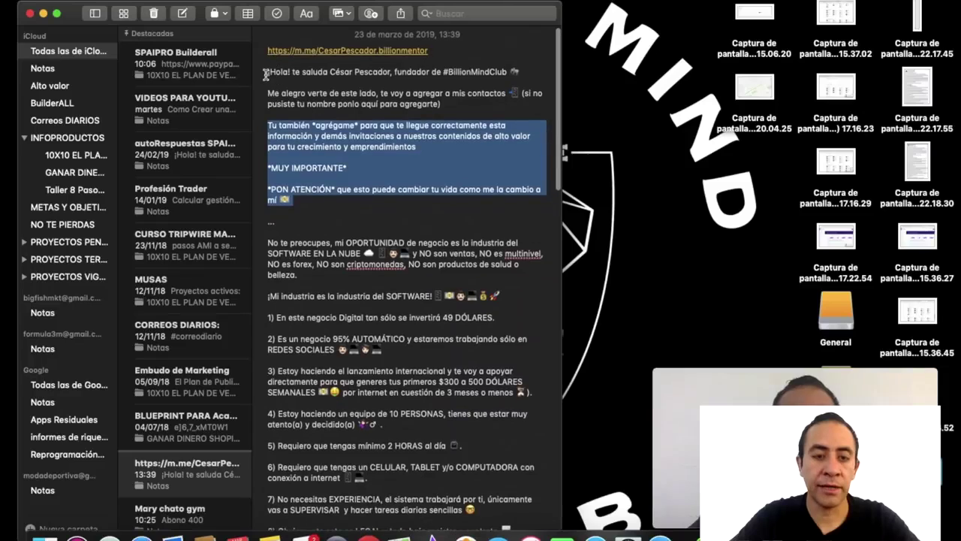
{"action": "left_click_drag", "start_coordinate": [266, 73], "coordinate": [268, 72]}
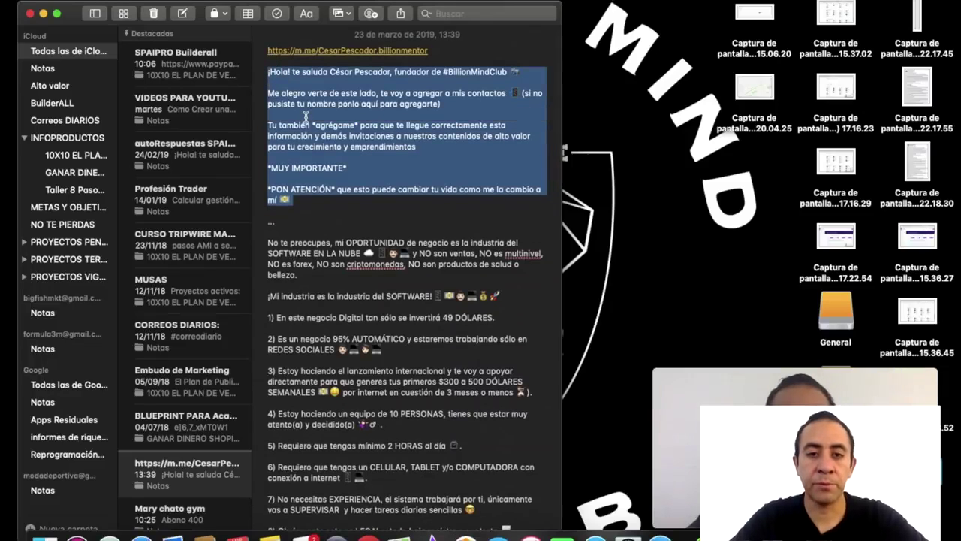
Return to ManyChat, paste the copied greeting text into the empty text block of Send Message and check it.
{"action": "key", "text": "ctrl+Right"}
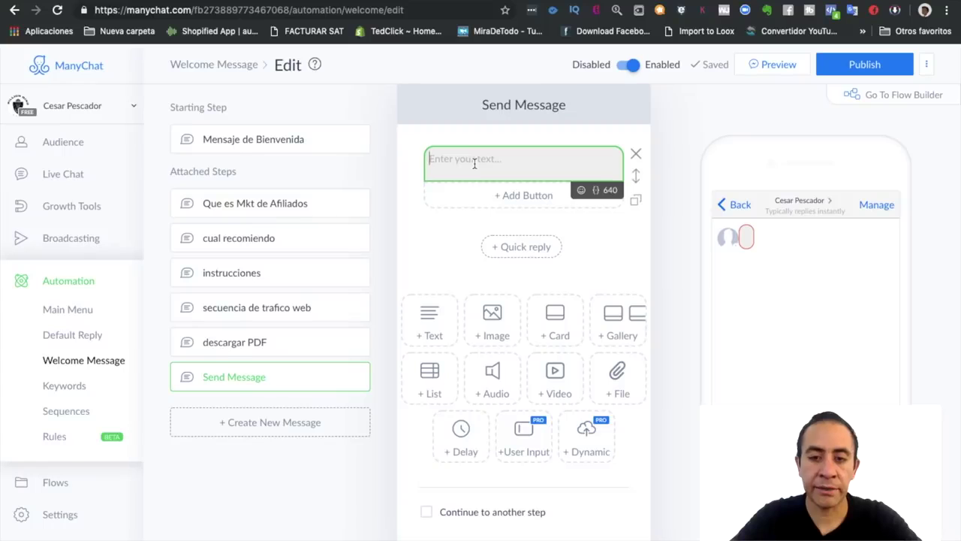
{"action": "type", "text": "¡Hola! te saluda César Pescador, fundador de #BillionMindClub 🐘  Me alegro verte de este lado, te voy a agregar a mis contactos 📲 (si no pusiste tu nombre ponlo aquí para agregarte)  Tu también *agrégame* para que te llegue correctamente esta información y demás invitaciones a nuestros contenidos de alto valor para tu crecimiento y emprendimientos  *MUY IMPORTANTE*  *PON ATENCIÓN* que esto puede cambiar tu vida como me la cambio a mí 💵"}
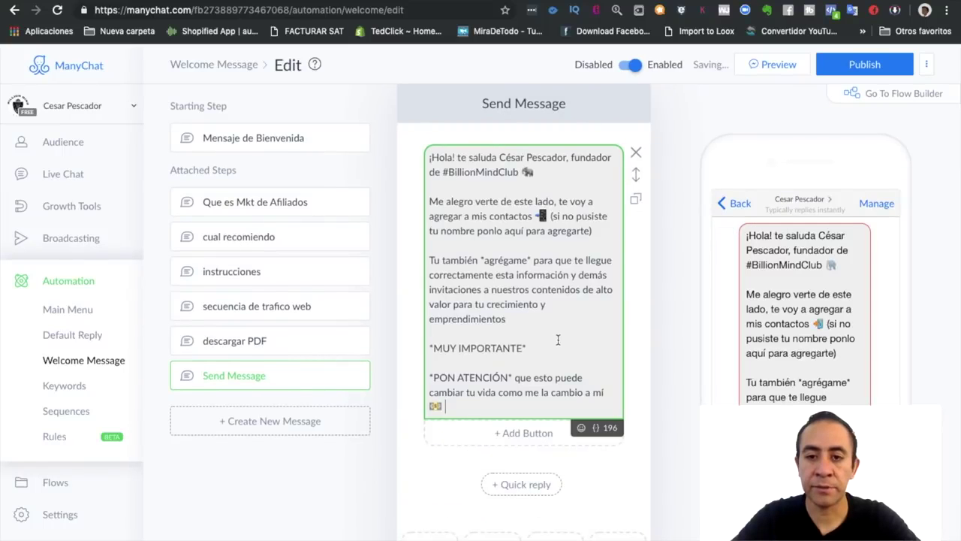
{"action": "scroll", "coordinate": [571, 352], "scroll_direction": "down", "scroll_amount": 2}
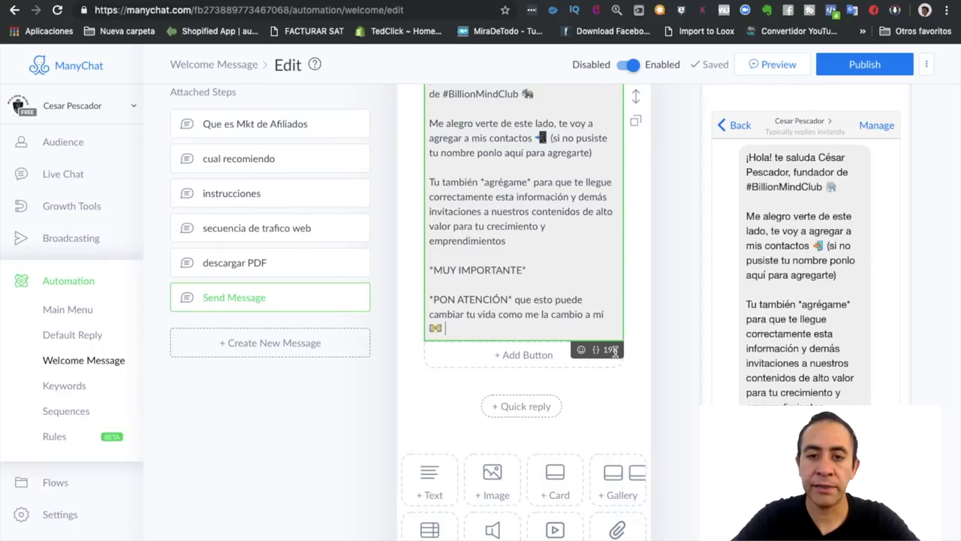
{"action": "scroll", "coordinate": [591, 401], "scroll_direction": "up", "scroll_amount": 1}
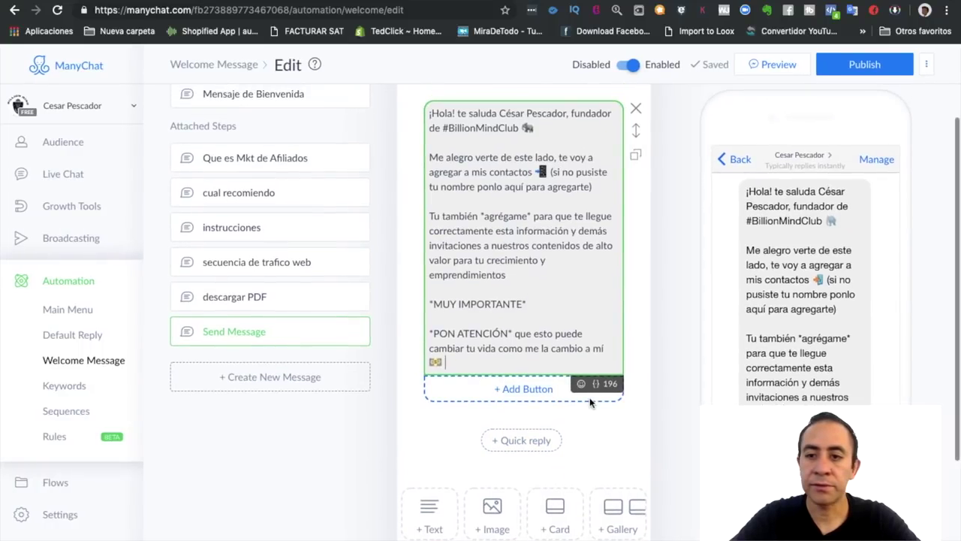
{"action": "scroll", "coordinate": [809, 368], "scroll_direction": "down", "scroll_amount": 1}
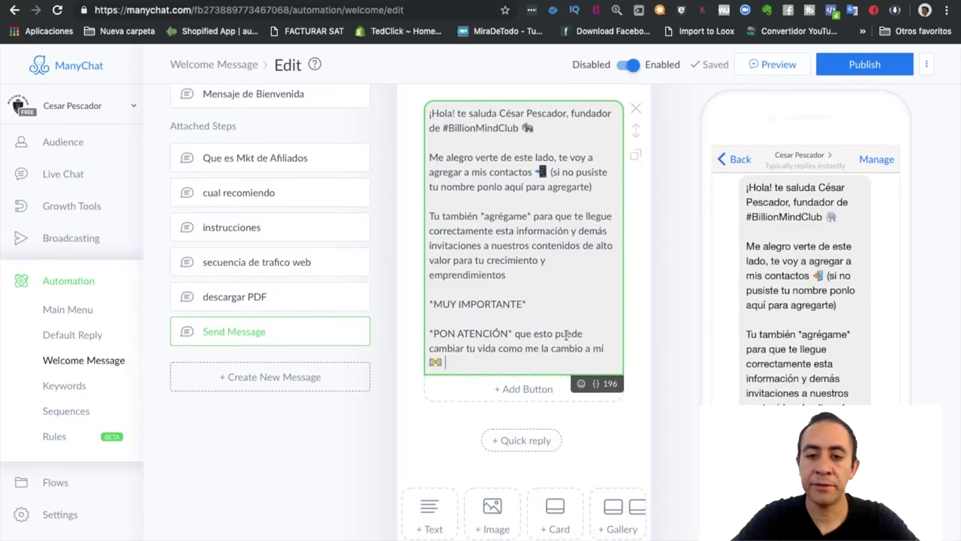
Add a second text block and a Delay block to the message, and place the delay between the two text blocks.
{"action": "scroll", "coordinate": [556, 330], "scroll_direction": "down", "scroll_amount": 4}
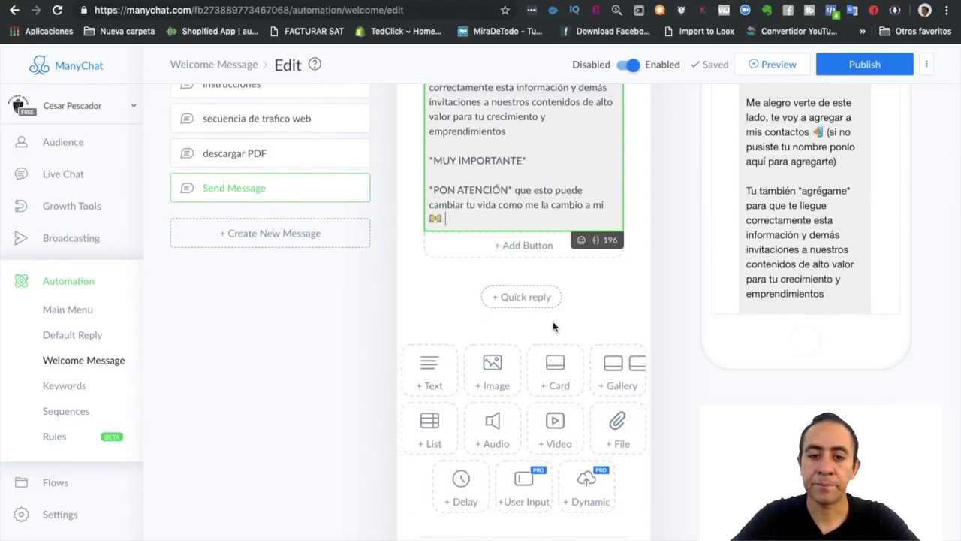
{"action": "left_click", "coordinate": [434, 376]}
{"action": "scroll", "coordinate": [582, 371], "scroll_direction": "down", "scroll_amount": 2}
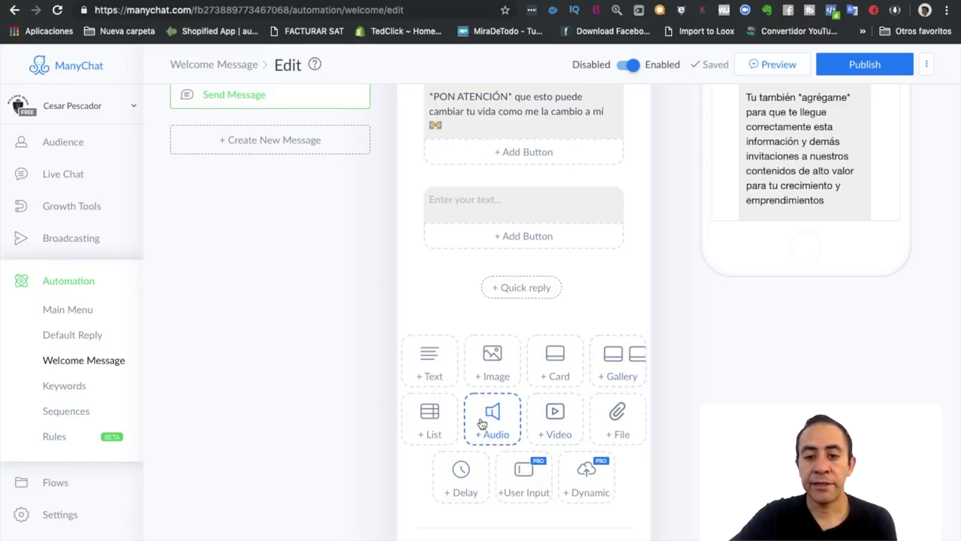
{"action": "left_click", "coordinate": [463, 471]}
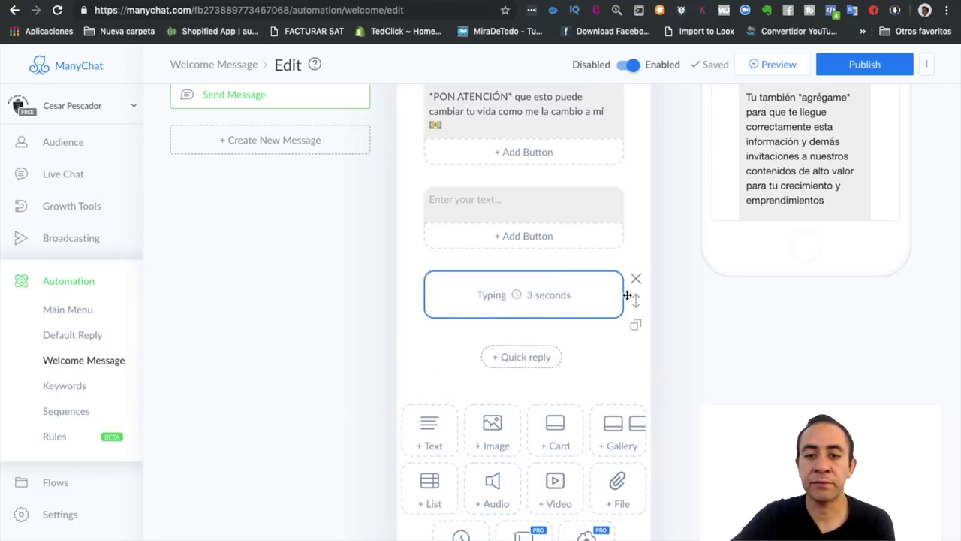
{"action": "left_click_drag", "start_coordinate": [636, 301], "coordinate": [633, 194]}
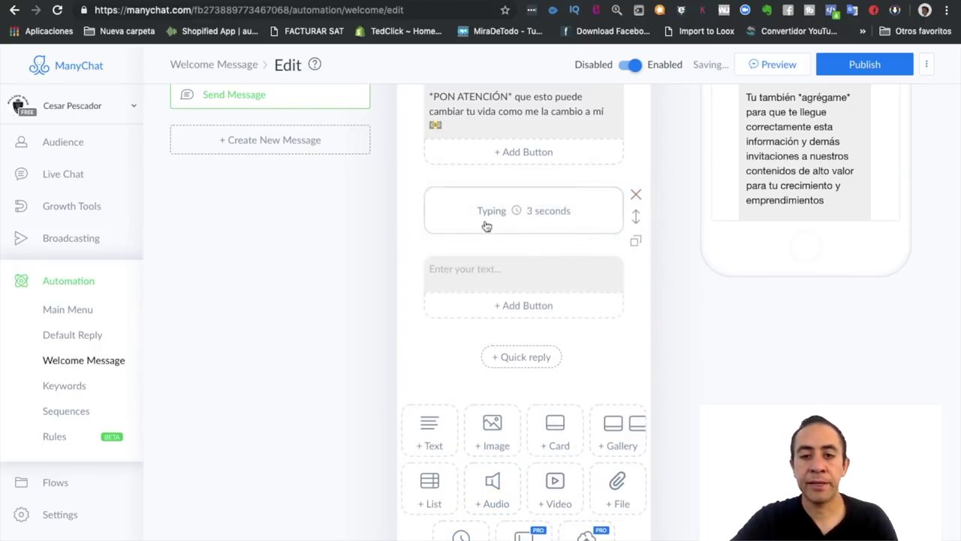
Set the delay time between the two text blocks to 6 seconds and close its settings.
{"action": "left_click", "coordinate": [522, 211]}
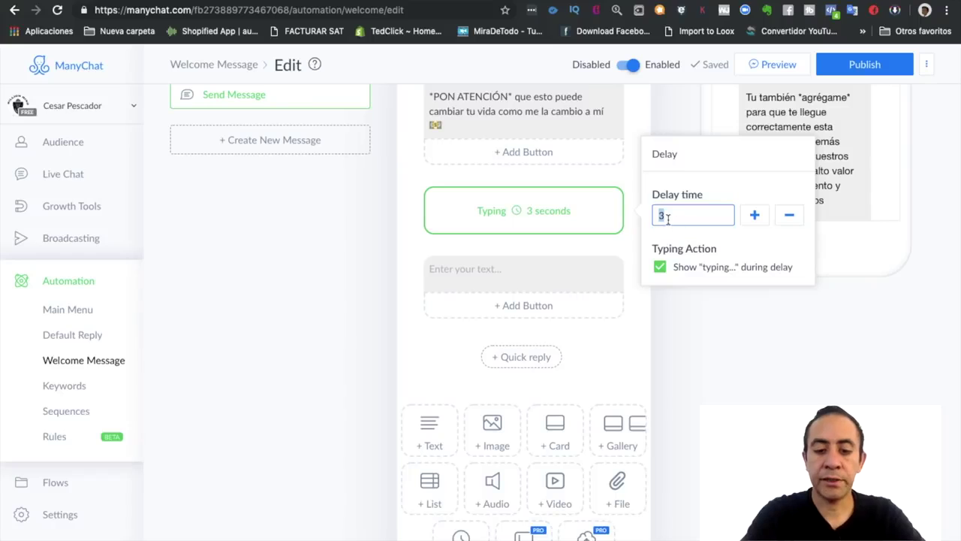
{"action": "type", "text": "6"}
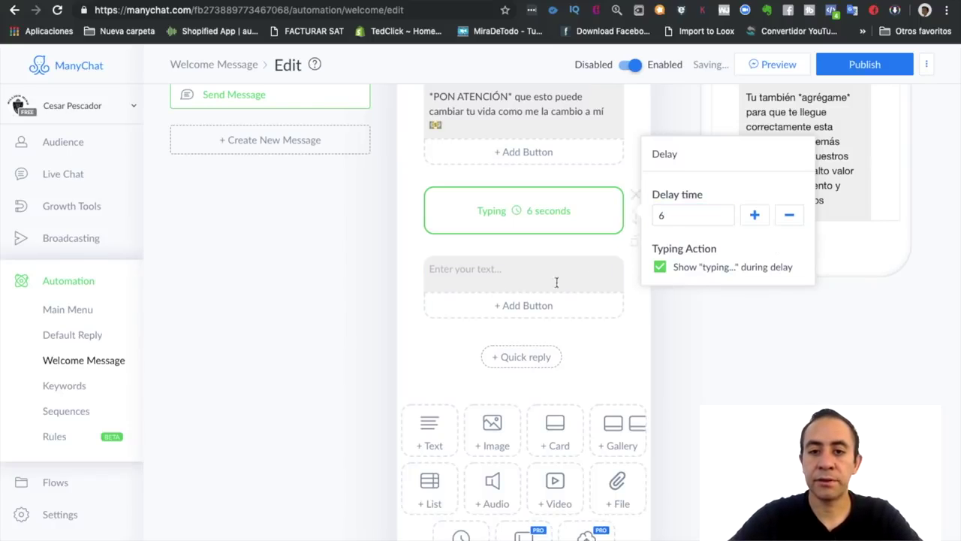
{"action": "left_click", "coordinate": [507, 277]}
{"action": "scroll", "coordinate": [562, 225], "scroll_direction": "up", "scroll_amount": 1}
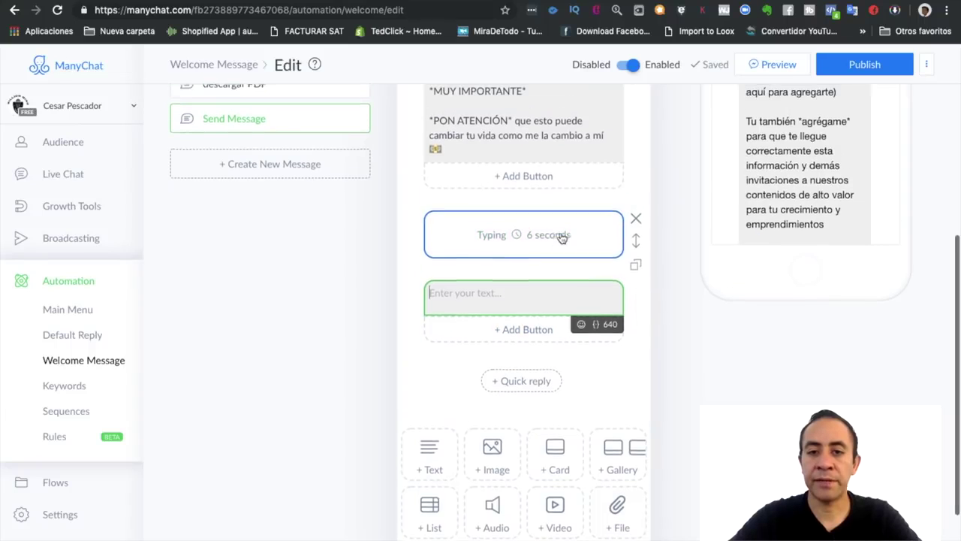
{"action": "scroll", "coordinate": [534, 270], "scroll_direction": "down", "scroll_amount": 1}
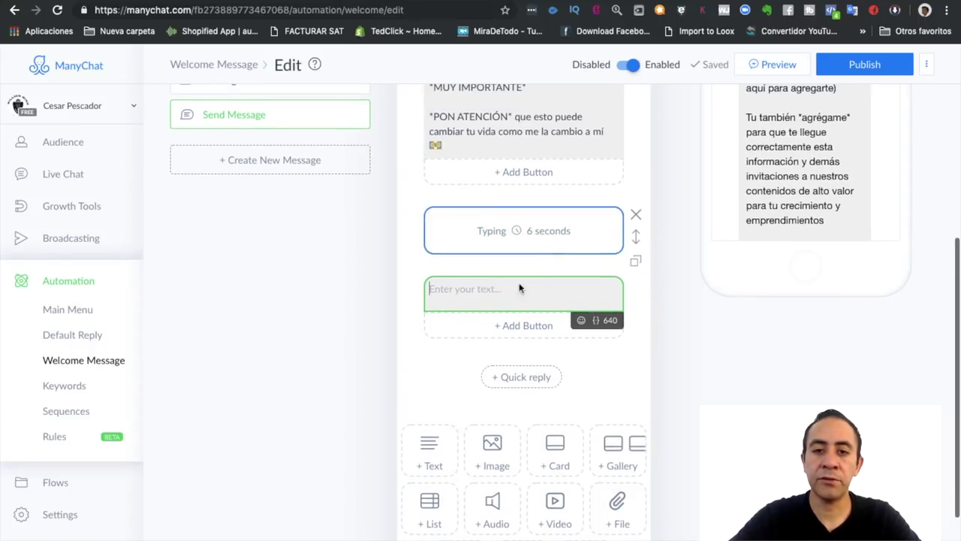
{"action": "scroll", "coordinate": [483, 294], "scroll_direction": "down", "scroll_amount": 1}
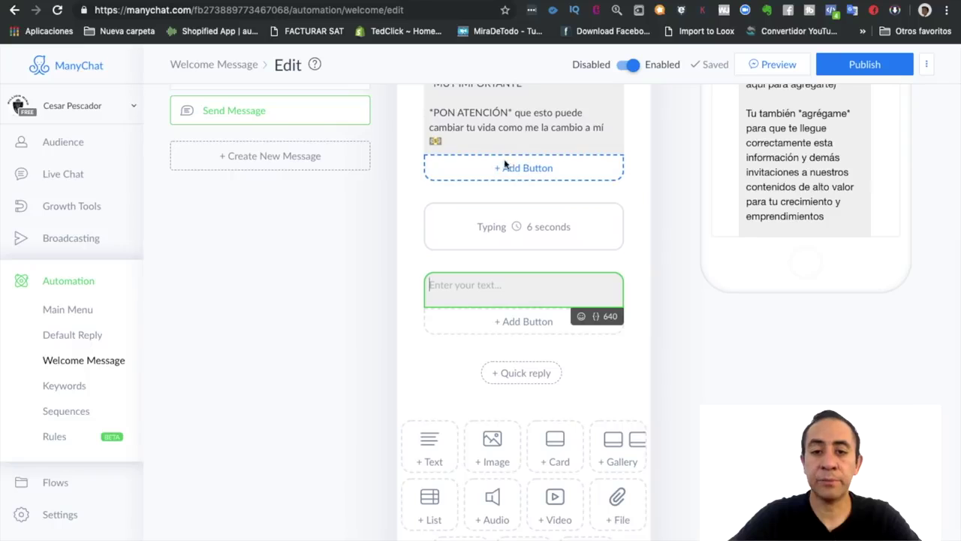
{"action": "scroll", "coordinate": [528, 171], "scroll_direction": "down", "scroll_amount": 1}
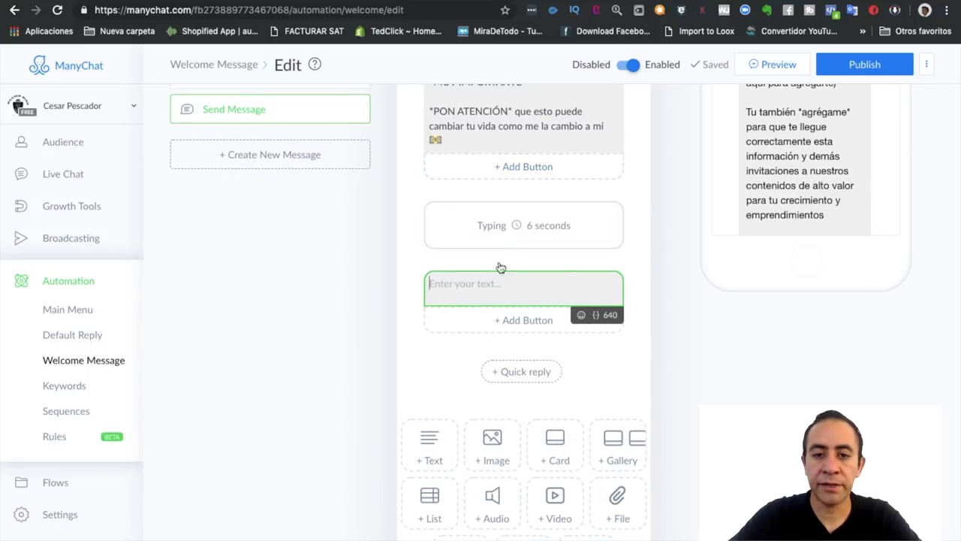
Switch from the second text block to Notes and copy from "No te preocupes" through the "Aquí te dejo un link" sentence.
{"action": "left_click", "coordinate": [448, 283]}
{"action": "key", "text": "ctrl+Left"}
{"action": "left_click", "coordinate": [321, 239]}
{"action": "scroll", "coordinate": [321, 239], "scroll_direction": "down", "scroll_amount": 5}
{"action": "left_click_drag", "start_coordinate": [265, 155], "coordinate": [331, 338]}
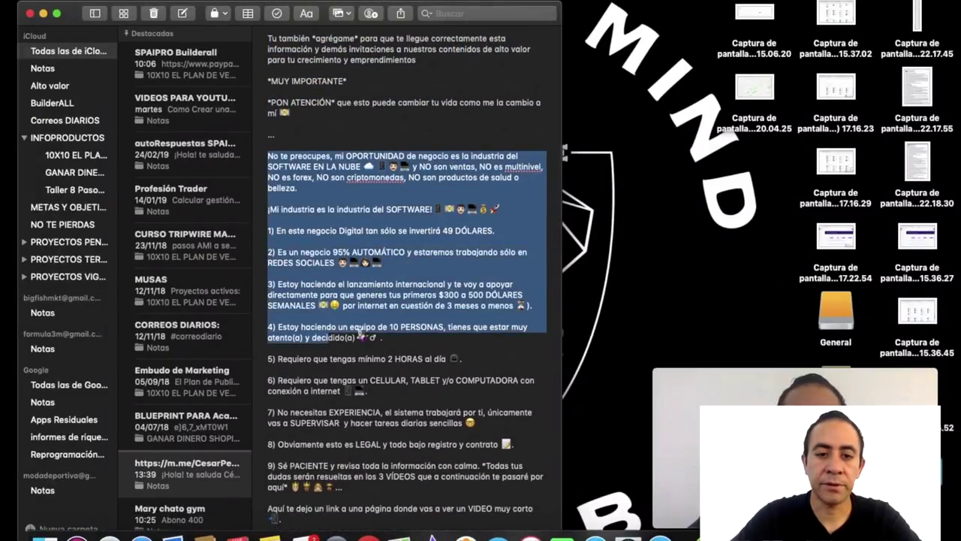
{"action": "scroll", "coordinate": [359, 333], "scroll_direction": "down", "scroll_amount": 5}
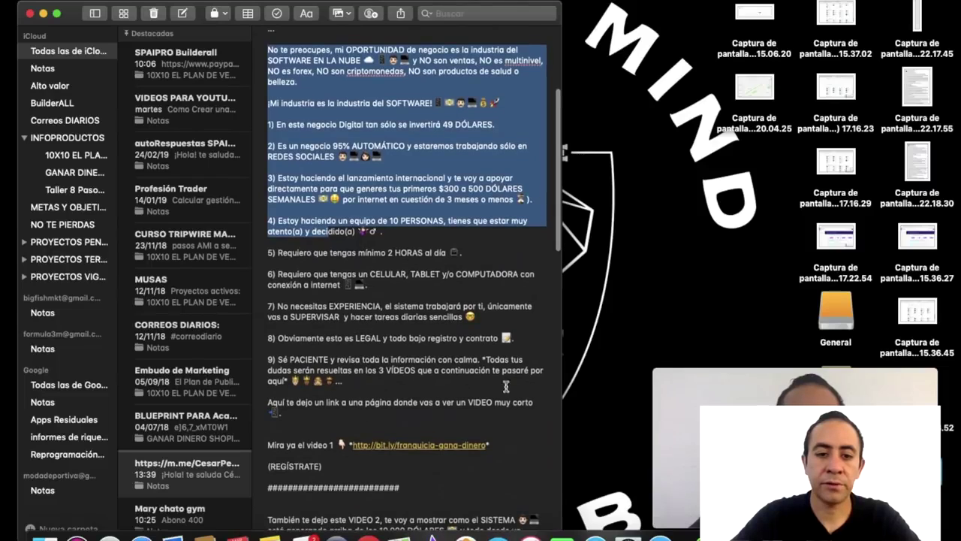
{"action": "left_click", "coordinate": [374, 410], "text": "shift"}
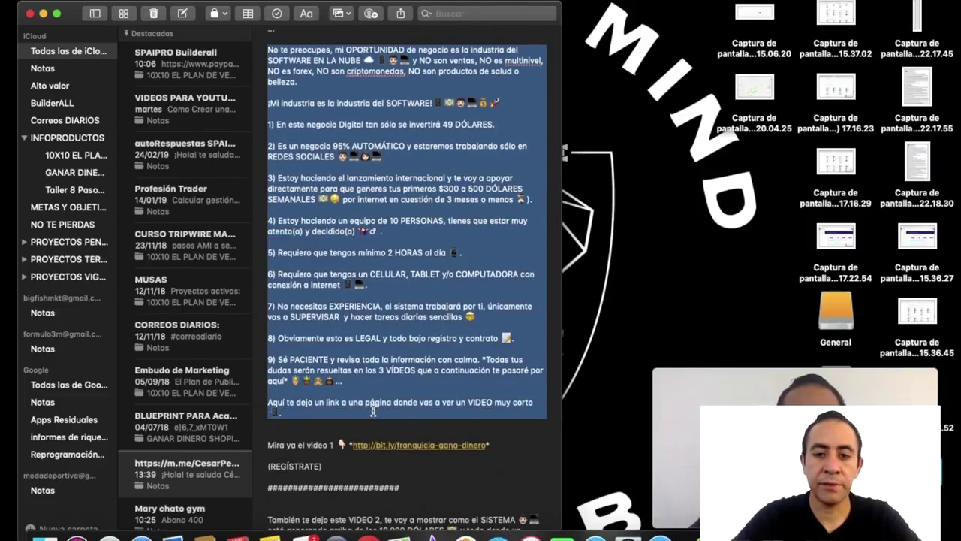
Return to ManyChat and paste the copied business opportunity text into the second text block.
{"action": "key", "text": "super+Tab"}
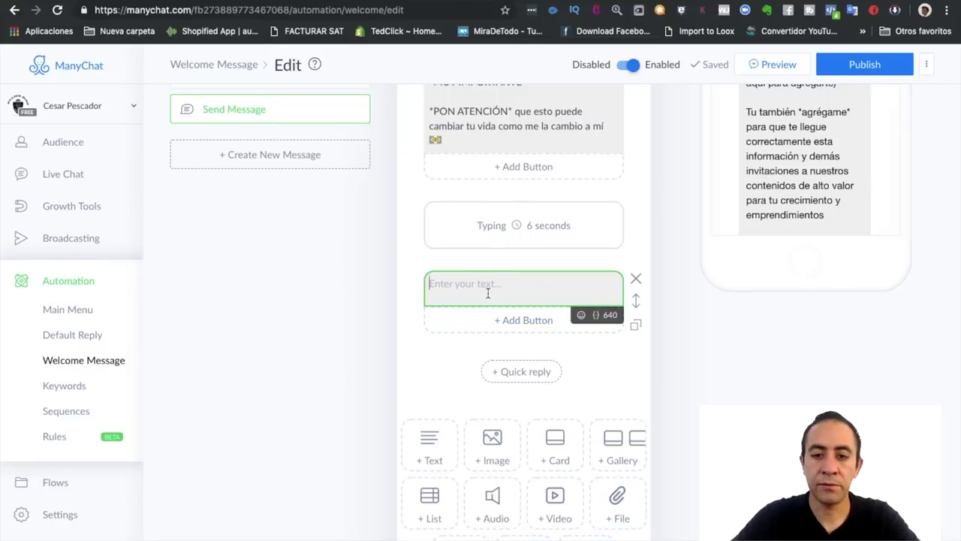
{"action": "key", "text": "super+v"}
{"action": "scroll", "coordinate": [507, 360], "scroll_direction": "down", "scroll_amount": 8}
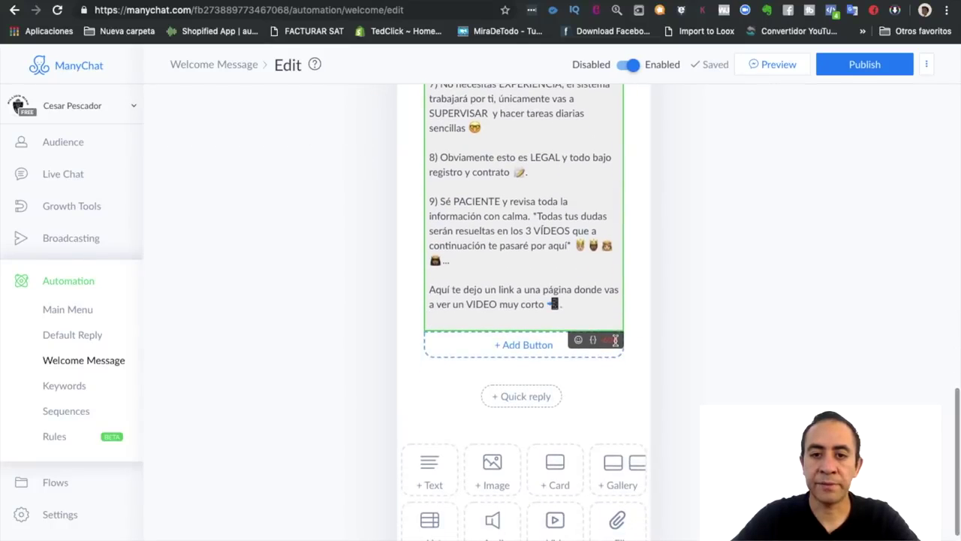
Delete everything from point 6 through the closing video link sentence in the second text block.
{"action": "scroll", "coordinate": [535, 333], "scroll_direction": "up", "scroll_amount": 2}
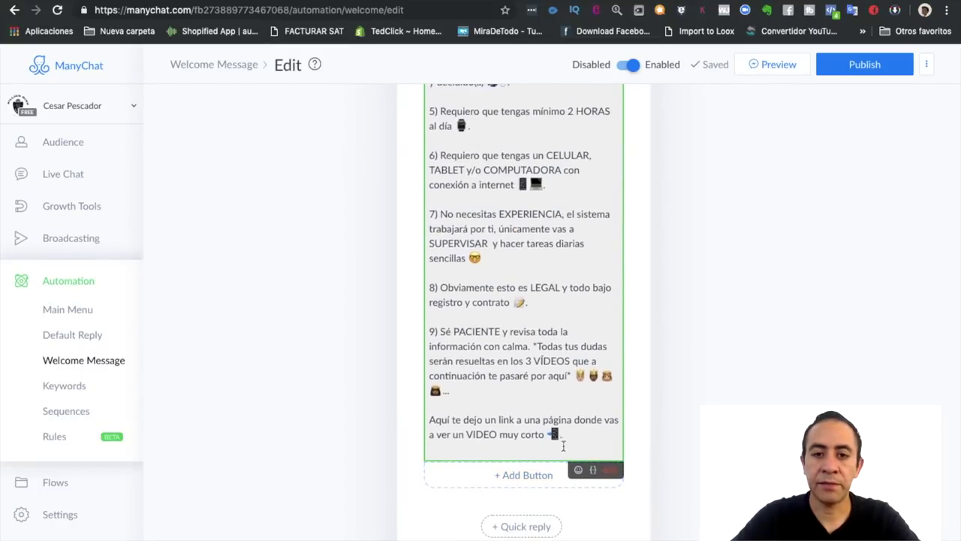
{"action": "left_click_drag", "start_coordinate": [522, 443], "coordinate": [443, 176]}
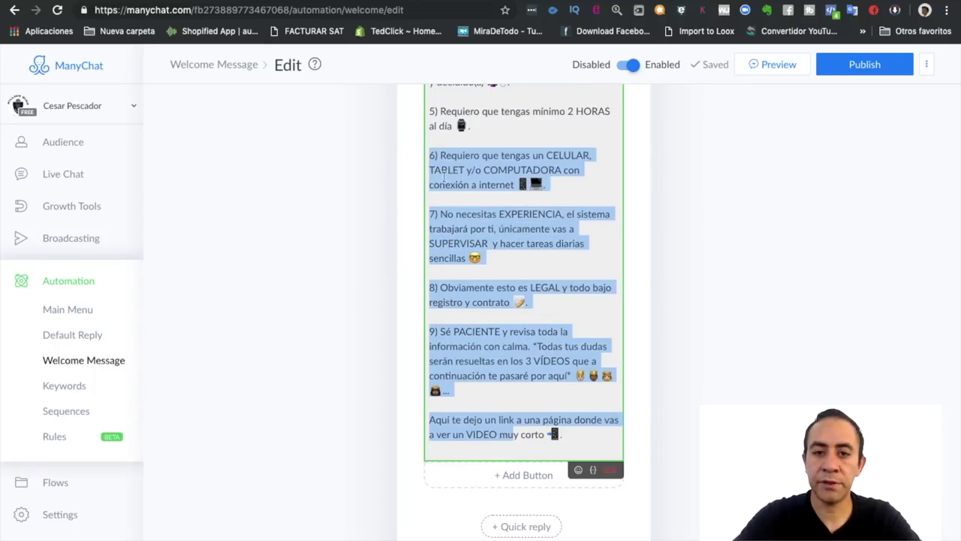
{"action": "key", "text": "BackSpace"}
{"action": "key", "text": "shift+End"}
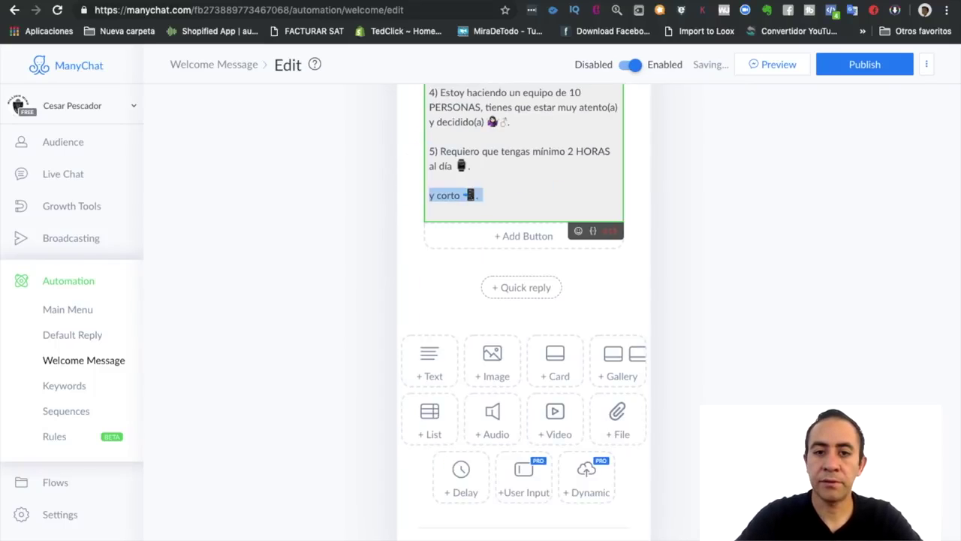
{"action": "key", "text": "BackSpace"}
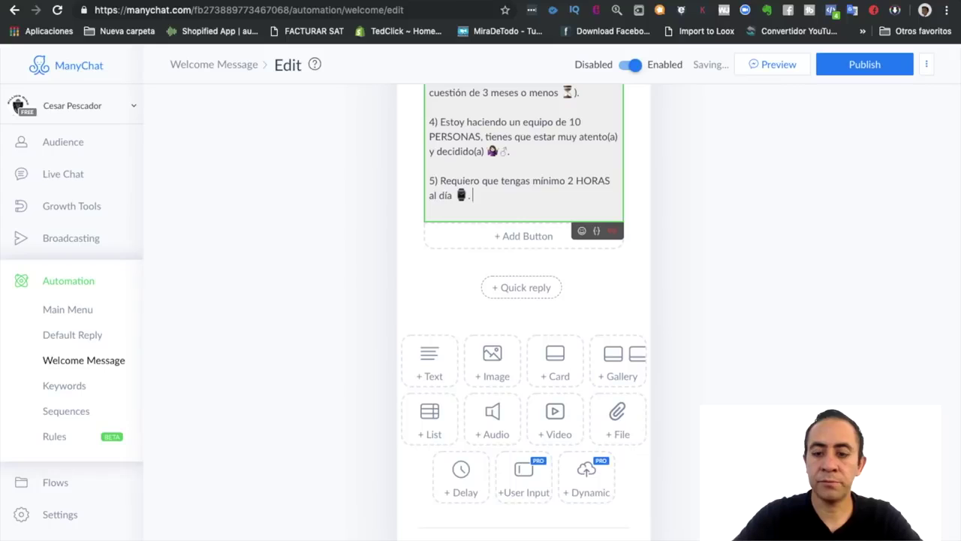
Delete point 5, about the minimum 2 hours a day, from the second text block.
{"action": "key", "text": "shift+Up"}
{"action": "key", "text": "shift+Home"}
{"action": "key", "text": "BackSpace"}
{"action": "key", "text": "BackSpace"}
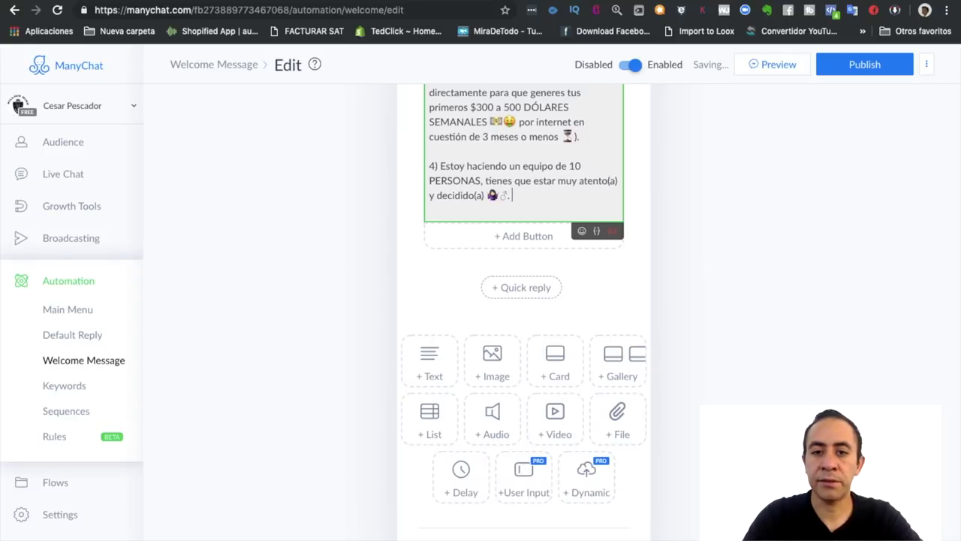
Delete point 4, about the team of 10 people, and the blank line at the end of the second text block.
{"action": "key", "text": "shift+Up"}
{"action": "key", "text": "shift+Up"}
{"action": "key", "text": "shift+Home"}
{"action": "key", "text": "shift+Up"}
{"action": "key", "text": "shift+Up"}
{"action": "key", "text": "shift+Down"}
{"action": "key", "text": "shift+Down"}
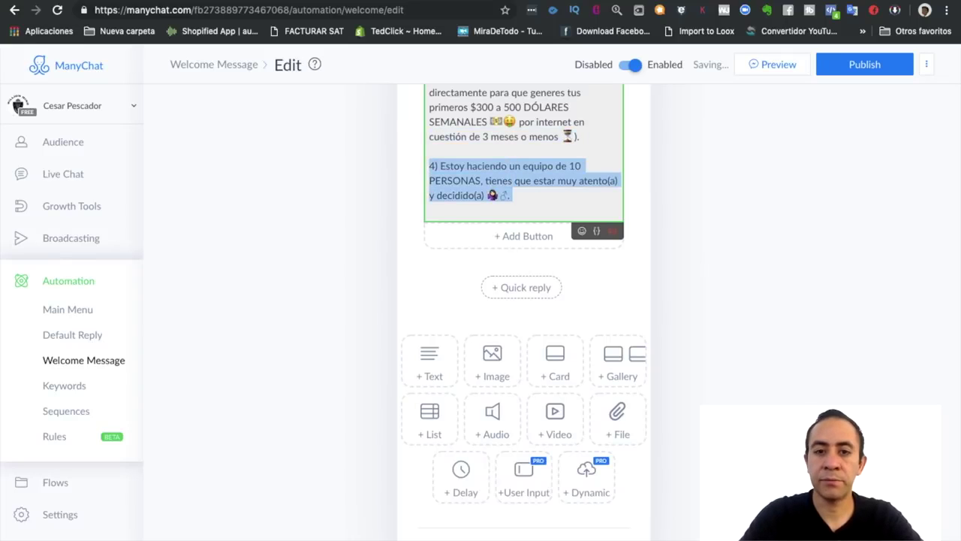
{"action": "key", "text": "BackSpace"}
{"action": "key", "text": "BackSpace"}
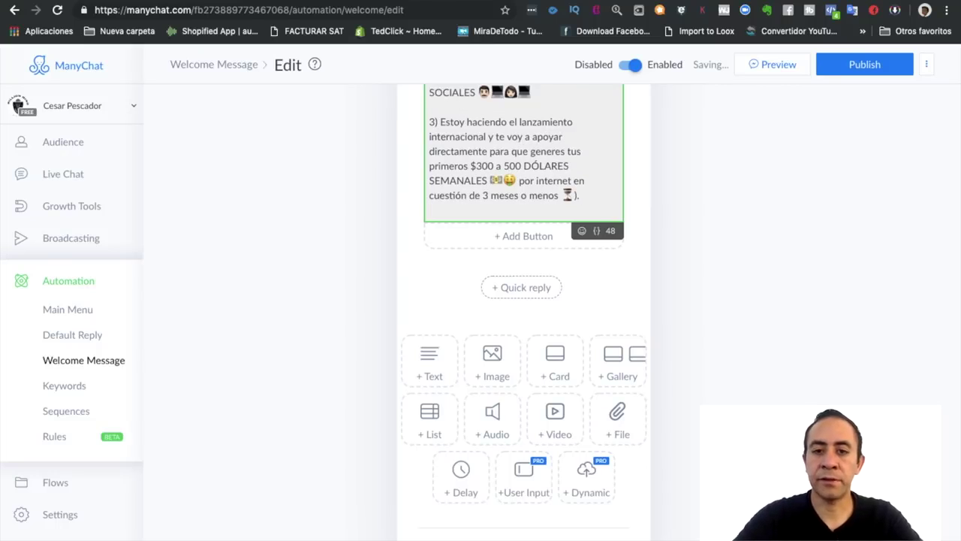
{"action": "key", "text": "BackSpace"}
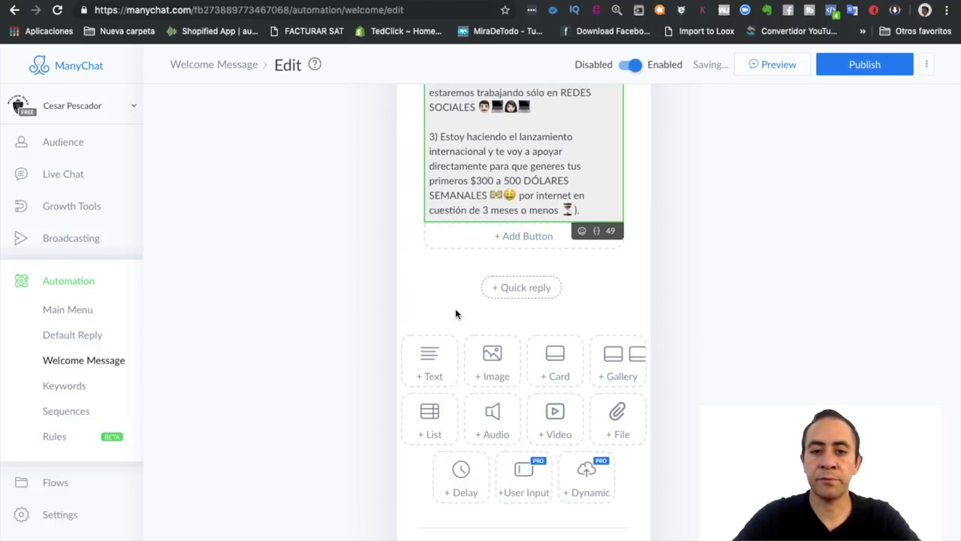
Add a third text block below the block ending in point 3 and place the cursor in it.
{"action": "left_click", "coordinate": [430, 362]}
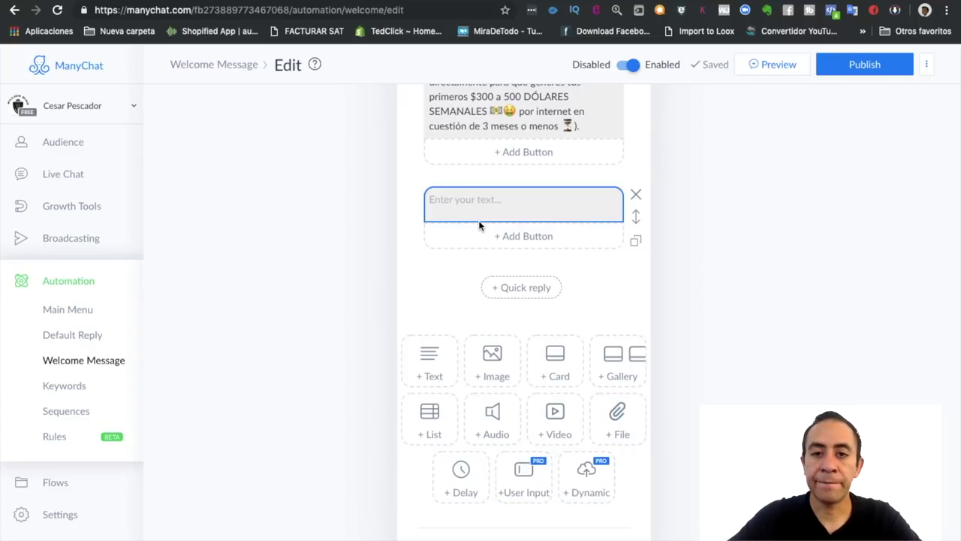
{"action": "scroll", "coordinate": [478, 220], "scroll_direction": "up", "scroll_amount": 5}
{"action": "scroll", "coordinate": [478, 223], "scroll_direction": "up", "scroll_amount": 4}
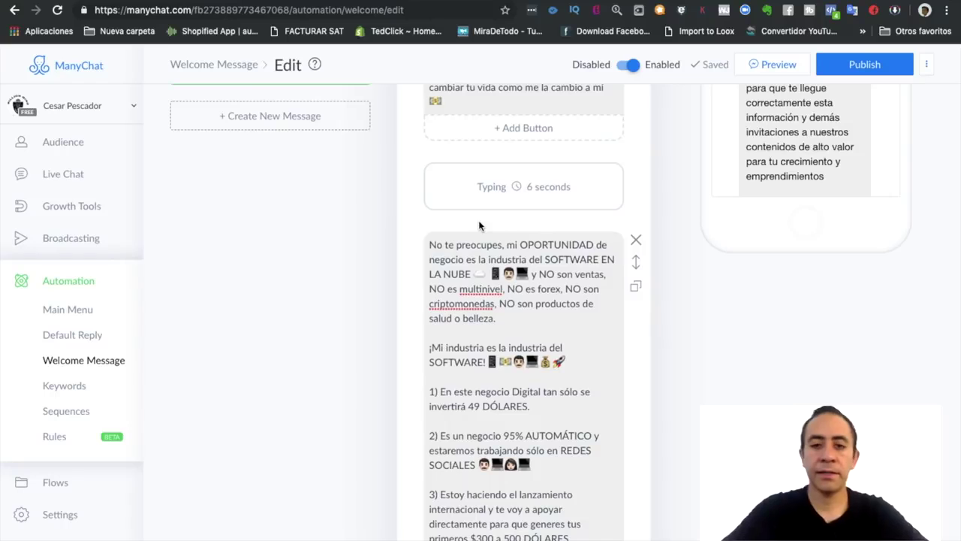
{"action": "left_click", "coordinate": [548, 457]}
{"action": "scroll", "coordinate": [546, 454], "scroll_direction": "down", "scroll_amount": 2}
{"action": "scroll", "coordinate": [547, 449], "scroll_direction": "down", "scroll_amount": 2}
{"action": "left_click", "coordinate": [490, 384]}
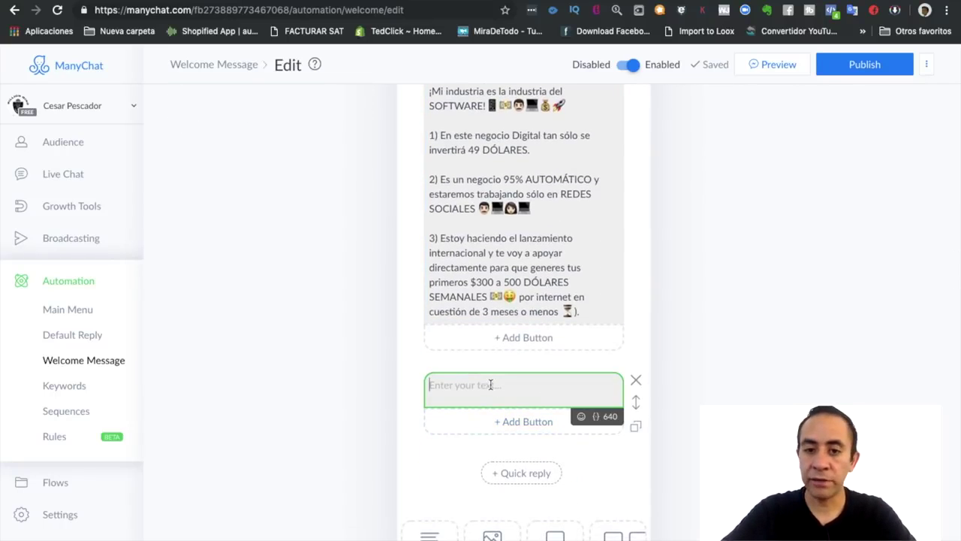
Switch to Notes and copy points 4 through 9 of the business opportunity text.
{"action": "key", "text": "super+Tab"}
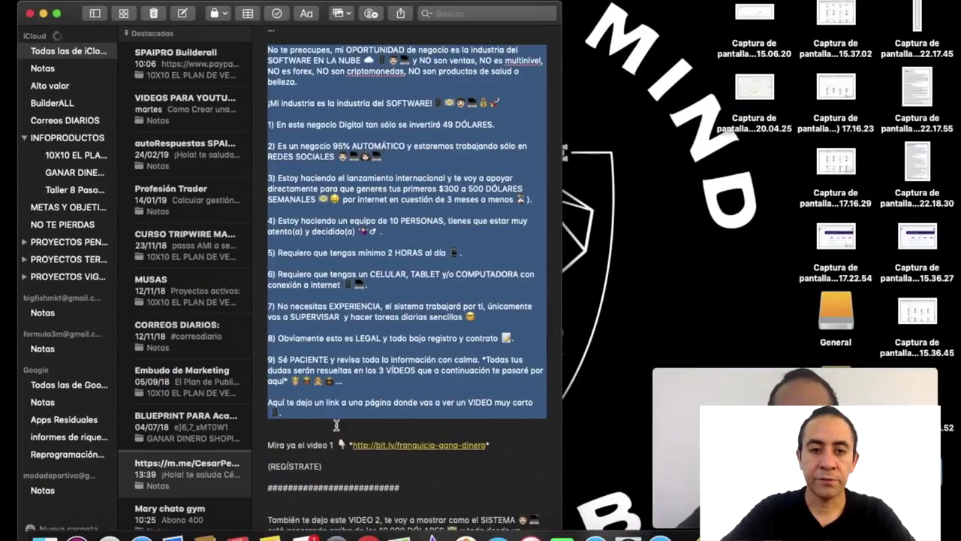
{"action": "scroll", "coordinate": [379, 356], "scroll_direction": "down", "scroll_amount": 3}
{"action": "scroll", "coordinate": [379, 356], "scroll_direction": "up", "scroll_amount": 3}
{"action": "left_click", "coordinate": [339, 221]}
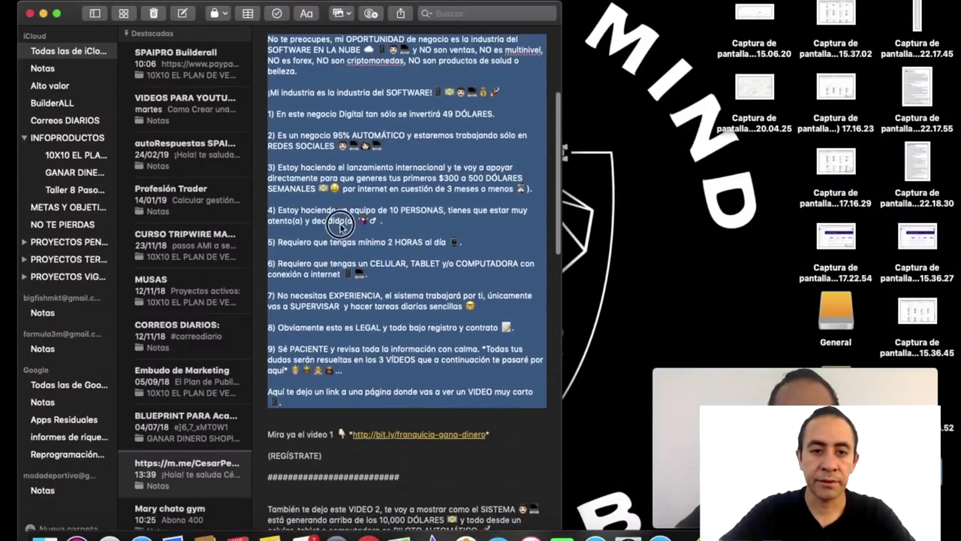
{"action": "left_click", "coordinate": [269, 207]}
{"action": "left_click_drag", "start_coordinate": [269, 207], "coordinate": [303, 275]}
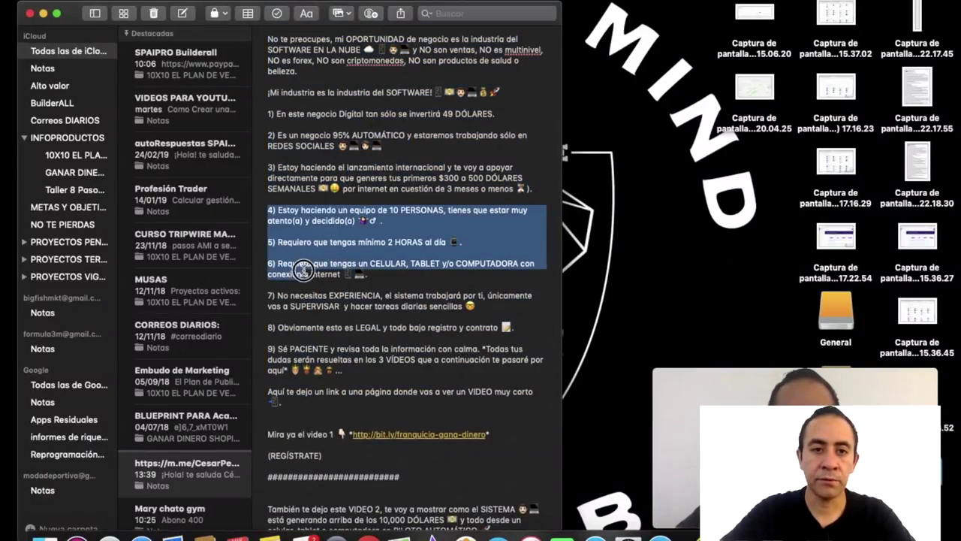
{"action": "scroll", "coordinate": [304, 269], "scroll_direction": "up", "scroll_amount": 2}
{"action": "scroll", "coordinate": [305, 269], "scroll_direction": "down", "scroll_amount": 1}
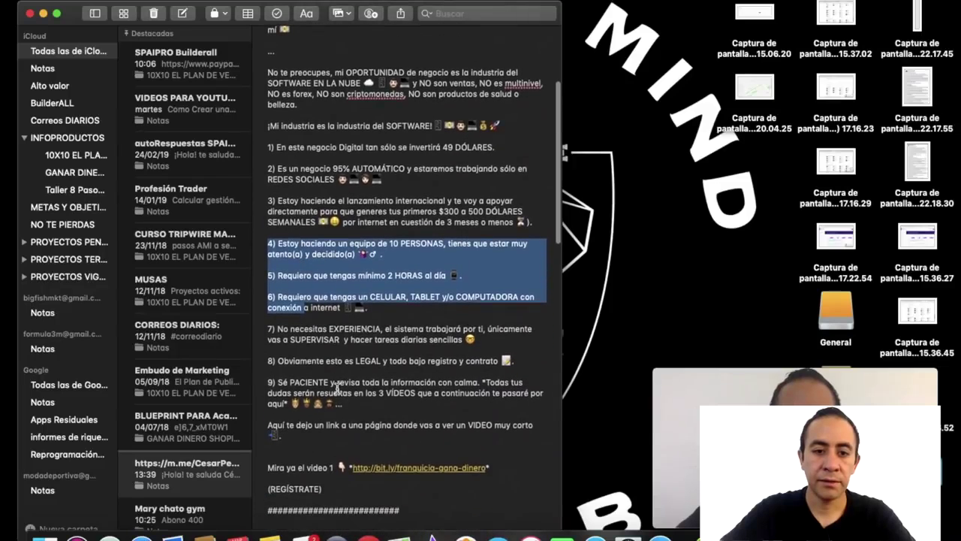
{"action": "left_click", "coordinate": [355, 411], "text": "shift"}
{"action": "scroll", "coordinate": [359, 406], "scroll_direction": "up", "scroll_amount": 1}
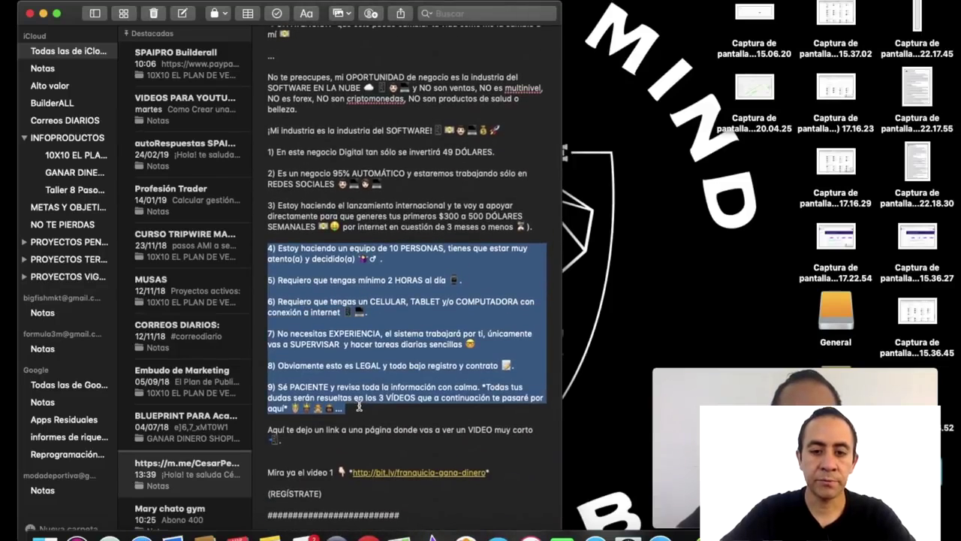
Return to ManyChat and paste points 4 through 9 into the empty third text block.
{"action": "key", "text": "super+Tab"}
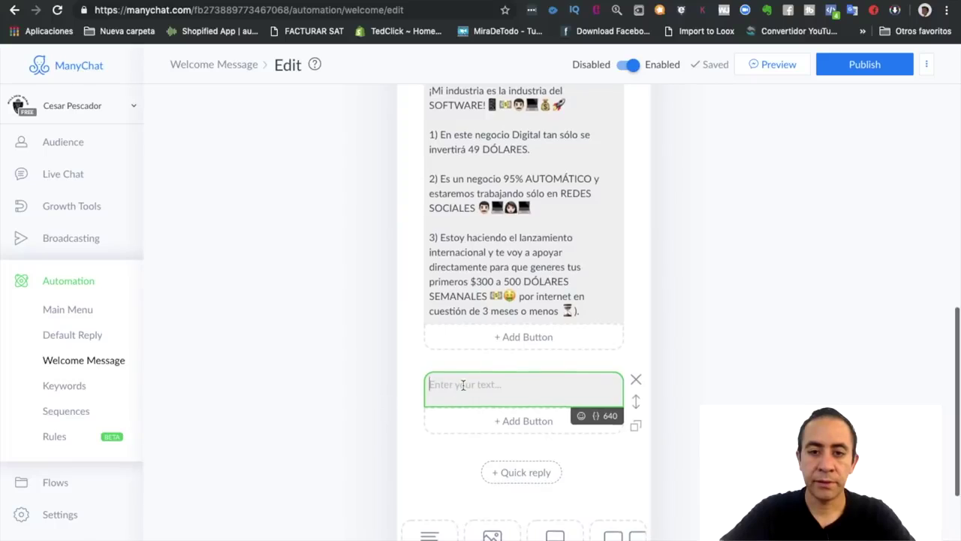
{"action": "key", "text": "super+v"}
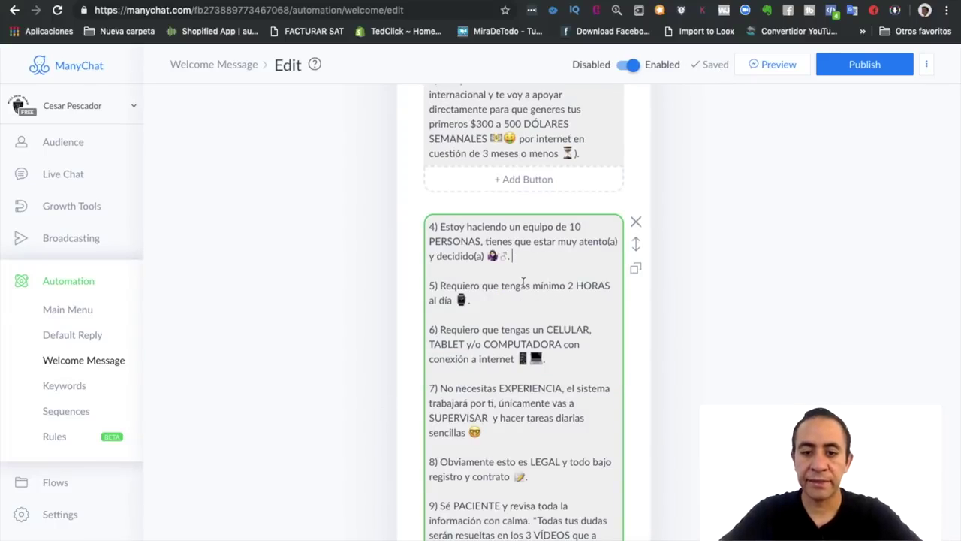
{"action": "scroll", "coordinate": [533, 356], "scroll_direction": "down", "scroll_amount": 3}
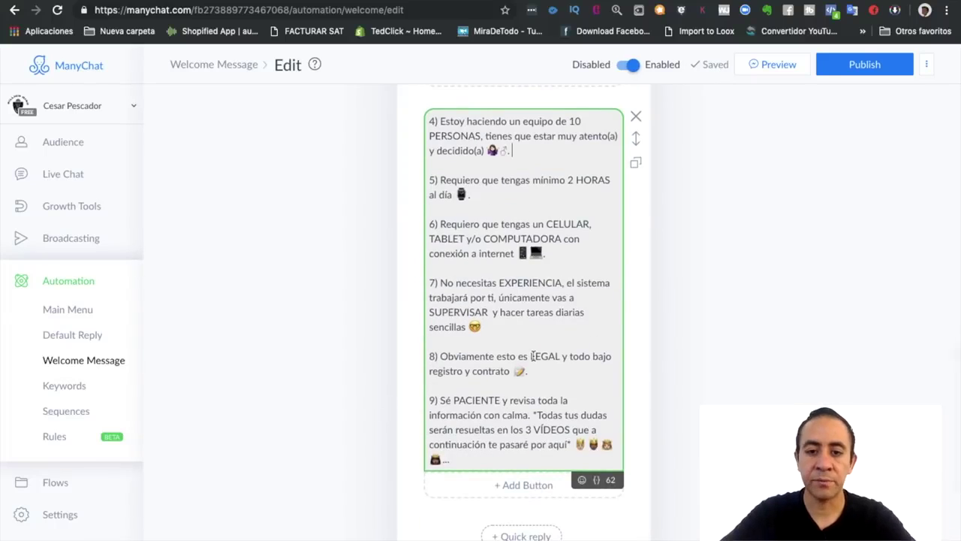
{"action": "scroll", "coordinate": [533, 356], "scroll_direction": "down", "scroll_amount": 2}
{"action": "left_click", "coordinate": [479, 385]}
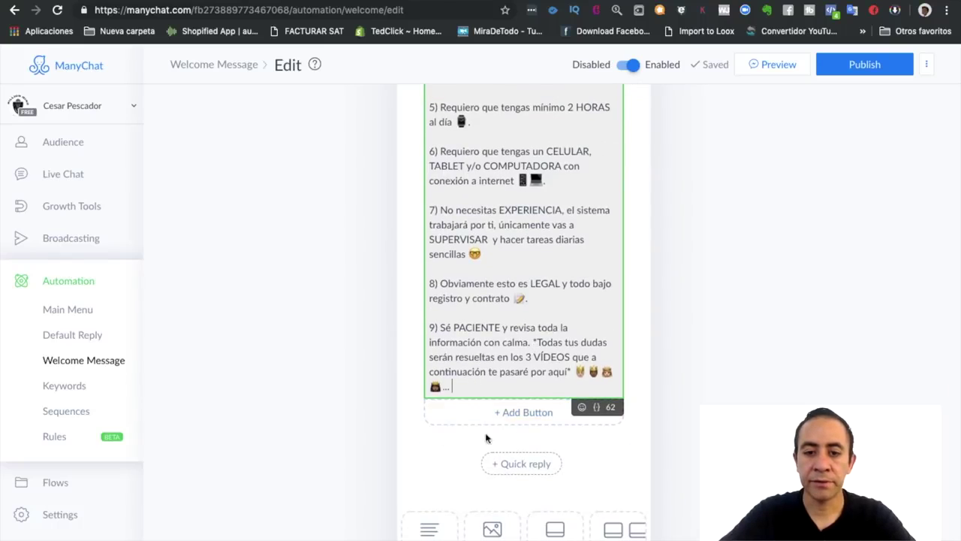
Add a fourth text block below the one with points 4 to 9 and place the cursor in it.
{"action": "scroll", "coordinate": [451, 466], "scroll_direction": "down", "scroll_amount": 3}
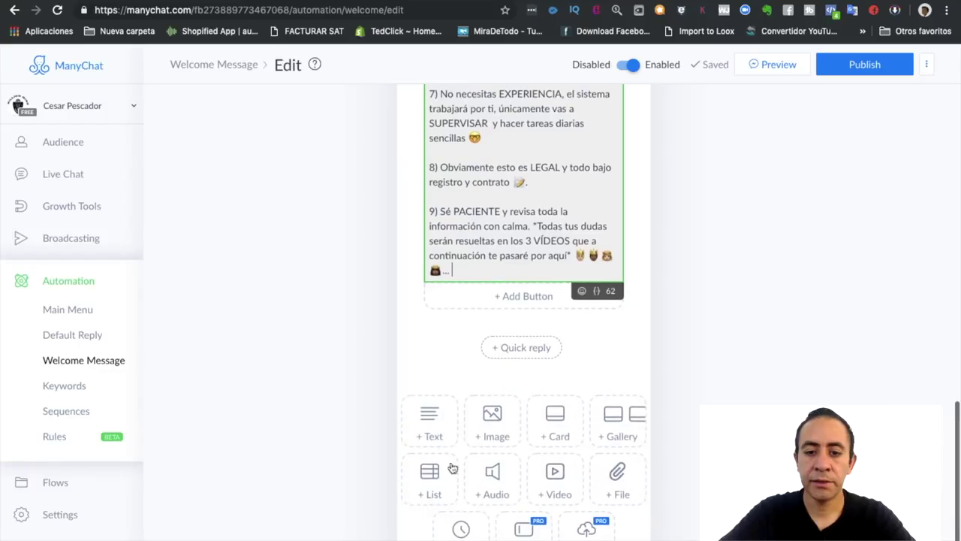
{"action": "left_click", "coordinate": [435, 415]}
{"action": "scroll", "coordinate": [480, 398], "scroll_direction": "down", "scroll_amount": 2}
{"action": "left_click", "coordinate": [462, 282]}
{"action": "scroll", "coordinate": [552, 391], "scroll_direction": "down", "scroll_amount": 1}
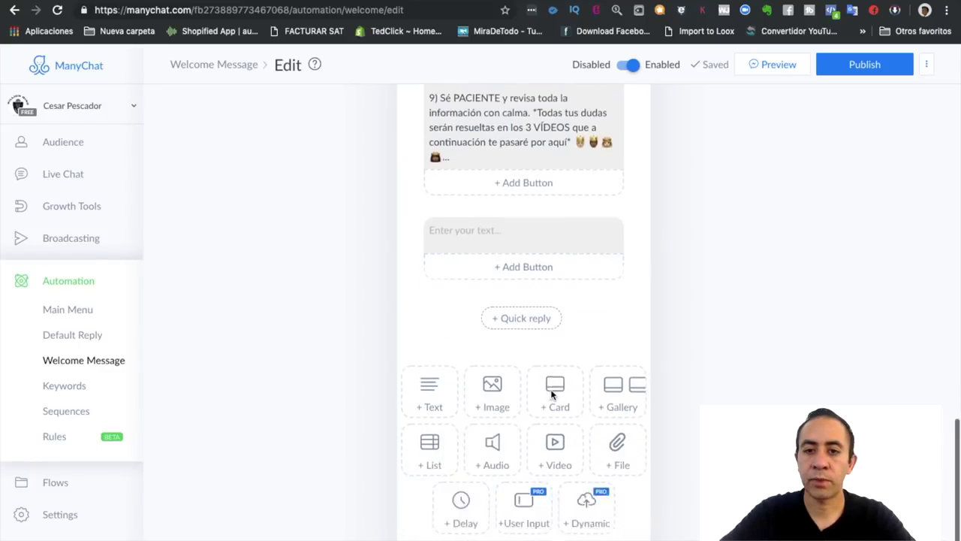
{"action": "scroll", "coordinate": [552, 391], "scroll_direction": "up", "scroll_amount": 10}
{"action": "scroll", "coordinate": [551, 390], "scroll_direction": "up", "scroll_amount": 5}
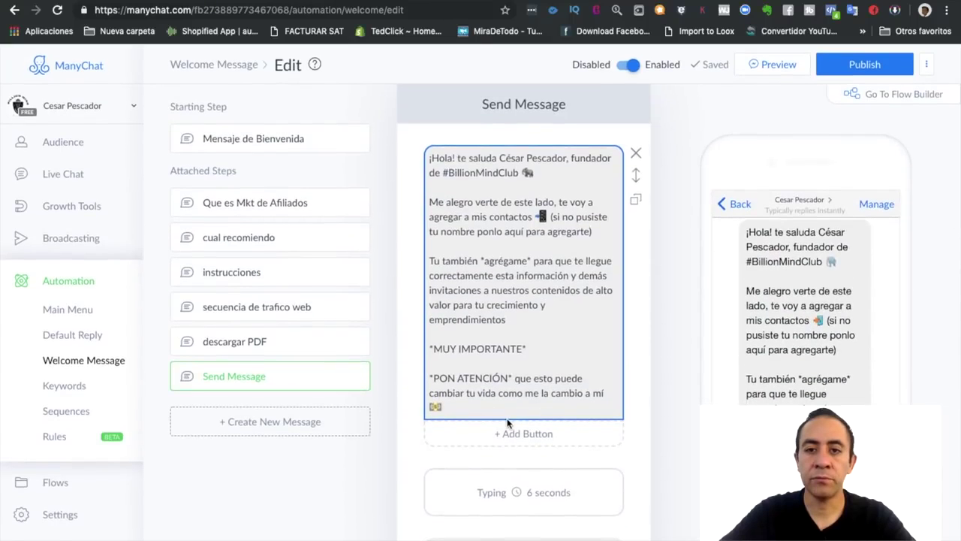
{"action": "scroll", "coordinate": [507, 424], "scroll_direction": "down", "scroll_amount": 1}
{"action": "scroll", "coordinate": [507, 423], "scroll_direction": "down", "scroll_amount": 10}
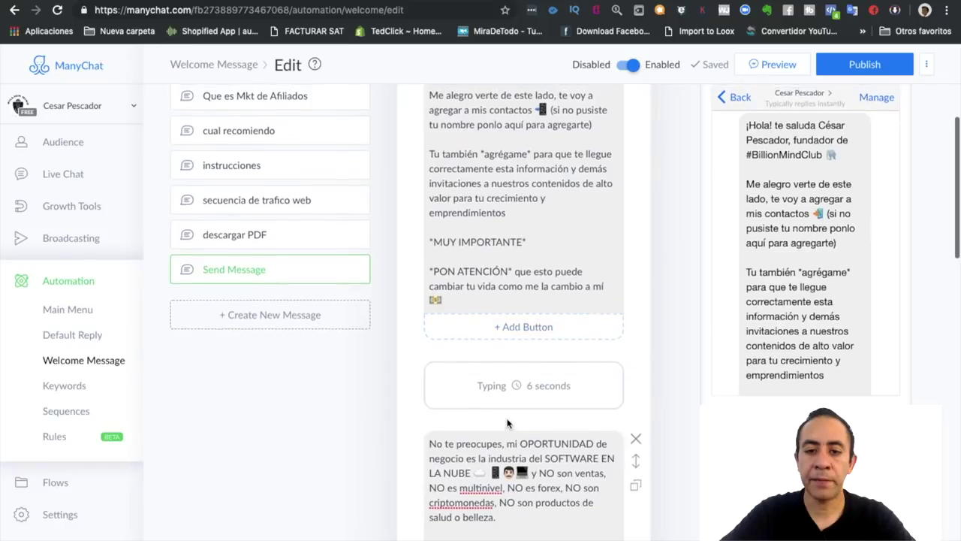
{"action": "scroll", "coordinate": [507, 417], "scroll_direction": "down", "scroll_amount": 8}
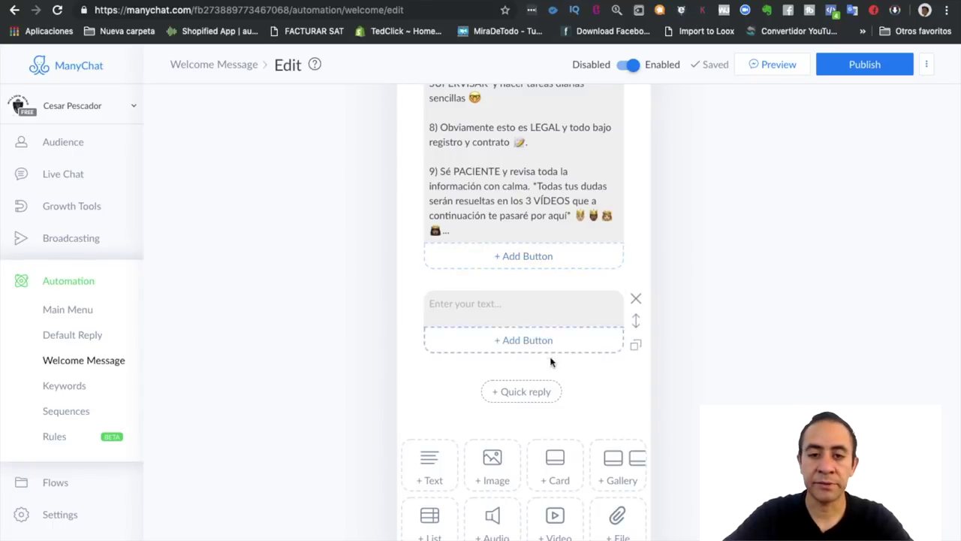
{"action": "left_click", "coordinate": [480, 315]}
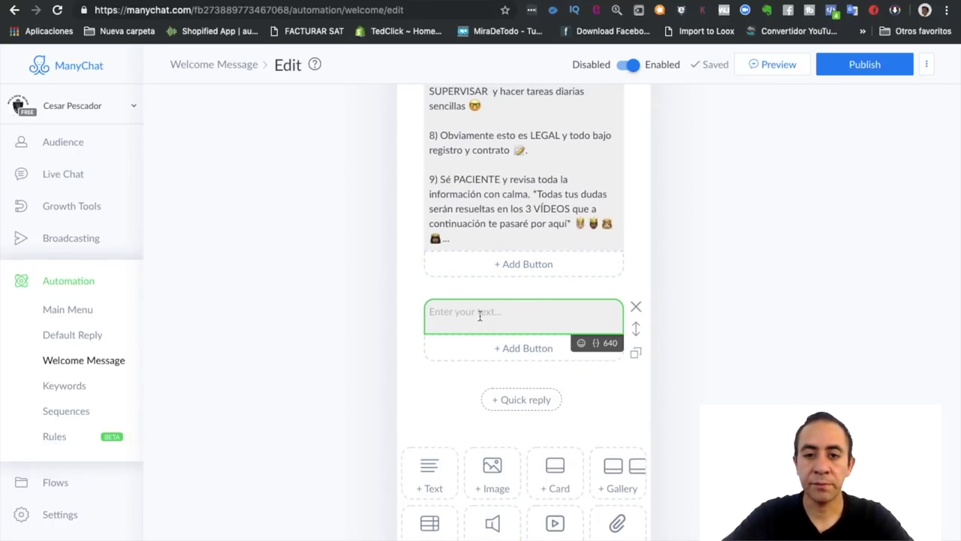
Copy the sentence "Aquí te dejo un link a una página donde vas a ver un VIDEO muy corto" from Notes into the fourth text block.
{"action": "key", "text": "super+Tab"}
{"action": "scroll", "coordinate": [301, 310], "scroll_direction": "down", "scroll_amount": 4}
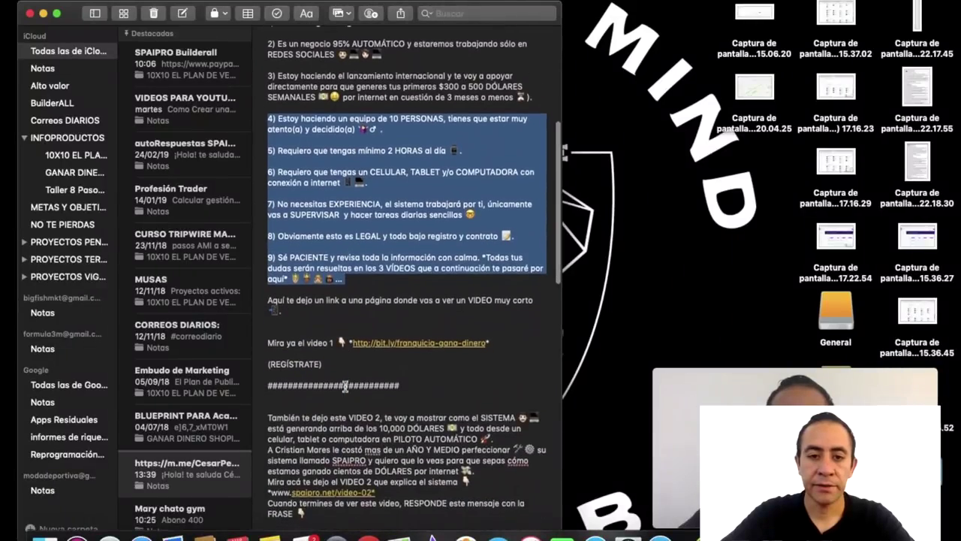
{"action": "left_click_drag", "start_coordinate": [301, 310], "coordinate": [270, 300]}
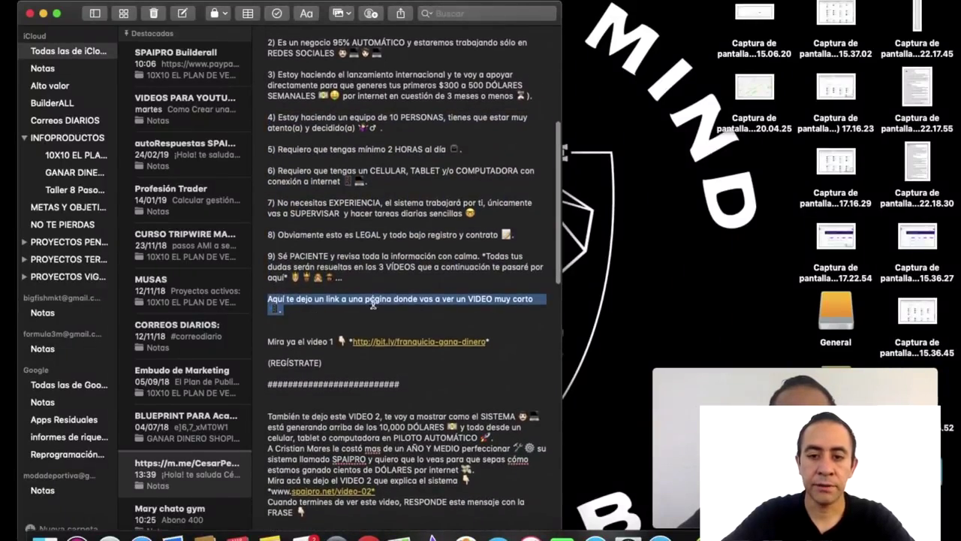
{"action": "key", "text": "super+Tab"}
{"action": "left_click", "coordinate": [448, 319]}
{"action": "type", "text": "Aquí te dejo un link a una página donde vas a ver un VIDEO muy corto 👉."}
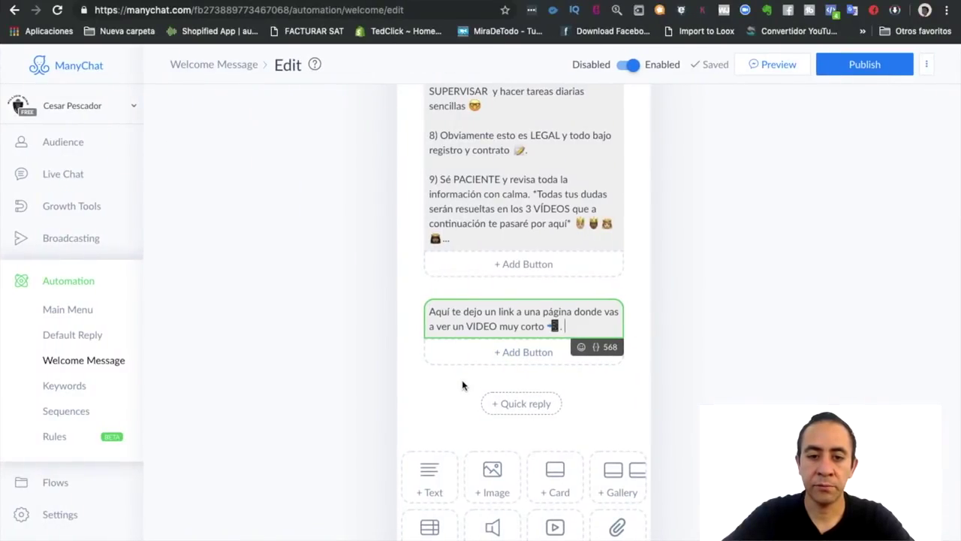
Copy the "Mira ya el video 1" link line and "(REGÍSTRATE)" from Notes and paste them below the sentence in the fourth text block.
{"action": "key", "text": "super+Tab"}
{"action": "scroll", "coordinate": [462, 381], "scroll_direction": "down", "scroll_amount": 5}
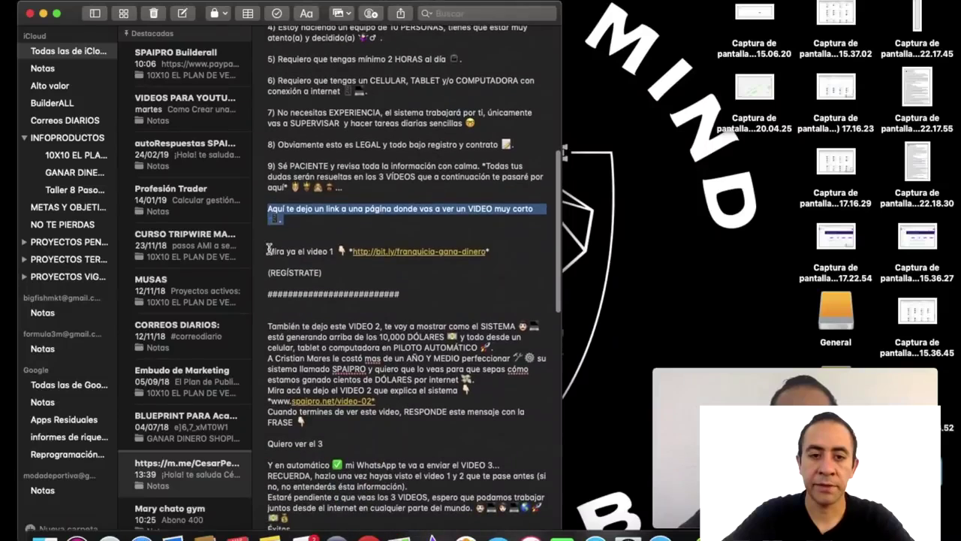
{"action": "left_click", "coordinate": [268, 250]}
{"action": "left_click_drag", "start_coordinate": [268, 250], "coordinate": [325, 271]}
{"action": "key", "text": "super+c"}
{"action": "key", "text": "super+Tab"}
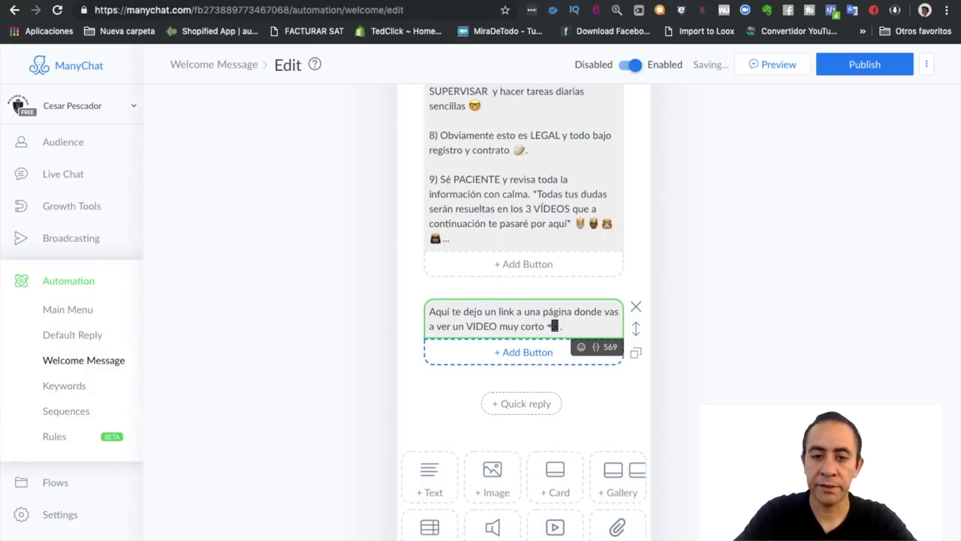
{"action": "key", "text": "Return"}
{"action": "key", "text": "super+v"}
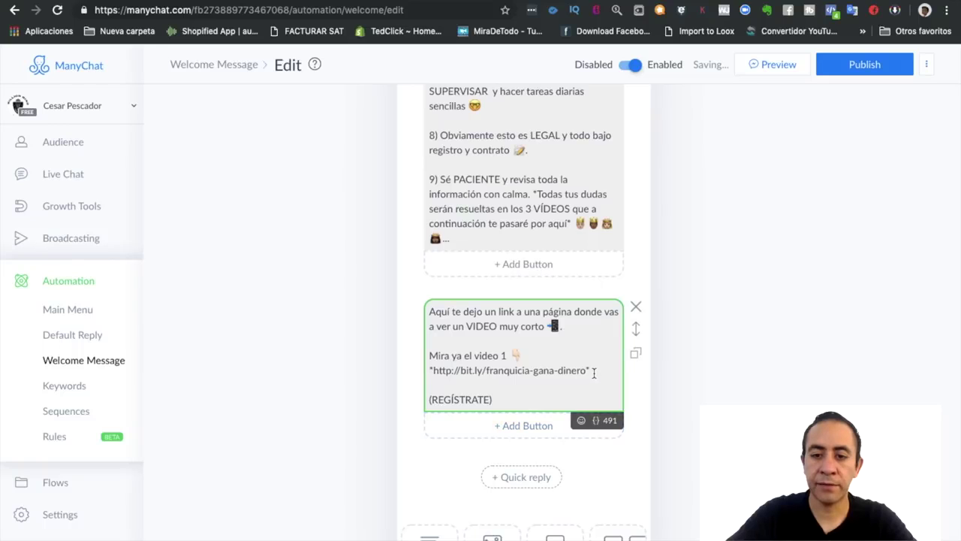
{"action": "left_click_drag", "start_coordinate": [586, 371], "coordinate": [434, 372]}
{"action": "key", "text": "ctrl+c"}
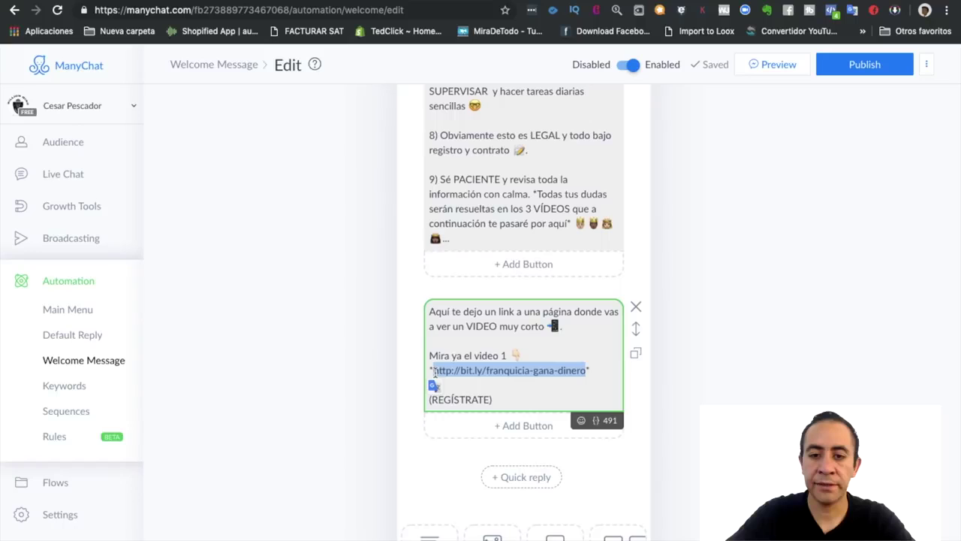
{"action": "left_click", "coordinate": [504, 373]}
{"action": "scroll", "coordinate": [511, 391], "scroll_direction": "down", "scroll_amount": 1}
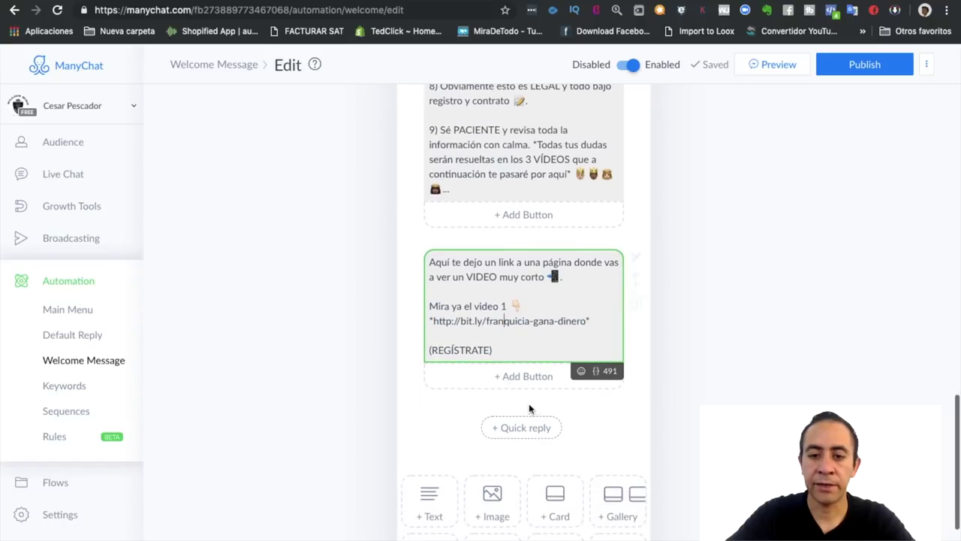
{"action": "left_click", "coordinate": [523, 376]}
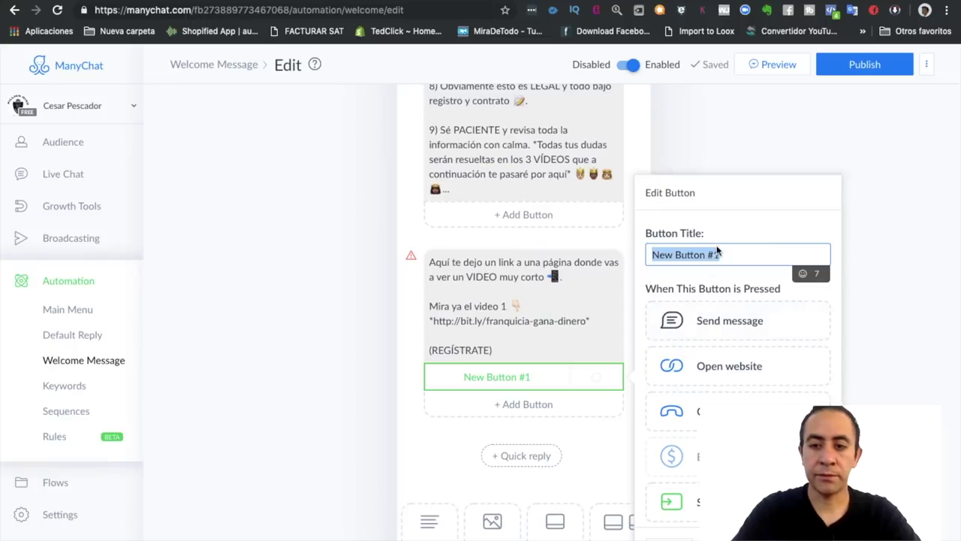
{"action": "key", "text": "ctrl+v"}
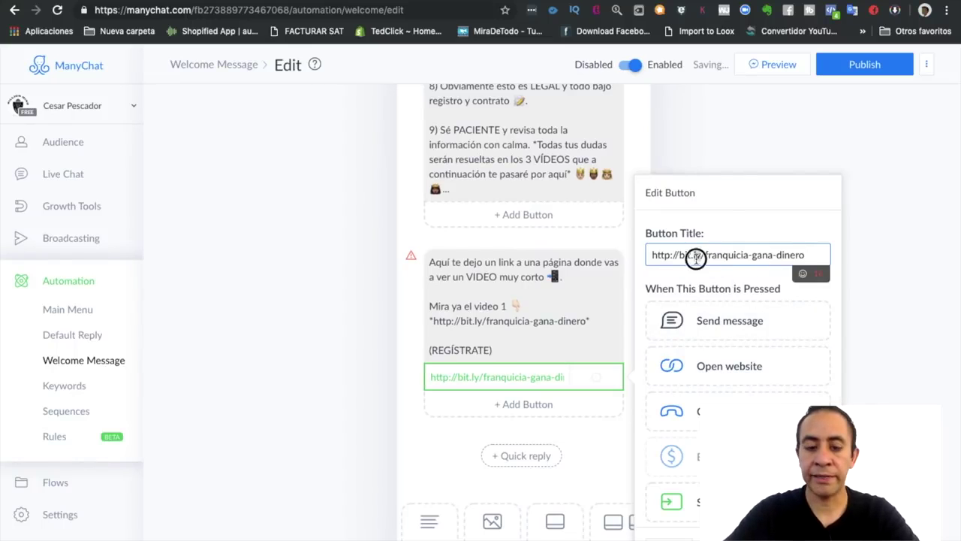
{"action": "triple_click", "coordinate": [696, 256]}
{"action": "key", "text": "ctrl+c"}
{"action": "key", "text": "BackSpace"}
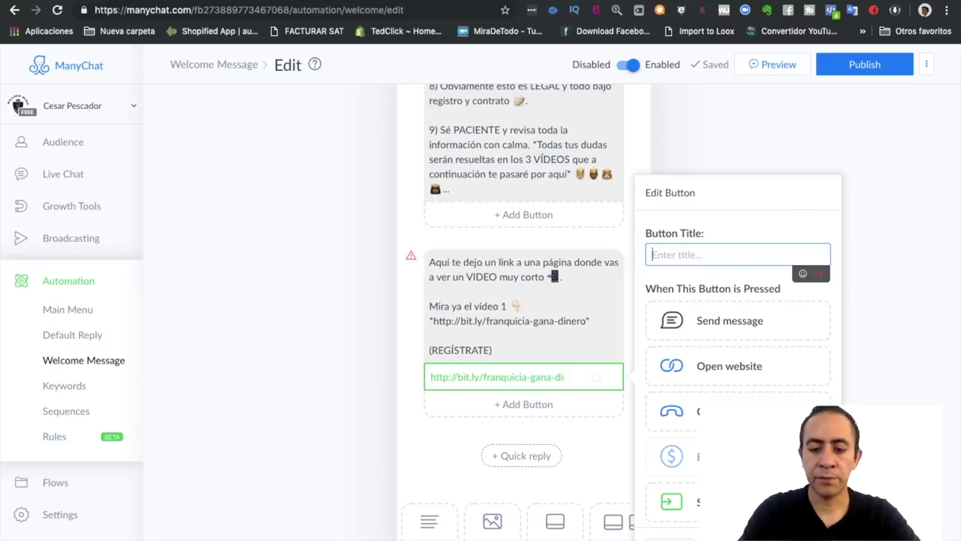
Title the fourth text block's new button "Ver VIDEO 1".
{"action": "type", "text": "I"}
{"action": "type", "text": "r"}
{"action": "key", "text": "BackSpace"}
{"action": "key", "text": "BackSpace"}
{"action": "type", "text": "Ver "}
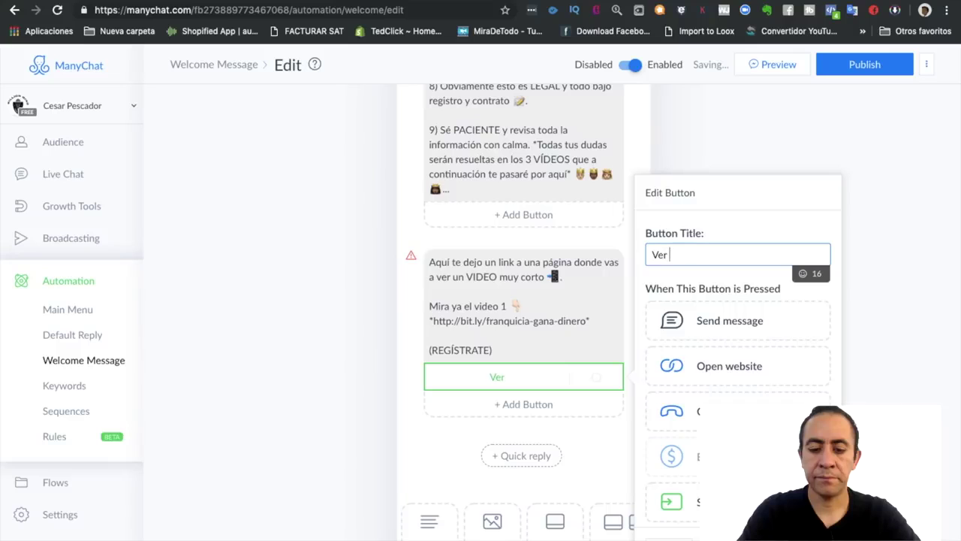
{"action": "type", "text": "Vid"}
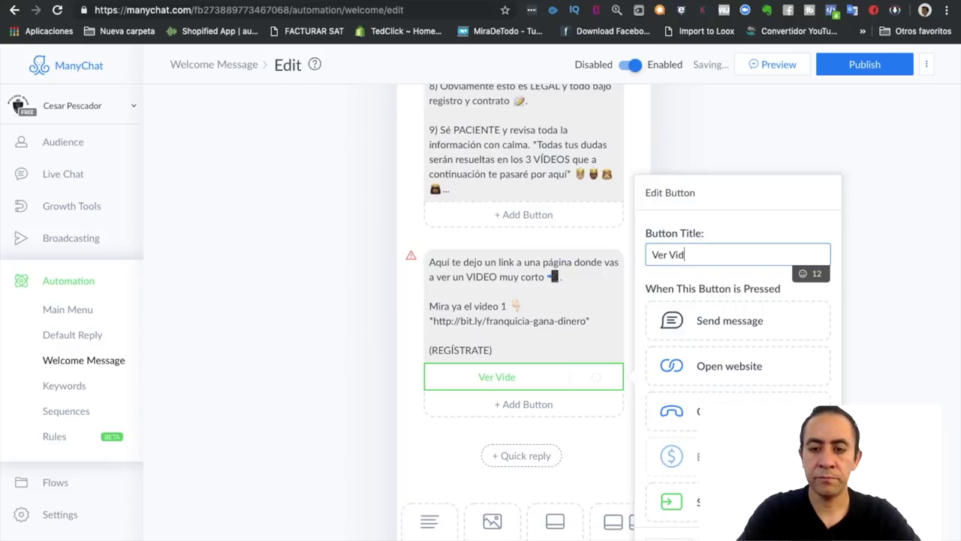
{"action": "type", "text": "IDEO 1"}
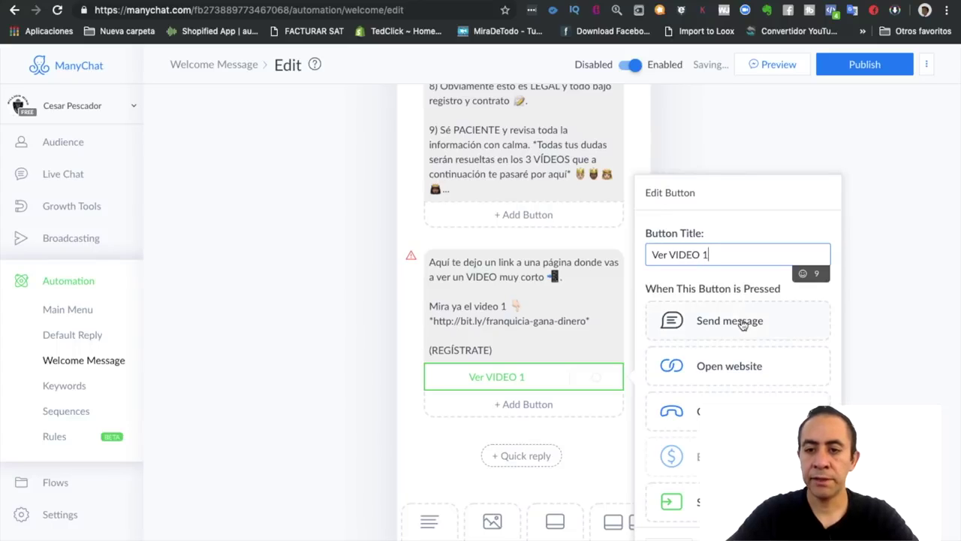
{"action": "scroll", "coordinate": [736, 380], "scroll_direction": "down", "scroll_amount": 1}
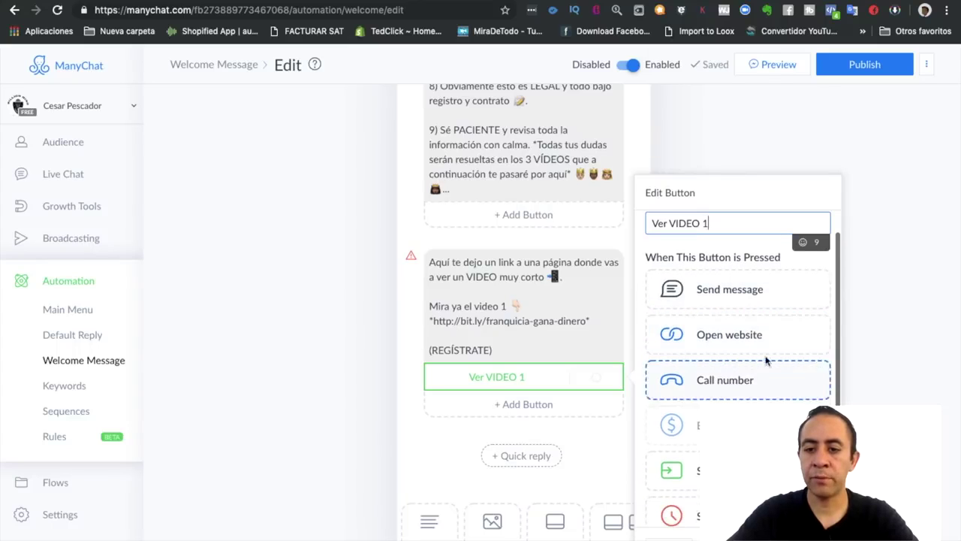
{"action": "left_click", "coordinate": [732, 337]}
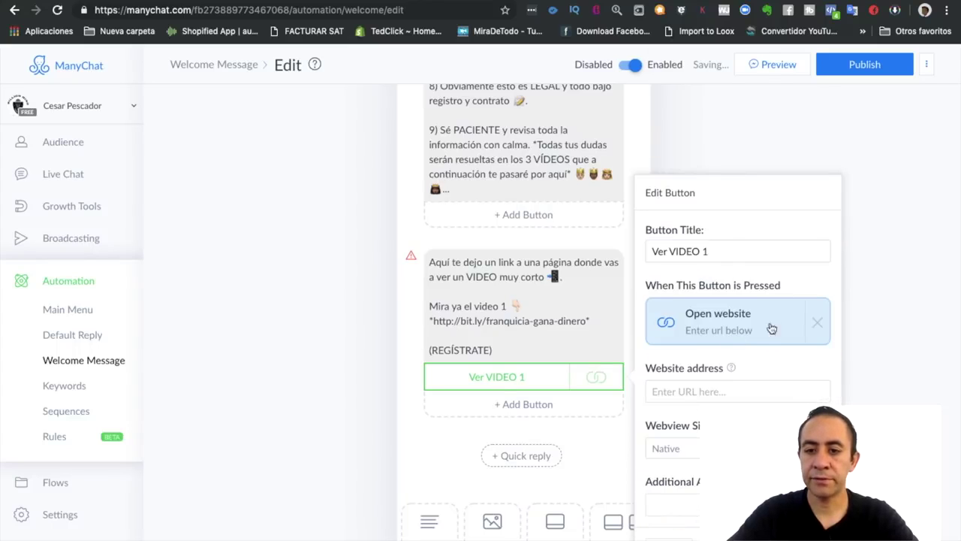
{"action": "left_click", "coordinate": [685, 393]}
{"action": "key", "text": "ctrl+v"}
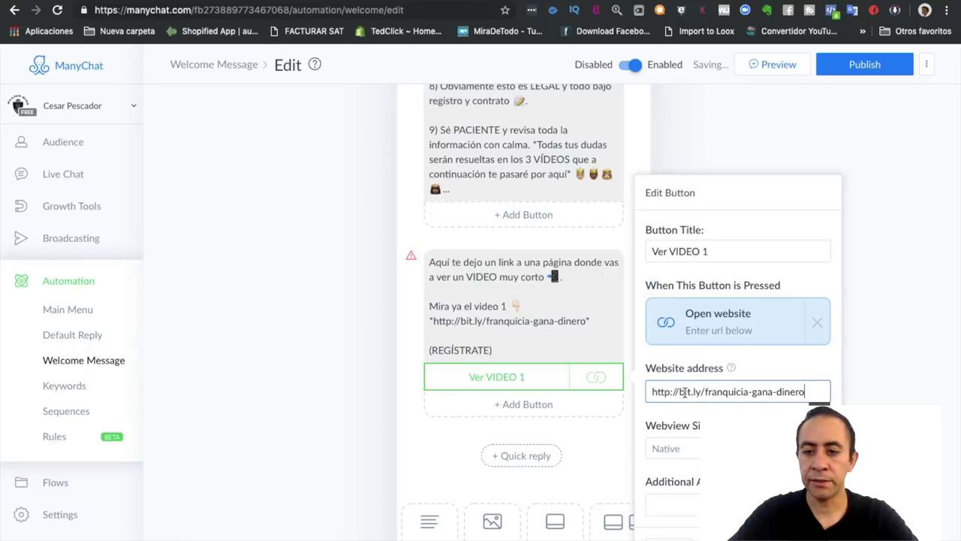
Set the Ver VIDEO 1 button's webview size to Medium and close the button's settings.
{"action": "key", "text": "Tab"}
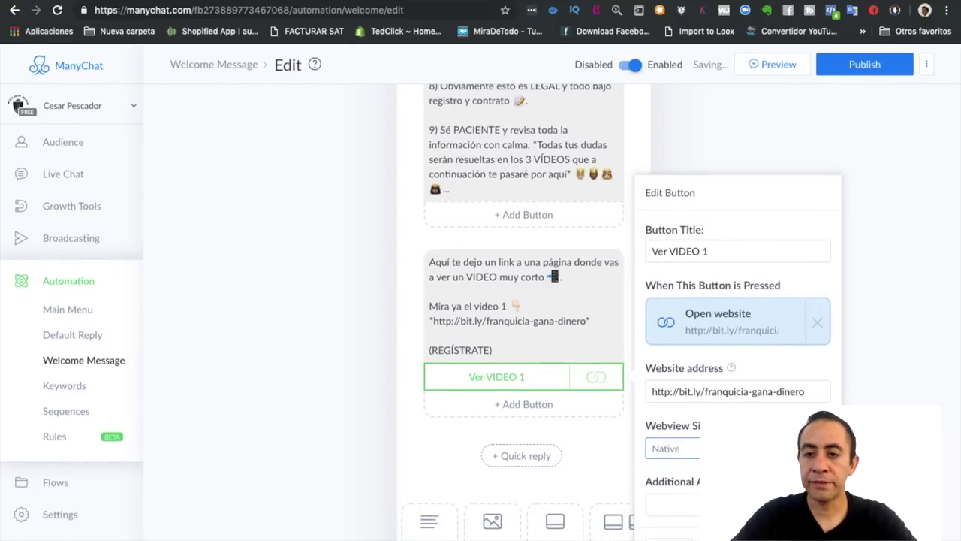
{"action": "mouse_move", "coordinate": [719, 425]}
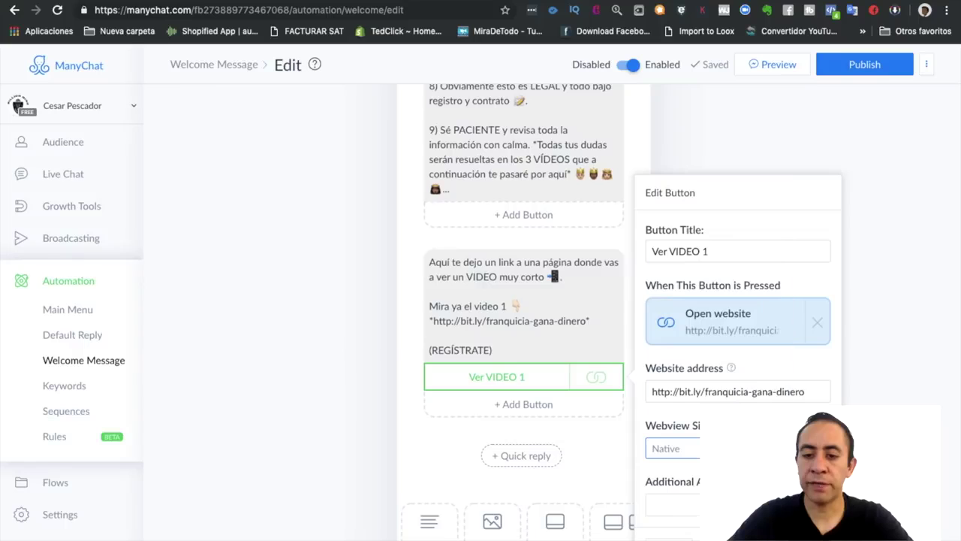
{"action": "left_click", "coordinate": [672, 449]}
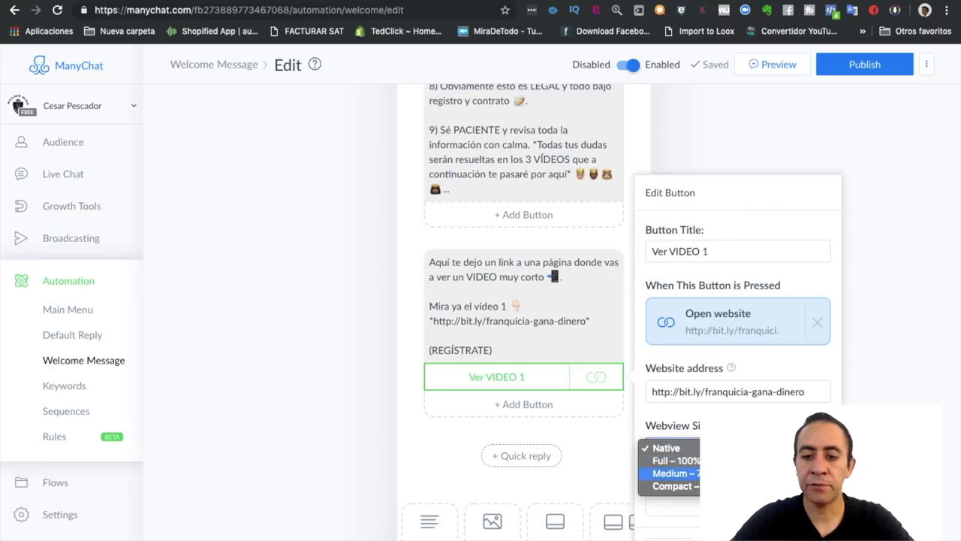
{"action": "key", "text": "Return"}
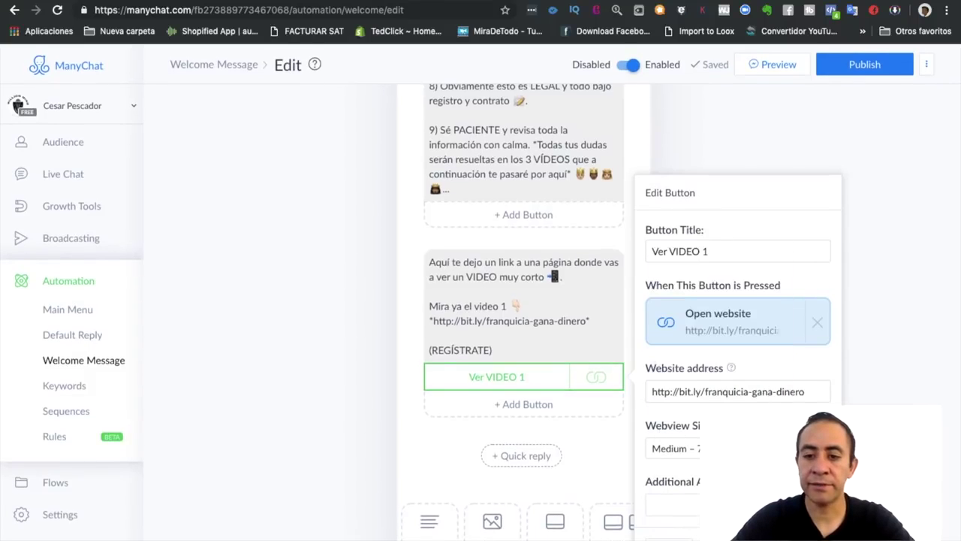
{"action": "mouse_move", "coordinate": [720, 425]}
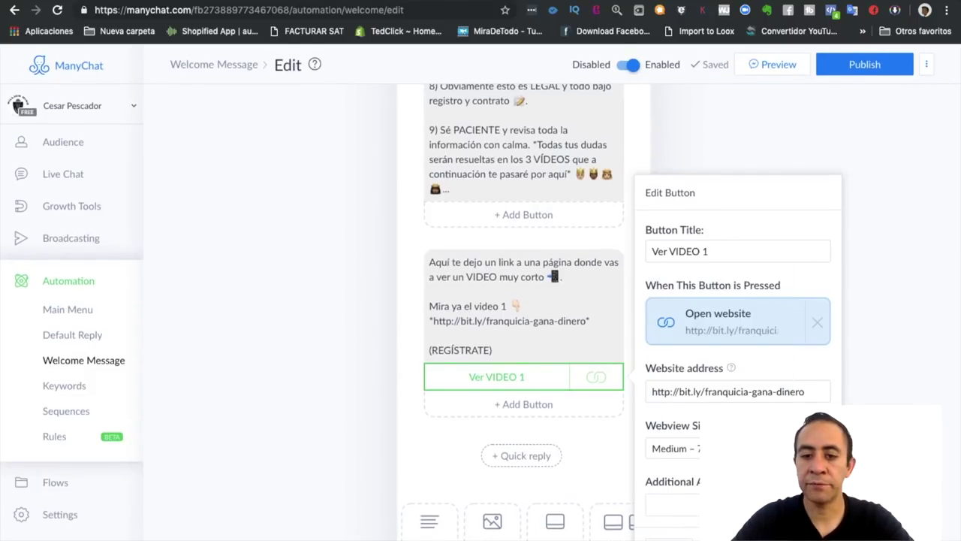
{"action": "left_click", "coordinate": [609, 423]}
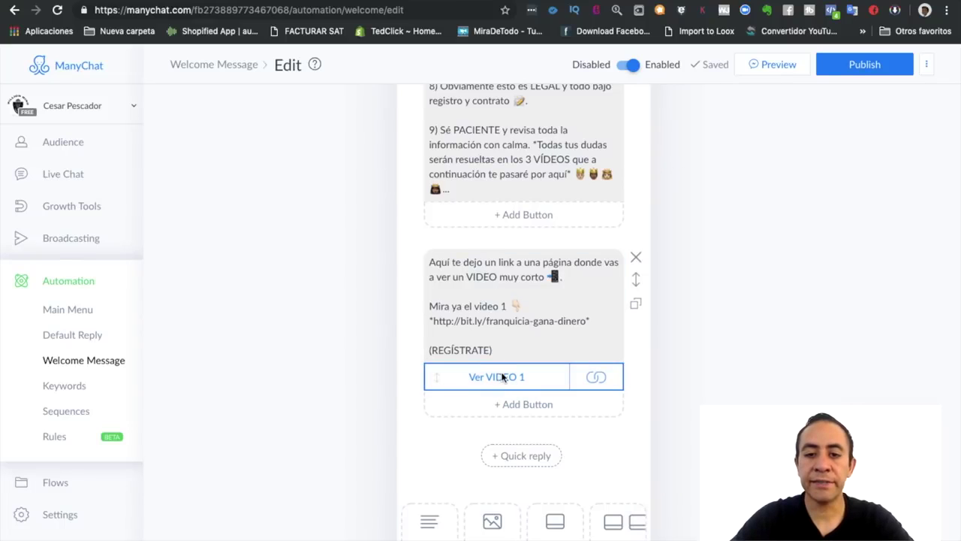
{"action": "left_click", "coordinate": [478, 321]}
{"action": "left_click", "coordinate": [433, 321]}
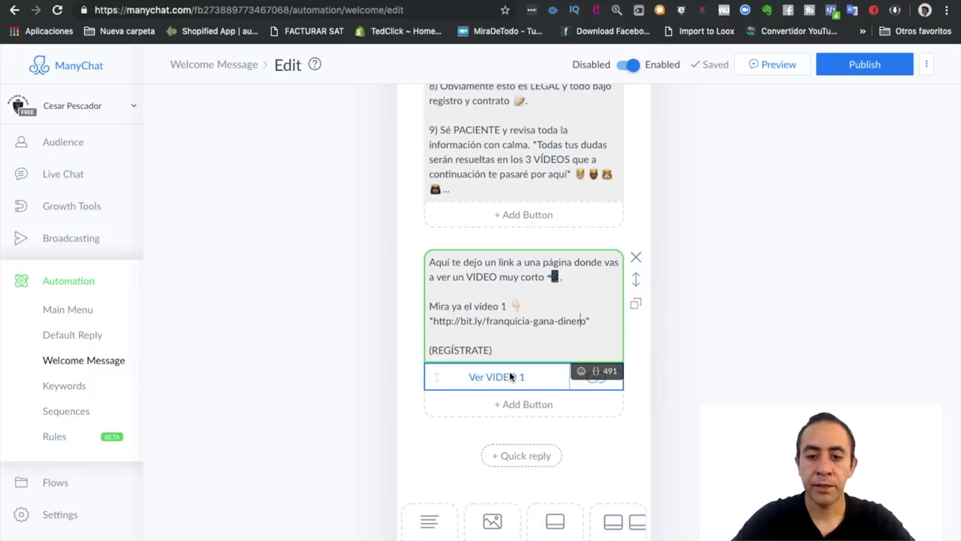
{"action": "left_click", "coordinate": [438, 434]}
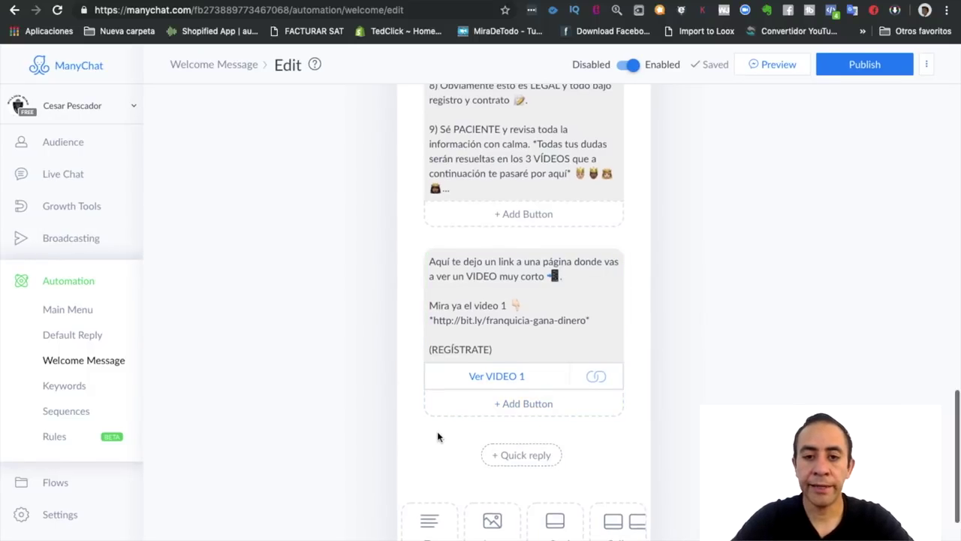
{"action": "scroll", "coordinate": [438, 434], "scroll_direction": "down", "scroll_amount": 2}
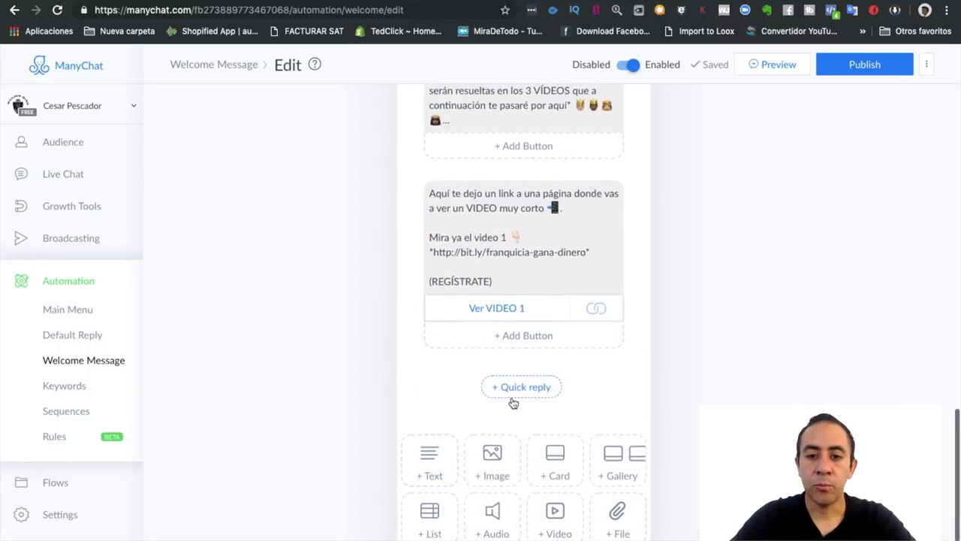
{"action": "scroll", "coordinate": [511, 400], "scroll_direction": "down", "scroll_amount": 2}
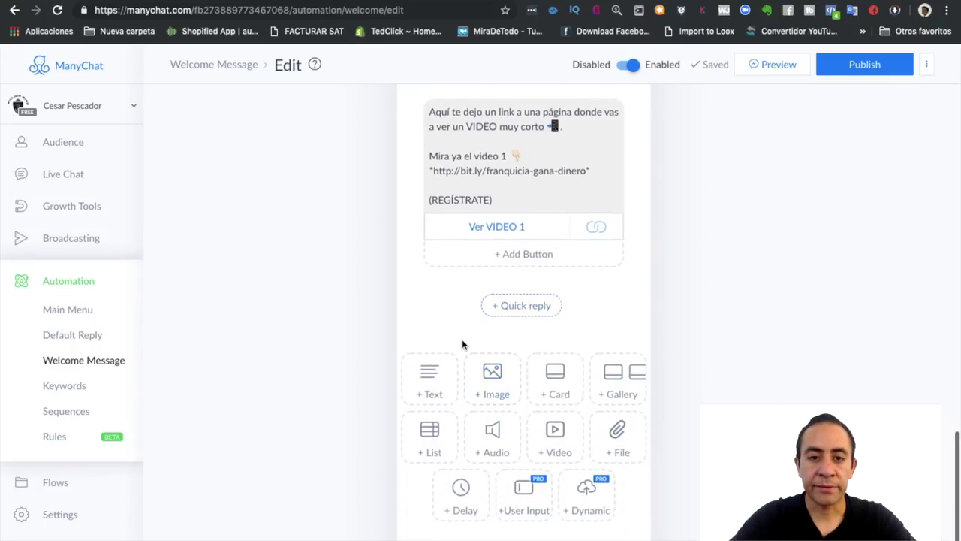
Copy the second message in Notes, from "También te dejo este VIDEO 2" through "Éxitos", and return to ManyChat.
{"action": "key", "text": "ctrl+Left"}
{"action": "left_click", "coordinate": [365, 323]}
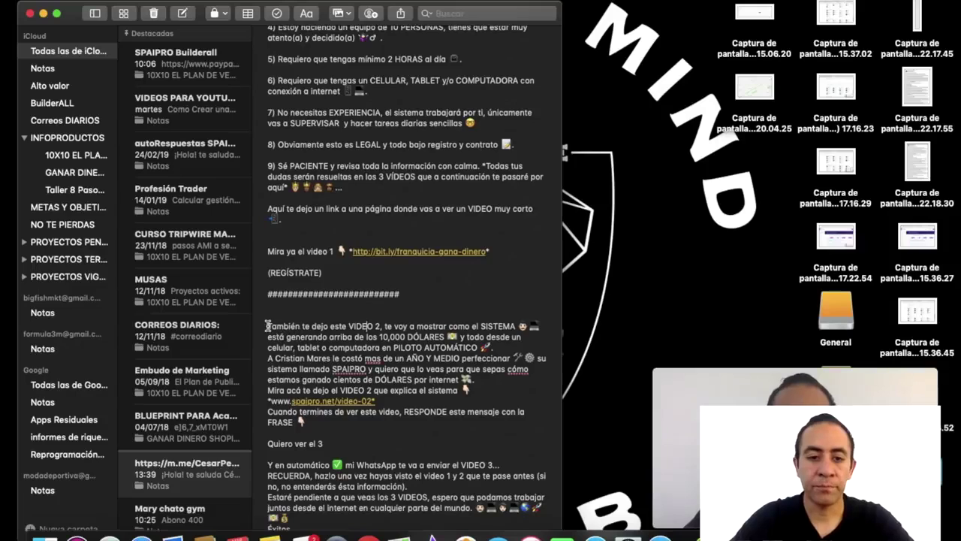
{"action": "left_click_drag", "start_coordinate": [268, 326], "coordinate": [354, 435]}
{"action": "scroll", "coordinate": [355, 434], "scroll_direction": "down", "scroll_amount": 5}
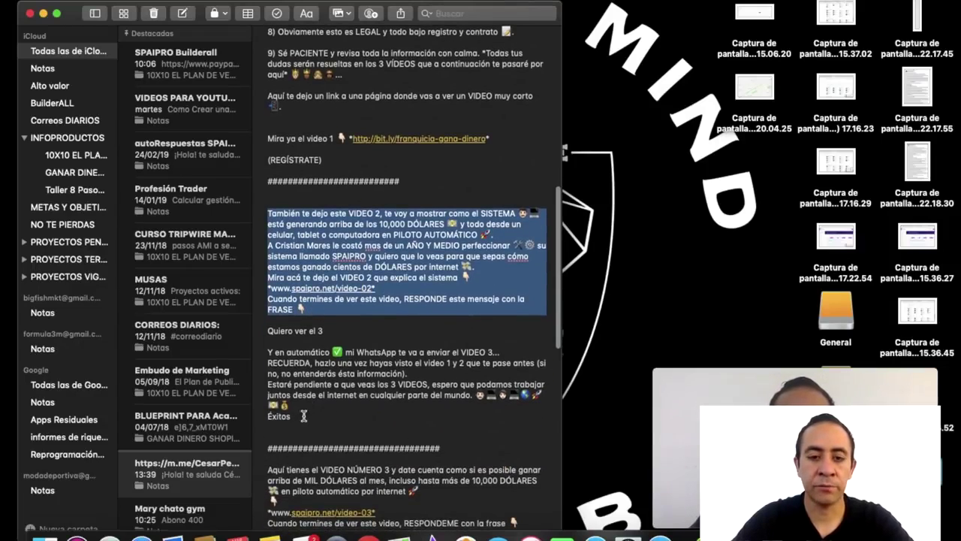
{"action": "left_click", "coordinate": [304, 416], "text": "shift"}
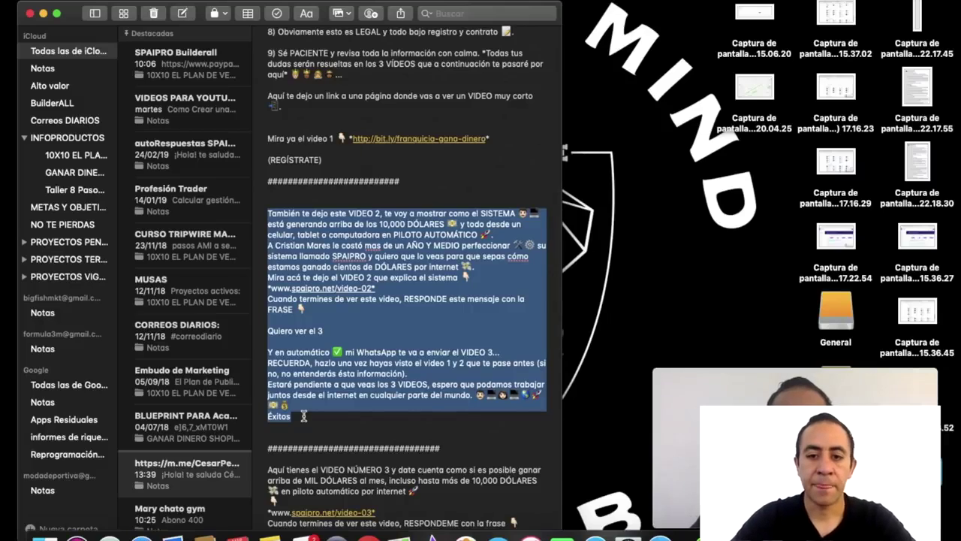
{"action": "key", "text": "super+Tab"}
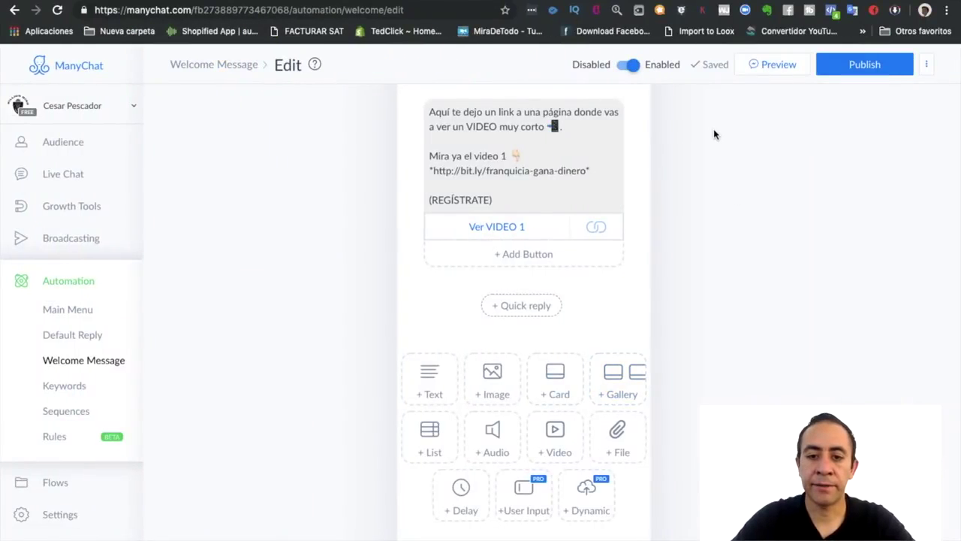
Choose a new Send message as the next step after the Ver VIDEO 1 block and open that message.
{"action": "scroll", "coordinate": [587, 263], "scroll_direction": "down", "scroll_amount": 1}
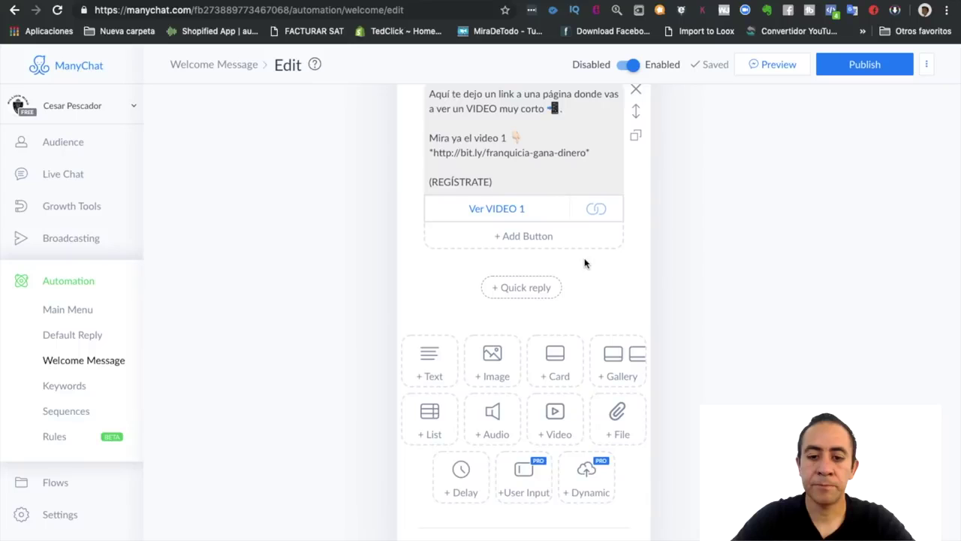
{"action": "scroll", "coordinate": [554, 410], "scroll_direction": "up", "scroll_amount": 1}
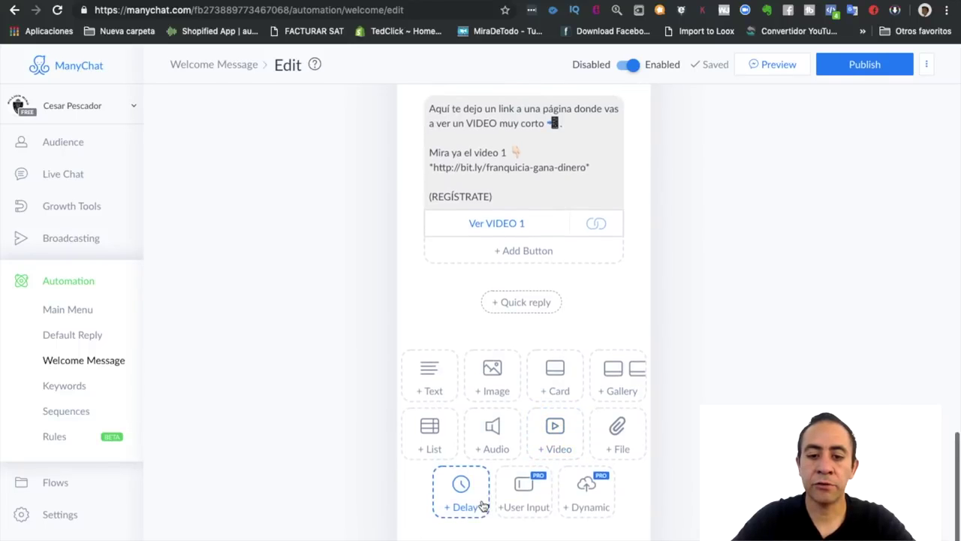
{"action": "scroll", "coordinate": [523, 520], "scroll_direction": "down", "scroll_amount": 3}
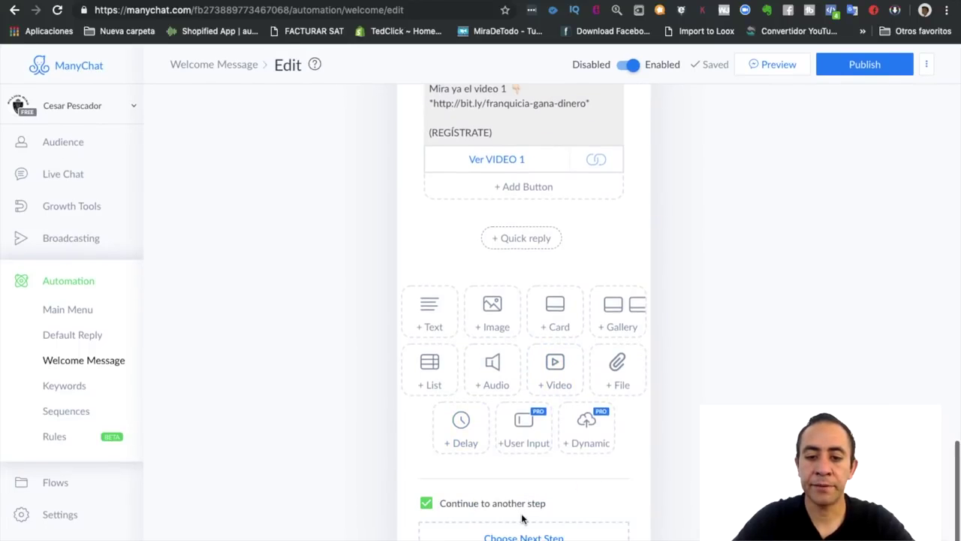
{"action": "left_click", "coordinate": [520, 538]}
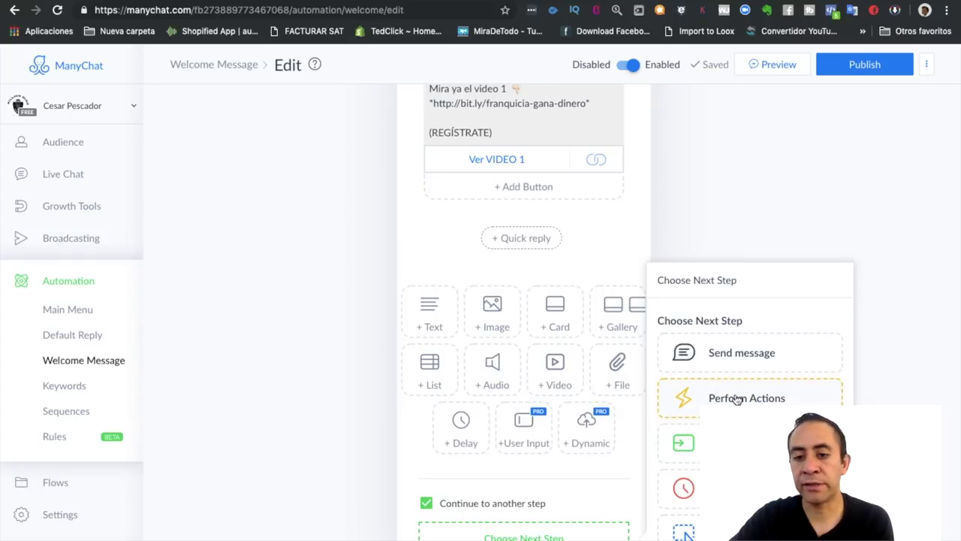
{"action": "left_click", "coordinate": [743, 353]}
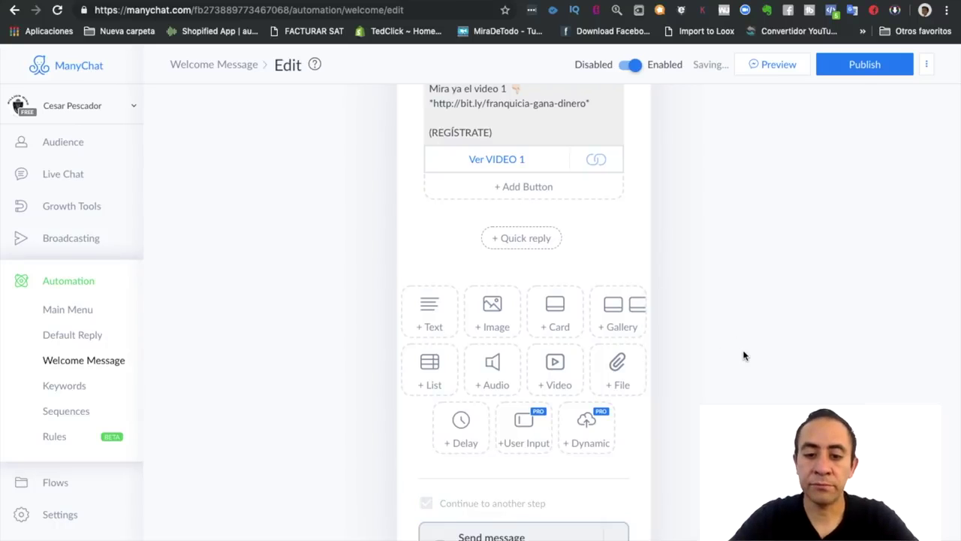
{"action": "scroll", "coordinate": [487, 471], "scroll_direction": "down", "scroll_amount": 1}
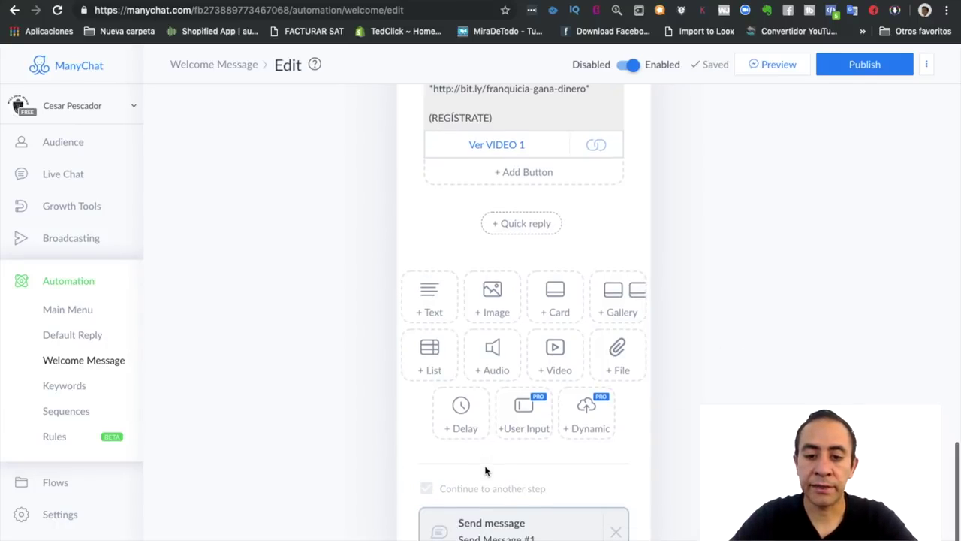
{"action": "left_click", "coordinate": [500, 534]}
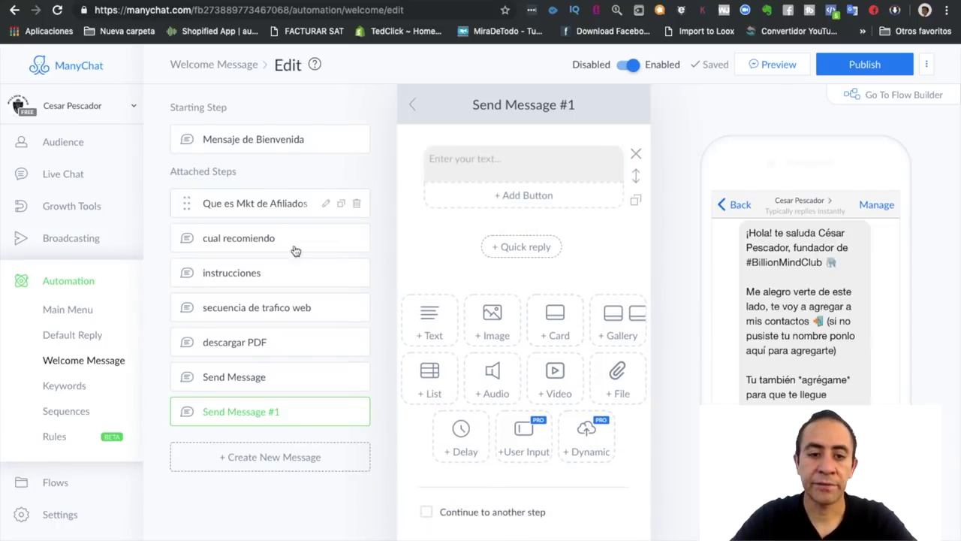
Rename the attached step "Send Message" as "Mensaje 1".
{"action": "left_click", "coordinate": [223, 381]}
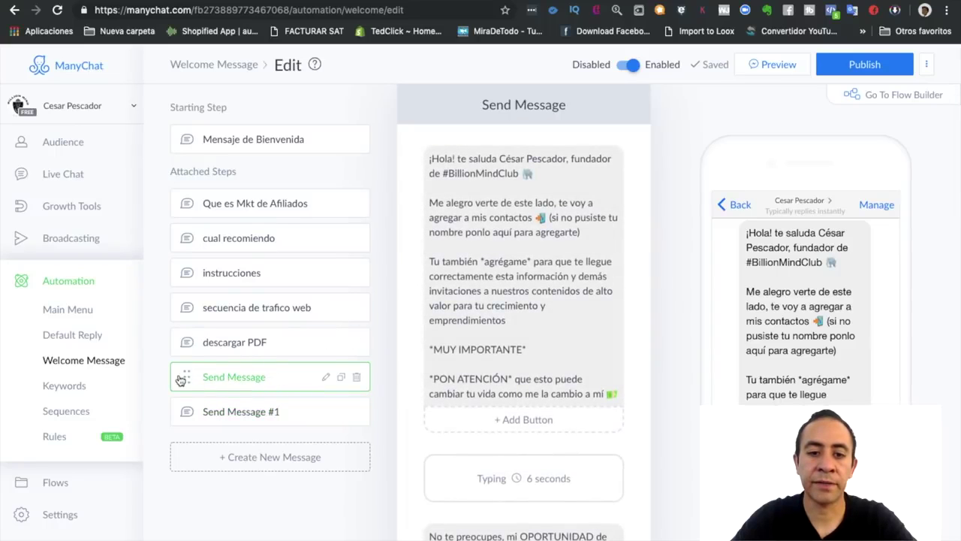
{"action": "left_click_drag", "start_coordinate": [221, 379], "coordinate": [214, 379]}
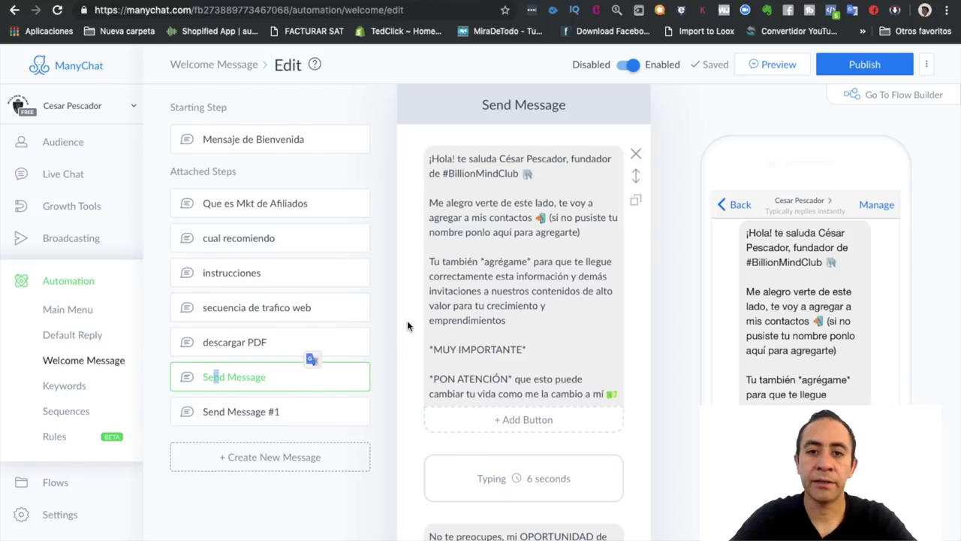
{"action": "left_click", "coordinate": [532, 104]}
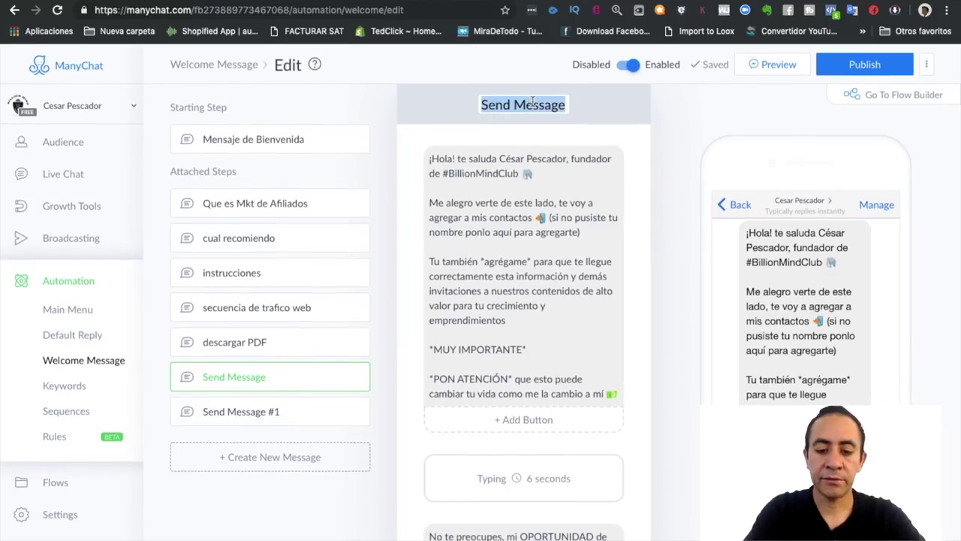
{"action": "type", "text": "Men"}
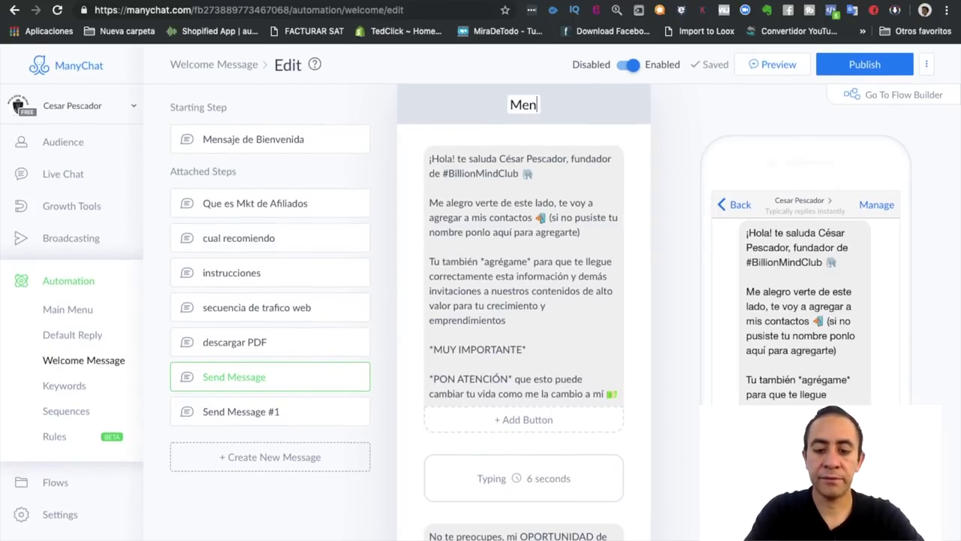
{"action": "type", "text": "saje 1"}
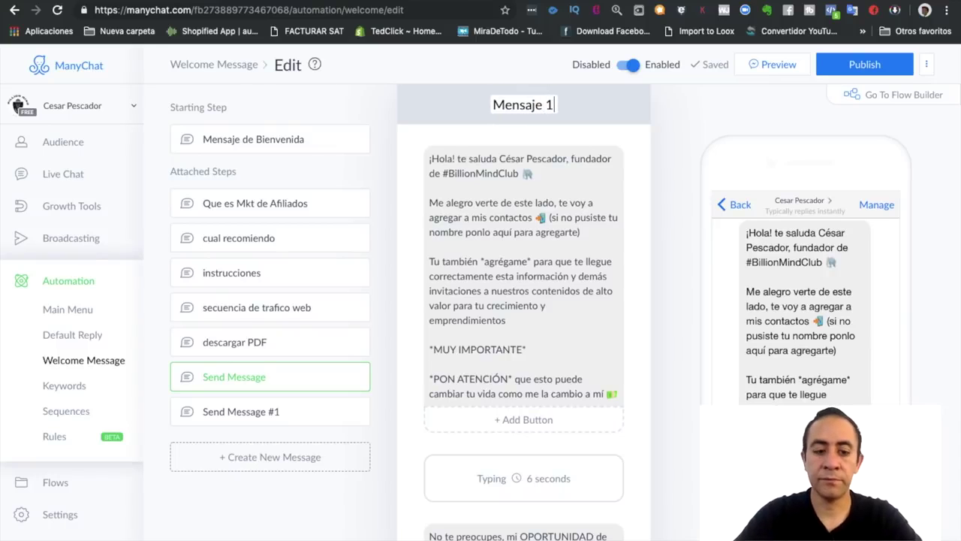
{"action": "key", "text": "Return"}
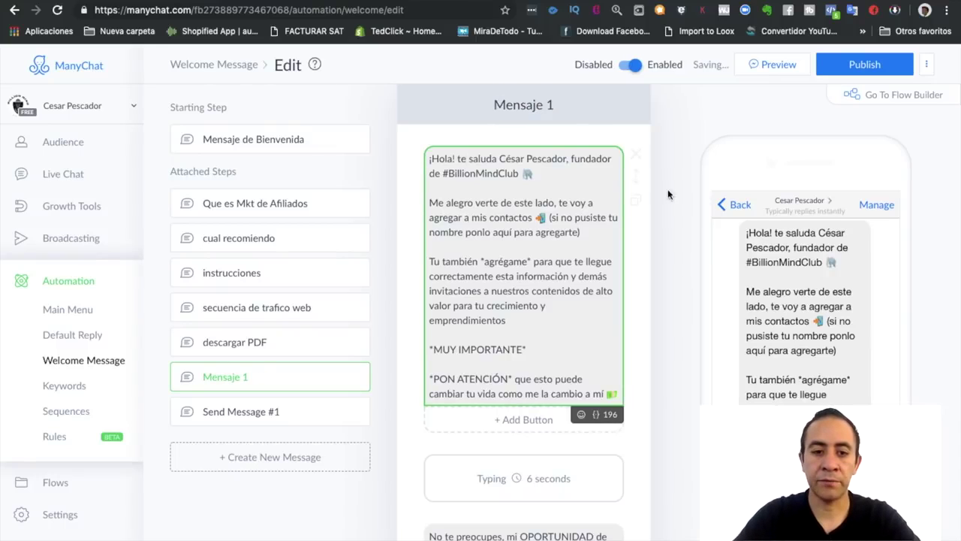
Rename the attached step "Send Message #1" as "Mensaje 2" and paste the copied VIDEO 2 text into its empty text block.
{"action": "scroll", "coordinate": [356, 453], "scroll_direction": "down", "scroll_amount": 3}
{"action": "scroll", "coordinate": [356, 452], "scroll_direction": "down", "scroll_amount": 1}
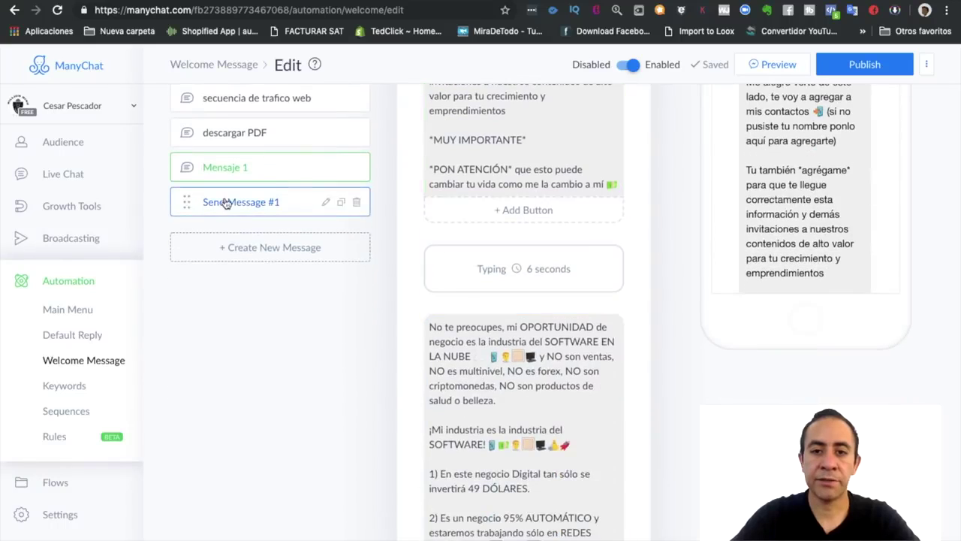
{"action": "left_click", "coordinate": [226, 203]}
{"action": "left_click", "coordinate": [515, 93]}
{"action": "left_click", "coordinate": [513, 94], "text": "shift"}
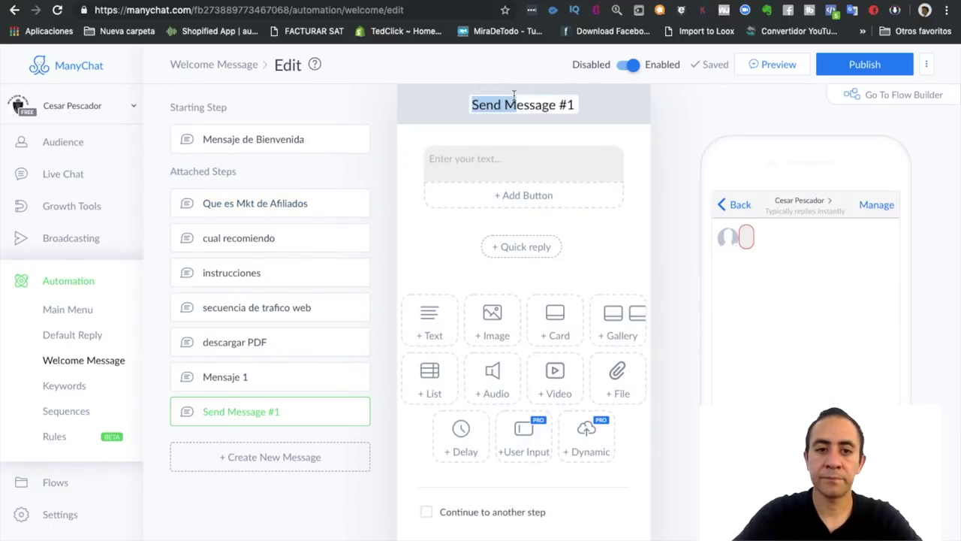
{"action": "triple_click", "coordinate": [522, 99]}
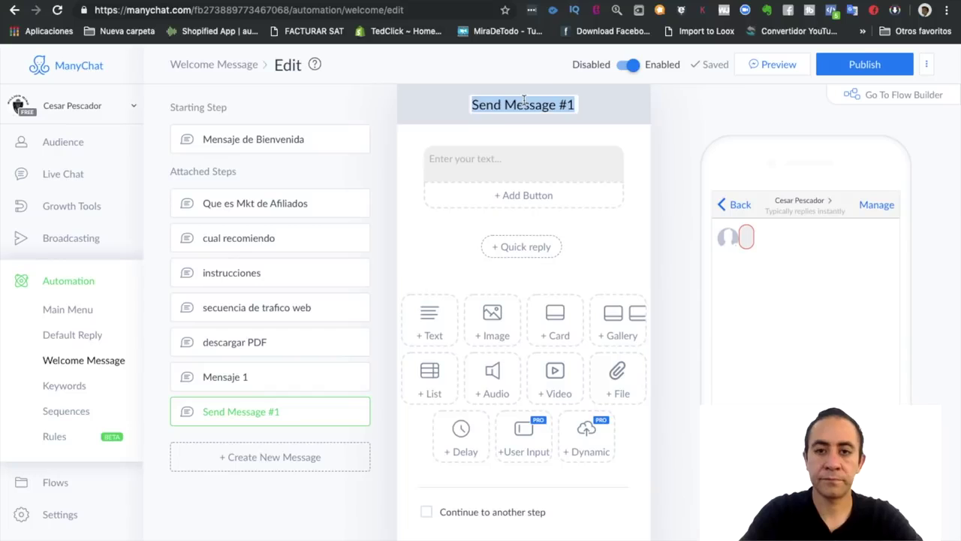
{"action": "type", "text": "Mensaje 2"}
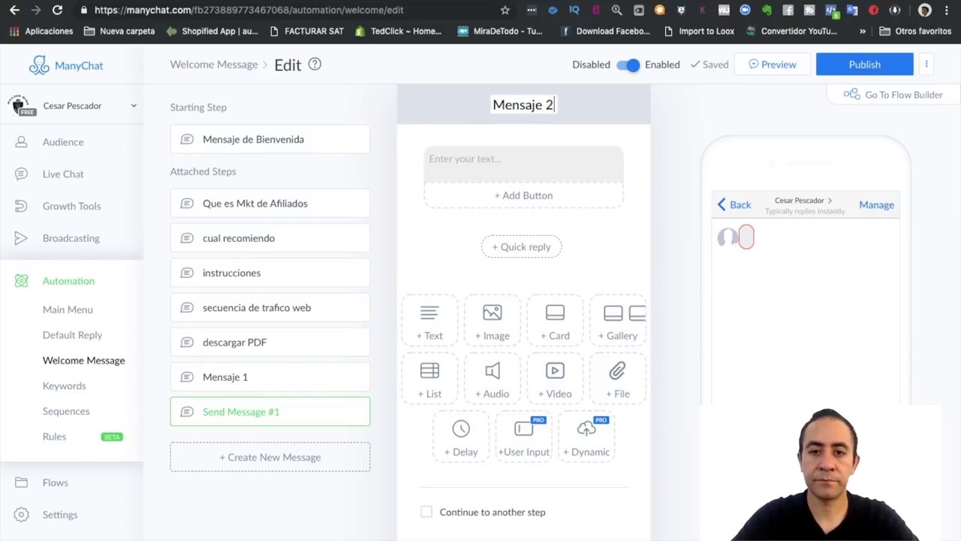
{"action": "left_click", "coordinate": [456, 161]}
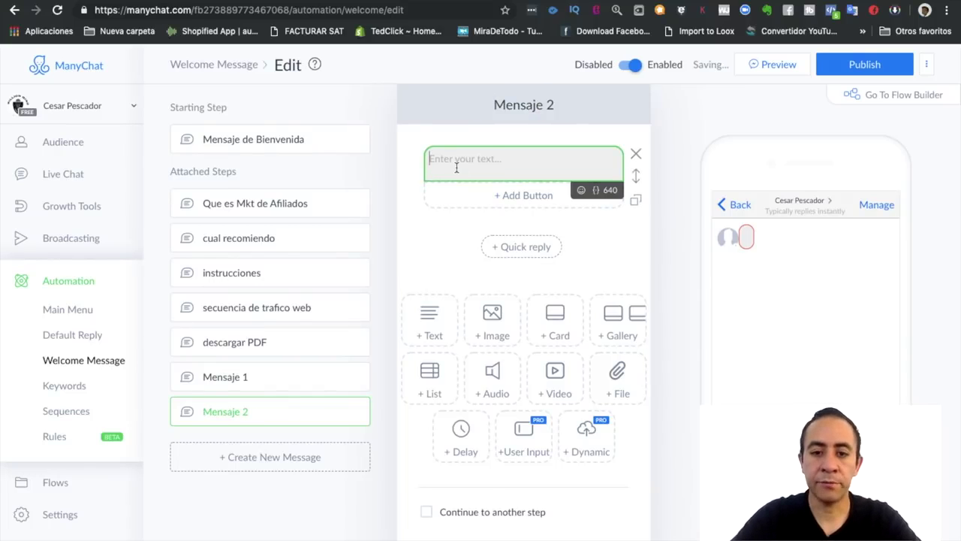
{"action": "key", "text": "ctrl+v"}
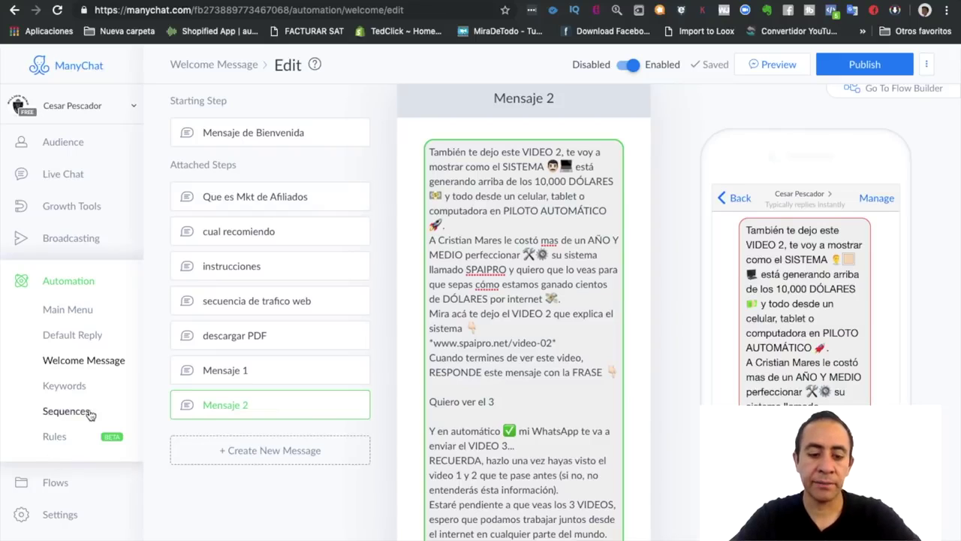
Try to create a new sequence in the automation's Sequences list.
{"action": "left_click", "coordinate": [61, 413]}
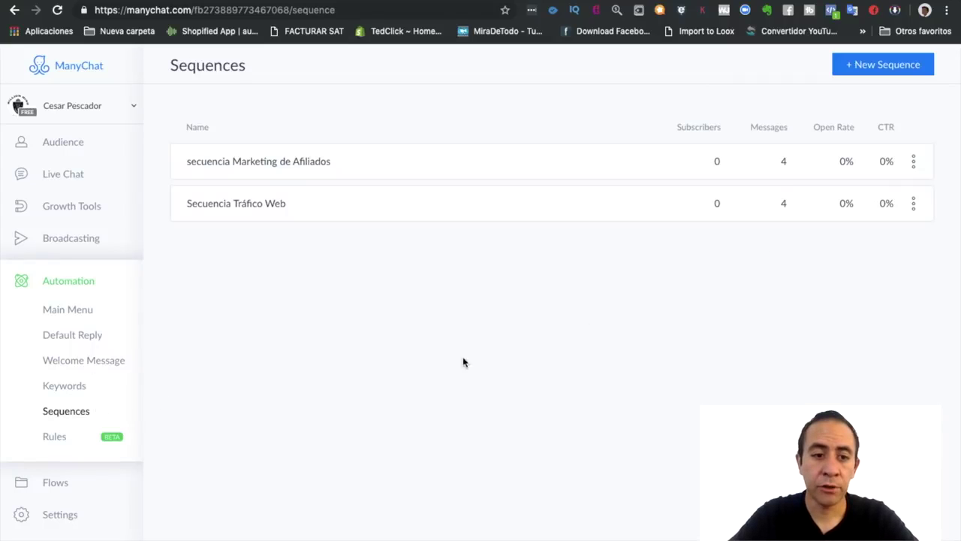
{"action": "left_click", "coordinate": [884, 66]}
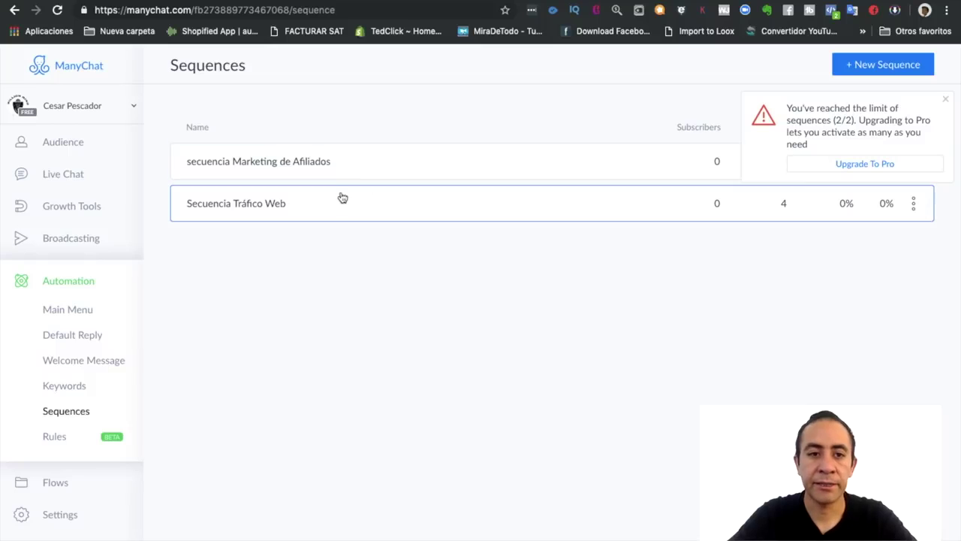
Review the secuencia Marketing de Afiliados sequence and the published Welcome Message steps, including Que es Mkt de Afiliados and cual recomiendo.
{"action": "left_click", "coordinate": [299, 165]}
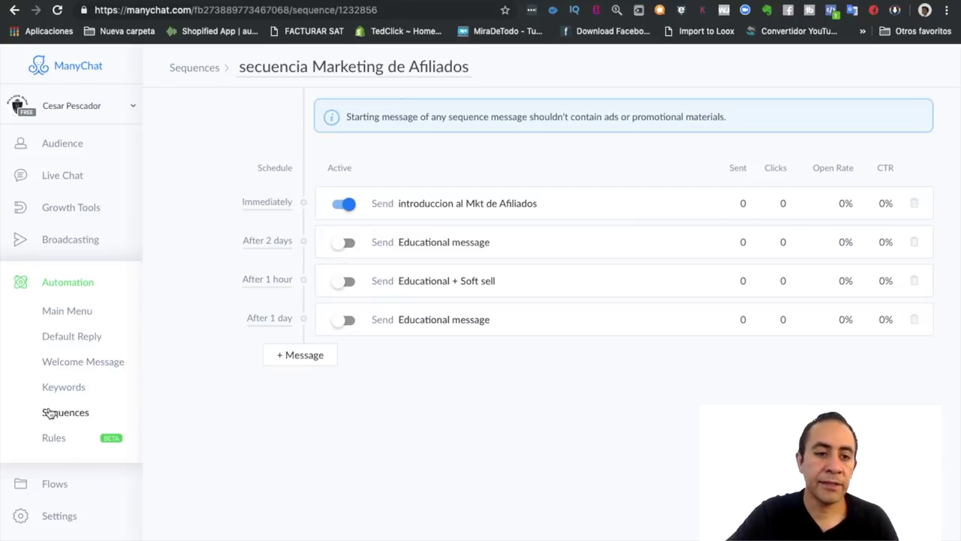
{"action": "left_click", "coordinate": [75, 366]}
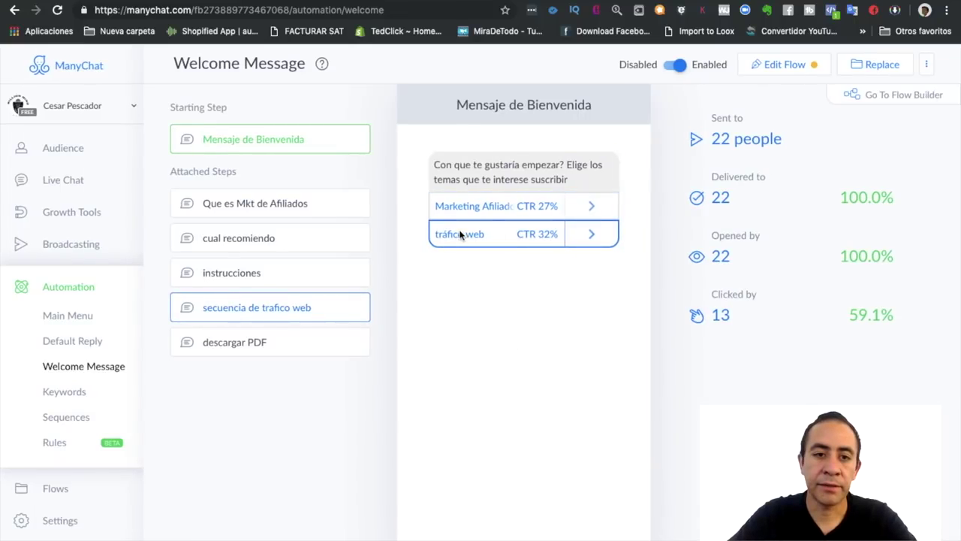
{"action": "left_click", "coordinate": [297, 205]}
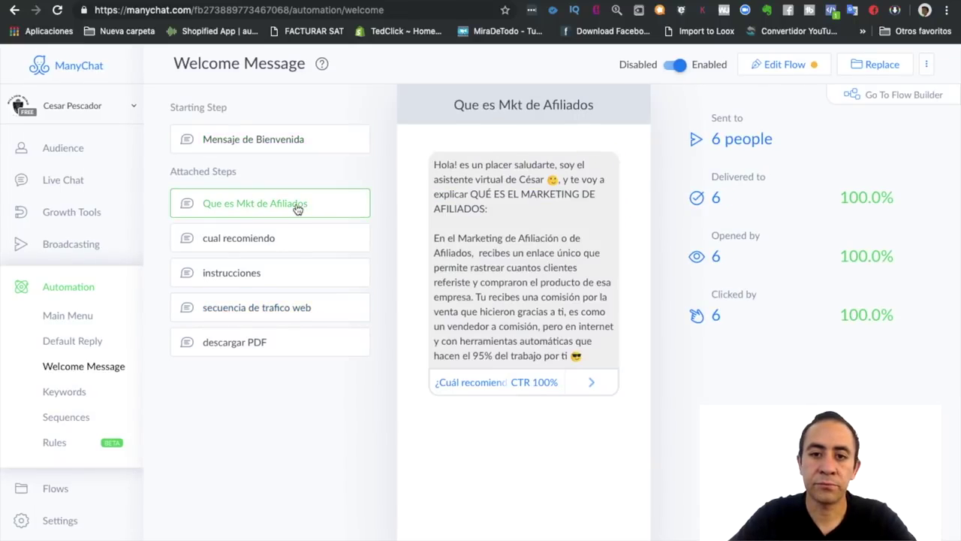
{"action": "left_click", "coordinate": [292, 241]}
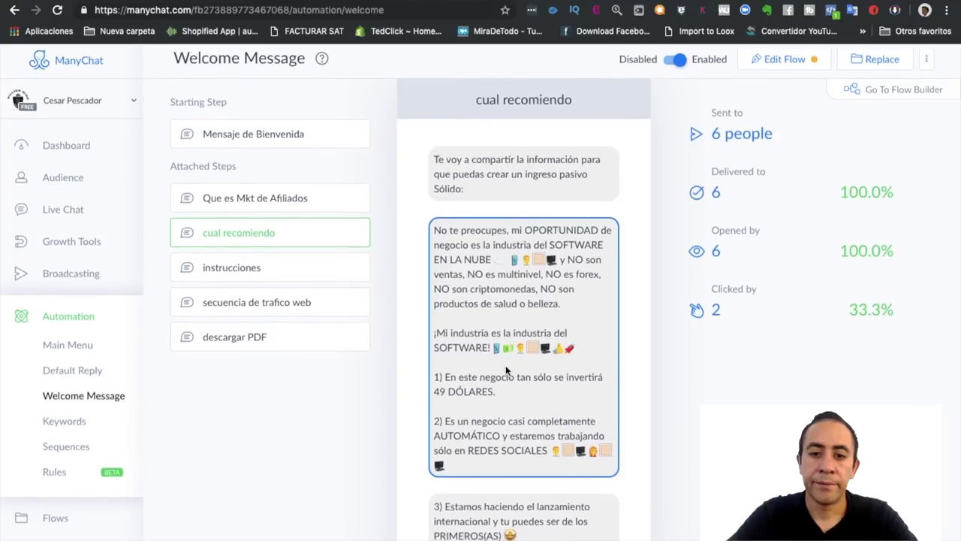
{"action": "scroll", "coordinate": [506, 365], "scroll_direction": "down", "scroll_amount": 5}
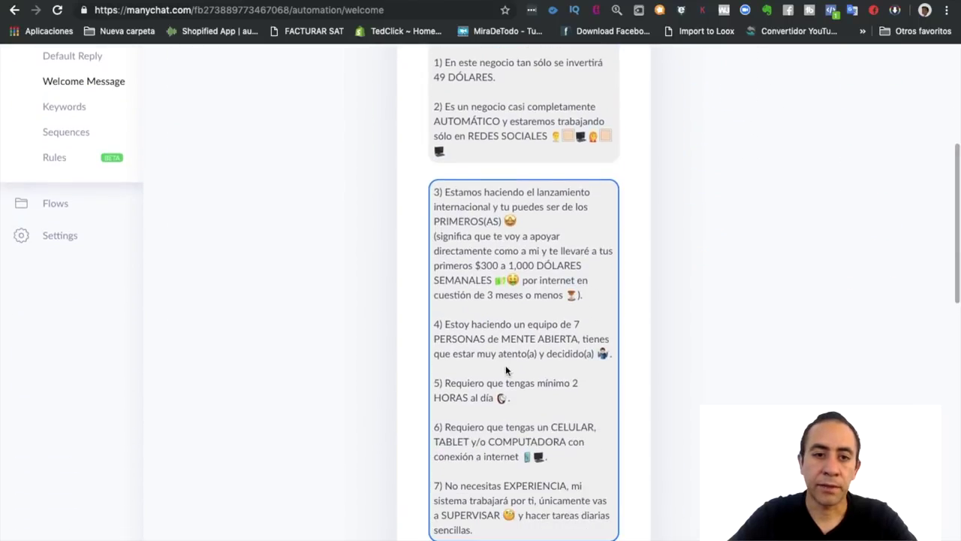
{"action": "scroll", "coordinate": [506, 365], "scroll_direction": "up", "scroll_amount": 5}
{"action": "left_click", "coordinate": [258, 149]}
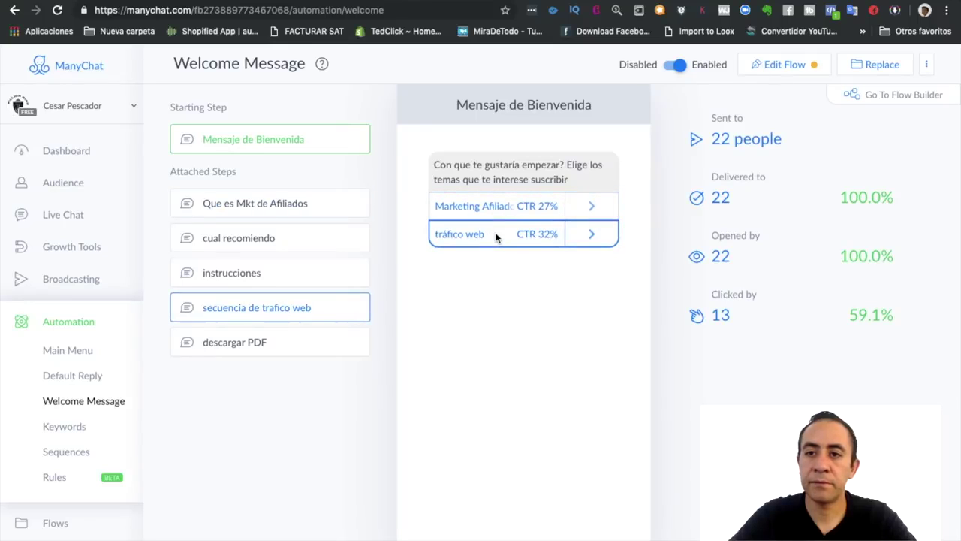
Open the Welcome Message flow for editing and review the Spaipro button's linked message, tag and sequence subscription.
{"action": "left_click", "coordinate": [783, 63]}
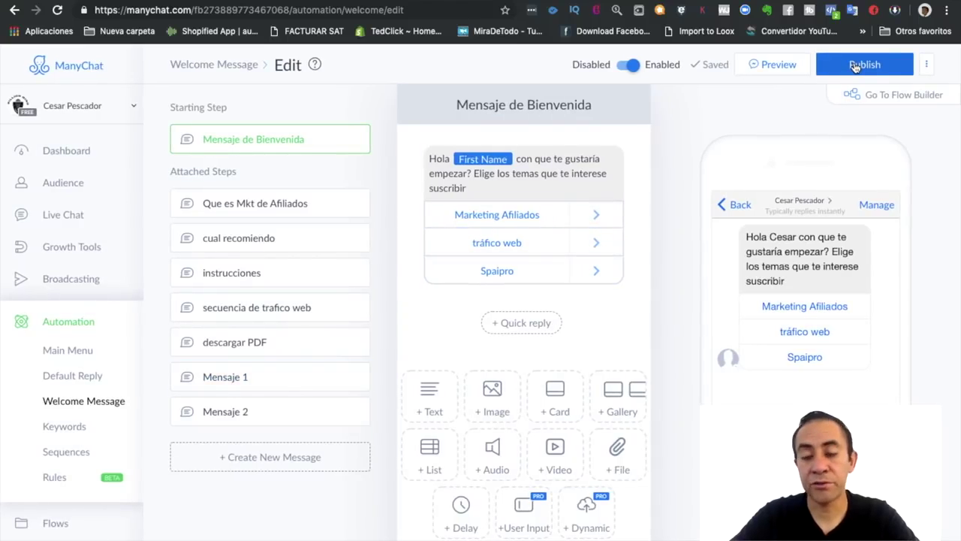
{"action": "scroll", "coordinate": [704, 176], "scroll_direction": "down", "scroll_amount": 1}
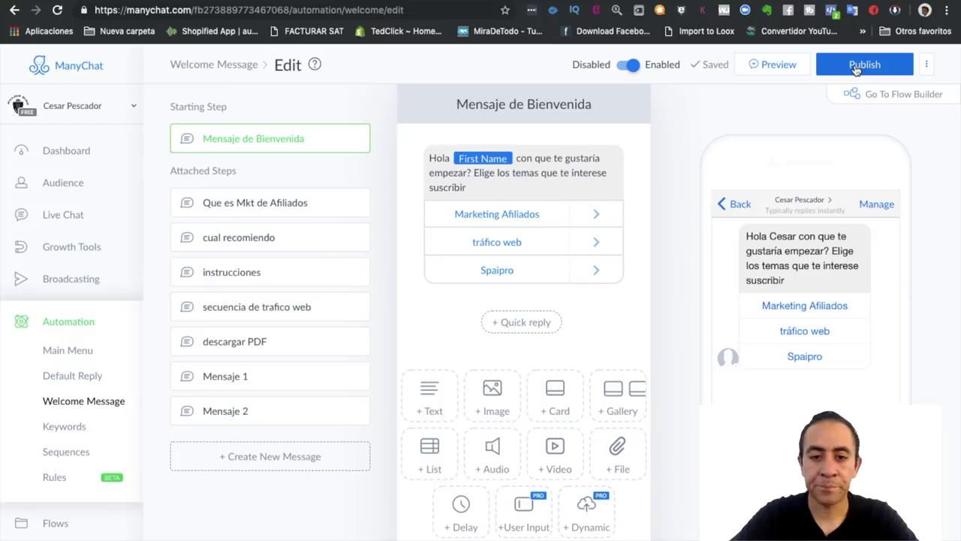
{"action": "scroll", "coordinate": [511, 315], "scroll_direction": "down", "scroll_amount": 1}
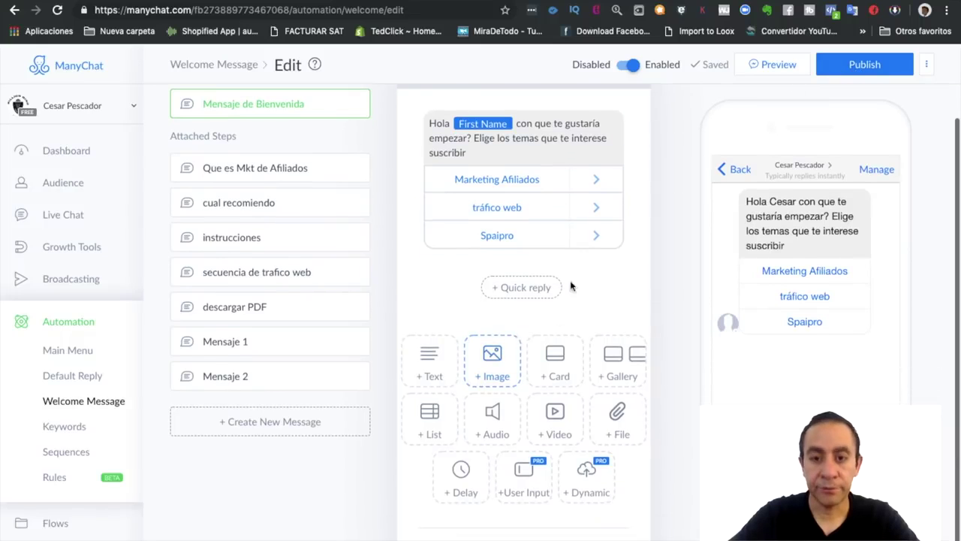
{"action": "left_click", "coordinate": [488, 237]}
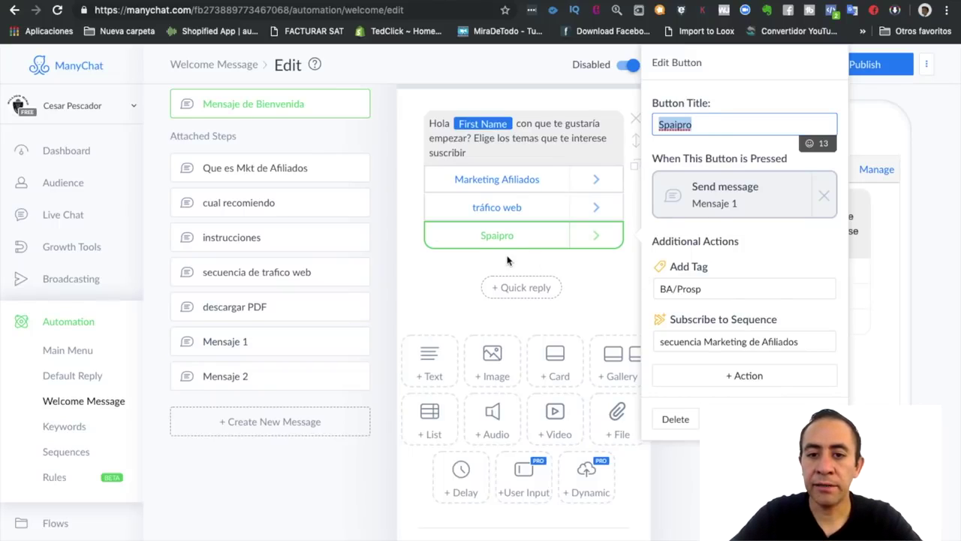
{"action": "left_click", "coordinate": [529, 263]}
{"action": "left_click", "coordinate": [498, 237]}
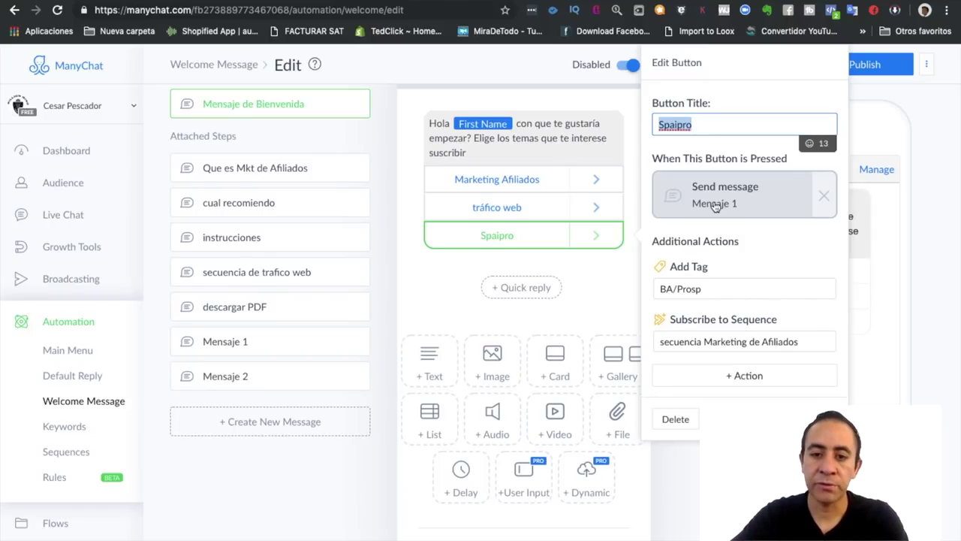
{"action": "left_click", "coordinate": [464, 278]}
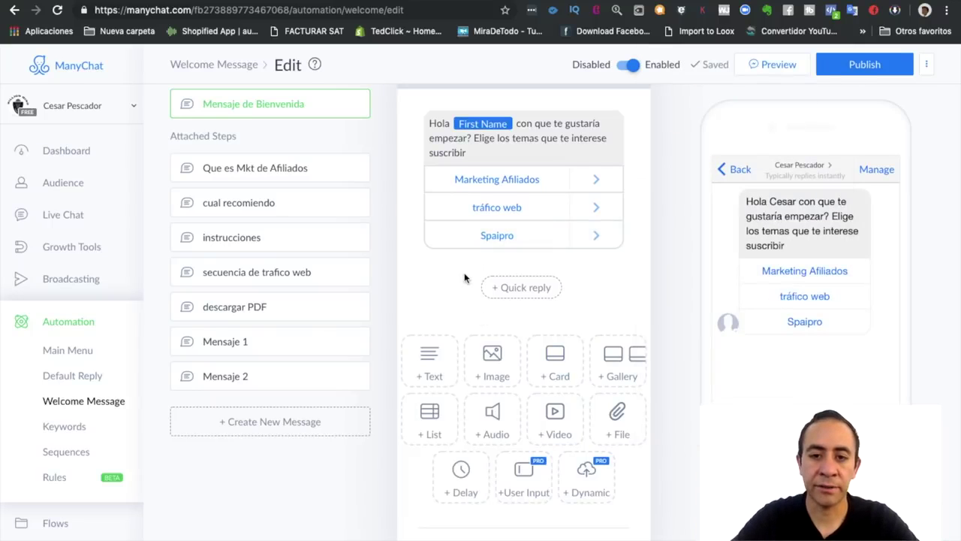
{"action": "left_click", "coordinate": [497, 235]}
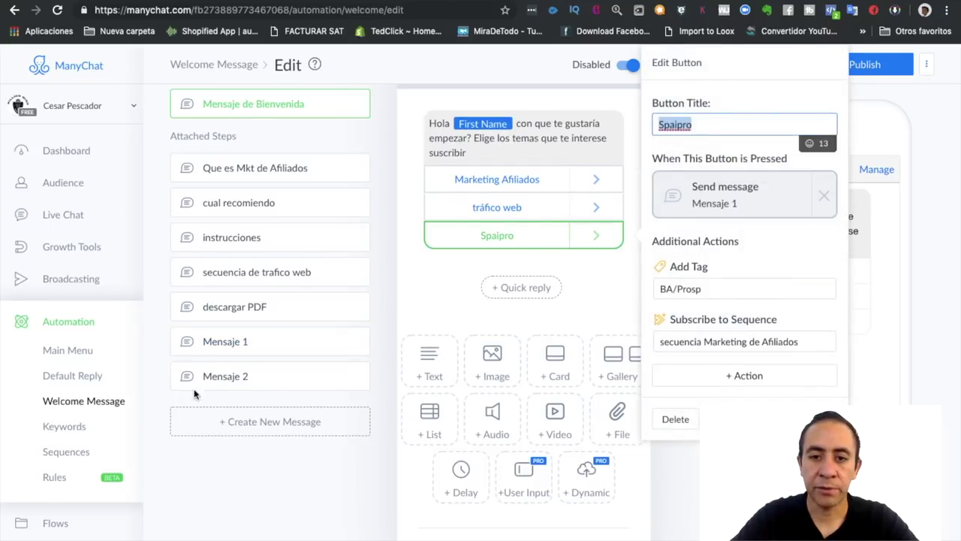
Open Mensaje 2 and delete the closing text after "Quiero ver el 3", from "Y en automático" through "Éxitos".
{"action": "left_click", "coordinate": [216, 378]}
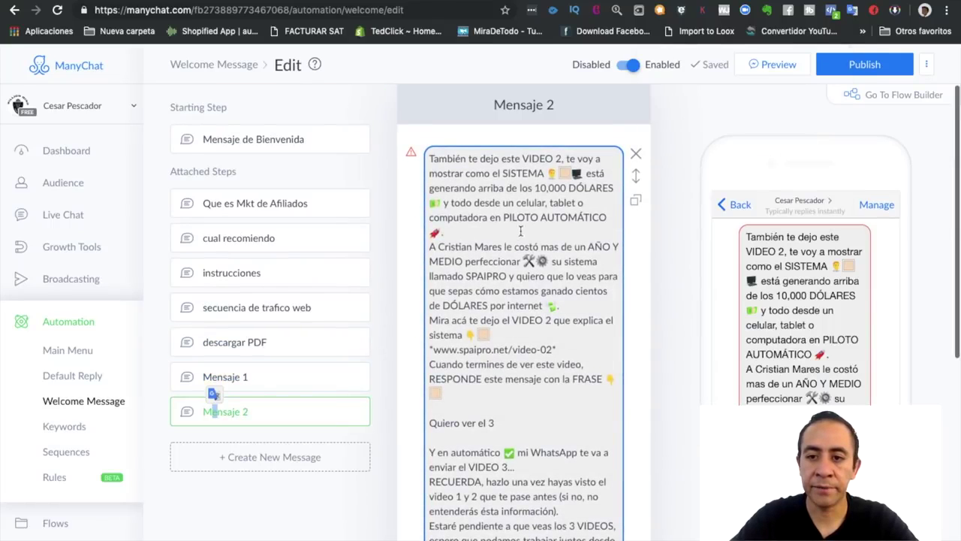
{"action": "scroll", "coordinate": [535, 318], "scroll_direction": "down", "scroll_amount": 5}
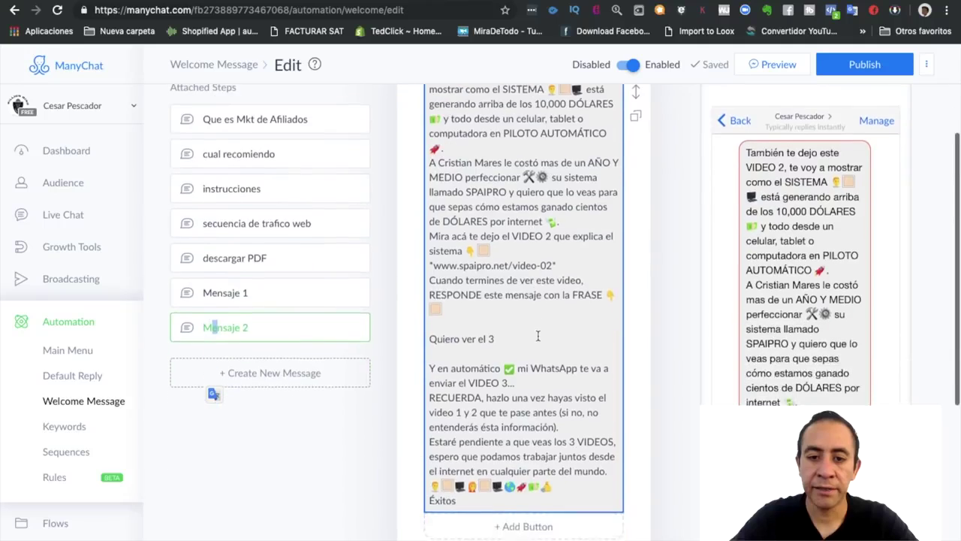
{"action": "left_click", "coordinate": [472, 391]}
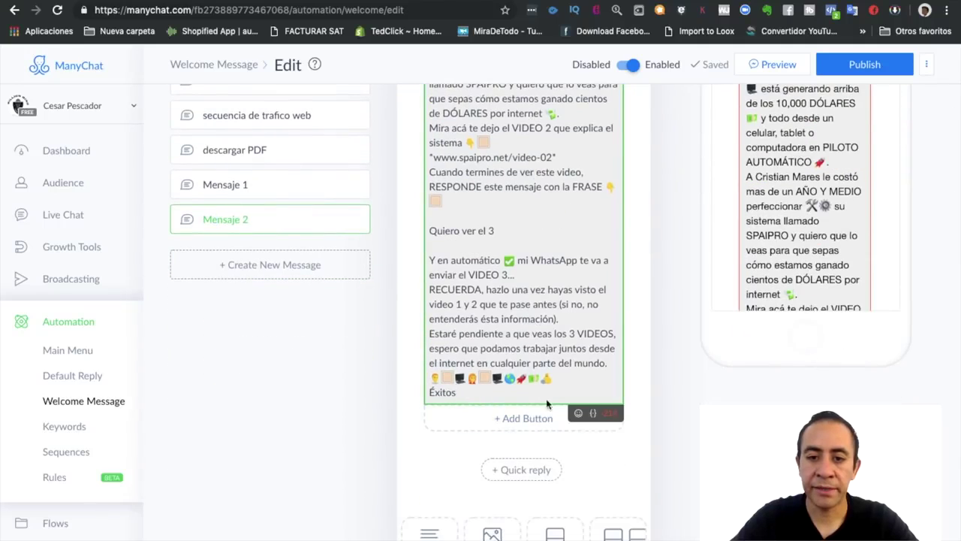
{"action": "left_click_drag", "start_coordinate": [472, 394], "coordinate": [408, 250]}
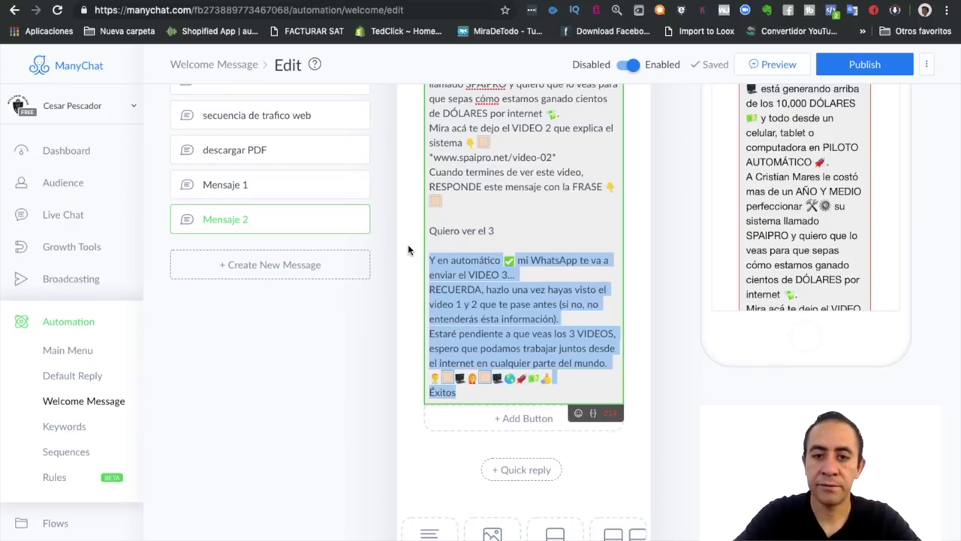
{"action": "key", "text": "BackSpace"}
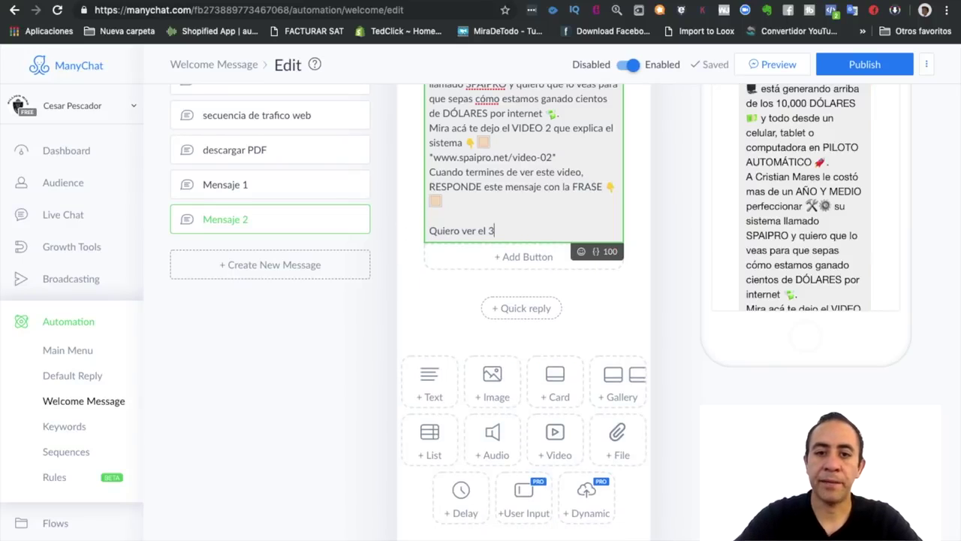
Replace Mensaje 2's reply instruction and "Quiero ver el 3" with "Dale Clic en el botón para ver el VIDEO 3", set off by a blank line.
{"action": "scroll", "coordinate": [518, 225], "scroll_direction": "up", "scroll_amount": 2}
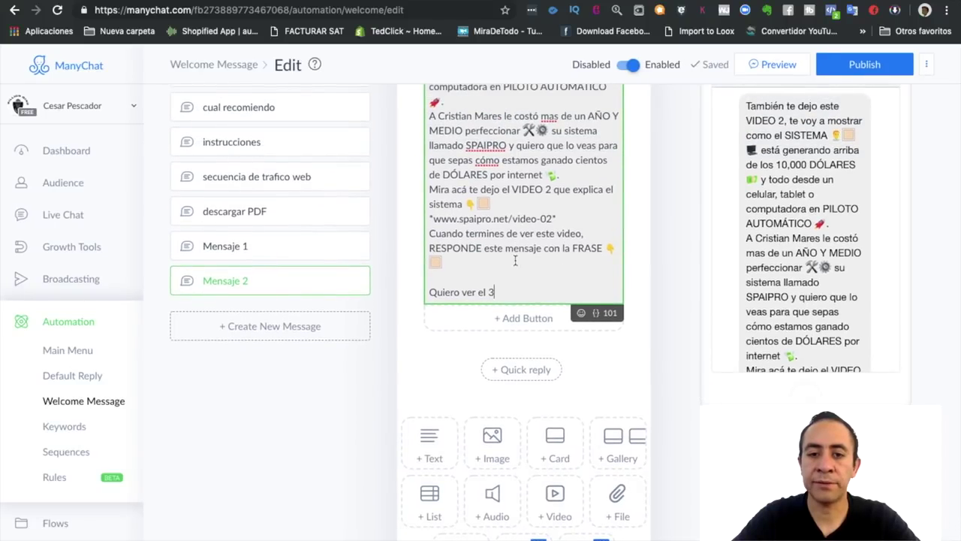
{"action": "left_click_drag", "start_coordinate": [429, 248], "coordinate": [551, 246]}
{"action": "left_click", "coordinate": [510, 291]}
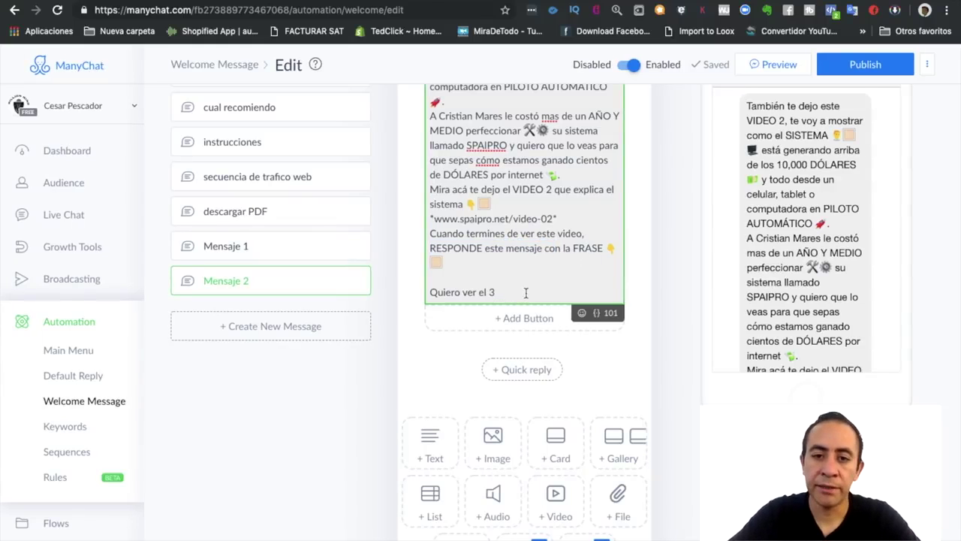
{"action": "left_click_drag", "start_coordinate": [522, 291], "coordinate": [437, 250]}
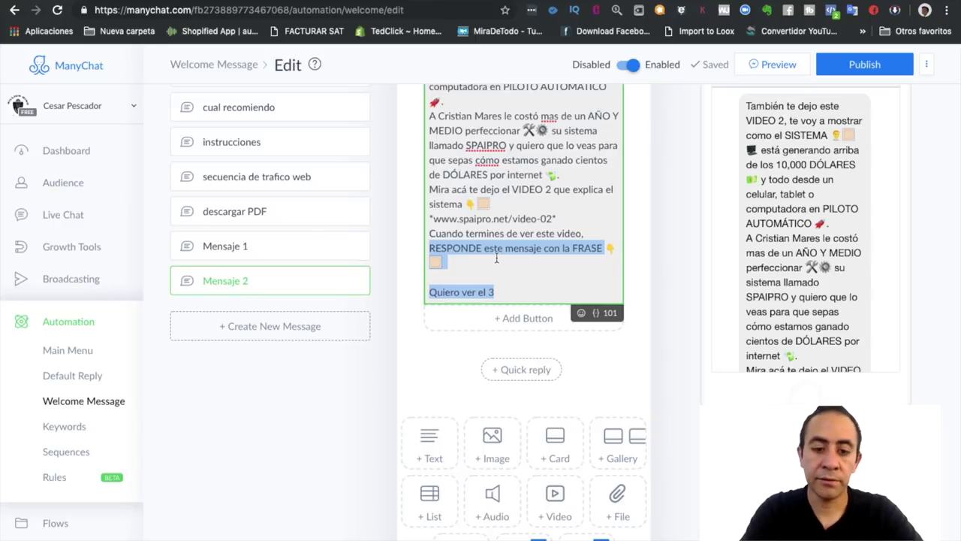
{"action": "type", "text": "Dale Clic en el"}
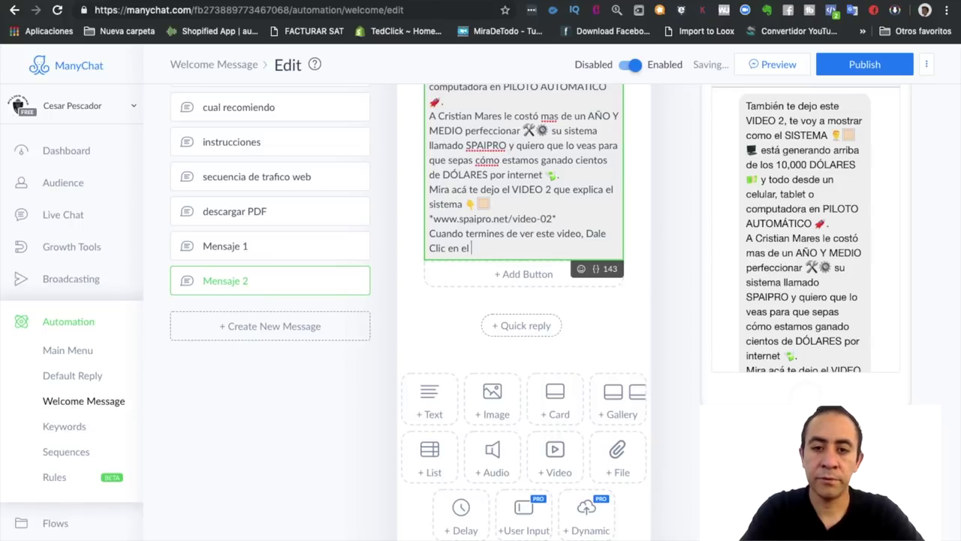
{"action": "type", "text": "on"}
{"action": "key", "text": "BackSpace"}
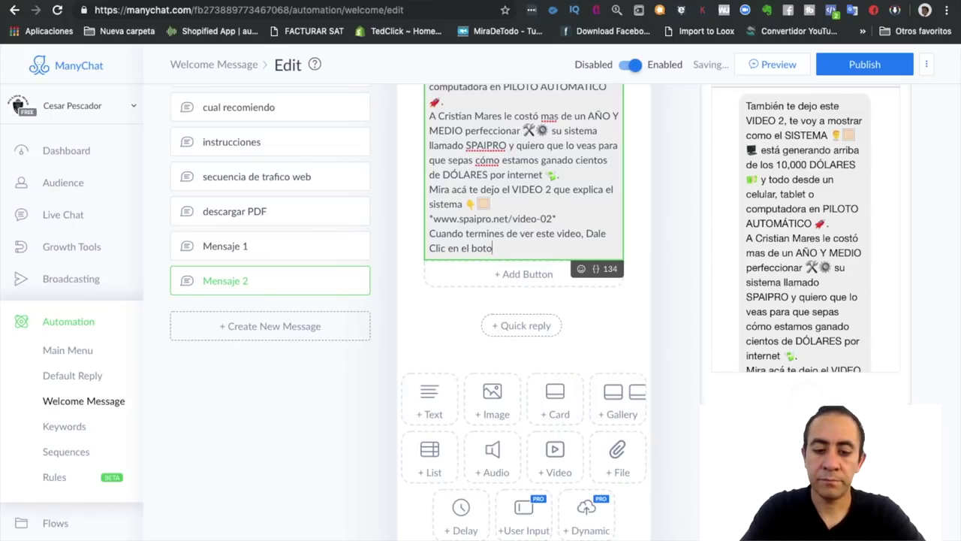
{"action": "type", "text": "ón para ver el VIDEO 3"}
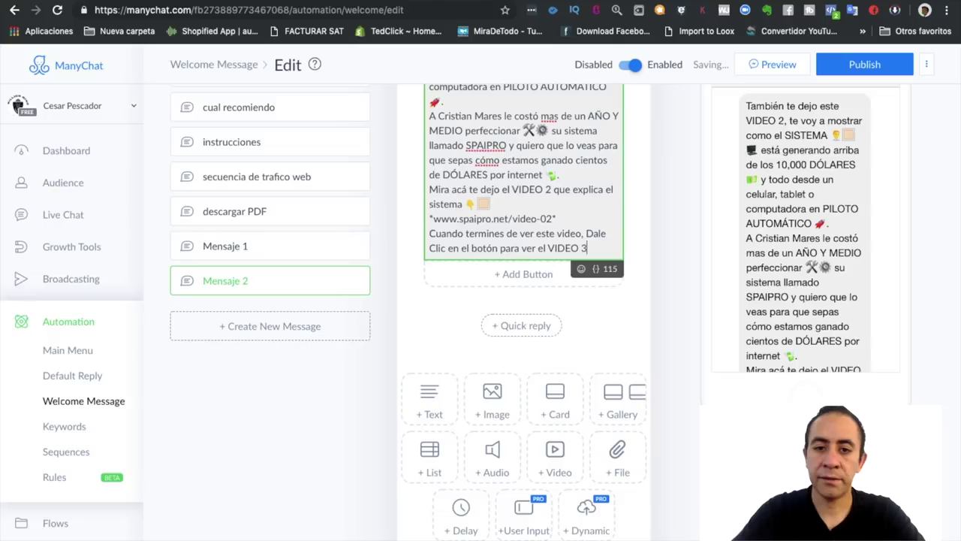
{"action": "left_click", "coordinate": [587, 233]}
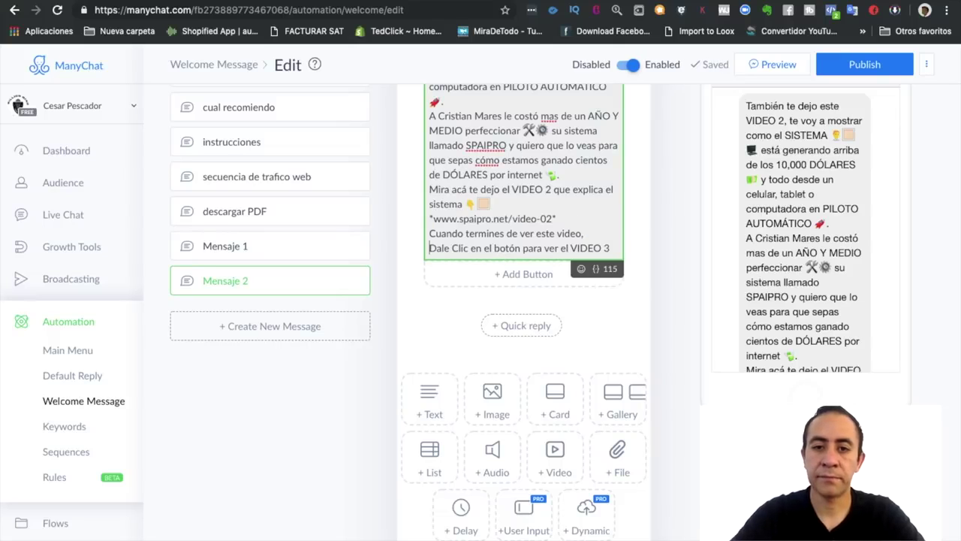
{"action": "key", "text": "Return"}
{"action": "key", "text": "Return"}
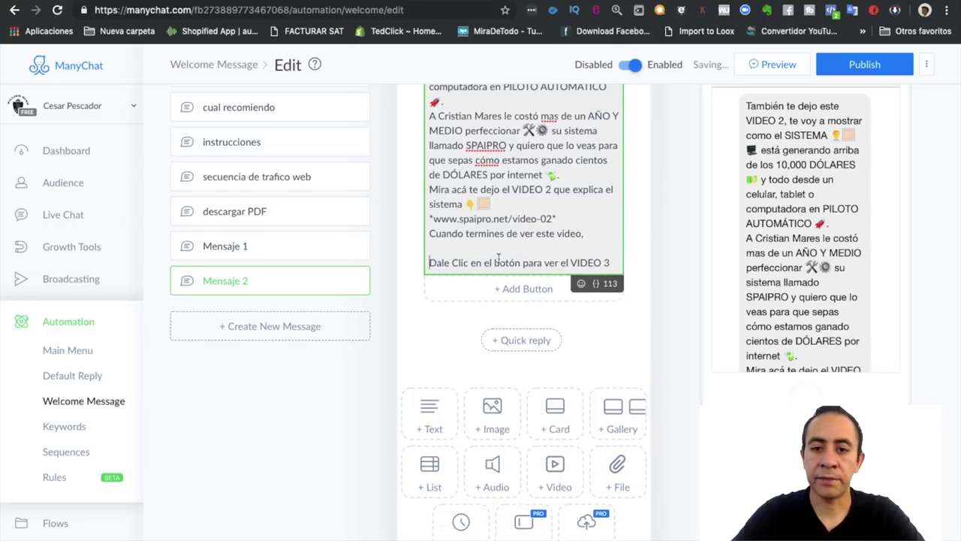
Add a button titled "Ver VIDEO 3" below the Mensaje 2 text, trying Open website as its action and removing it again.
{"action": "left_click", "coordinate": [528, 291]}
{"action": "type", "text": "Ver VIDEO 3"}
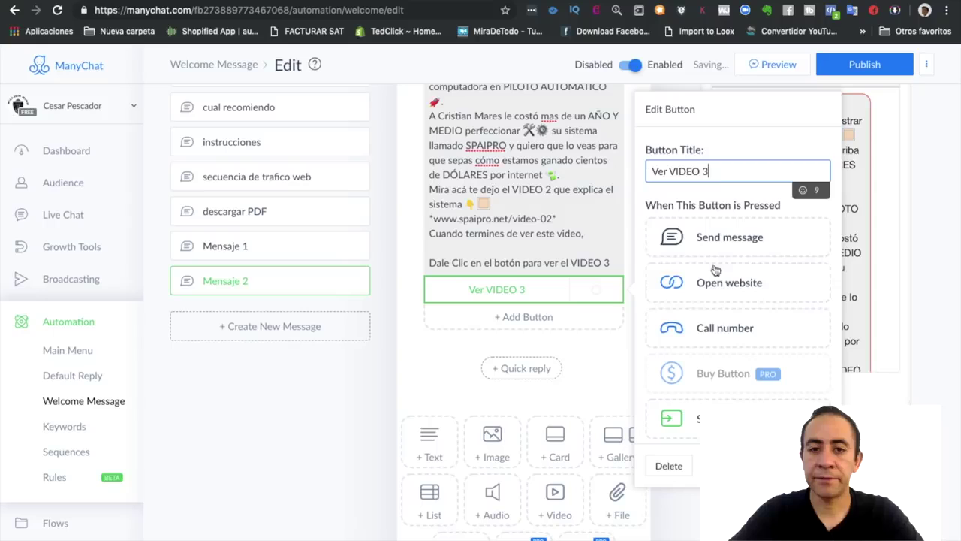
{"action": "left_click", "coordinate": [734, 283]}
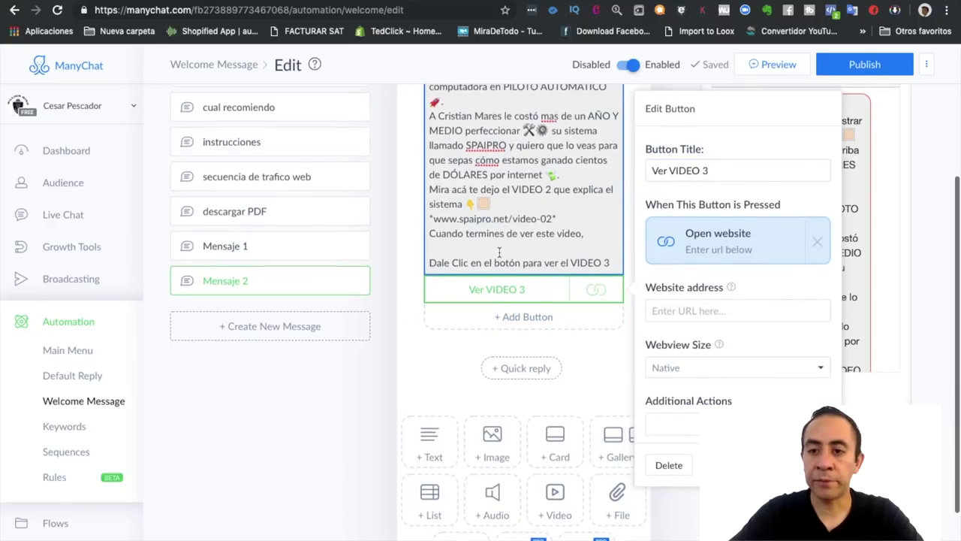
{"action": "left_click", "coordinate": [813, 245]}
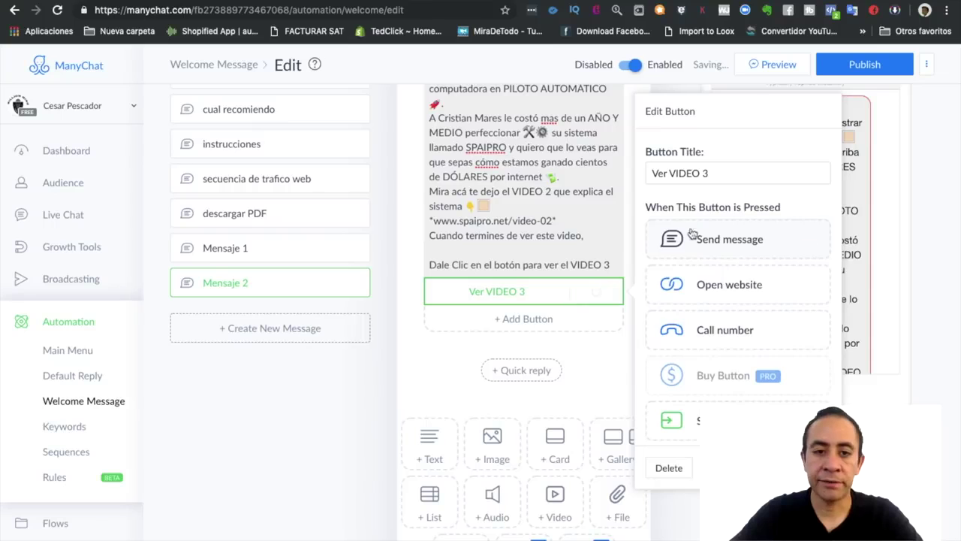
Switch to Notes and copy the VIDEO 3 message text, from "Aquí tienes el VIDEO NÚMERO 3" through "Mucho éxito".
{"action": "key", "text": "super+Tab"}
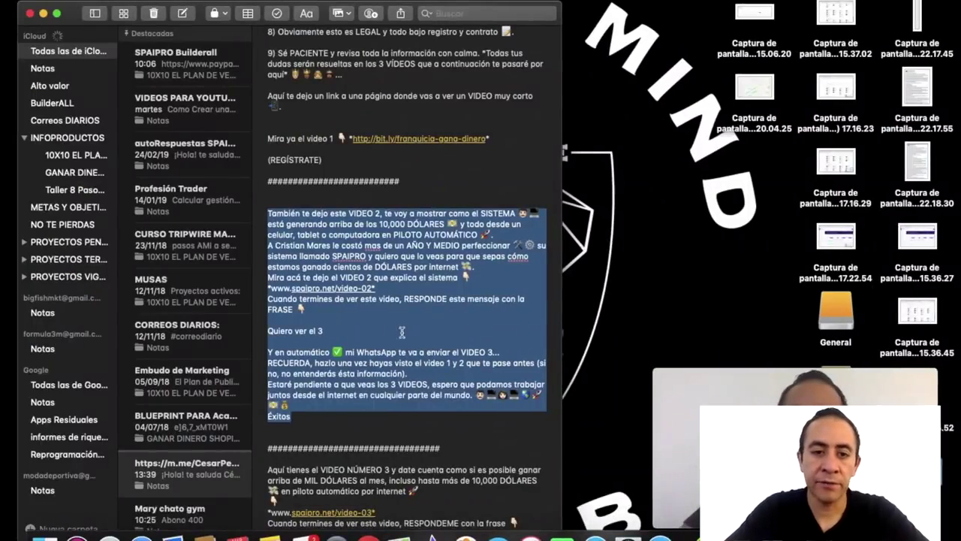
{"action": "left_click", "coordinate": [431, 331]}
{"action": "scroll", "coordinate": [311, 239], "scroll_direction": "down", "scroll_amount": 4}
{"action": "left_click", "coordinate": [312, 242]}
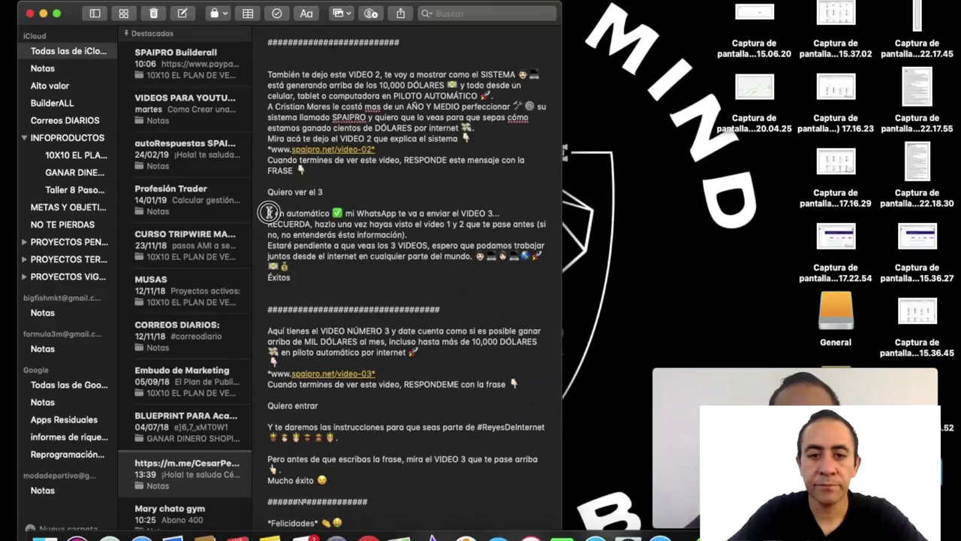
{"action": "left_click", "coordinate": [333, 193]}
{"action": "scroll", "coordinate": [335, 143], "scroll_direction": "down", "scroll_amount": 2}
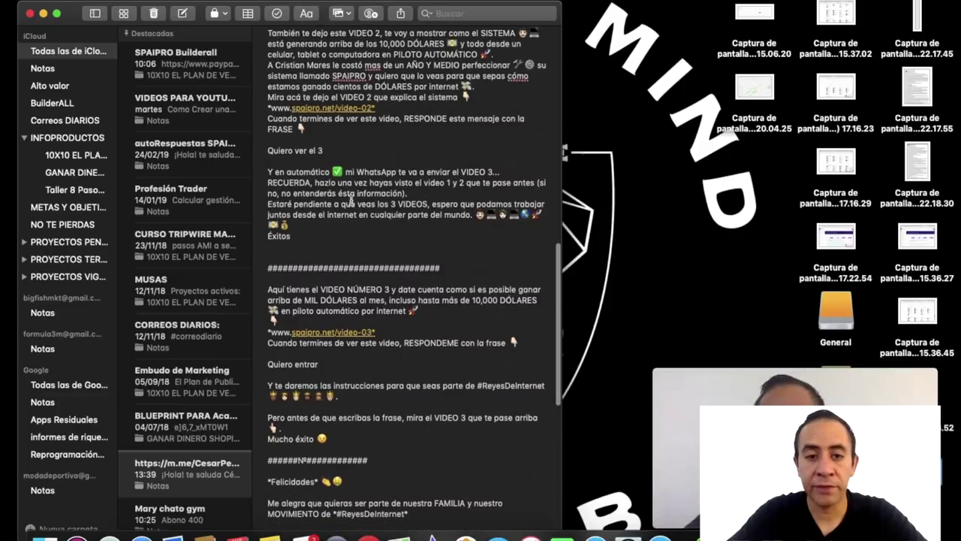
{"action": "scroll", "coordinate": [350, 200], "scroll_direction": "down", "scroll_amount": 3}
{"action": "scroll", "coordinate": [347, 208], "scroll_direction": "down", "scroll_amount": 3}
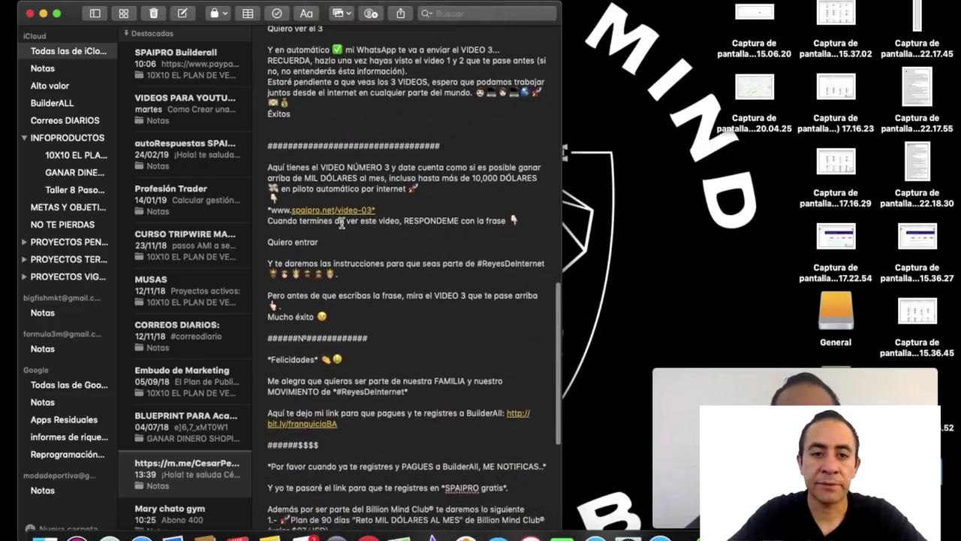
{"action": "left_click_drag", "start_coordinate": [268, 166], "coordinate": [425, 188]}
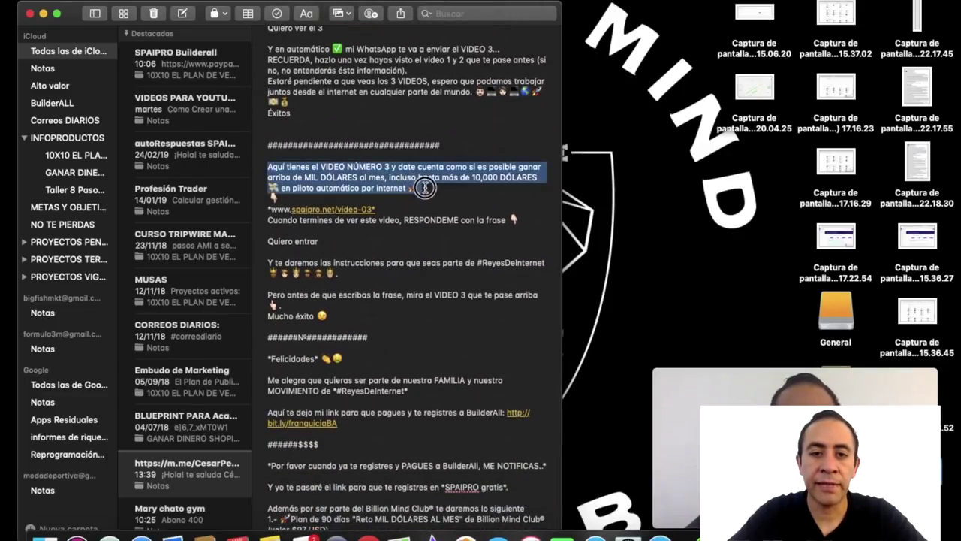
{"action": "left_click", "coordinate": [314, 192]}
{"action": "left_click_drag", "start_coordinate": [271, 164], "coordinate": [466, 316]}
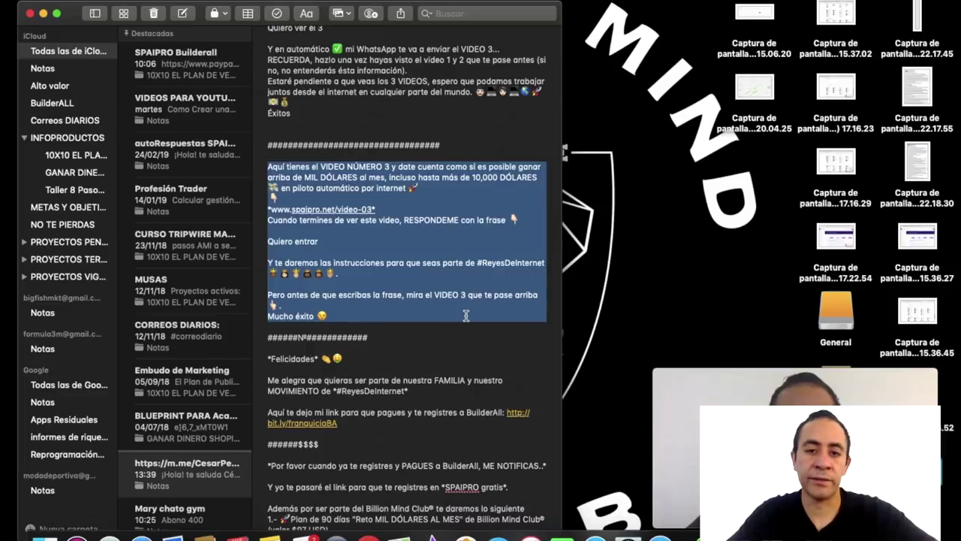
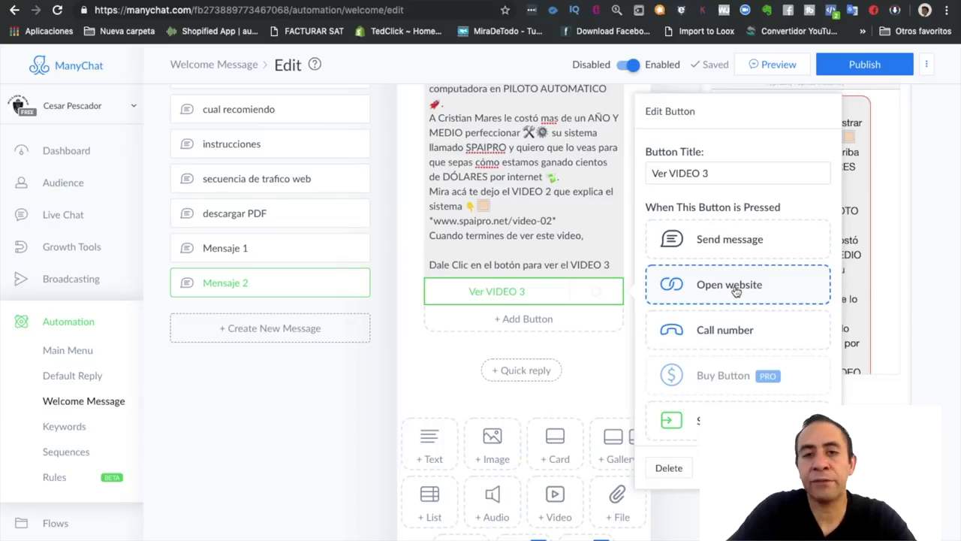
{"action": "left_click", "coordinate": [744, 289]}
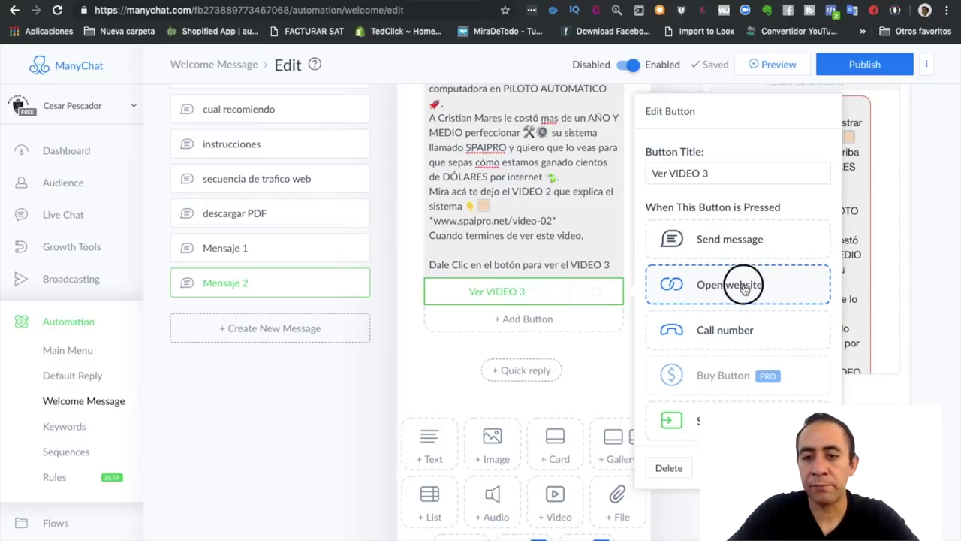
{"action": "left_click", "coordinate": [710, 315]}
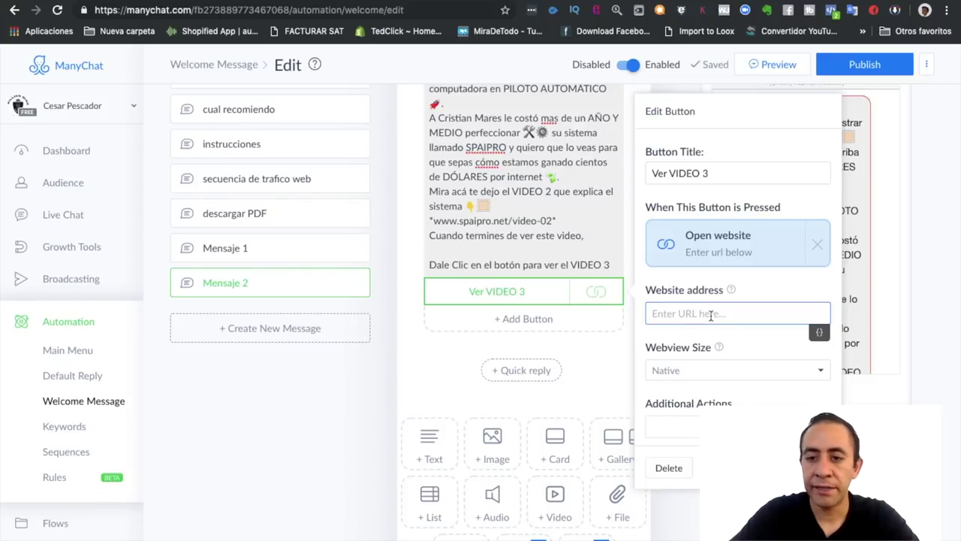
{"action": "left_click", "coordinate": [817, 244]}
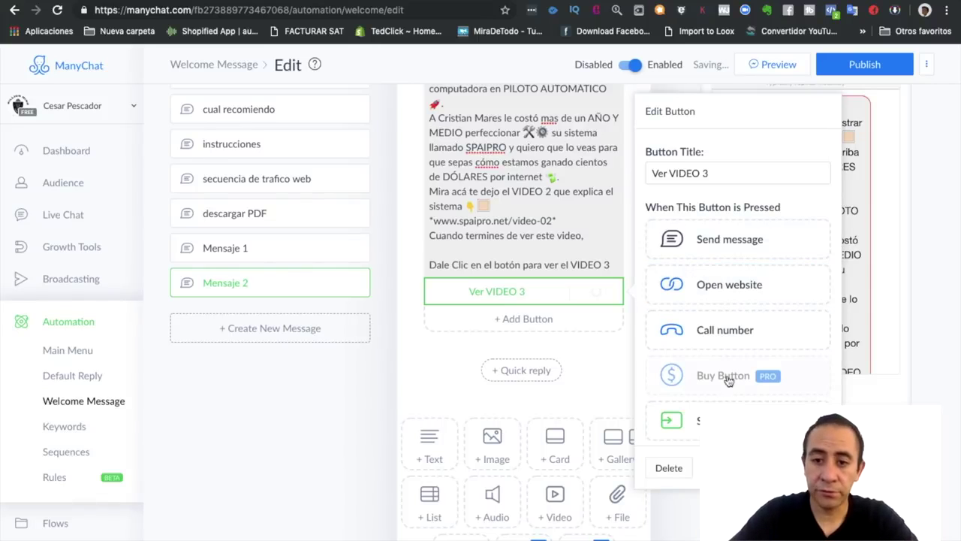
Set the Mensaje 2 button "Ver VIDEO 3" to send a new message when pressed.
{"action": "scroll", "coordinate": [728, 381], "scroll_direction": "down", "scroll_amount": 3}
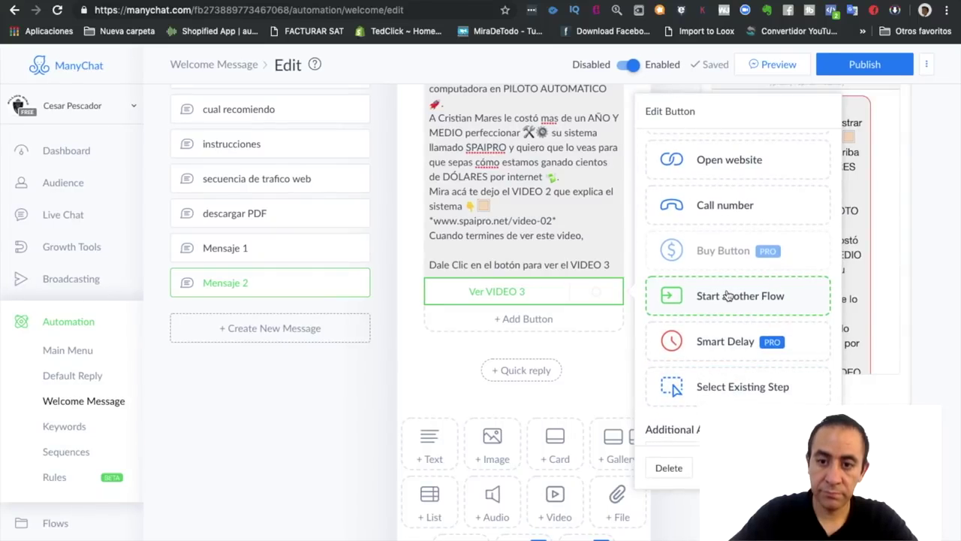
{"action": "scroll", "coordinate": [719, 388], "scroll_direction": "down", "scroll_amount": 1}
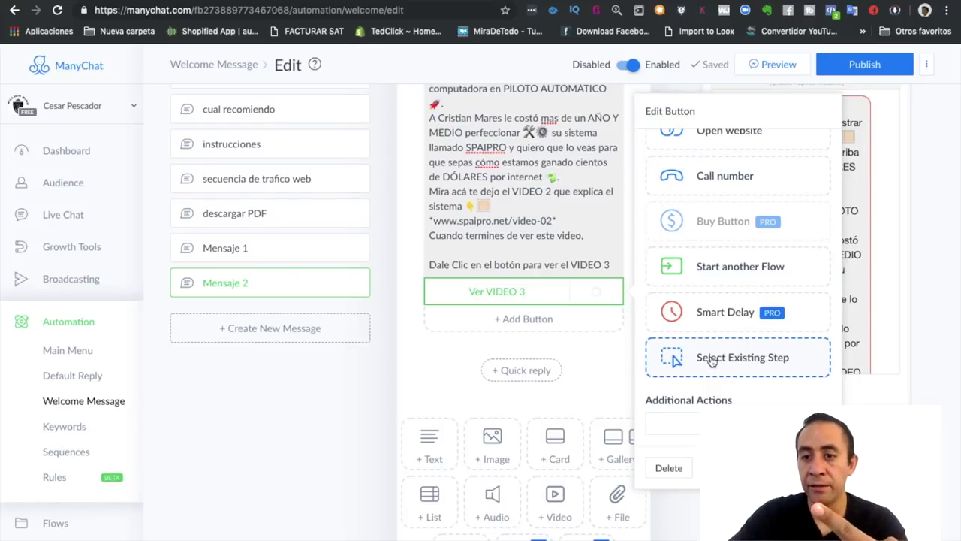
{"action": "scroll", "coordinate": [750, 259], "scroll_direction": "up", "scroll_amount": 4}
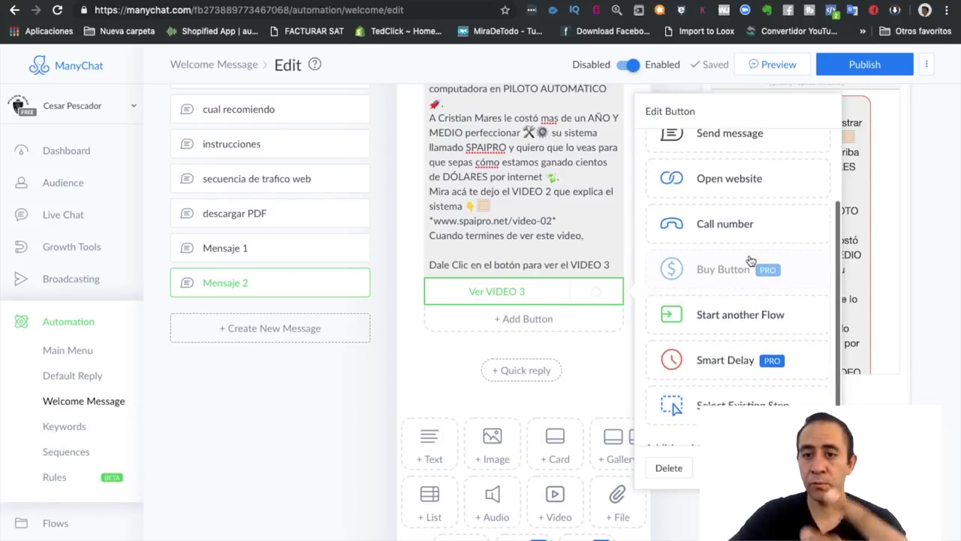
{"action": "scroll", "coordinate": [751, 261], "scroll_direction": "up", "scroll_amount": 1}
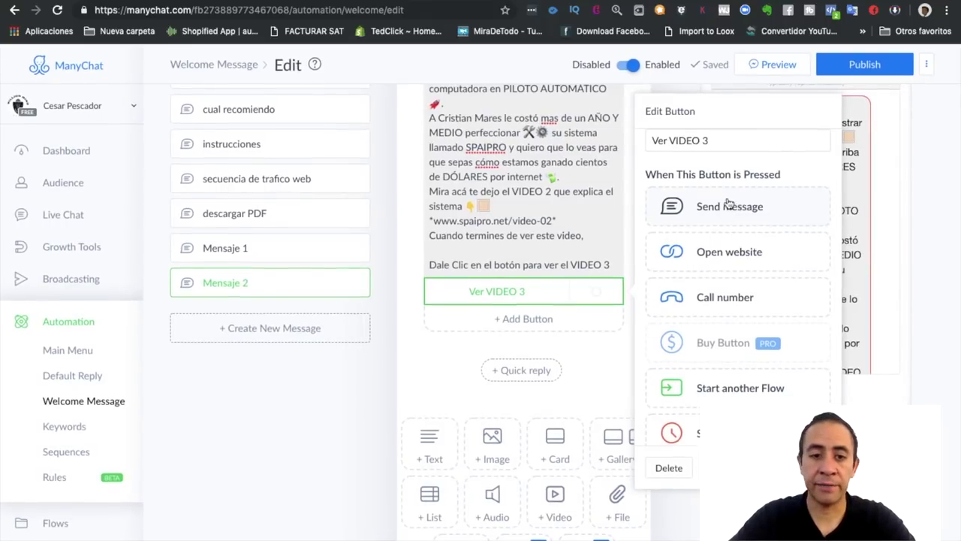
{"action": "left_click", "coordinate": [727, 207]}
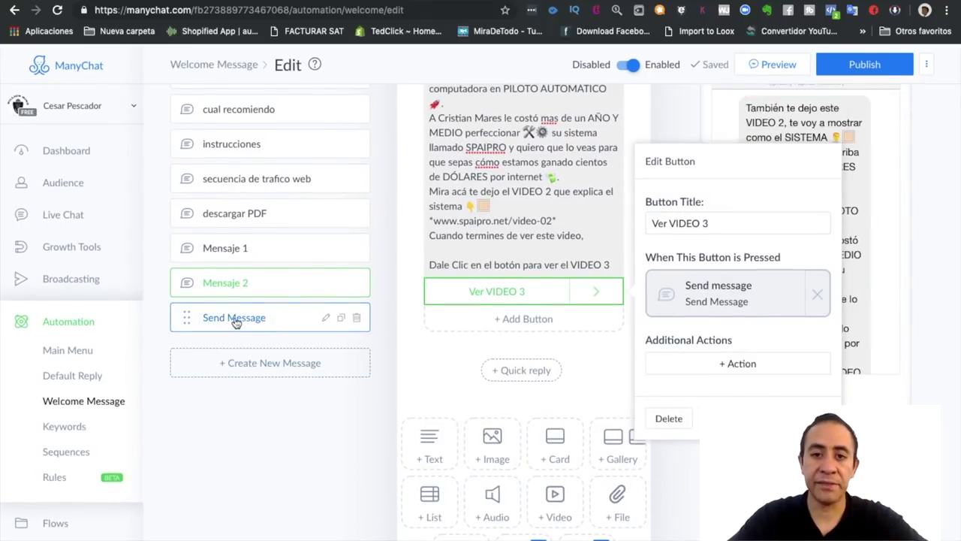
Open the new Send Message step and paste the copied VIDEO 3 text into its empty text block.
{"action": "left_click", "coordinate": [233, 318]}
{"action": "left_click", "coordinate": [470, 158]}
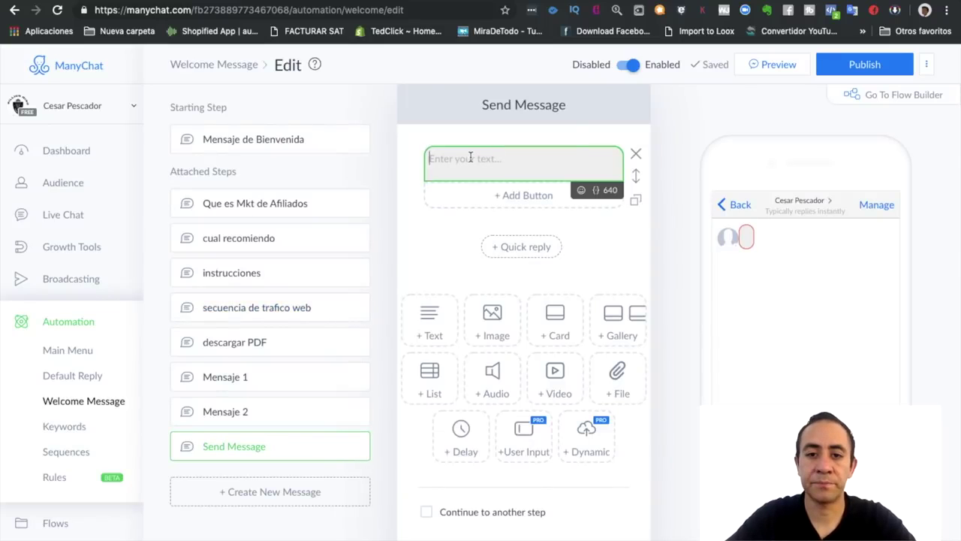
{"action": "key", "text": "ctrl+v"}
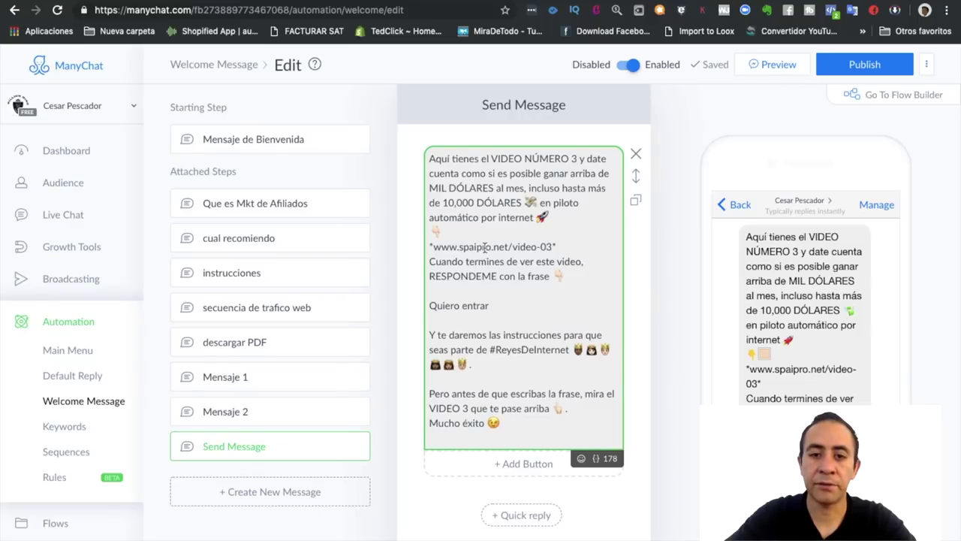
{"action": "left_click_drag", "start_coordinate": [434, 247], "coordinate": [553, 246]}
{"action": "key", "text": "ctrl+c"}
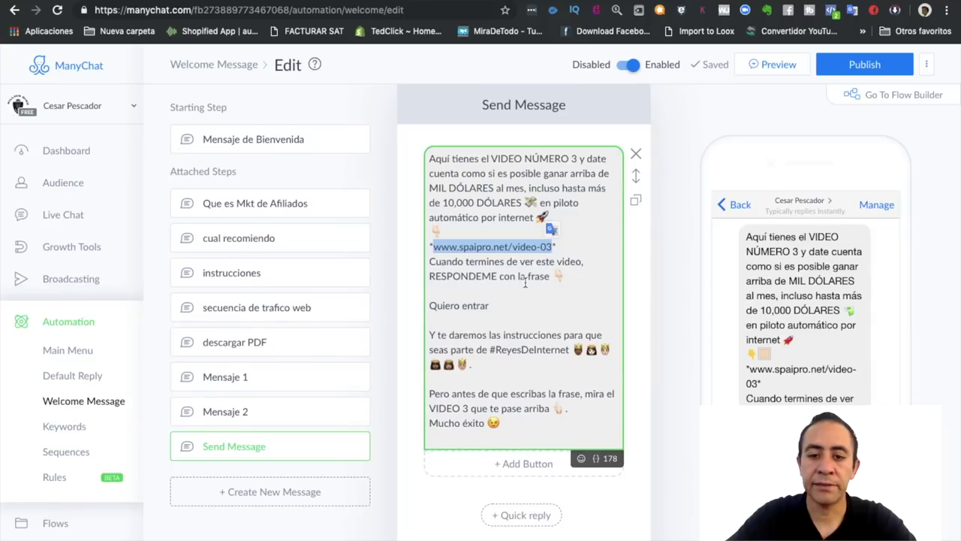
{"action": "scroll", "coordinate": [525, 283], "scroll_direction": "down", "scroll_amount": 1}
{"action": "left_click", "coordinate": [531, 451]}
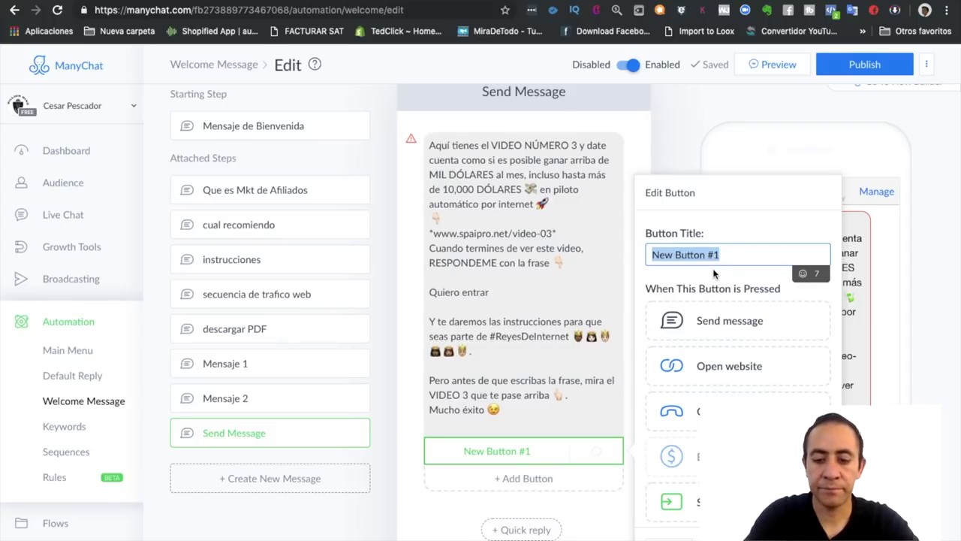
{"action": "key", "text": "ctrl+v"}
{"action": "key", "text": "ctrl+a"}
{"action": "key", "text": "ctrl+c"}
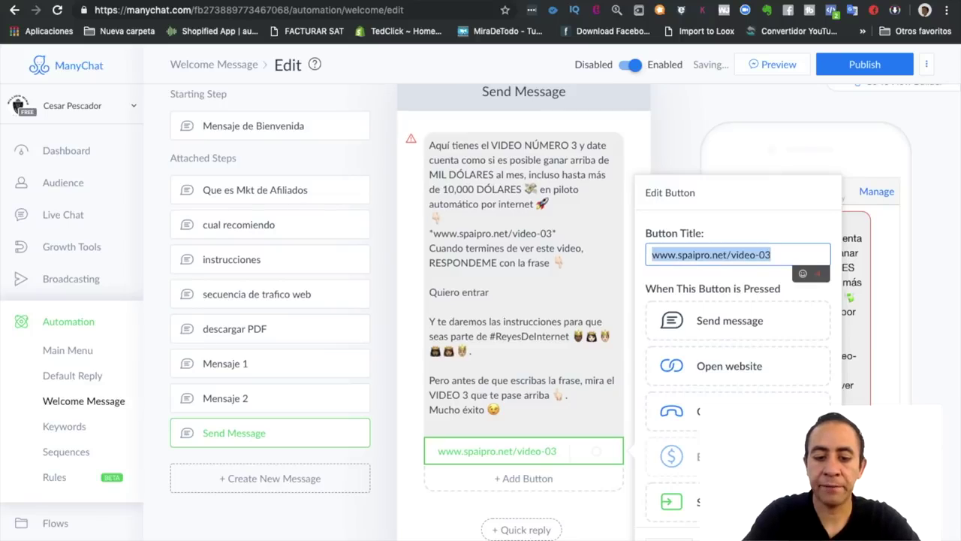
{"action": "type", "text": "Ver VIDEO 3"}
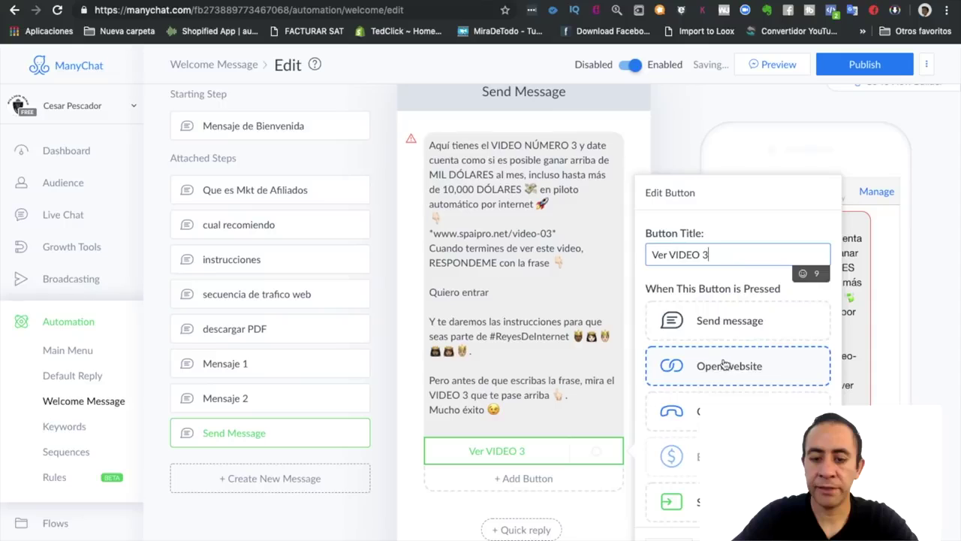
{"action": "left_click", "coordinate": [719, 366]}
{"action": "left_click", "coordinate": [696, 394]}
{"action": "key", "text": "ctrl+v"}
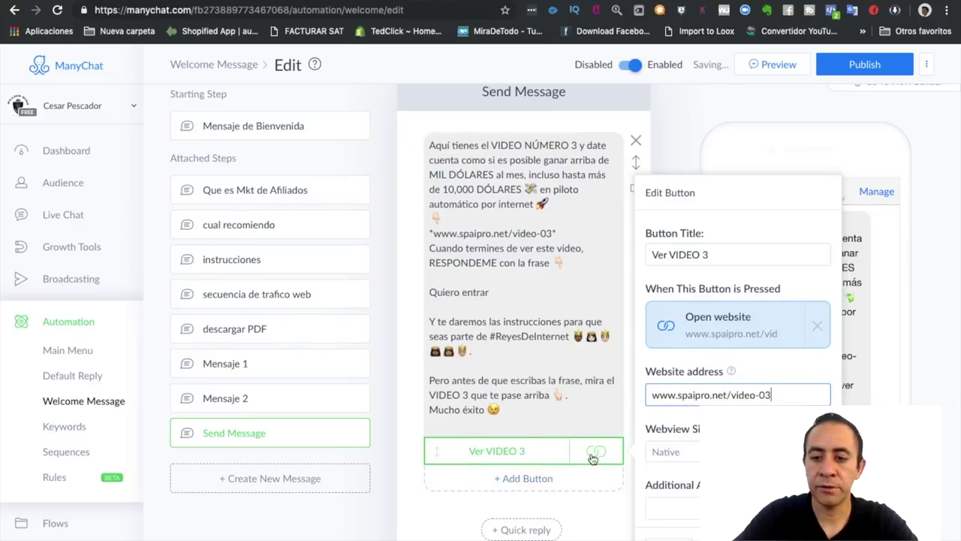
{"action": "left_click", "coordinate": [636, 141]}
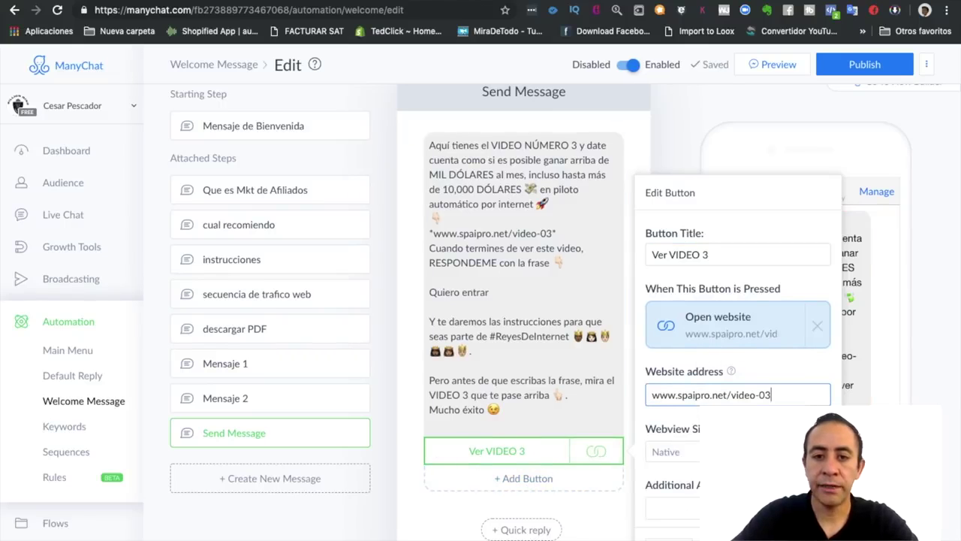
Move the text from "Cuando termines de ver este video" through "Mucho éxito" into a new text block below the "Ver VIDEO 3" button.
{"action": "left_click", "coordinate": [476, 263]}
{"action": "left_click_drag", "start_coordinate": [431, 292], "coordinate": [499, 319]}
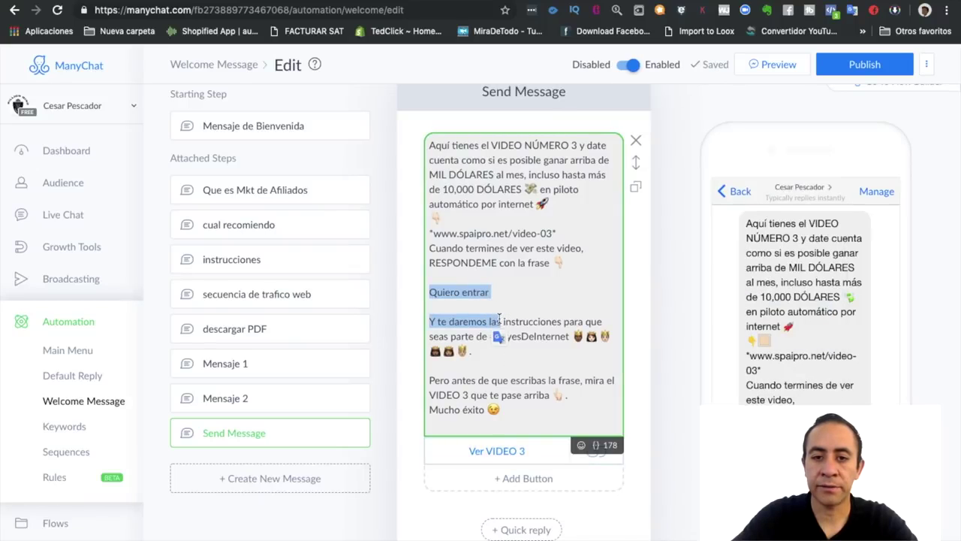
{"action": "left_click", "coordinate": [446, 253]}
{"action": "left_click_drag", "start_coordinate": [430, 249], "coordinate": [524, 390]}
{"action": "key", "text": "BackSpace"}
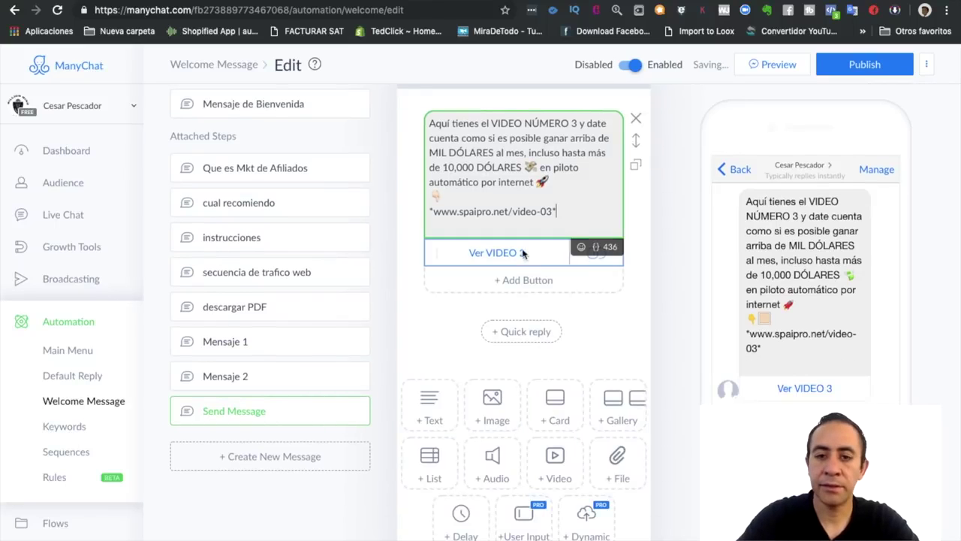
{"action": "key", "text": "BackSpace"}
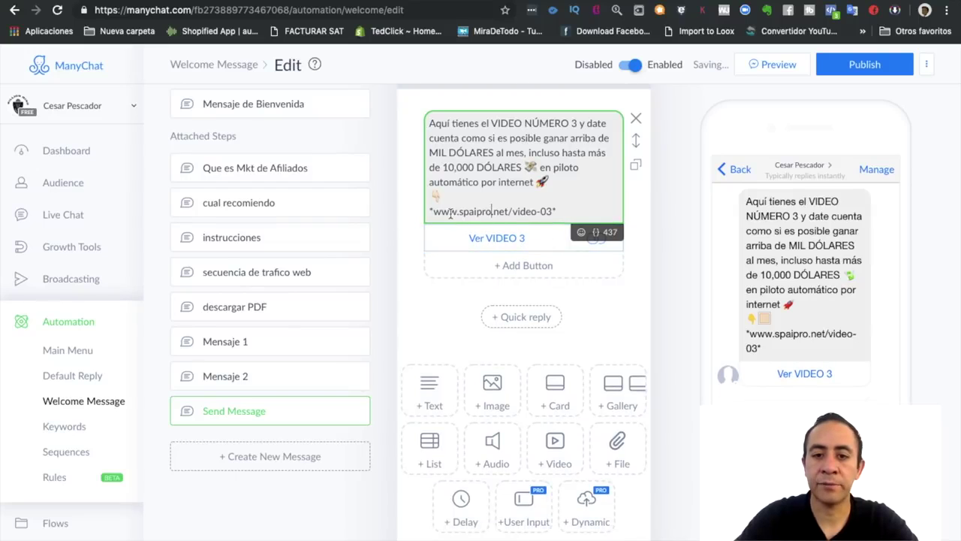
{"action": "left_click", "coordinate": [430, 389]}
{"action": "key", "text": "ctrl+v"}
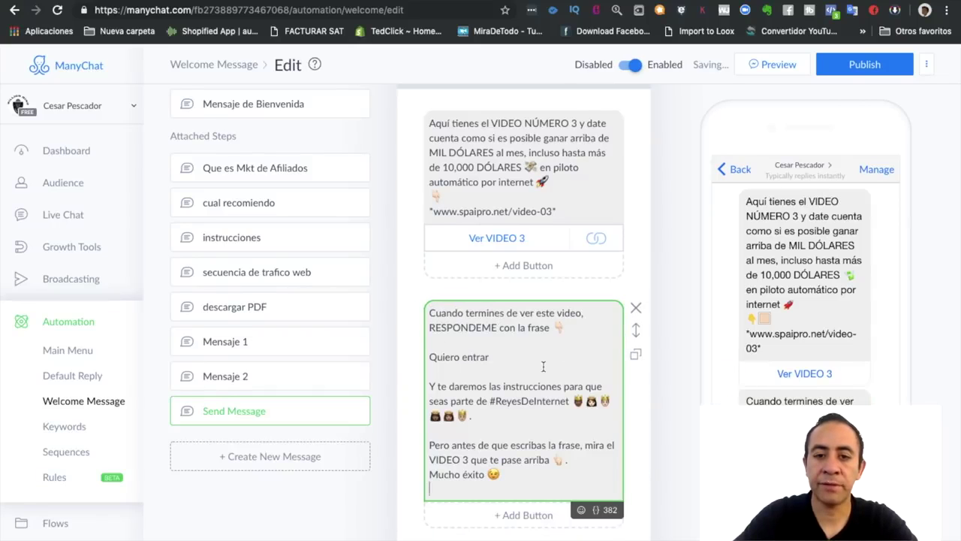
Add the line "o haz clic en el botón de abajo" below "Quiero entrar" in the second text block, set off by a blank line.
{"action": "scroll", "coordinate": [543, 366], "scroll_direction": "down", "scroll_amount": 3}
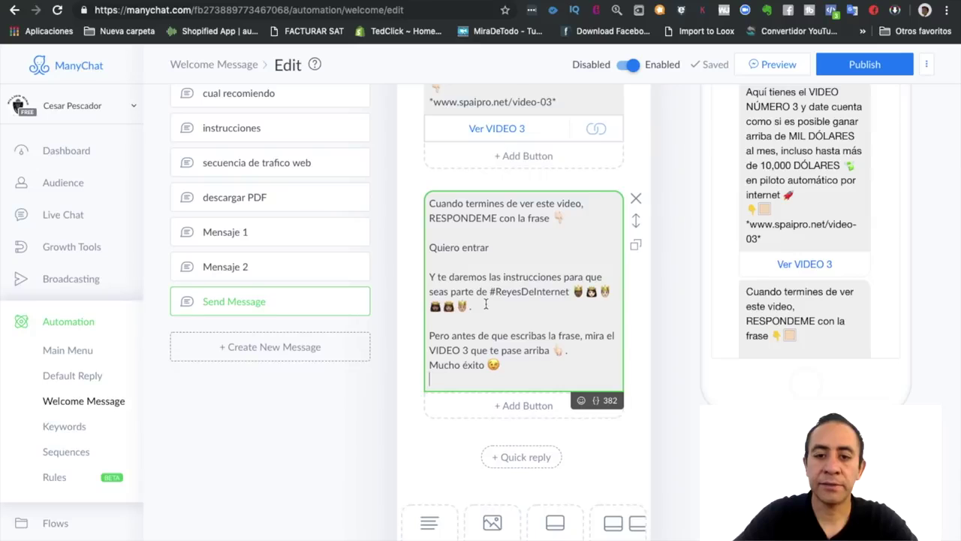
{"action": "scroll", "coordinate": [517, 335], "scroll_direction": "down", "scroll_amount": 2}
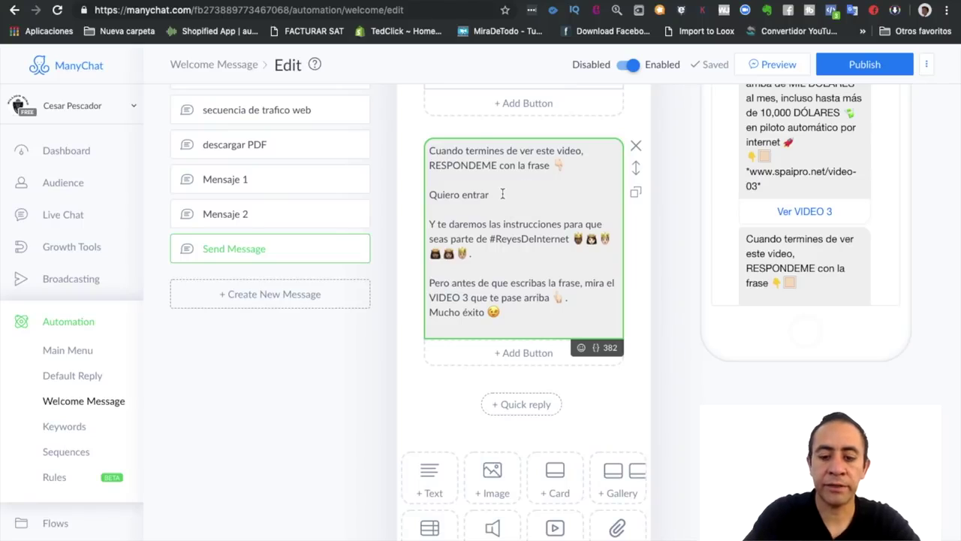
{"action": "type", "text": "o"}
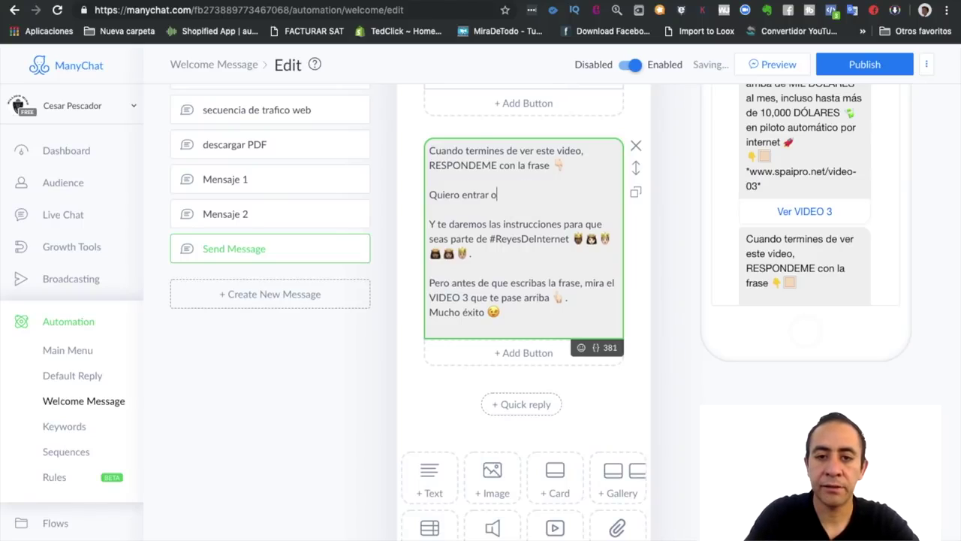
{"action": "key", "text": "BackSpace"}
{"action": "key", "text": "Return"}
{"action": "key", "text": "Return"}
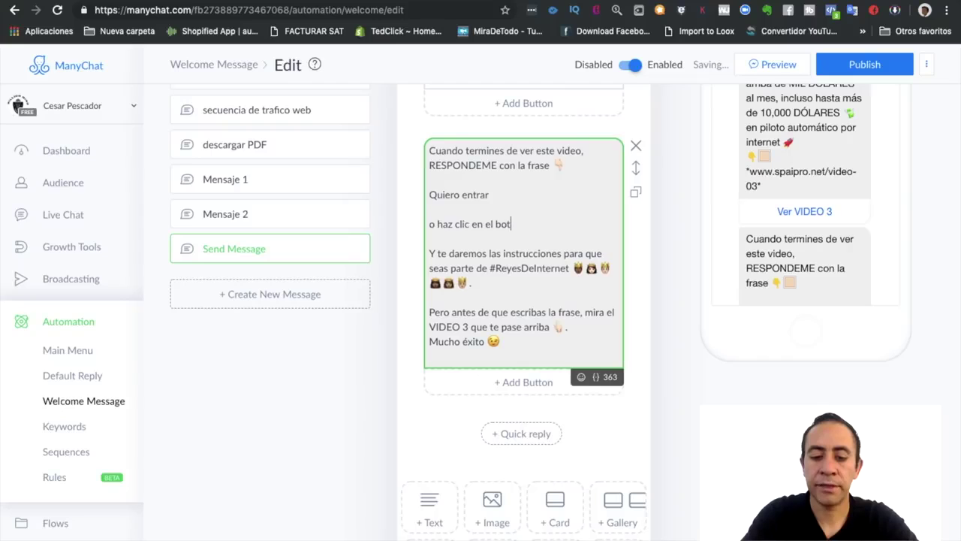
{"action": "type", "text": "o haz clic en el botón de aba"}
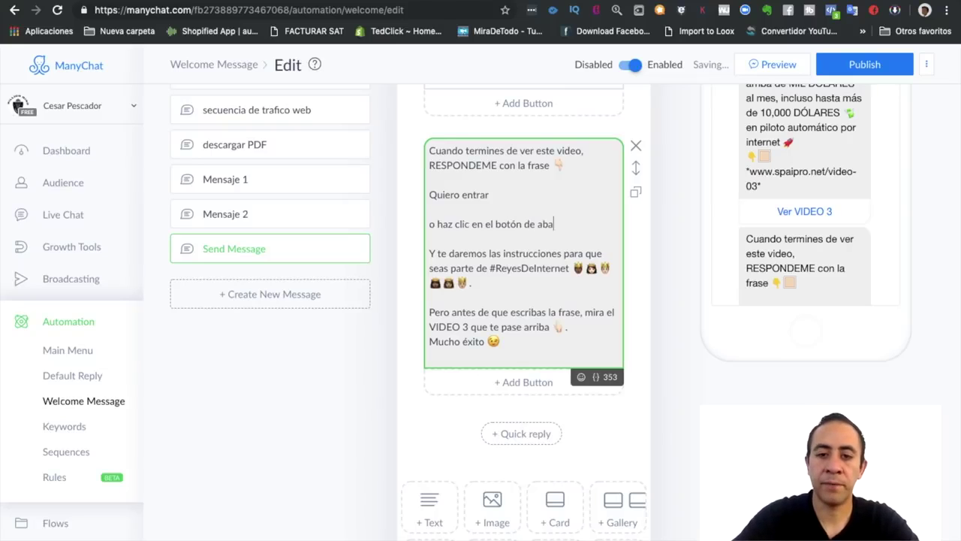
{"action": "type", "text": "jo"}
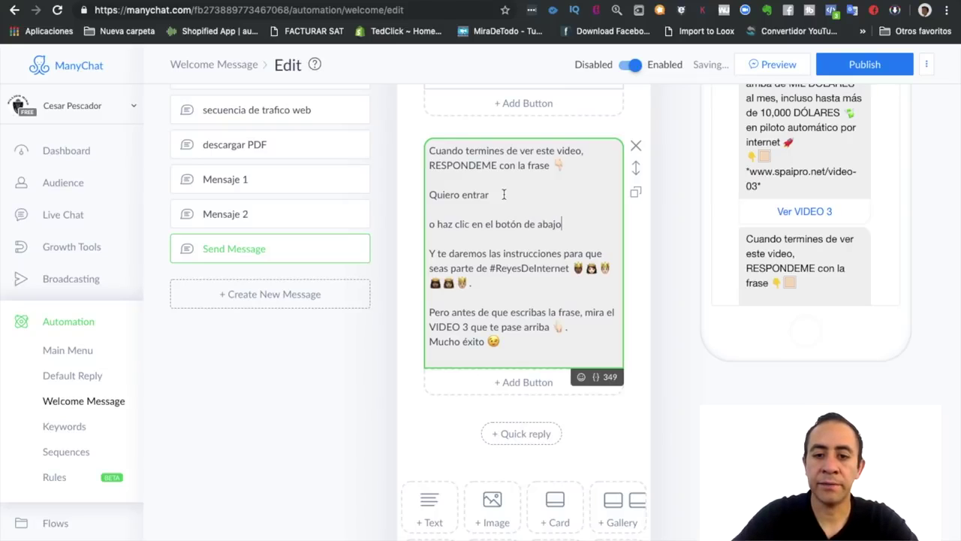
Add a button titled "Quiero entrar" below the "Cuando termines de ver este video" text block.
{"action": "left_click", "coordinate": [516, 382]}
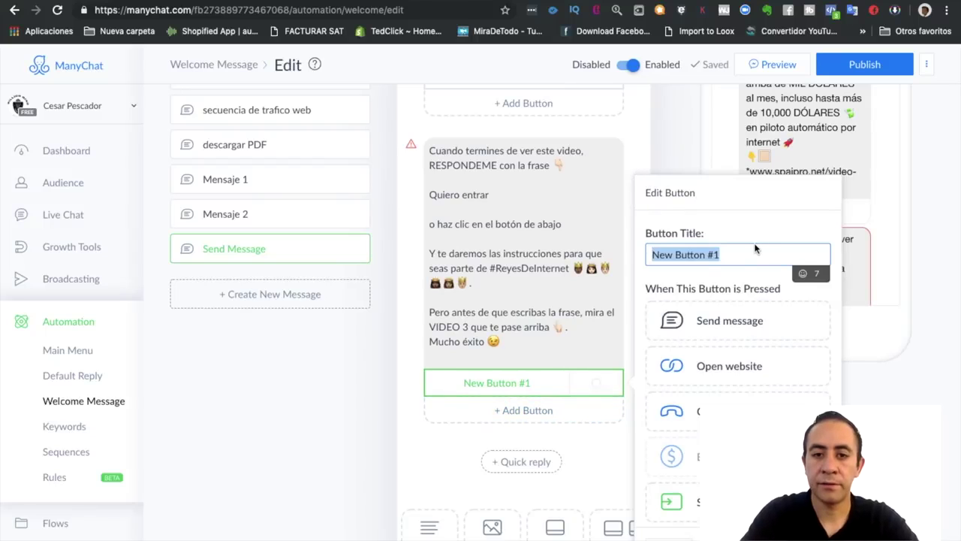
{"action": "type", "text": "Quiero entrar"}
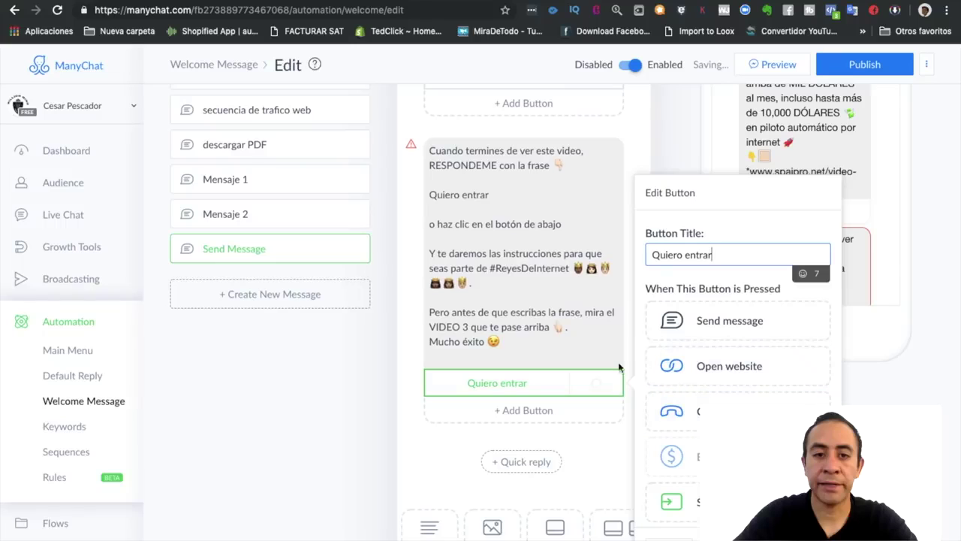
{"action": "key", "text": "super+Tab"}
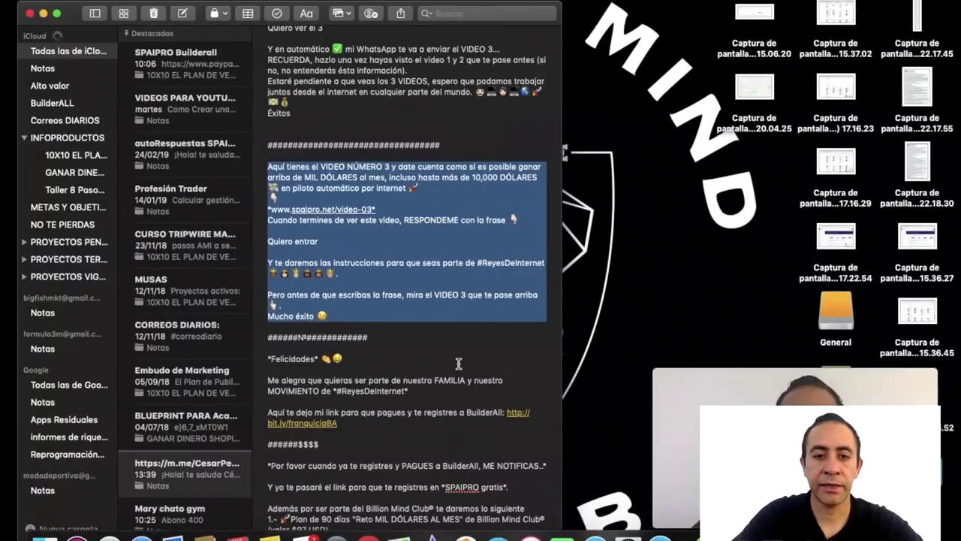
{"action": "left_click", "coordinate": [395, 353]}
{"action": "scroll", "coordinate": [396, 353], "scroll_direction": "down", "scroll_amount": 5}
{"action": "left_click", "coordinate": [281, 204]}
{"action": "left_click_drag", "start_coordinate": [280, 204], "coordinate": [360, 275]}
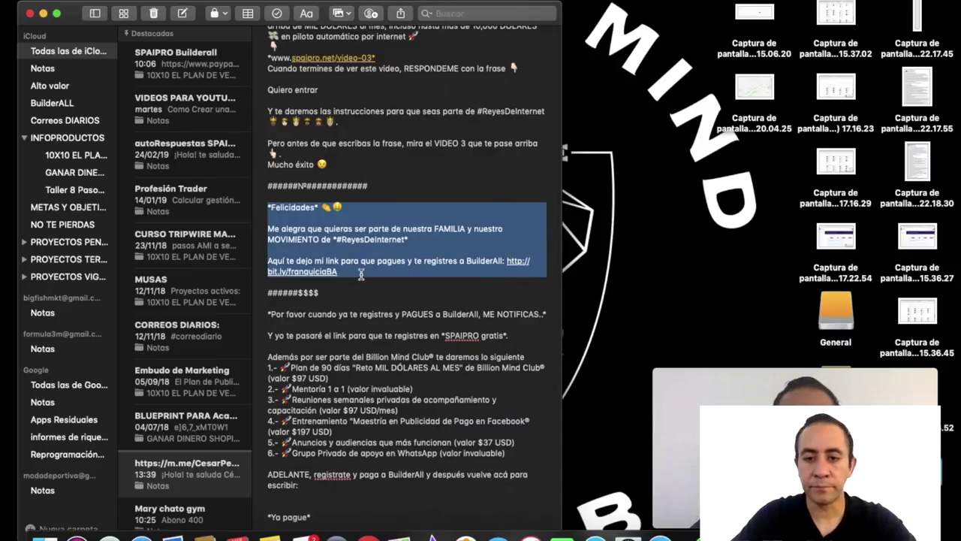
{"action": "key", "text": "super+Tab"}
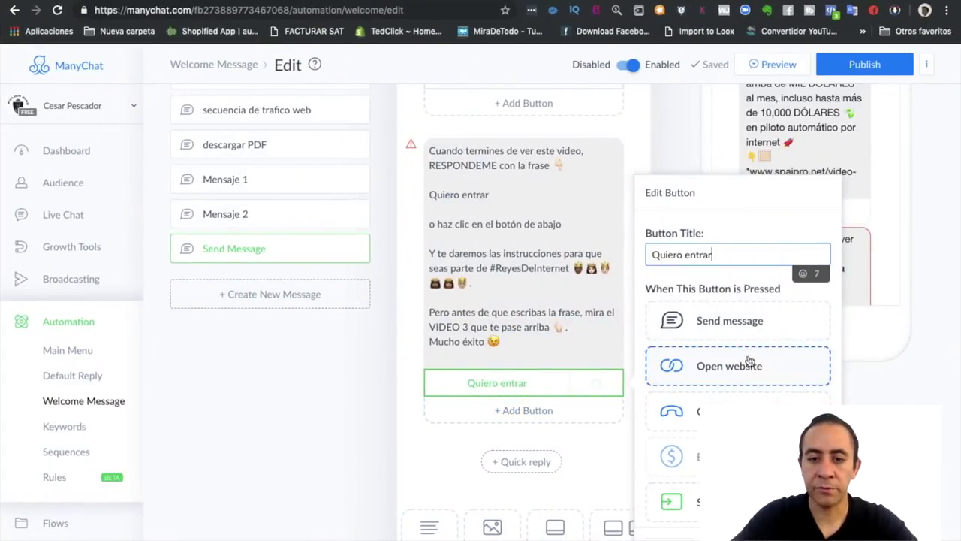
Make the "Quiero entrar" button send a new message, and rename the current VIDEO 3 message "mensaje 3".
{"action": "left_click", "coordinate": [729, 321]}
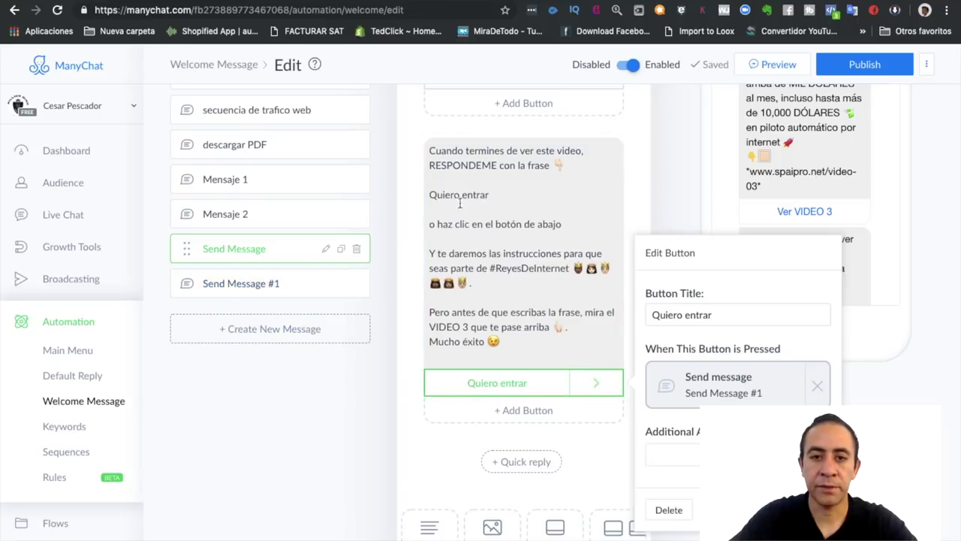
{"action": "left_click", "coordinate": [240, 249]}
{"action": "left_click", "coordinate": [502, 105]}
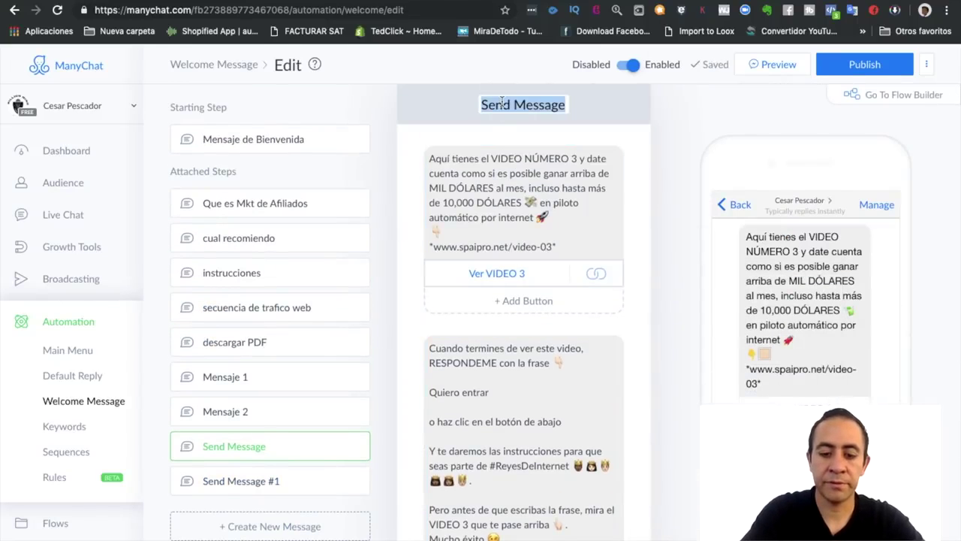
{"action": "type", "text": "mensaje 3"}
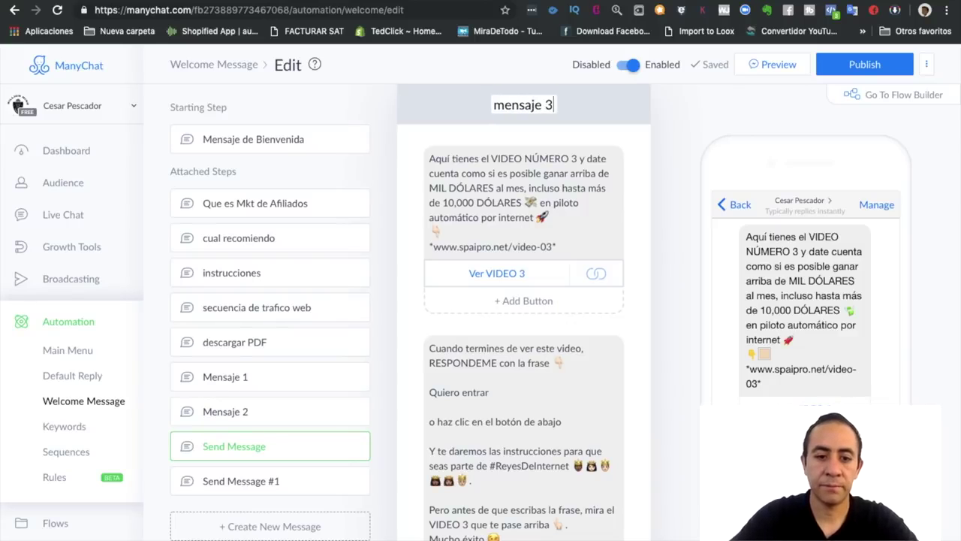
{"action": "key", "text": "Return"}
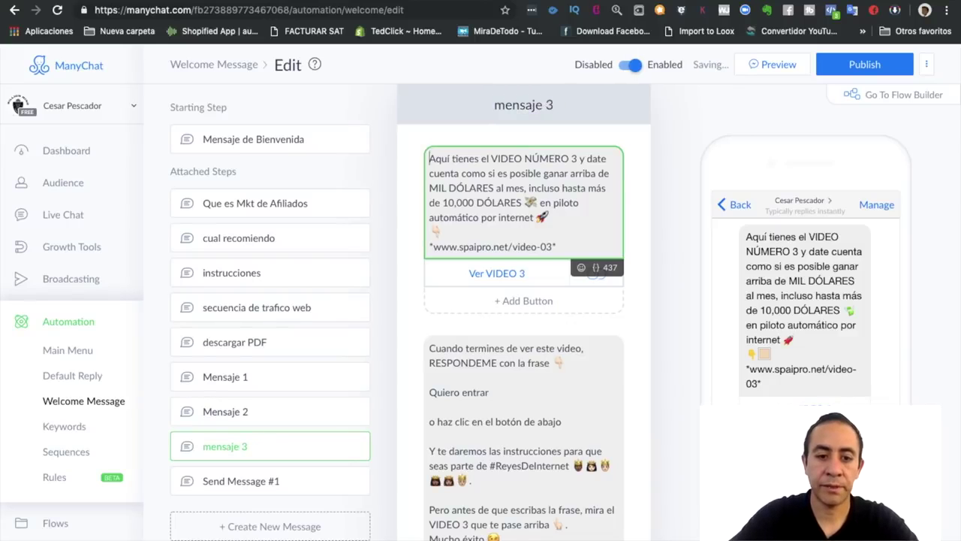
Paste the copied "*Felicidades*" text into the text block of the new message linked from mensaje 3.
{"action": "left_click", "coordinate": [224, 485]}
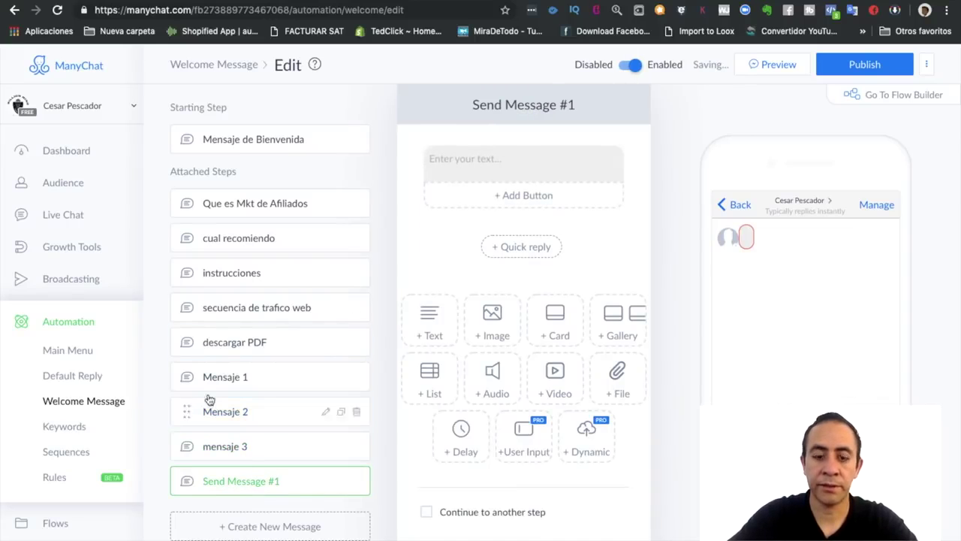
{"action": "left_click", "coordinate": [515, 157]}
{"action": "key", "text": "ctrl+v"}
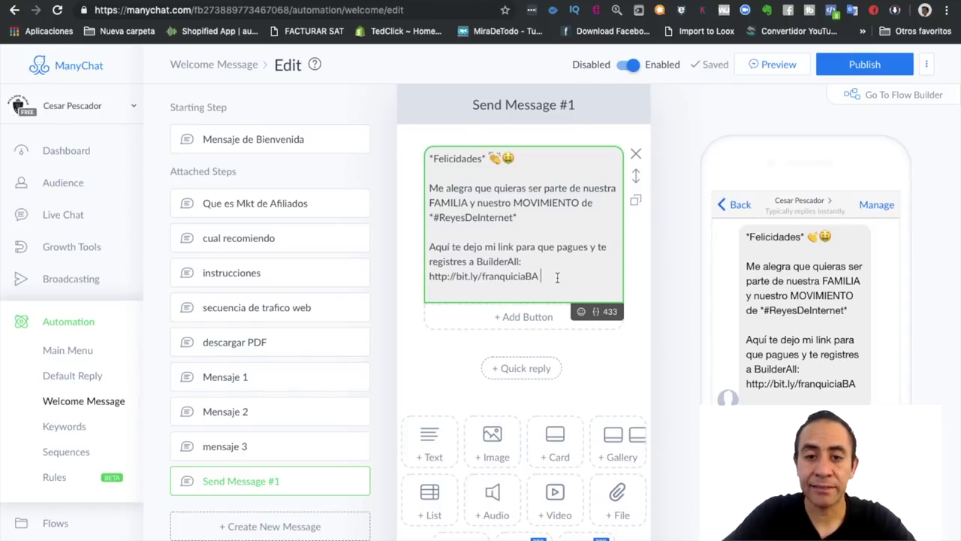
{"action": "left_click_drag", "start_coordinate": [558, 277], "coordinate": [431, 279]}
{"action": "key", "text": "ctrl+c"}
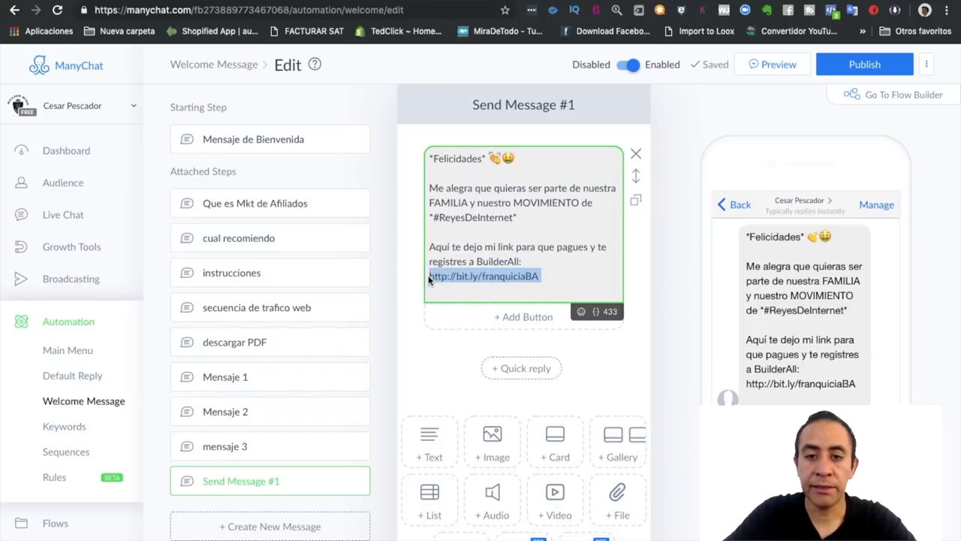
{"action": "left_click", "coordinate": [512, 319]}
{"action": "type", "text": "Abrir Cuenta"}
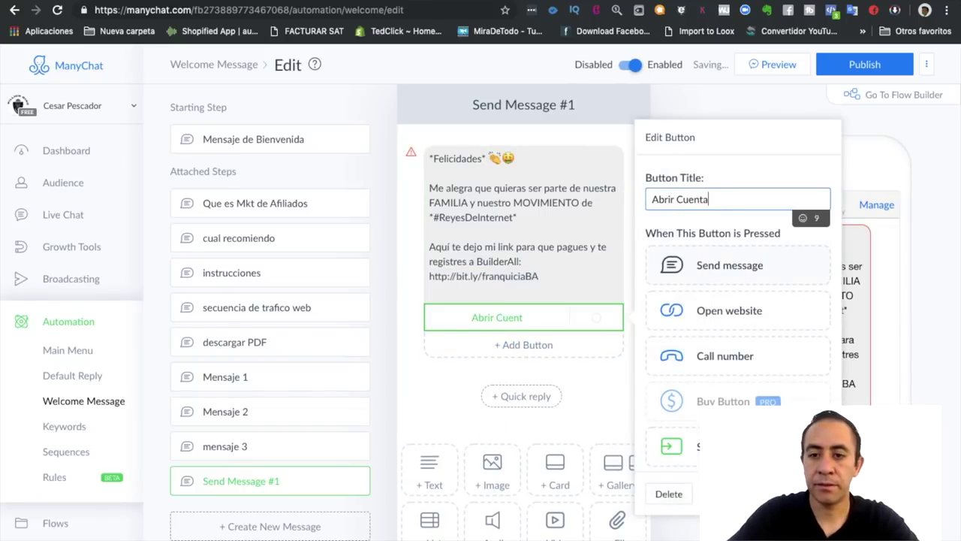
{"action": "left_click", "coordinate": [734, 313]}
{"action": "left_click", "coordinate": [817, 335]}
{"action": "key", "text": "ctrl+v"}
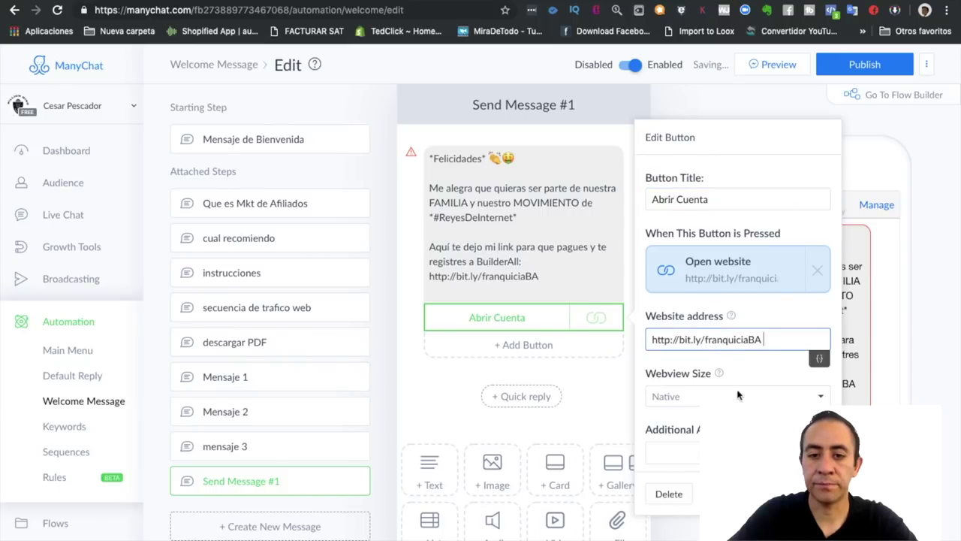
{"action": "left_click", "coordinate": [423, 376]}
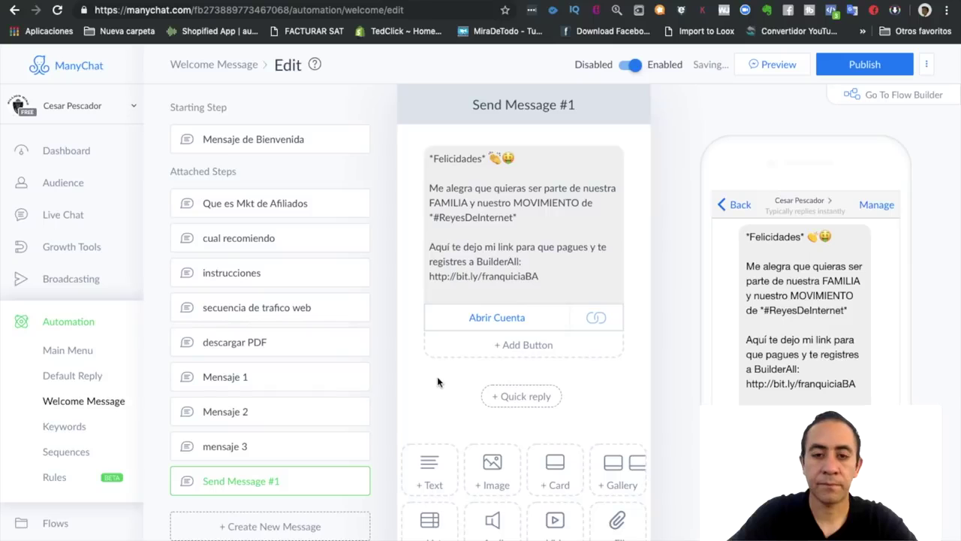
Copy the text from "*Por favor cuando ya te registres" through "*Bienvenido(a)*" in Notes and paste it into a new text block below the "Abrir Cuenta" button.
{"action": "scroll", "coordinate": [460, 388], "scroll_direction": "down", "scroll_amount": 3}
{"action": "key", "text": "ctrl+Left"}
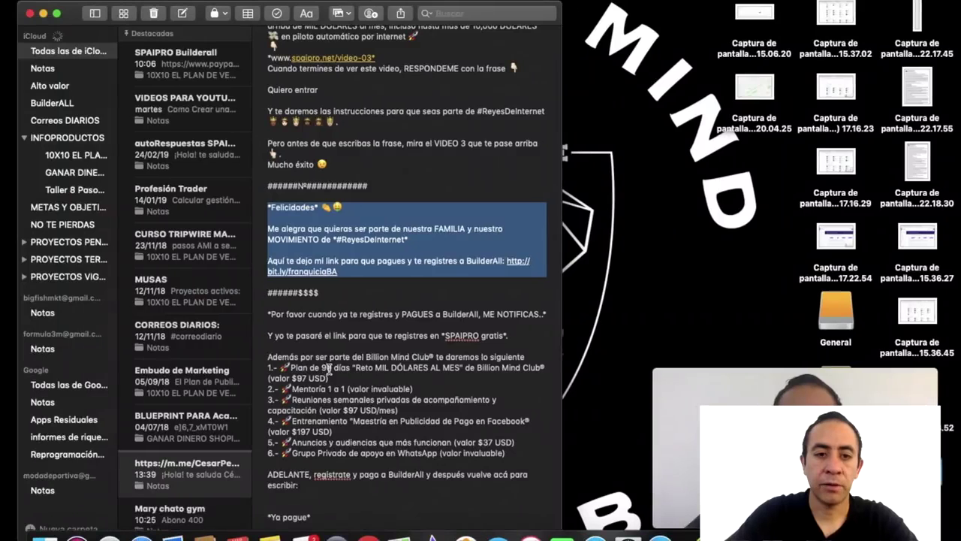
{"action": "scroll", "coordinate": [348, 343], "scroll_direction": "down", "scroll_amount": 3}
{"action": "left_click_drag", "start_coordinate": [266, 194], "coordinate": [328, 395]}
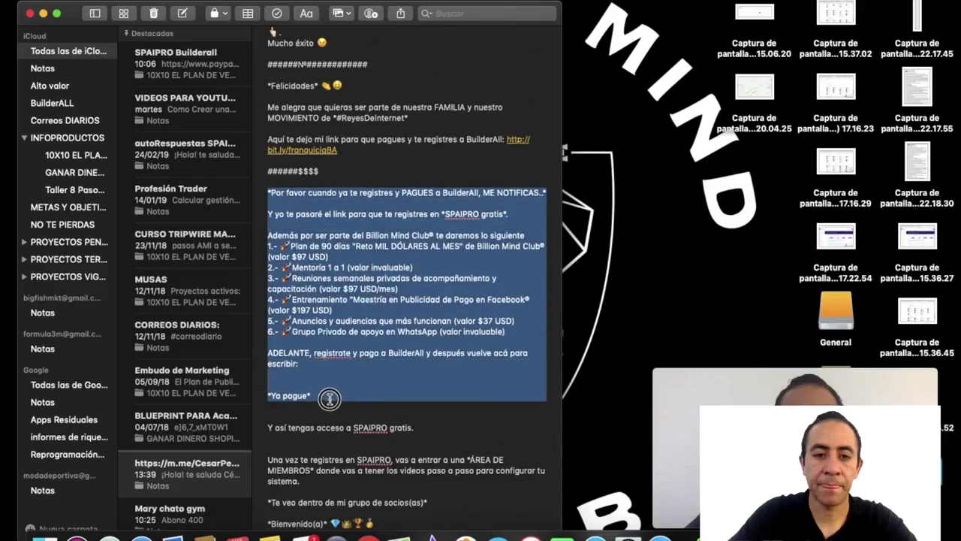
{"action": "scroll", "coordinate": [365, 367], "scroll_direction": "down", "scroll_amount": 2}
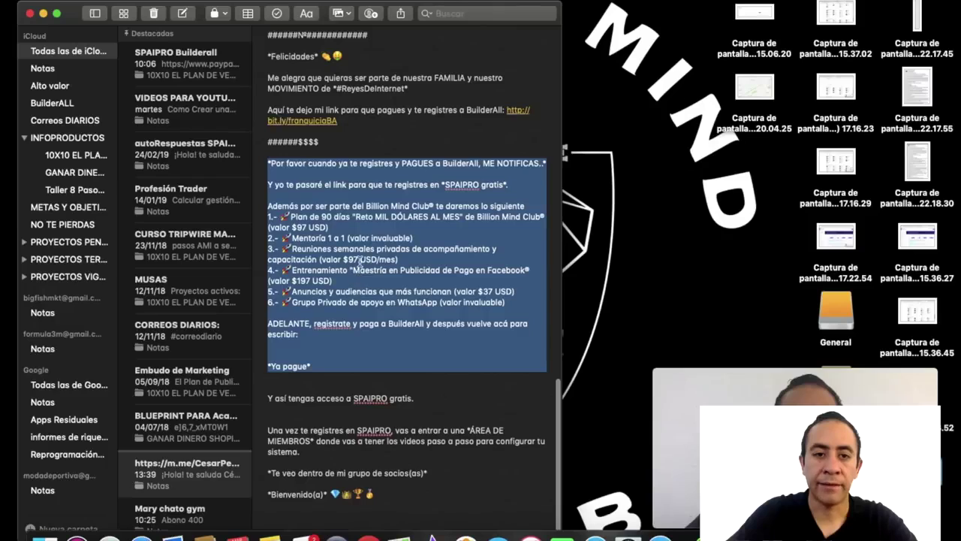
{"action": "left_click", "coordinate": [317, 175]}
{"action": "left_click_drag", "start_coordinate": [268, 163], "coordinate": [431, 492]}
{"action": "scroll", "coordinate": [378, 398], "scroll_direction": "down", "scroll_amount": 2}
{"action": "key", "text": "super+Tab"}
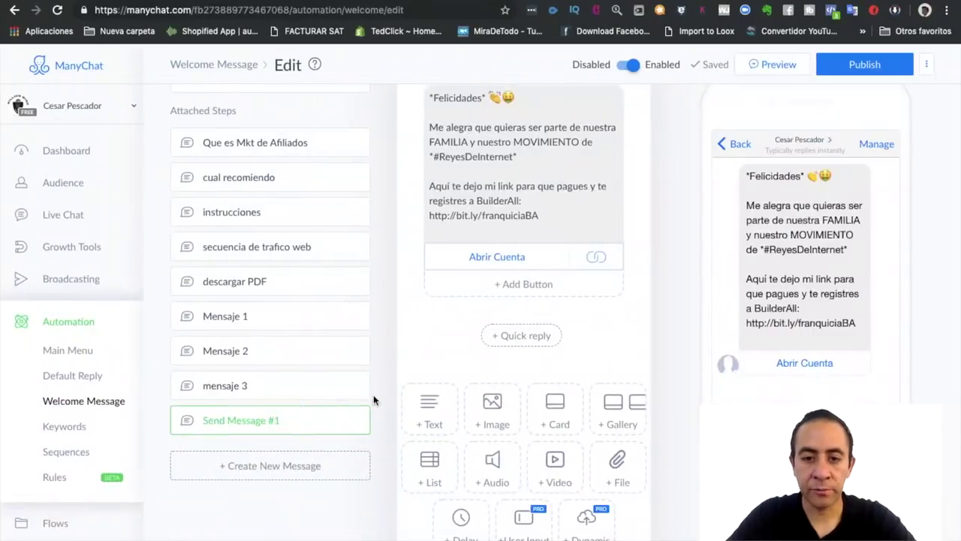
{"action": "left_click", "coordinate": [430, 404]}
{"action": "key", "text": "super+v"}
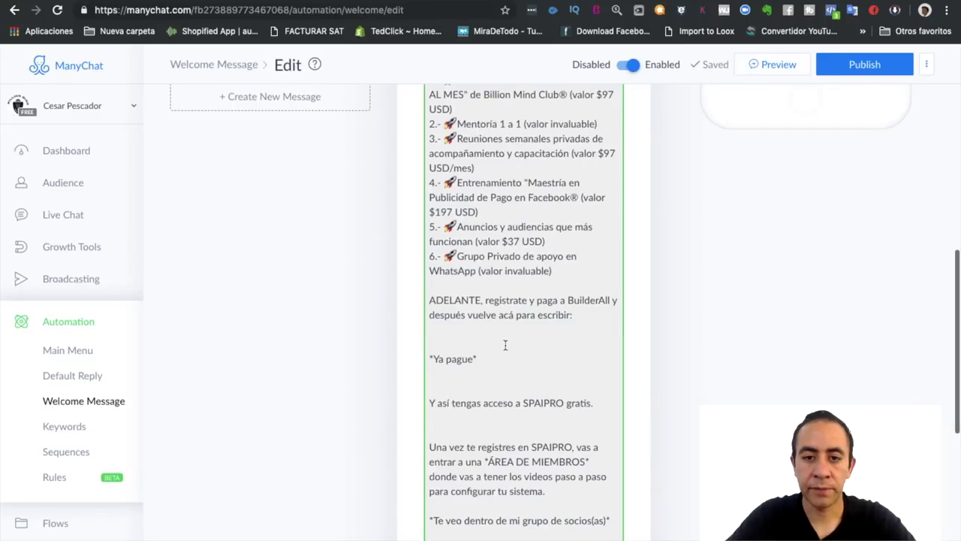
Cut the text from "ADELANTE, registrate" through "*Bienvenido(a)*" out of the second text block and remove the blank lines left at its end.
{"action": "scroll", "coordinate": [497, 361], "scroll_direction": "down", "scroll_amount": 4}
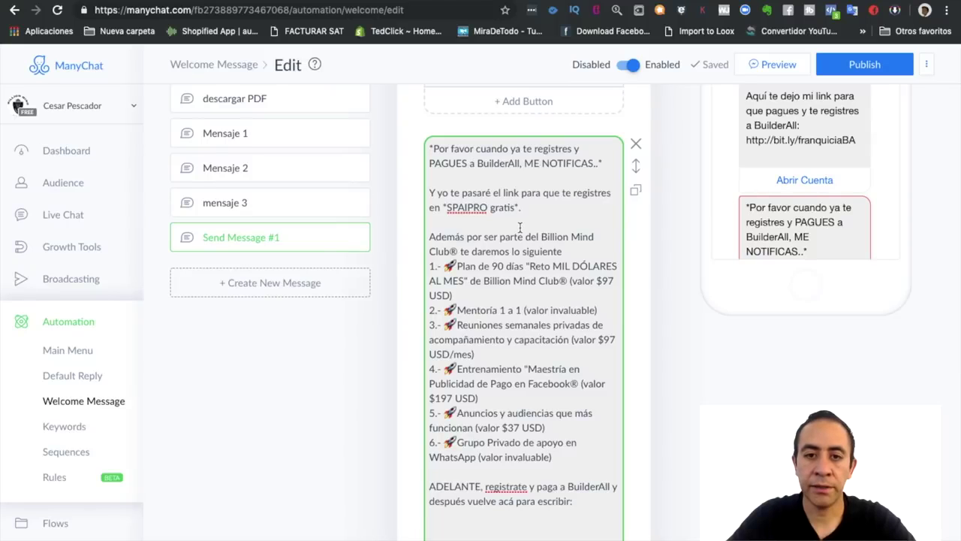
{"action": "scroll", "coordinate": [520, 227], "scroll_direction": "down", "scroll_amount": 5}
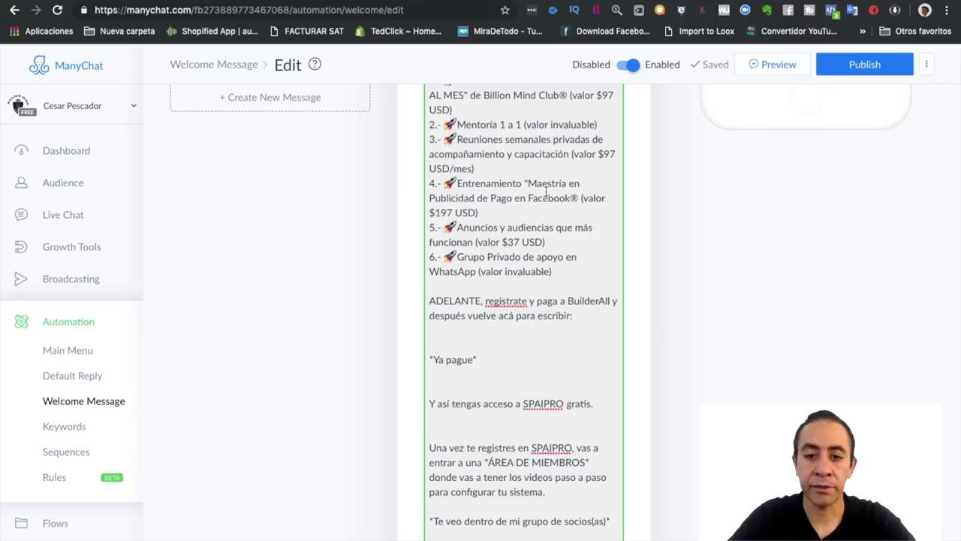
{"action": "scroll", "coordinate": [504, 275], "scroll_direction": "down", "scroll_amount": 3}
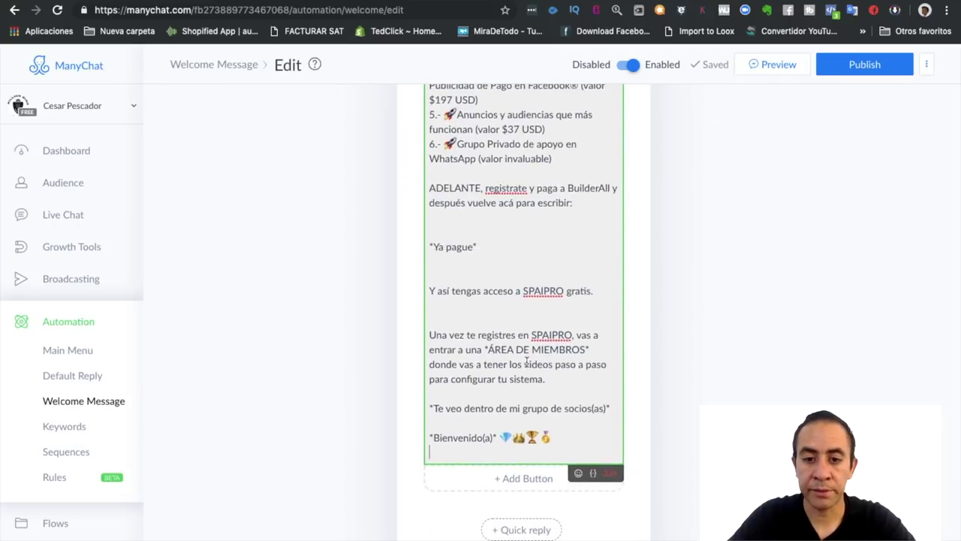
{"action": "left_click", "coordinate": [557, 453]}
{"action": "left_click_drag", "start_coordinate": [465, 453], "coordinate": [406, 189]}
{"action": "key", "text": "ctrl+c"}
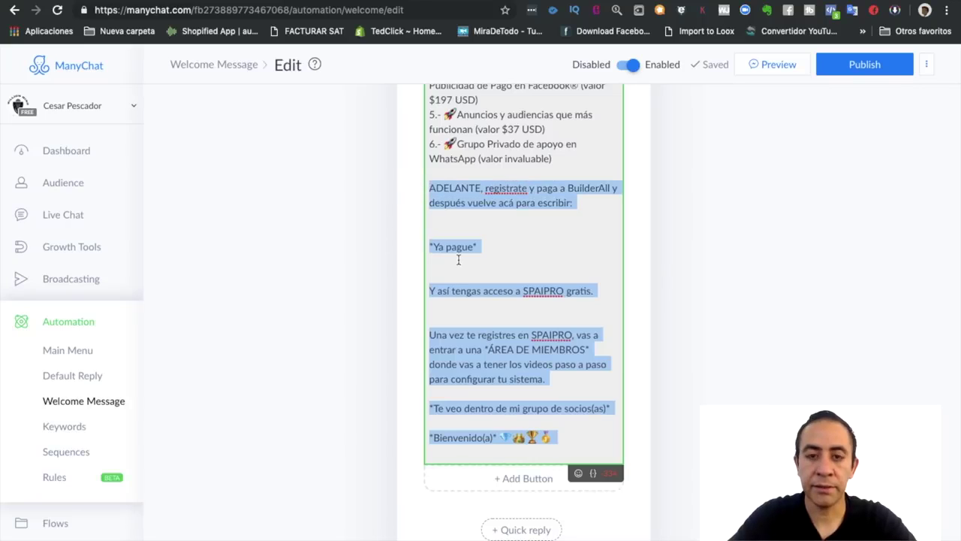
{"action": "key", "text": "BackSpace"}
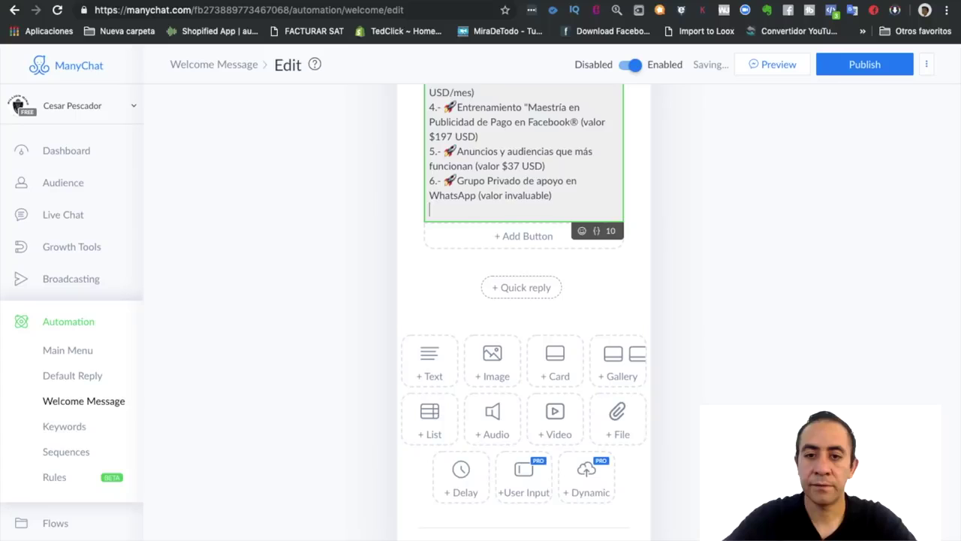
{"action": "key", "text": "BackSpace"}
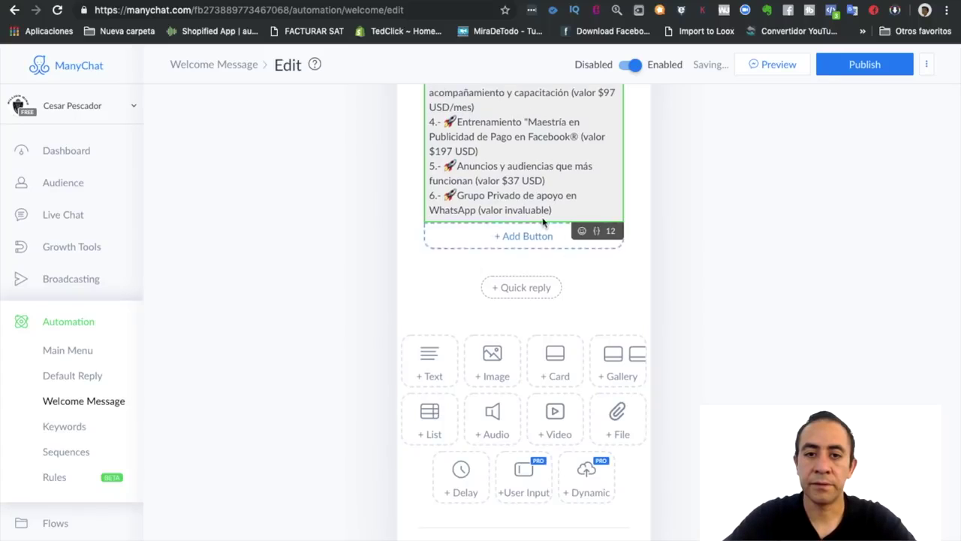
Paste the cut "ADELANTE, registrate" text into a new third text block below the list of six benefits.
{"action": "scroll", "coordinate": [552, 235], "scroll_direction": "up", "scroll_amount": 5}
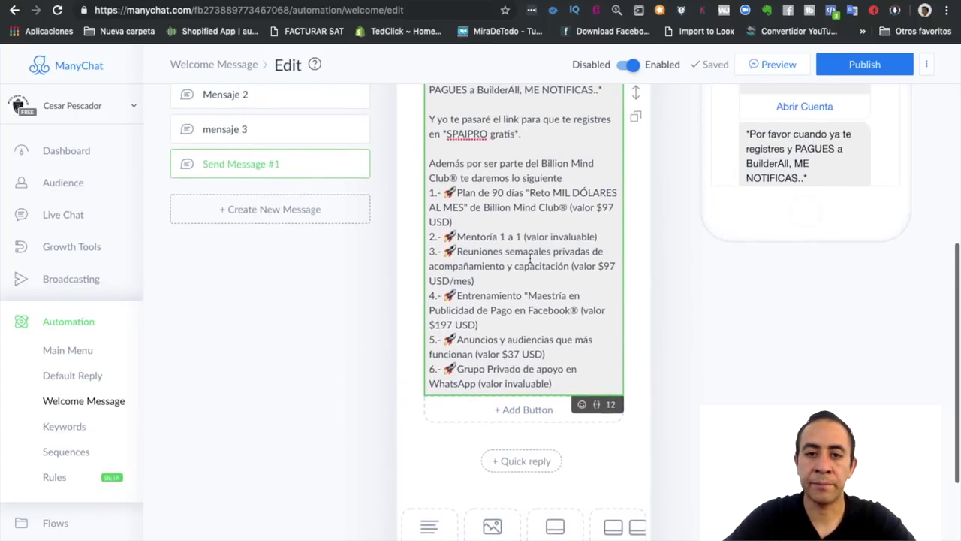
{"action": "scroll", "coordinate": [529, 247], "scroll_direction": "up", "scroll_amount": 3}
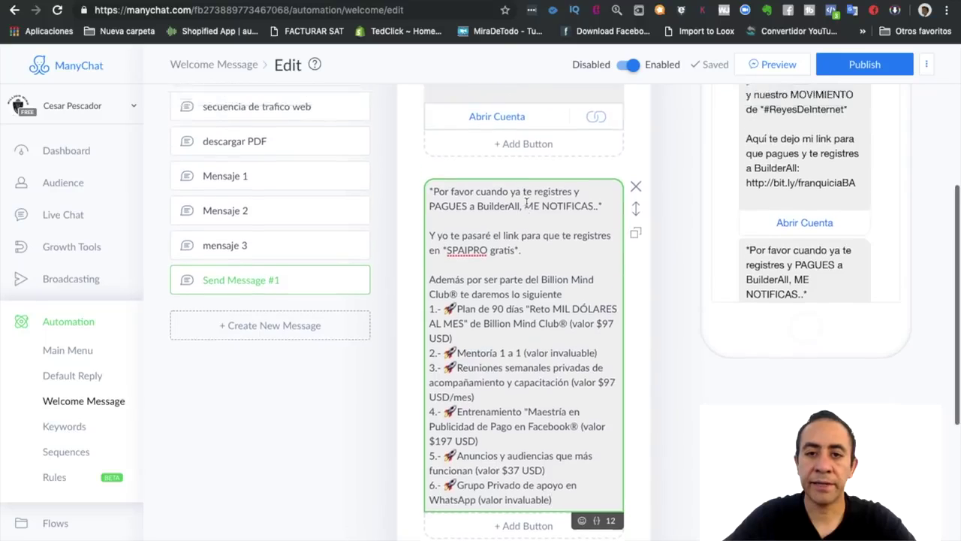
{"action": "scroll", "coordinate": [527, 203], "scroll_direction": "up", "scroll_amount": 6}
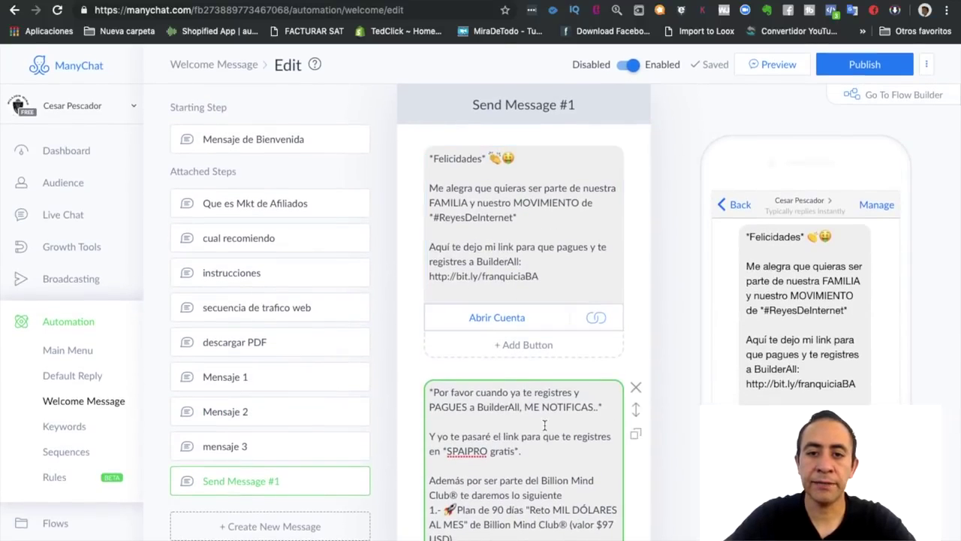
{"action": "scroll", "coordinate": [526, 278], "scroll_direction": "down", "scroll_amount": 2}
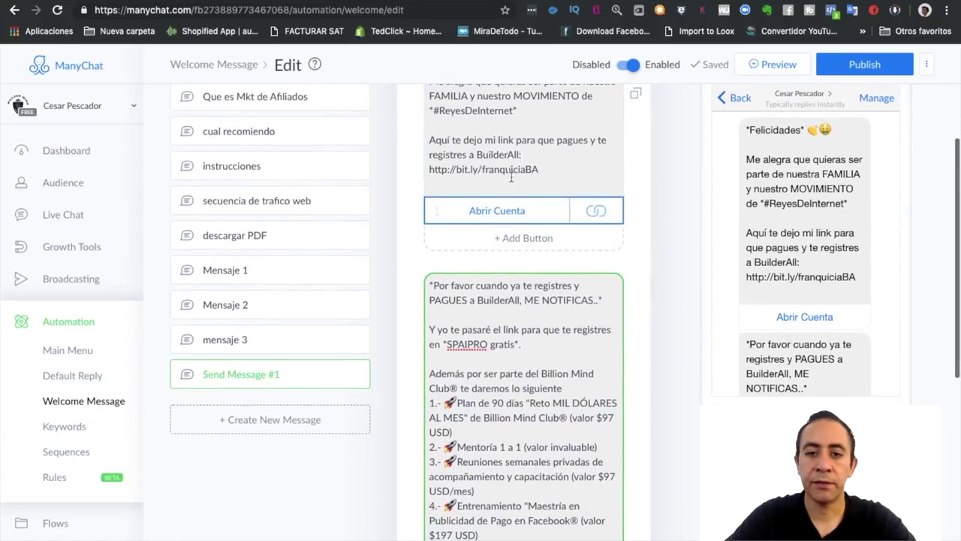
{"action": "scroll", "coordinate": [605, 241], "scroll_direction": "down", "scroll_amount": 4}
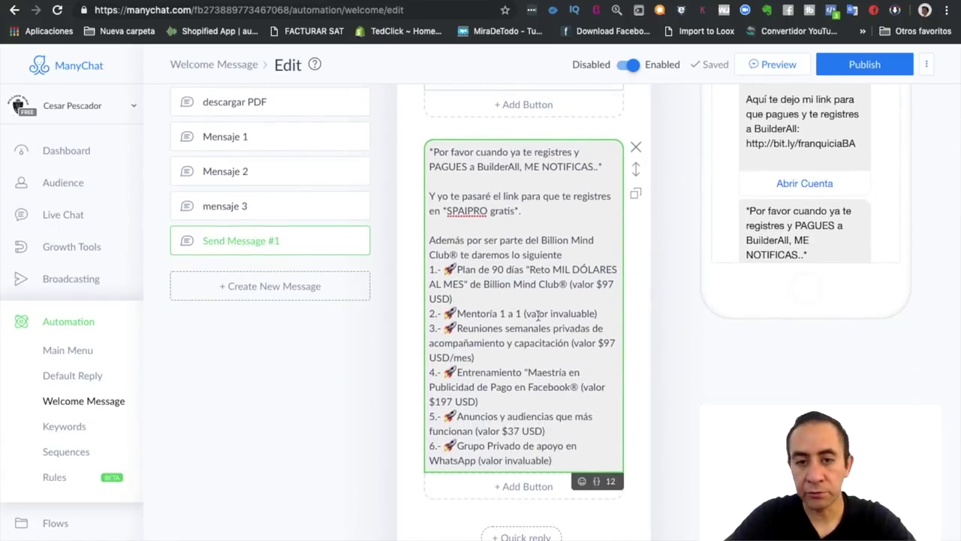
{"action": "scroll", "coordinate": [510, 321], "scroll_direction": "down", "scroll_amount": 3}
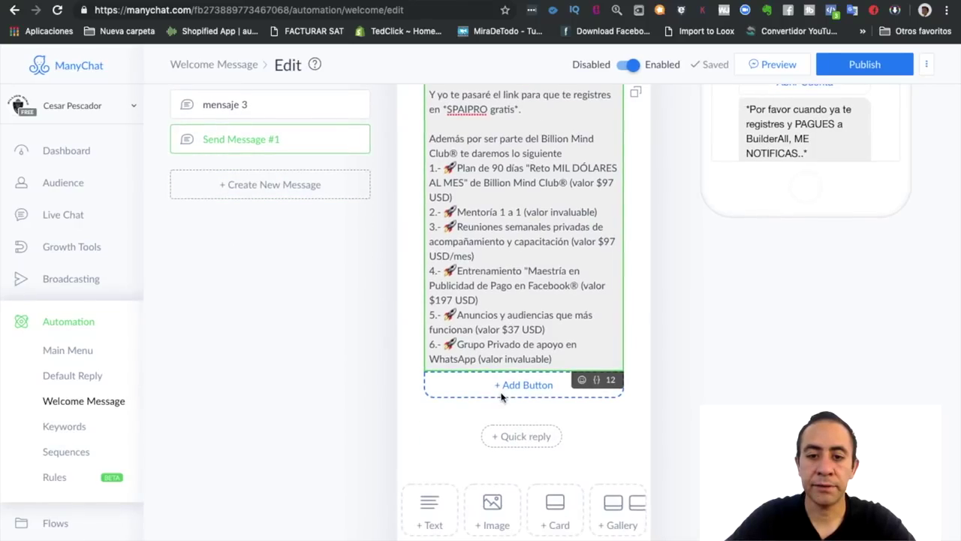
{"action": "scroll", "coordinate": [501, 398], "scroll_direction": "down", "scroll_amount": 2}
{"action": "left_click", "coordinate": [430, 445]}
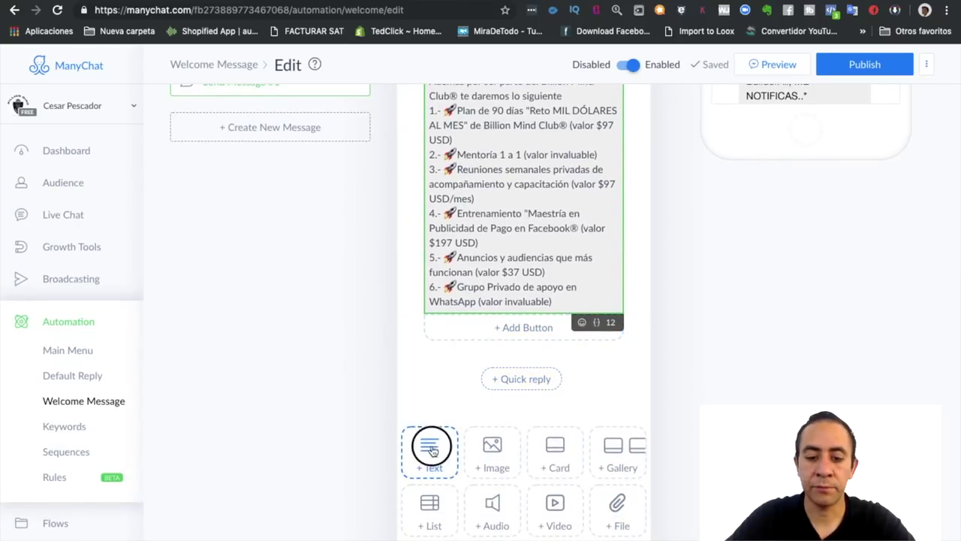
{"action": "key", "text": "ctrl+v"}
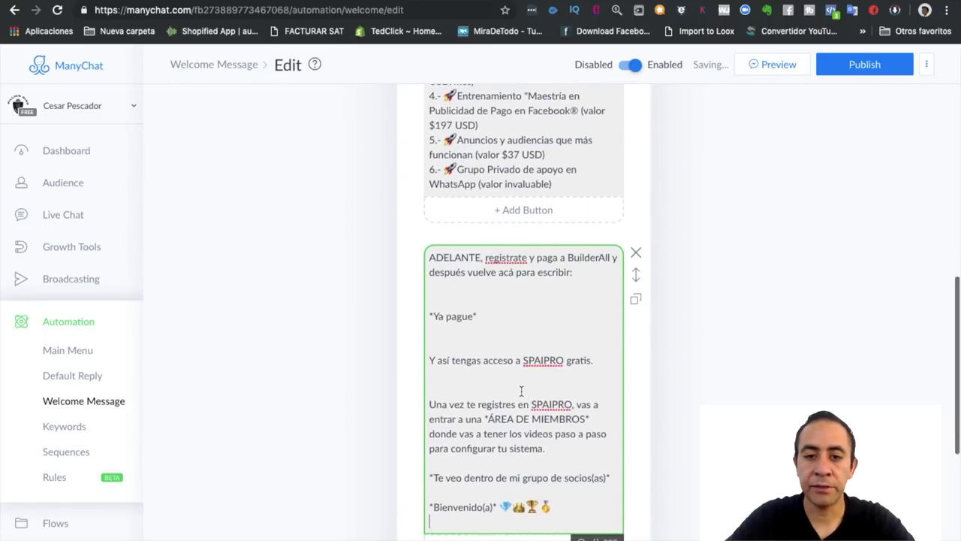
{"action": "scroll", "coordinate": [528, 368], "scroll_direction": "down", "scroll_amount": 4}
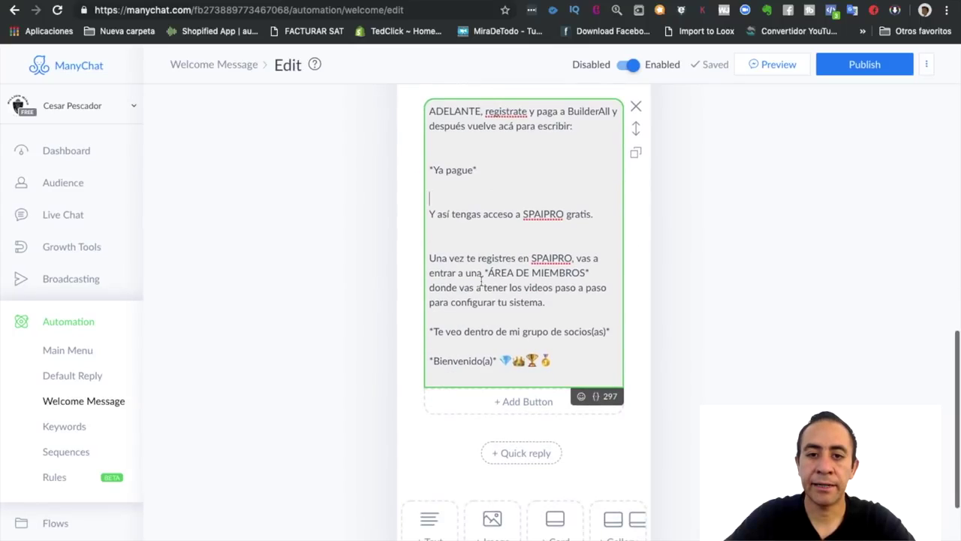
Add a "Ya pagué" button below the "ADELANTE, registrate" text block, make it send a new message, and open that message.
{"action": "scroll", "coordinate": [496, 226], "scroll_direction": "up", "scroll_amount": 1}
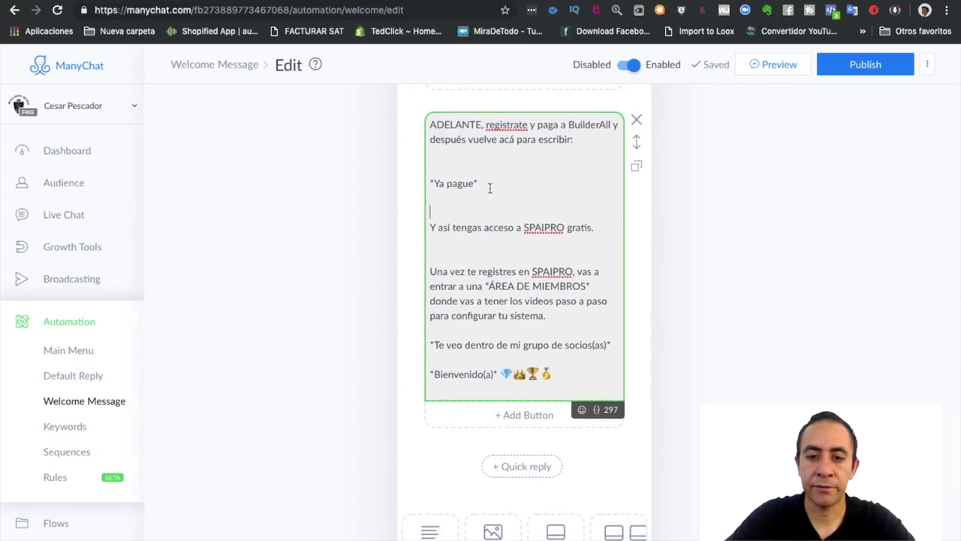
{"action": "scroll", "coordinate": [503, 285], "scroll_direction": "down", "scroll_amount": 2}
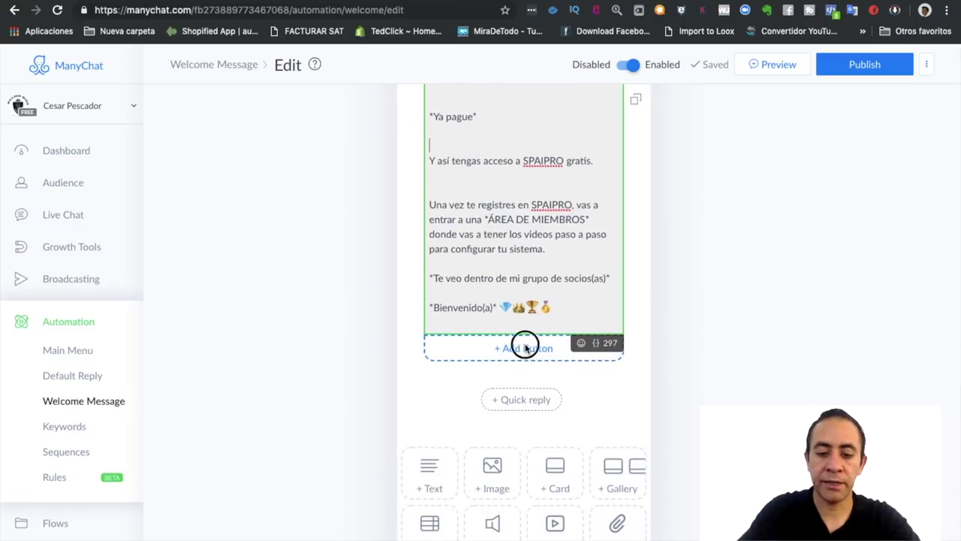
{"action": "left_click", "coordinate": [525, 347]}
{"action": "type", "text": "Y"}
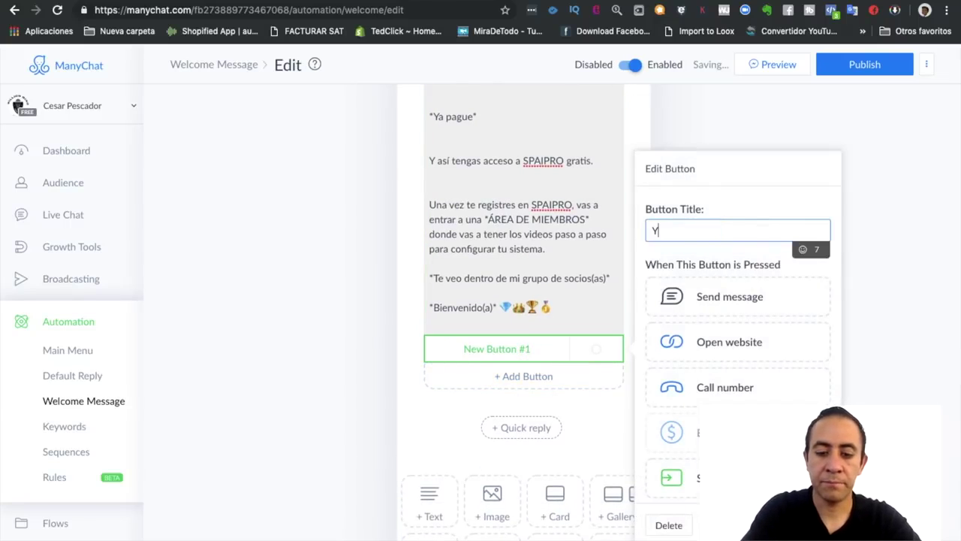
{"action": "type", "text": "a pagu"}
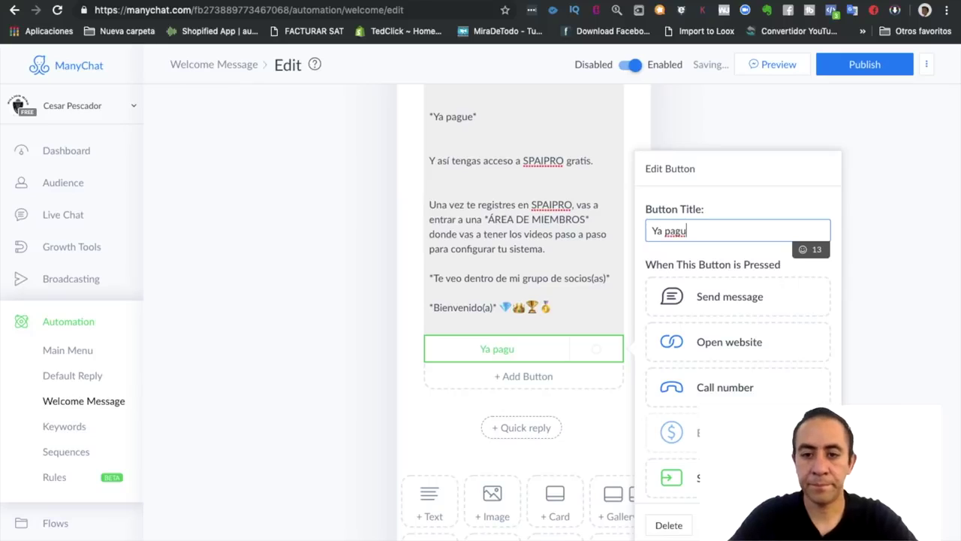
{"action": "type", "text": "é"}
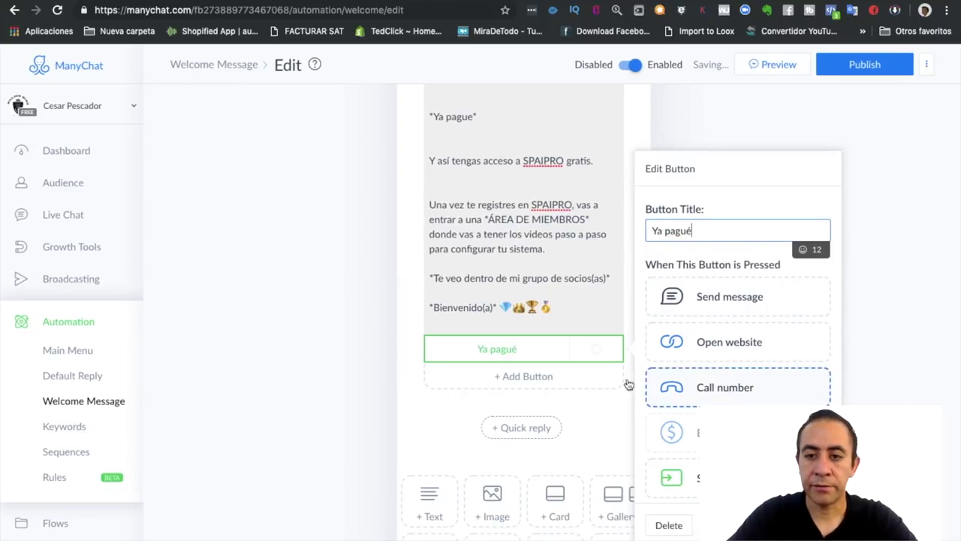
{"action": "left_click", "coordinate": [732, 297]}
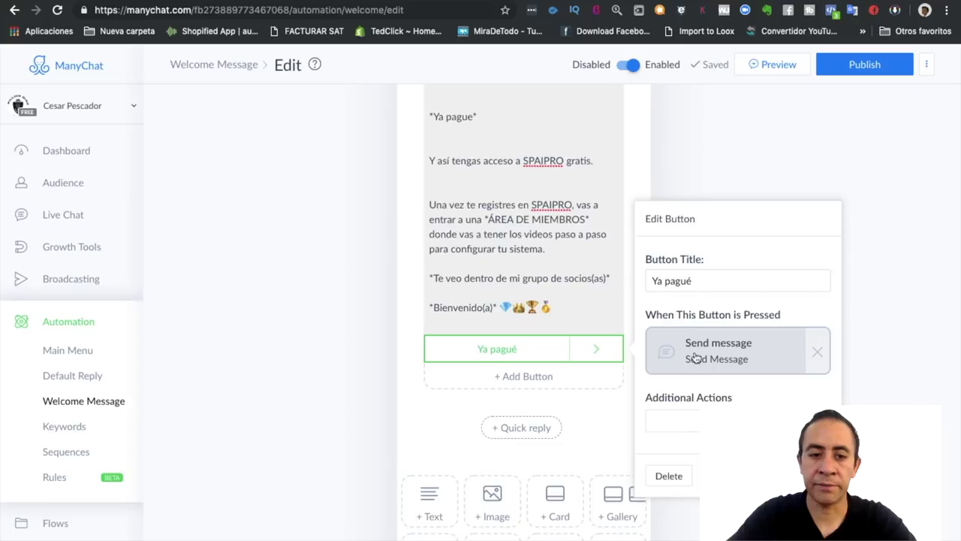
{"action": "left_click", "coordinate": [695, 353]}
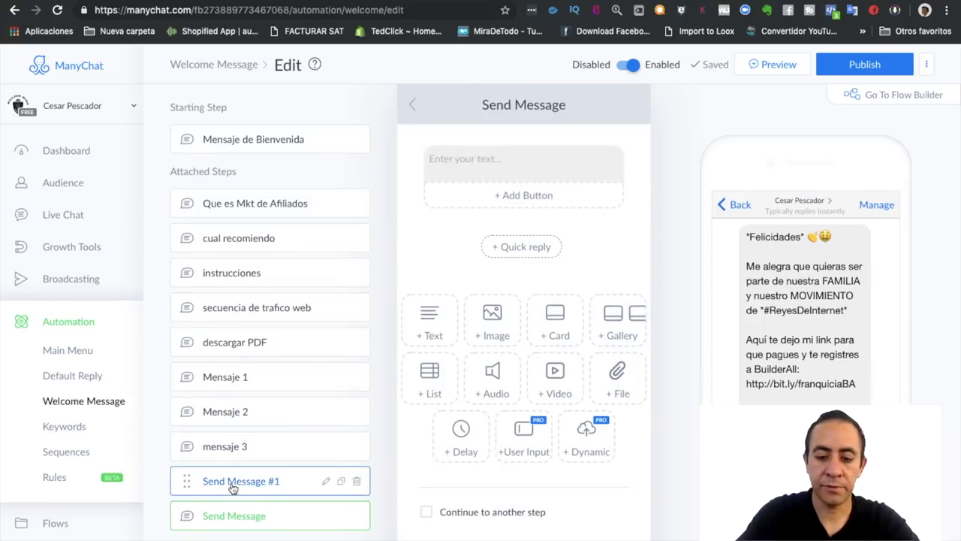
Name the new empty message "mensaje 4" and check the prepared text in Notes.
{"action": "left_click", "coordinate": [498, 105]}
{"action": "type", "text": "mensaje4"}
{"action": "key", "text": "BackSpace"}
{"action": "type", "text": "4"}
{"action": "left_click", "coordinate": [480, 168]}
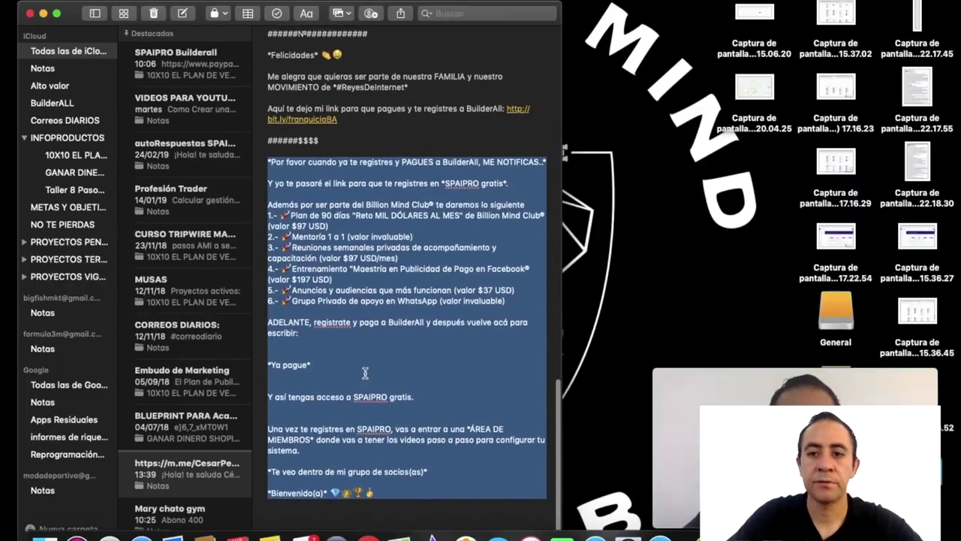
{"action": "key", "text": "ctrl+Right"}
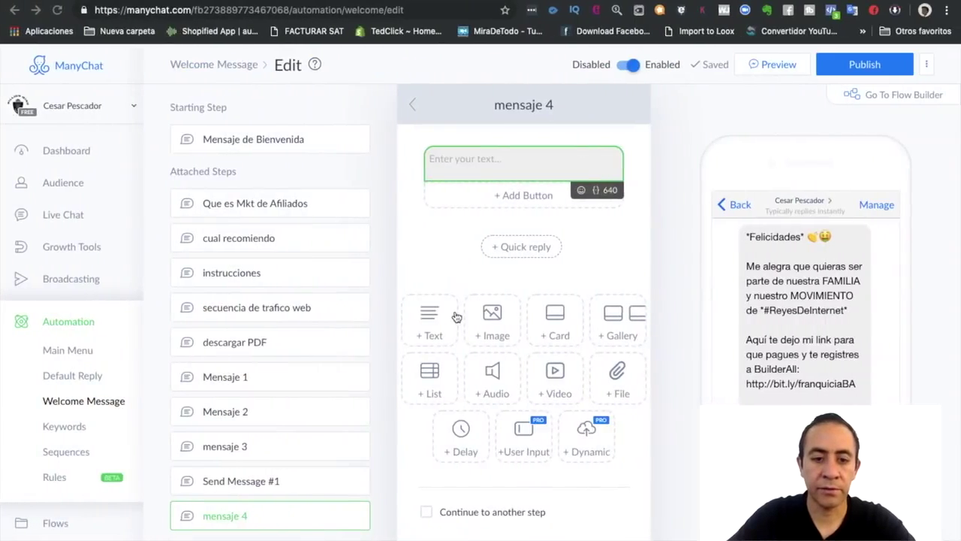
Examine the contents of "mensaje 3" and "Send Message #1" to check where each belongs in the message chain.
{"action": "scroll", "coordinate": [293, 505], "scroll_direction": "down", "scroll_amount": 1}
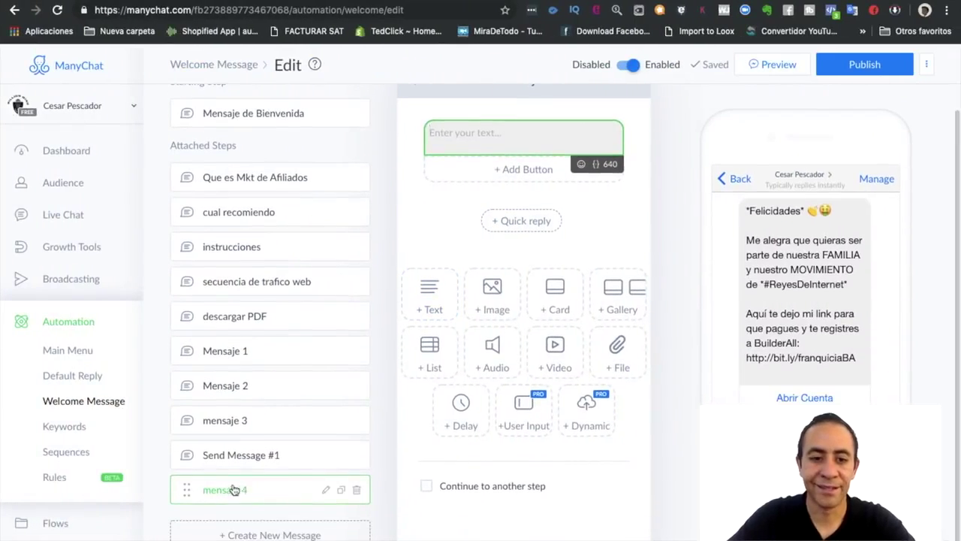
{"action": "left_click", "coordinate": [235, 456]}
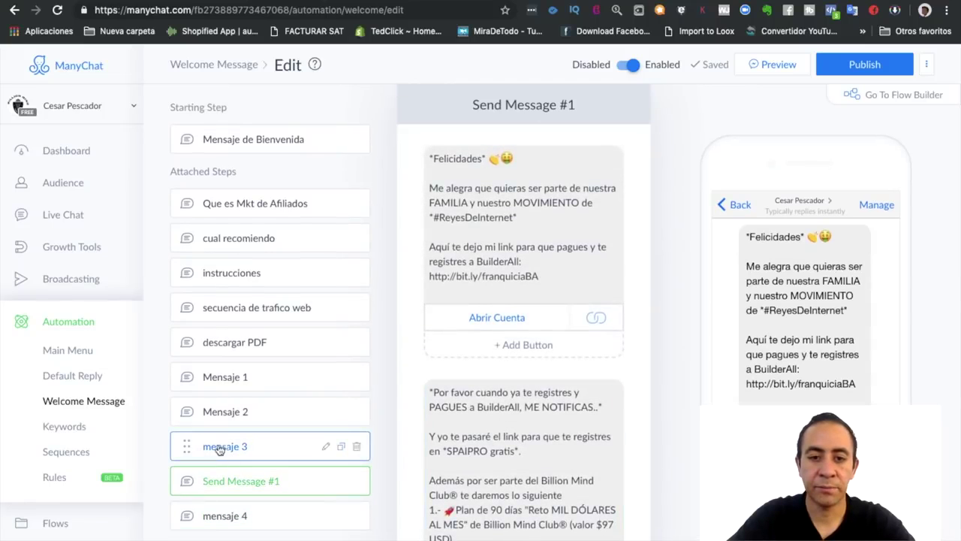
{"action": "left_click", "coordinate": [238, 448]}
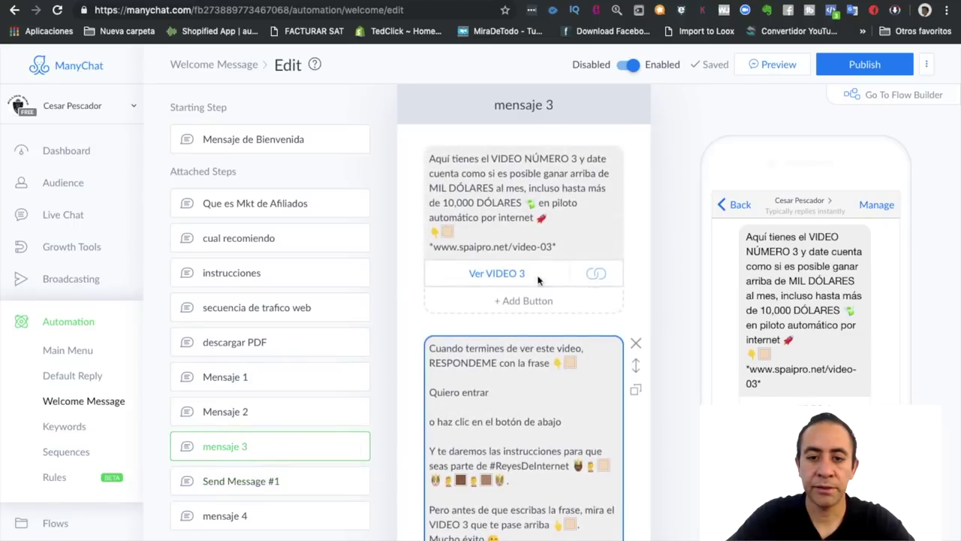
{"action": "scroll", "coordinate": [532, 414], "scroll_direction": "down", "scroll_amount": 5}
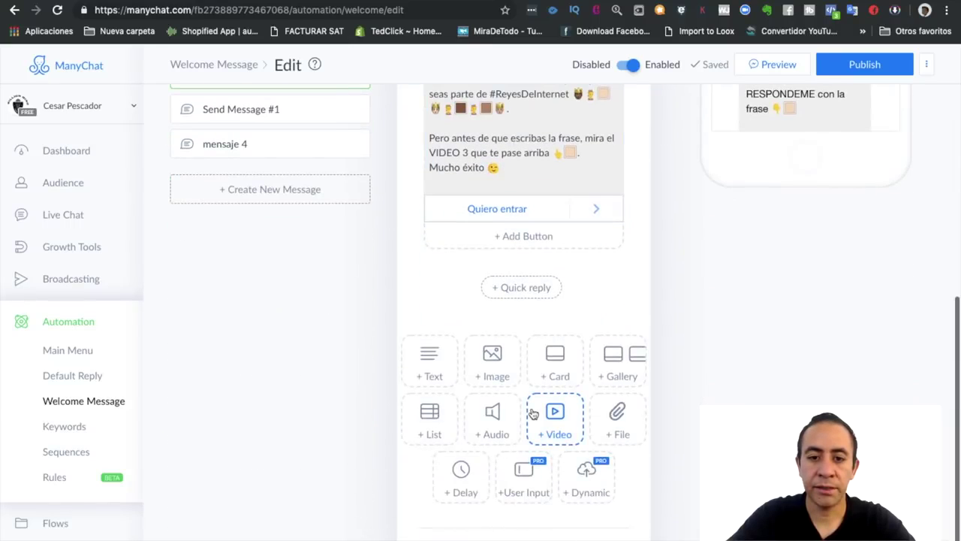
{"action": "scroll", "coordinate": [523, 330], "scroll_direction": "up", "scroll_amount": 4}
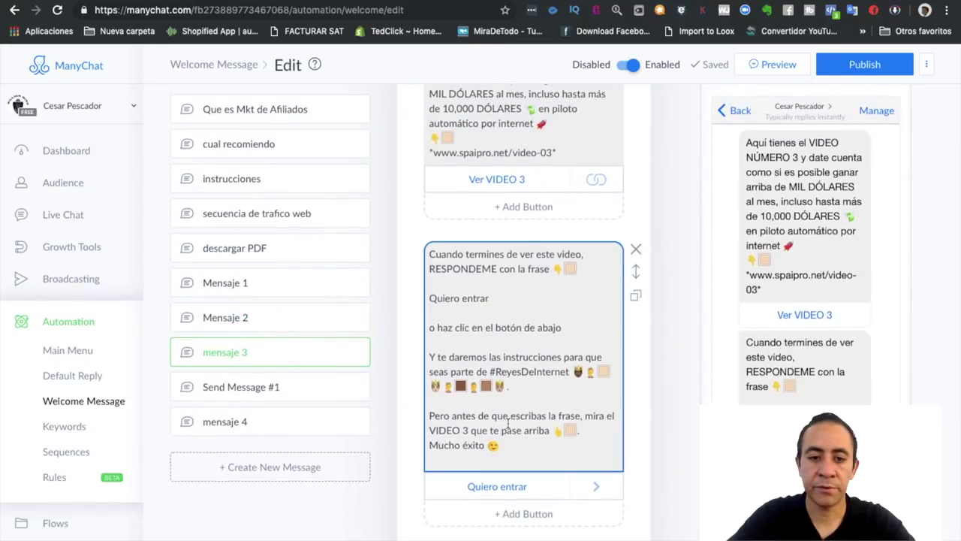
{"action": "left_click", "coordinate": [225, 386]}
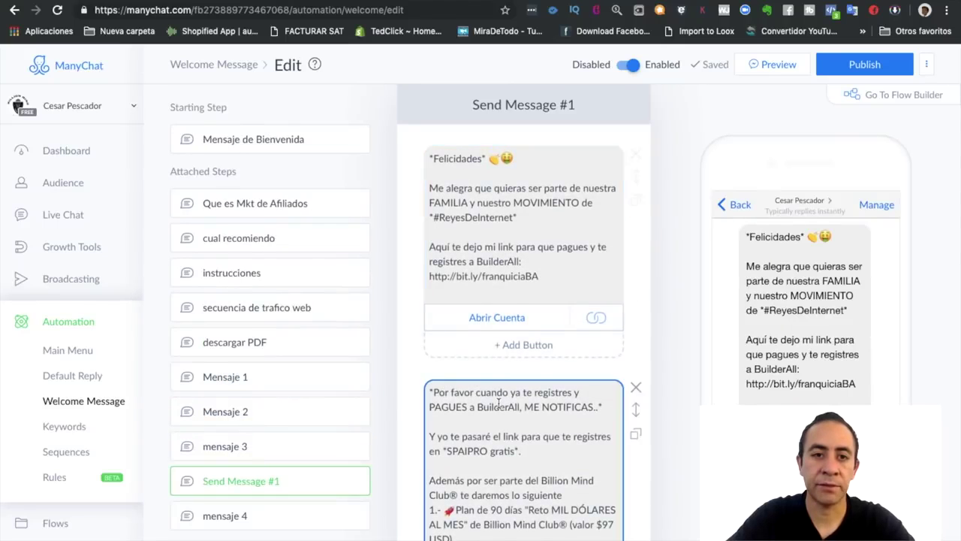
{"action": "scroll", "coordinate": [518, 421], "scroll_direction": "down", "scroll_amount": 5}
{"action": "scroll", "coordinate": [256, 188], "scroll_direction": "up", "scroll_amount": 4}
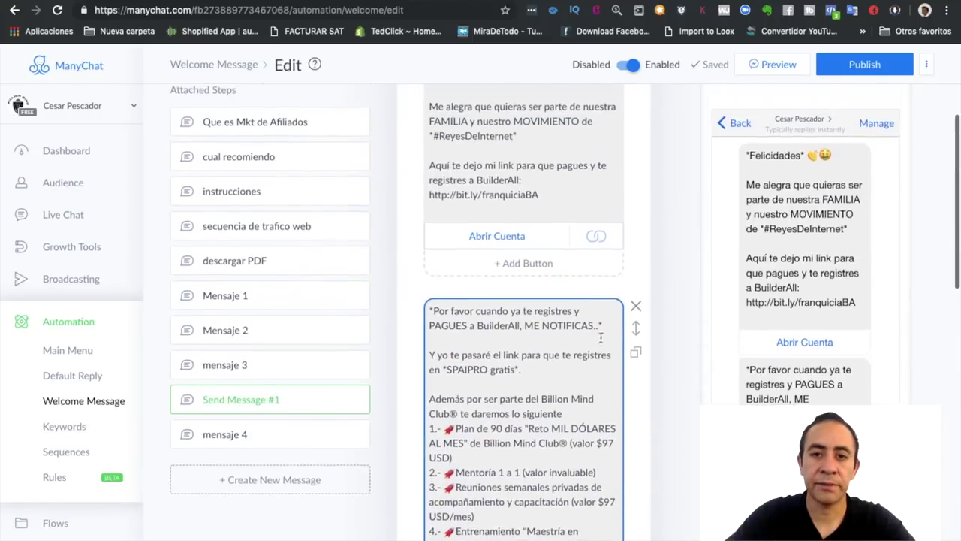
{"action": "scroll", "coordinate": [228, 408], "scroll_direction": "up", "scroll_amount": 1}
Rename "Send Message #1" to "mensaje 4" and delete the empty duplicate message of the same name.
{"action": "left_click", "coordinate": [507, 92]}
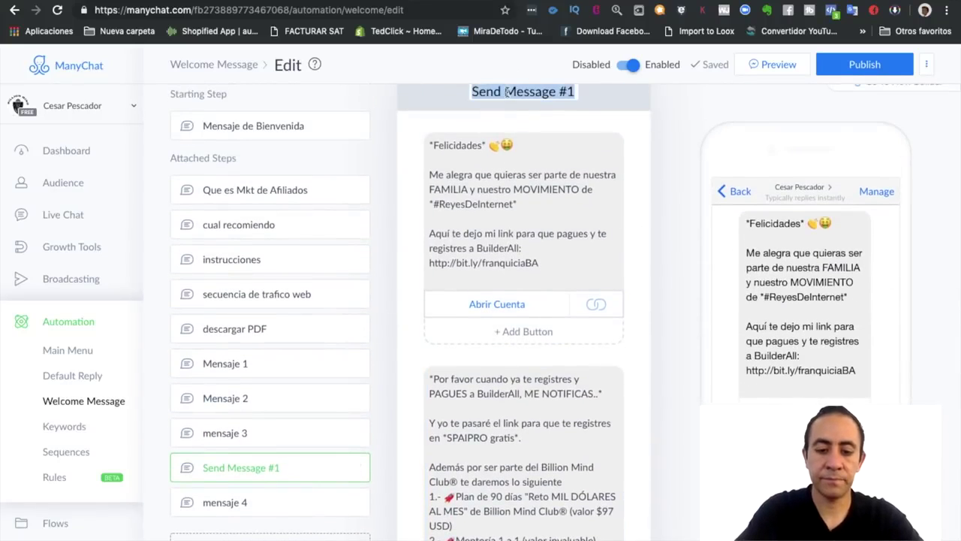
{"action": "type", "text": "mensaje 4"}
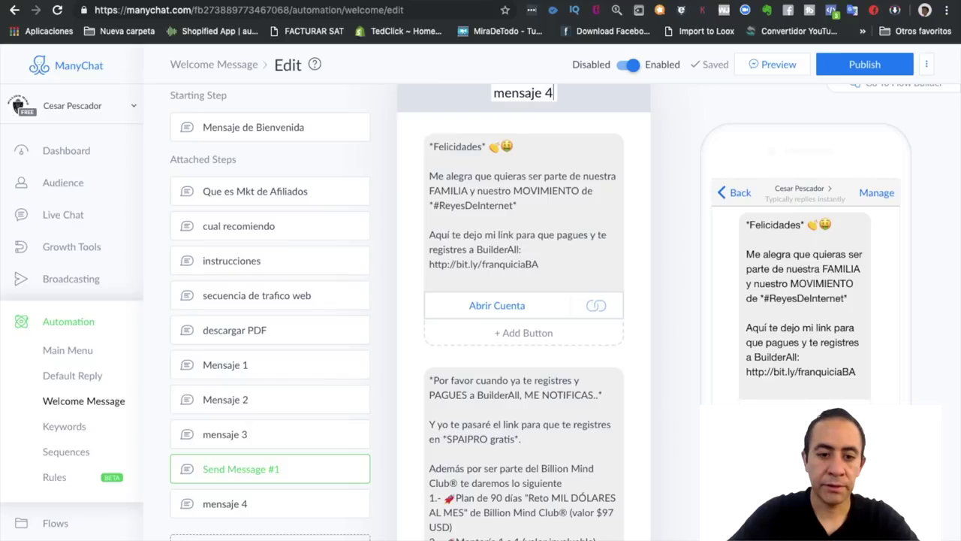
{"action": "key", "text": "Return"}
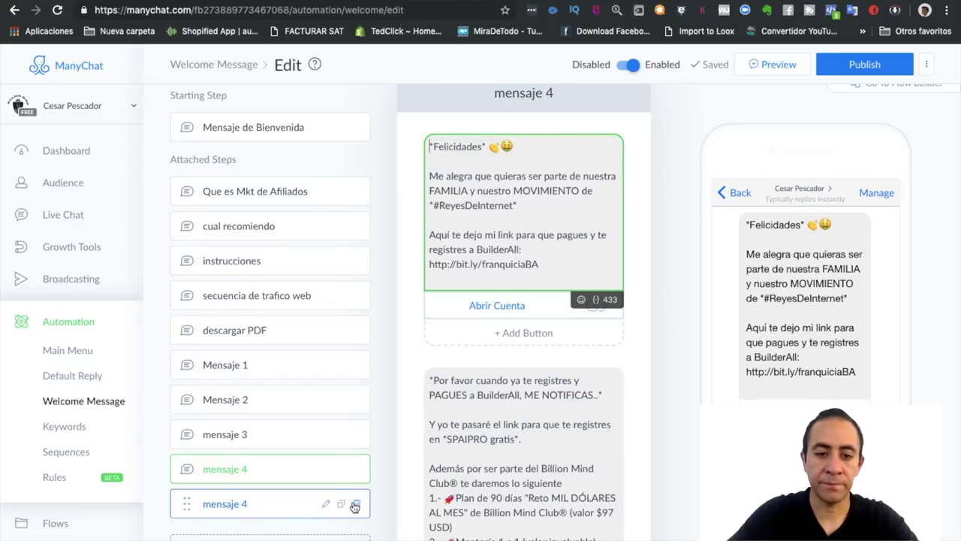
{"action": "left_click", "coordinate": [354, 507]}
{"action": "left_click", "coordinate": [342, 469]}
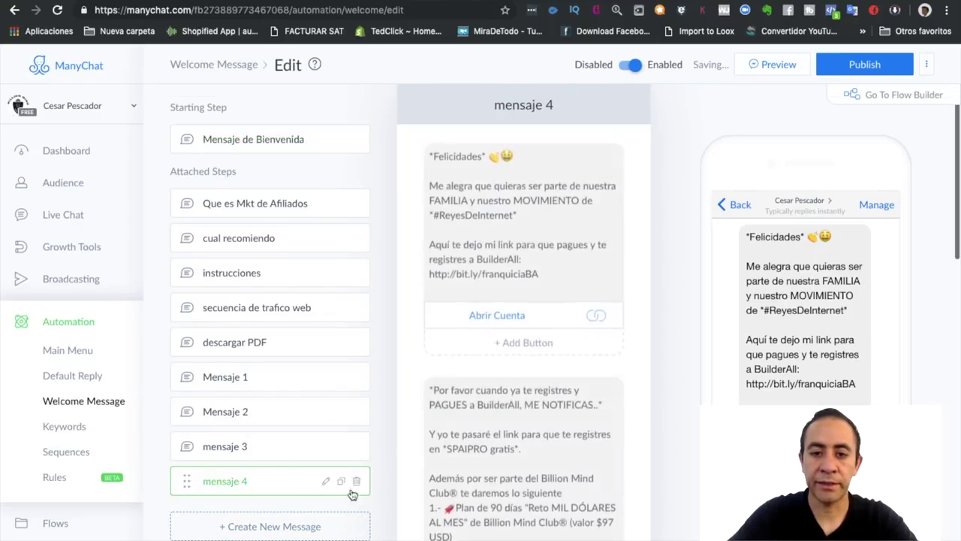
Open the "Ya pagué" button below the "ADELANTE, registrate" text, review its available actions, and delete the button.
{"action": "scroll", "coordinate": [544, 387], "scroll_direction": "down", "scroll_amount": 5}
{"action": "left_click", "coordinate": [492, 399]}
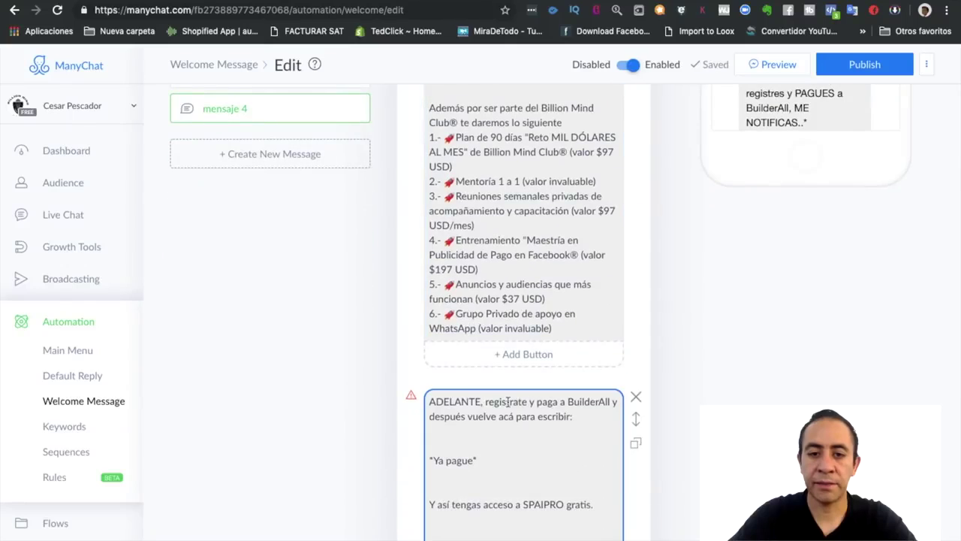
{"action": "scroll", "coordinate": [510, 426], "scroll_direction": "down", "scroll_amount": 2}
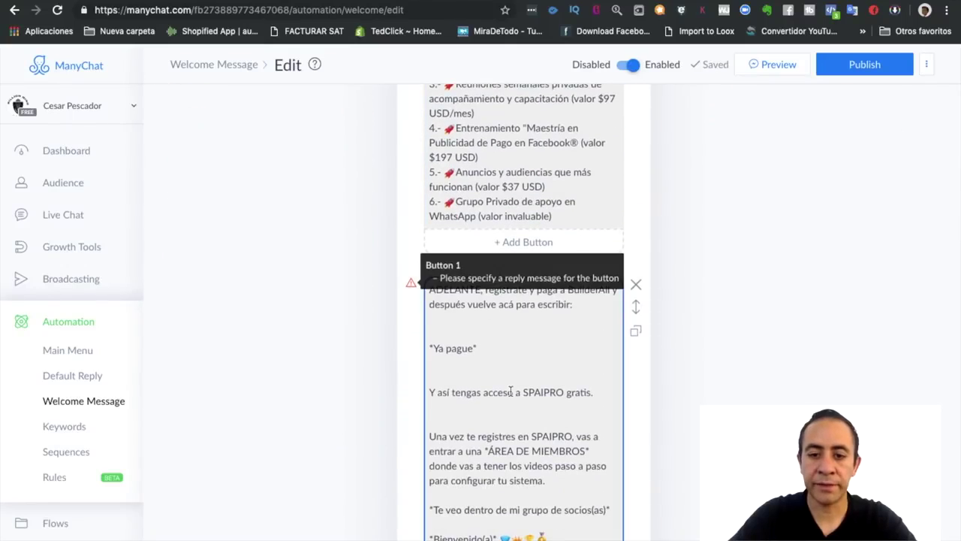
{"action": "scroll", "coordinate": [511, 391], "scroll_direction": "down", "scroll_amount": 3}
{"action": "scroll", "coordinate": [526, 443], "scroll_direction": "down", "scroll_amount": 1}
{"action": "left_click", "coordinate": [537, 467]}
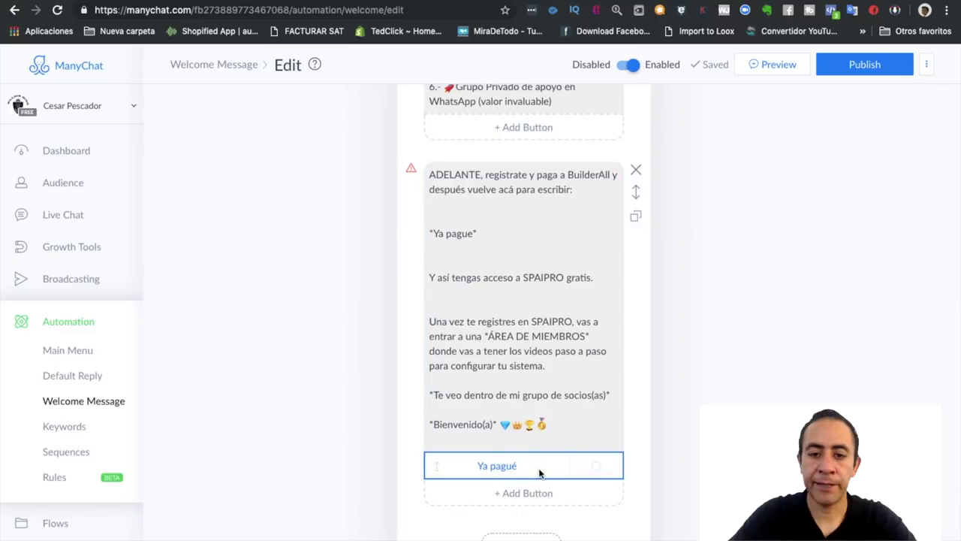
{"action": "left_click", "coordinate": [539, 472]}
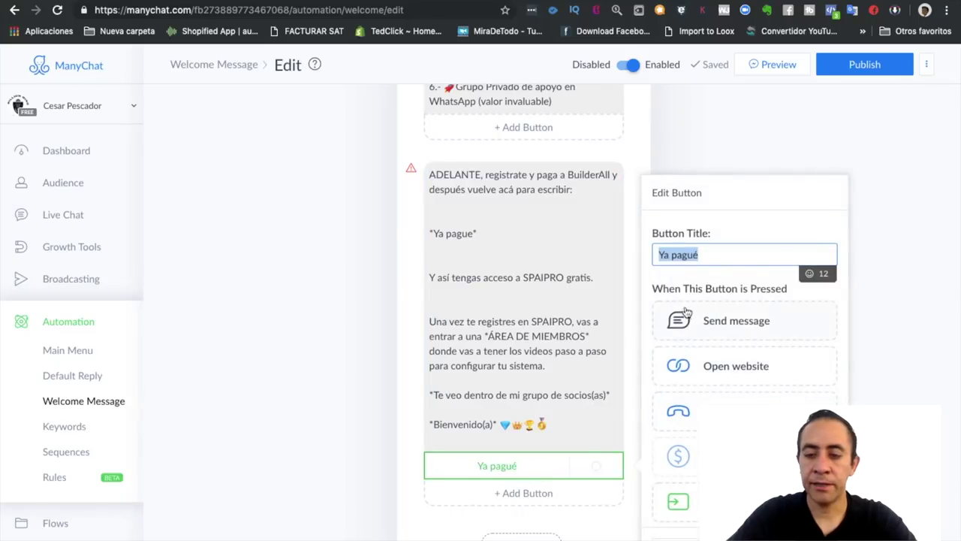
{"action": "scroll", "coordinate": [727, 342], "scroll_direction": "down", "scroll_amount": 1}
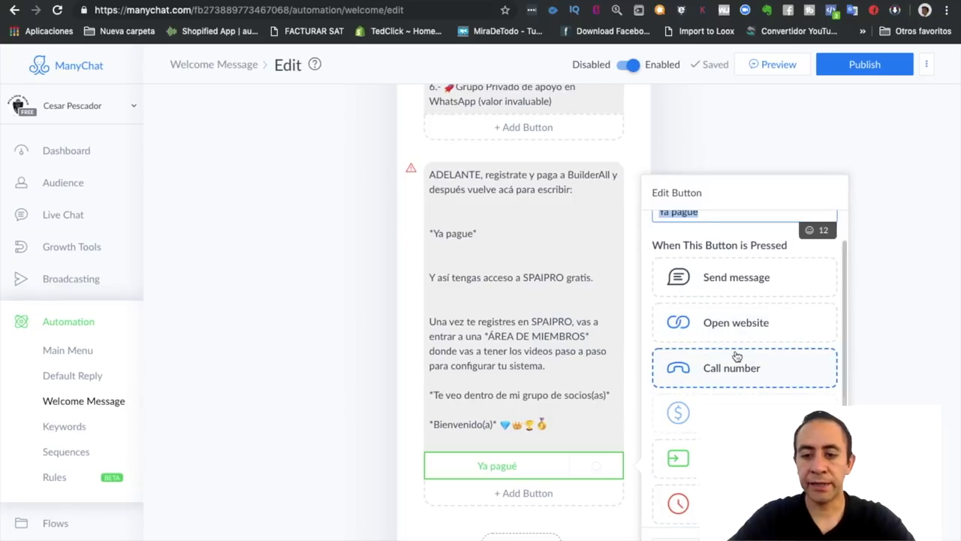
{"action": "scroll", "coordinate": [729, 282], "scroll_direction": "up", "scroll_amount": 1}
{"action": "scroll", "coordinate": [729, 284], "scroll_direction": "down", "scroll_amount": 3}
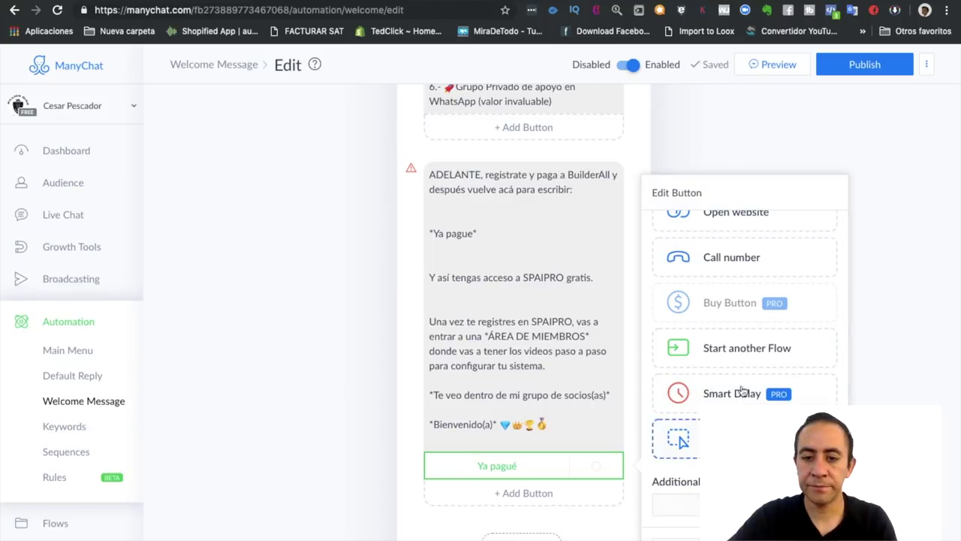
{"action": "left_click", "coordinate": [597, 466]}
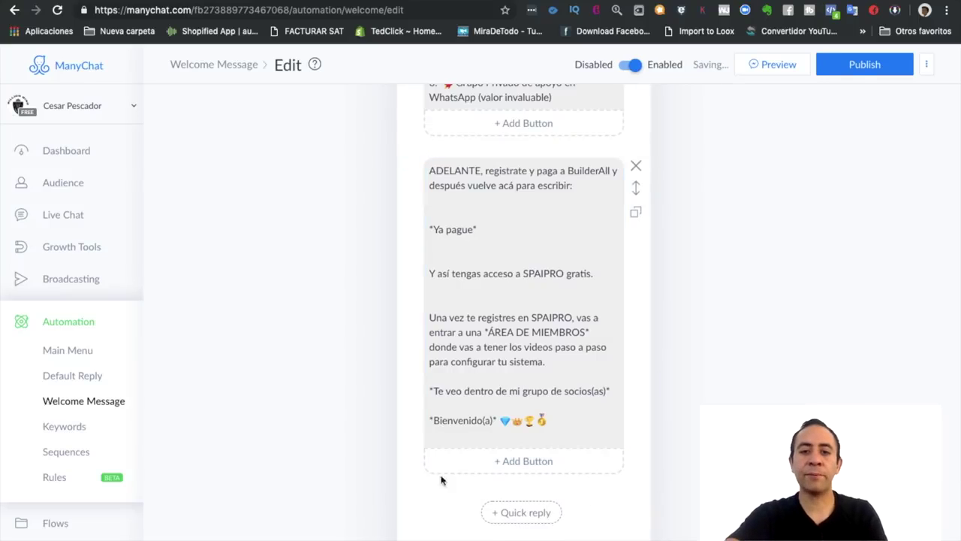
Add a new button below the "ADELANTE, registrate" text block in "mensaje 4".
{"action": "left_click", "coordinate": [471, 325]}
{"action": "scroll", "coordinate": [502, 303], "scroll_direction": "up", "scroll_amount": 6}
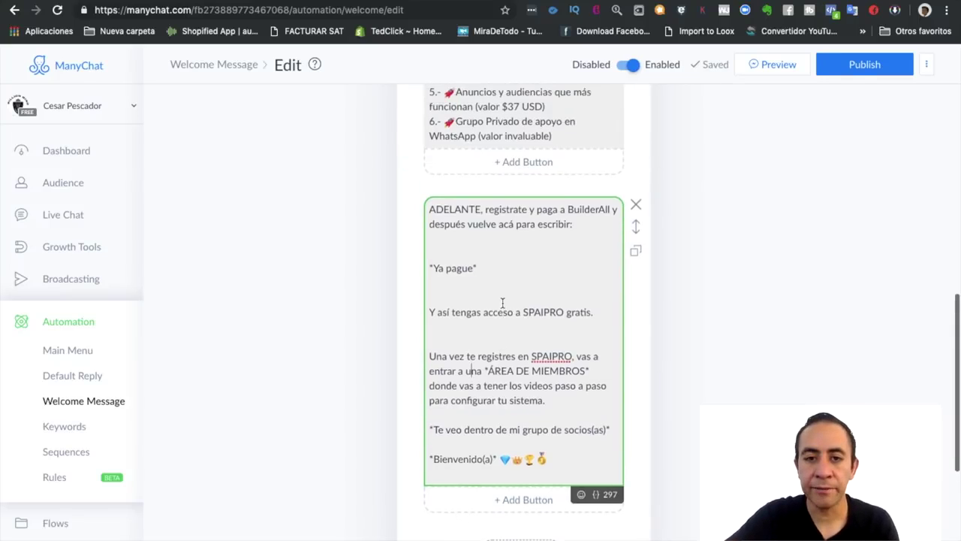
{"action": "scroll", "coordinate": [503, 303], "scroll_direction": "up", "scroll_amount": 5}
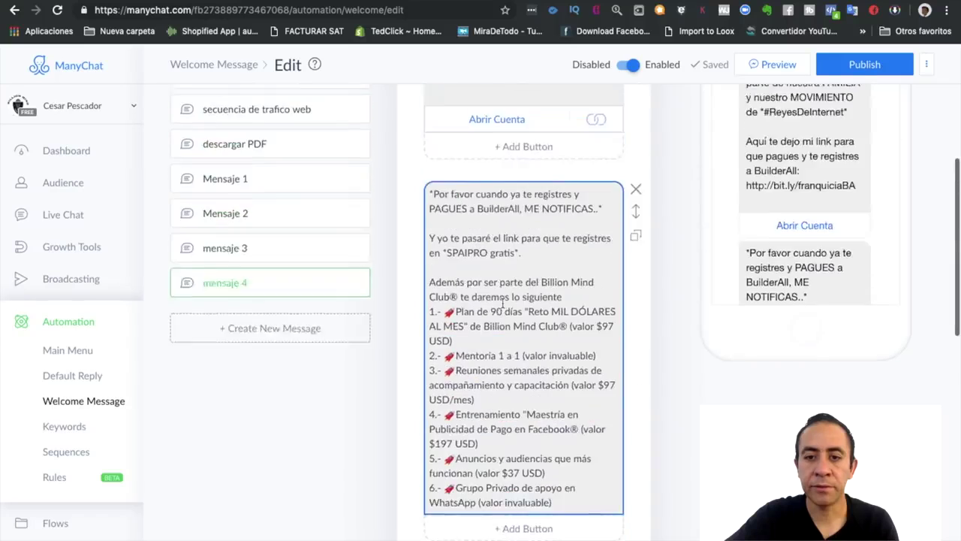
{"action": "scroll", "coordinate": [473, 453], "scroll_direction": "down", "scroll_amount": 15}
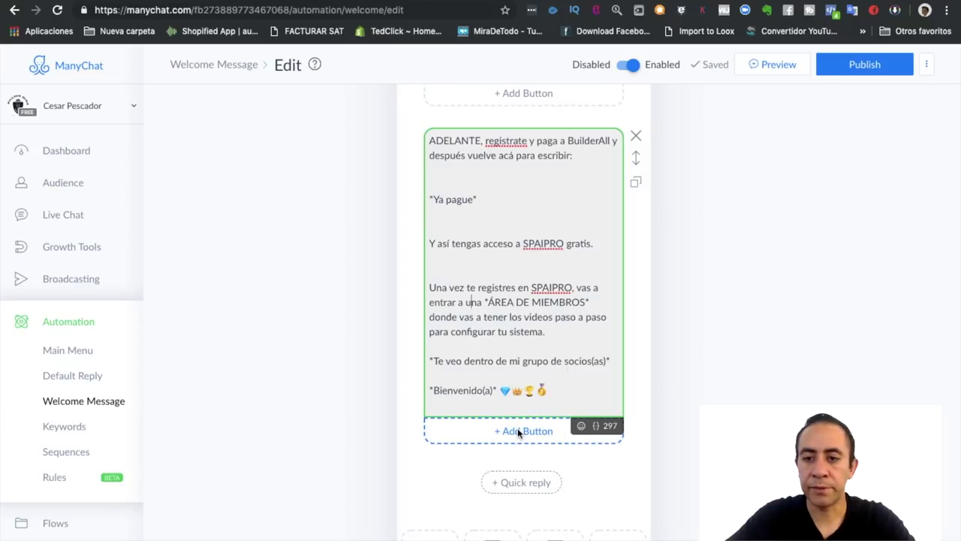
{"action": "left_click", "coordinate": [517, 431]}
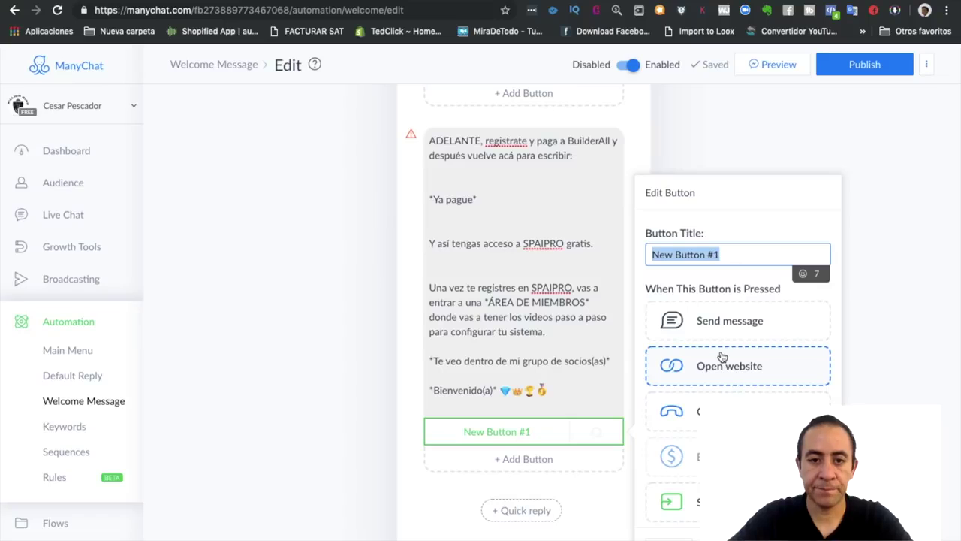
Switch to Notes, search for "whats", and select the api.whatsapp.com link with the "quiero unirme al equipo" text in the "Whatsapp marketing" note.
{"action": "key", "text": "super+Tab"}
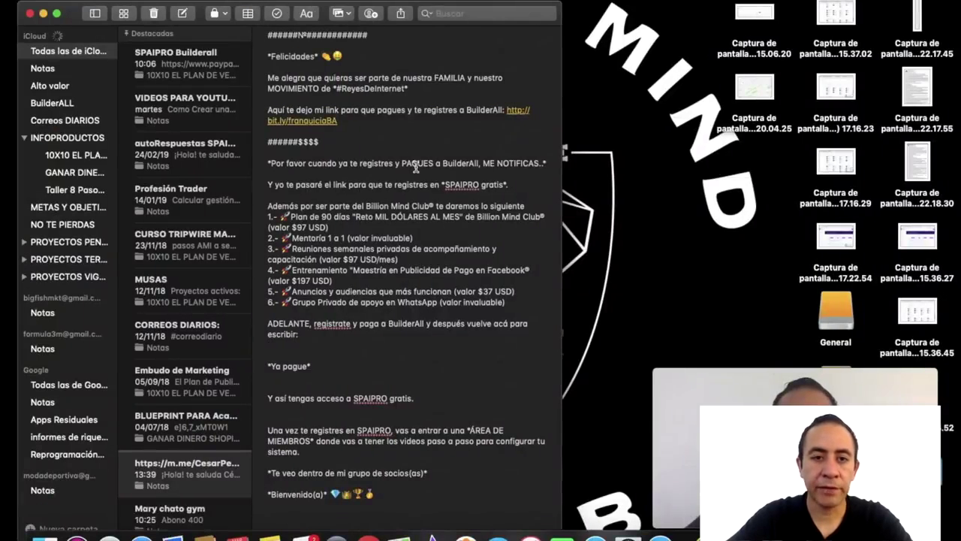
{"action": "left_click", "coordinate": [412, 206]}
{"action": "scroll", "coordinate": [412, 206], "scroll_direction": "down", "scroll_amount": 1}
{"action": "scroll", "coordinate": [411, 206], "scroll_direction": "up", "scroll_amount": 1}
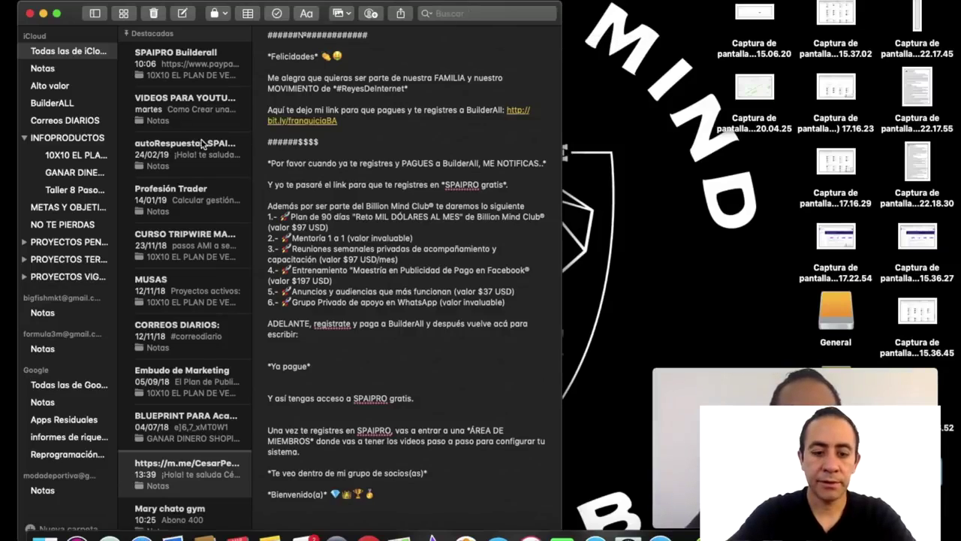
{"action": "left_click", "coordinate": [477, 13]}
{"action": "type", "text": "whats"}
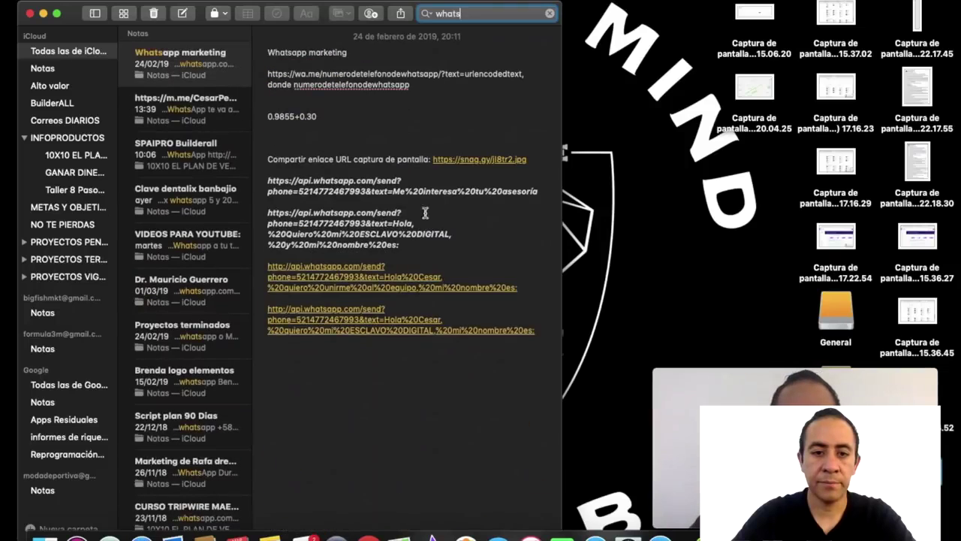
{"action": "left_click", "coordinate": [526, 289]}
{"action": "left_click_drag", "start_coordinate": [526, 289], "coordinate": [268, 266]}
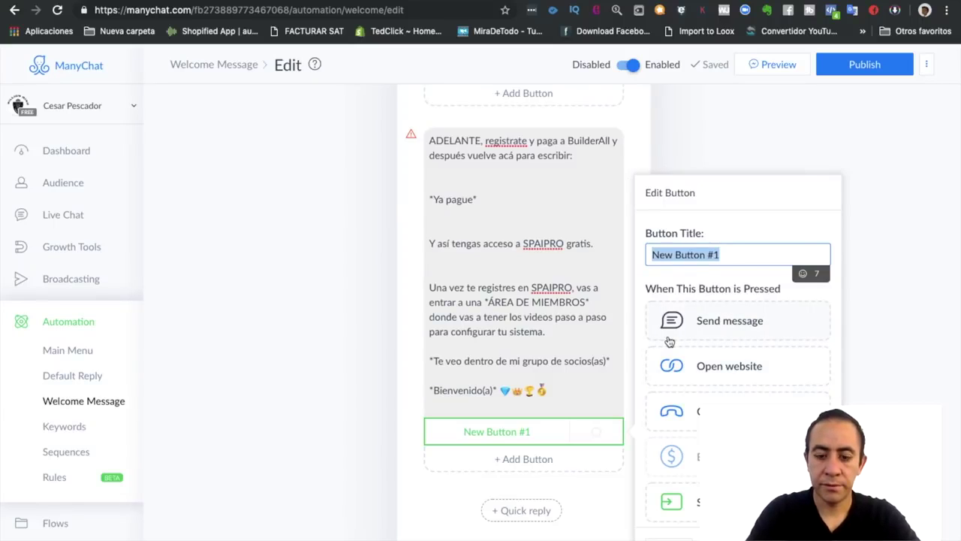
Title the new button below the "ADELANTE, registrate" text "Agregarme al equipo".
{"action": "type", "text": "A"}
{"action": "key", "text": "BackSpace"}
{"action": "type", "text": "Abrir "}
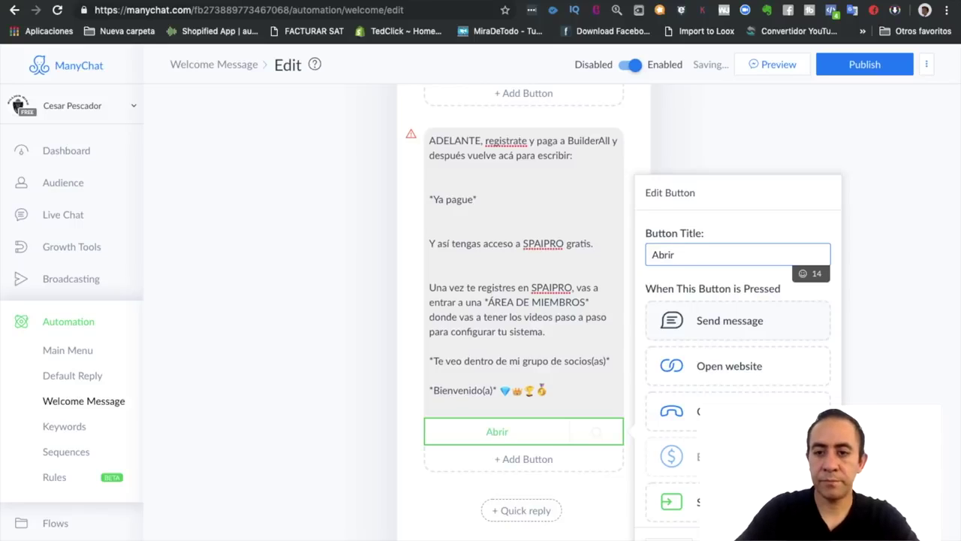
{"action": "type", "text": "whatsapp"}
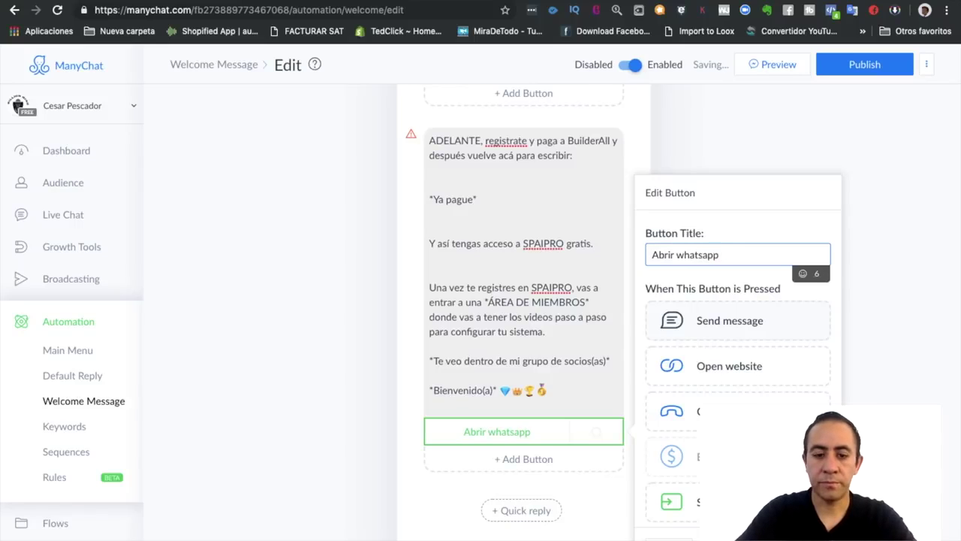
{"action": "key", "text": "super+a"}
{"action": "type", "text": "Agregar"}
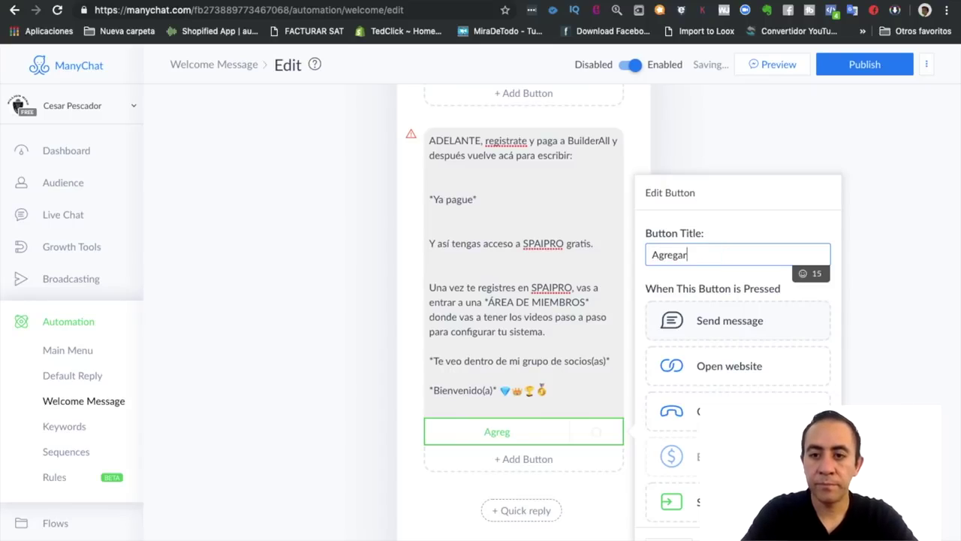
{"action": "type", "text": "me al equipo"}
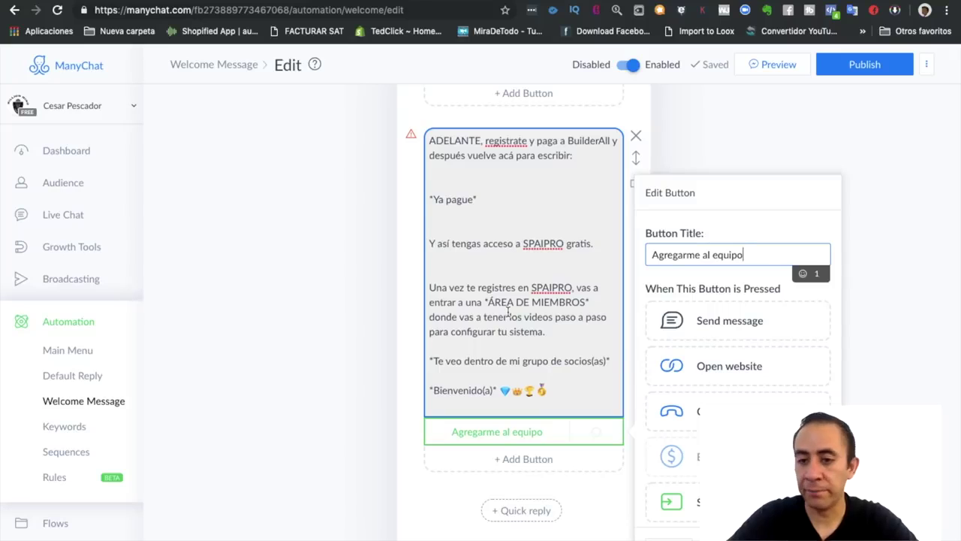
Make the "Agregarme al equipo" button open a website and paste the copied api.whatsapp.com link as its address.
{"action": "scroll", "coordinate": [723, 384], "scroll_direction": "down", "scroll_amount": 1}
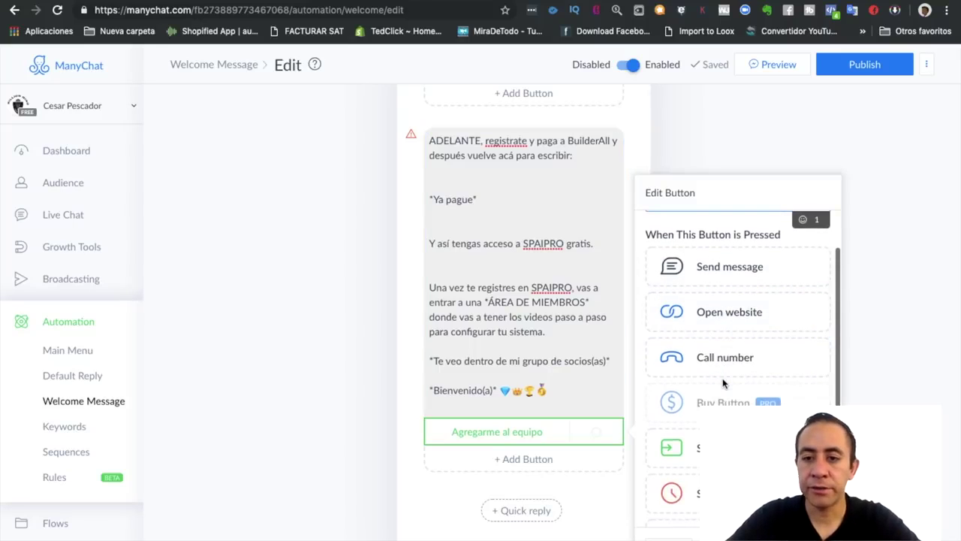
{"action": "left_click", "coordinate": [725, 312]}
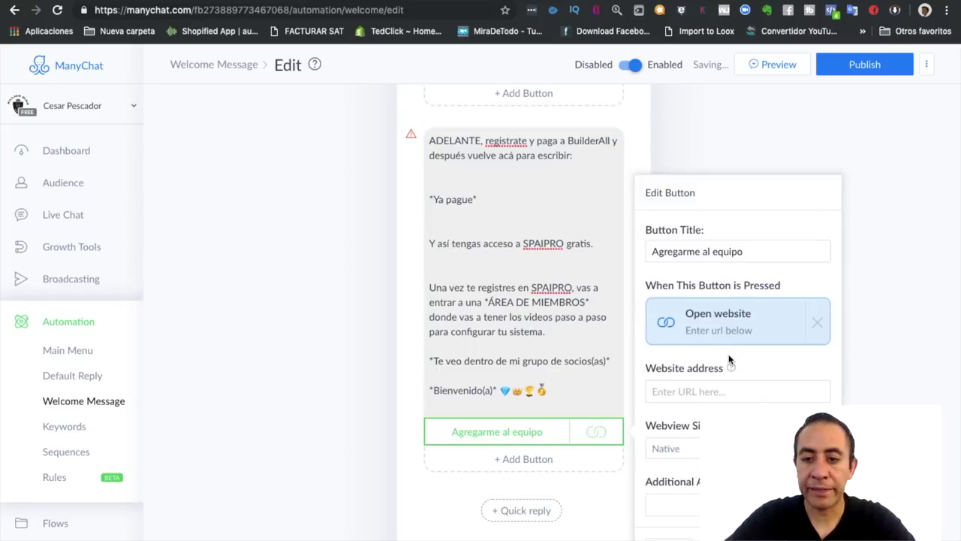
{"action": "left_click", "coordinate": [696, 393]}
{"action": "key", "text": "ctrl+v"}
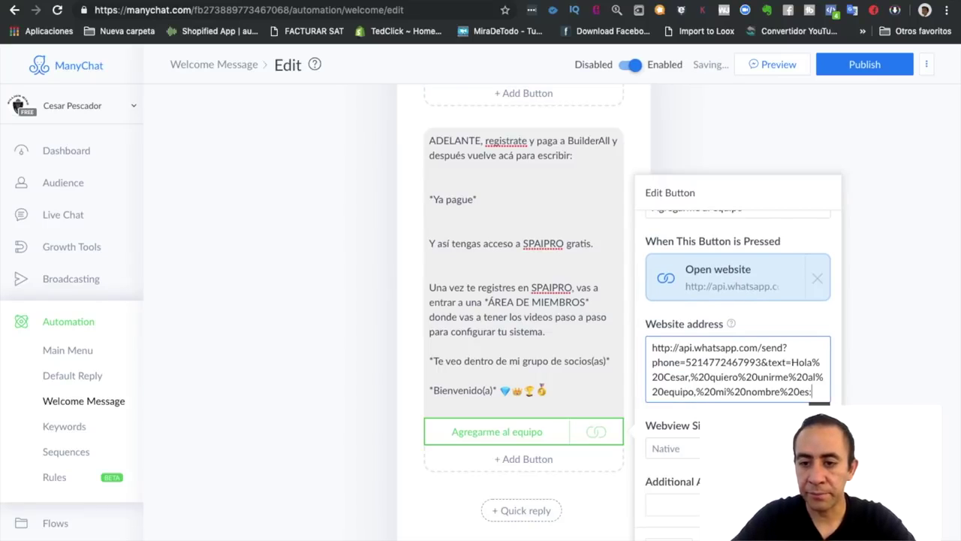
Replace "quiero" with "Ya%20soy" in the message text of the button's WhatsApp link.
{"action": "left_click", "coordinate": [808, 362]}
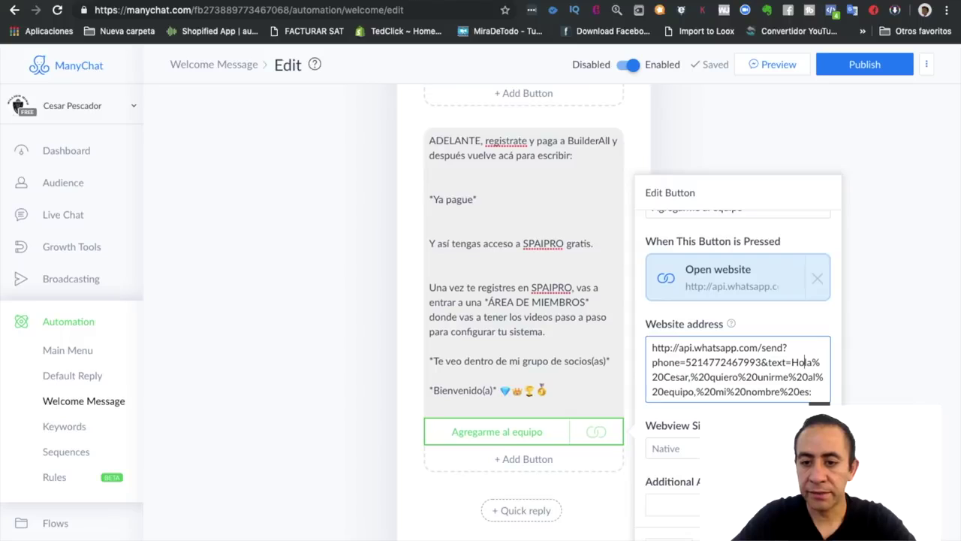
{"action": "key", "text": "Right"}
{"action": "key", "text": "Right"}
{"action": "key", "text": "Right"}
{"action": "key", "text": "Right"}
{"action": "key", "text": "Right"}
{"action": "key", "text": "Right"}
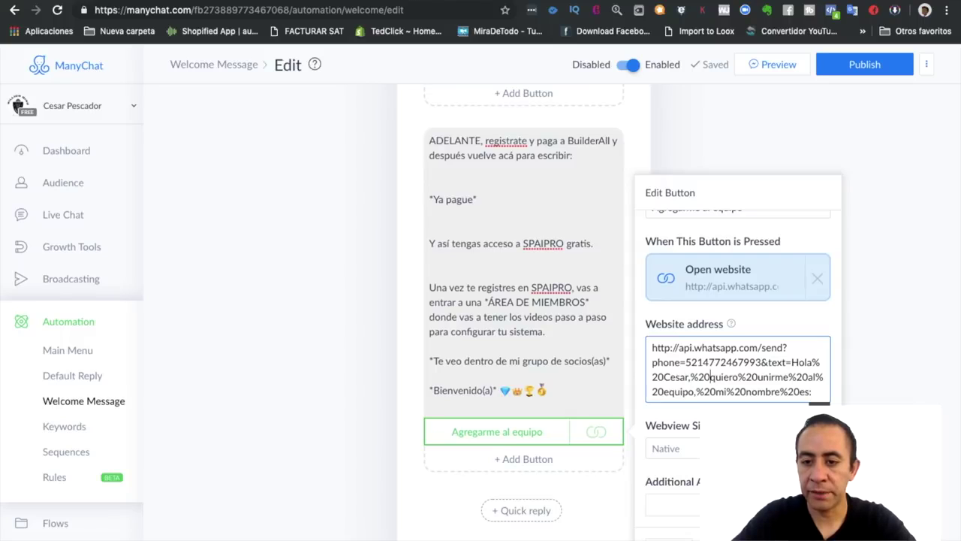
{"action": "key", "text": "shift+Right"}
{"action": "key", "text": "shift+Right"}
{"action": "key", "text": "shift+Right"}
{"action": "key", "text": "shift+Right"}
{"action": "key", "text": "shift+Right"}
{"action": "key", "text": "shift+Right"}
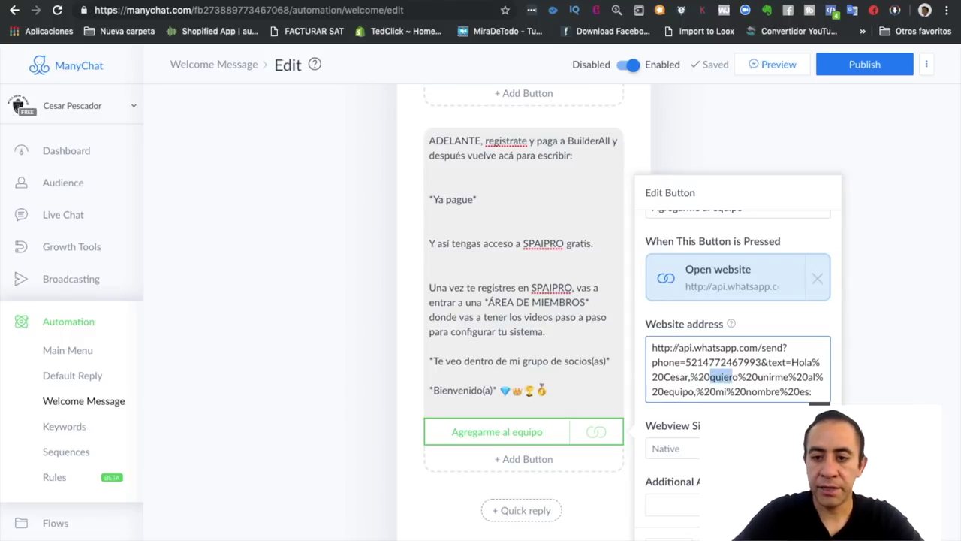
{"action": "type", "text": "Ya"}
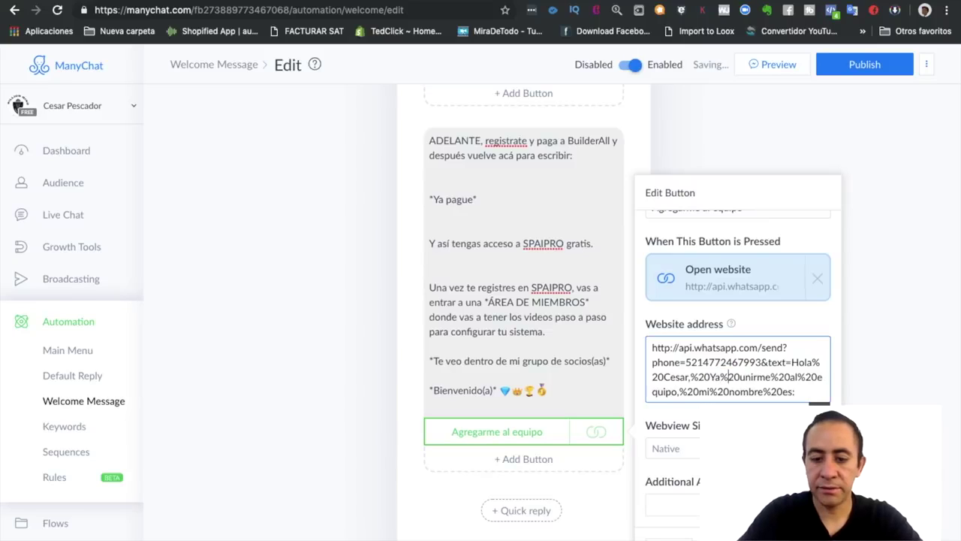
{"action": "key", "text": "Left"}
{"action": "type", "text": "soy"}
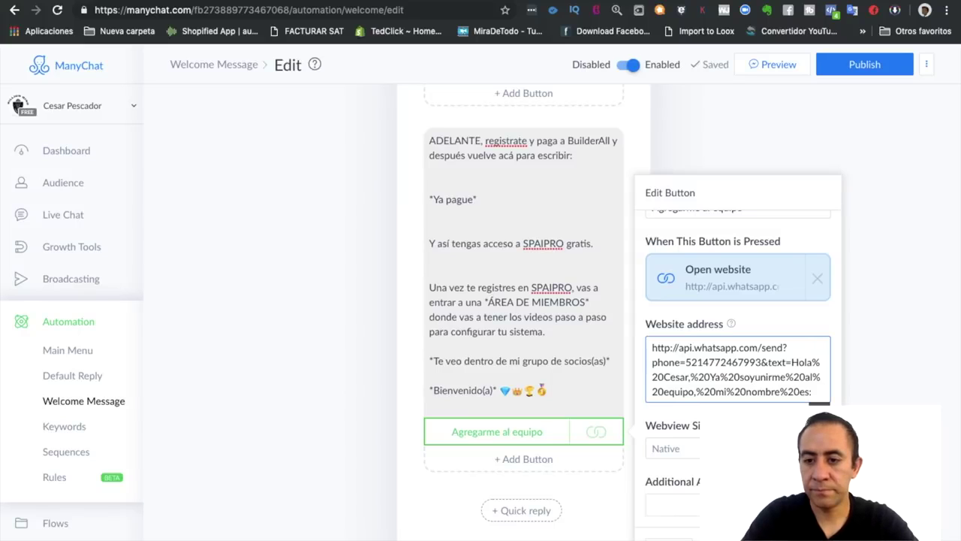
Replace "unirme%20al%20" after "Ya%20soy" with "%20parte%20del" in the WhatsApp link's message text.
{"action": "key", "text": "shift+Right"}
{"action": "key", "text": "shift+Right"}
{"action": "key", "text": "shift+Right"}
{"action": "key", "text": "shift+Right"}
{"action": "key", "text": "shift+Right"}
{"action": "key", "text": "shift+Right"}
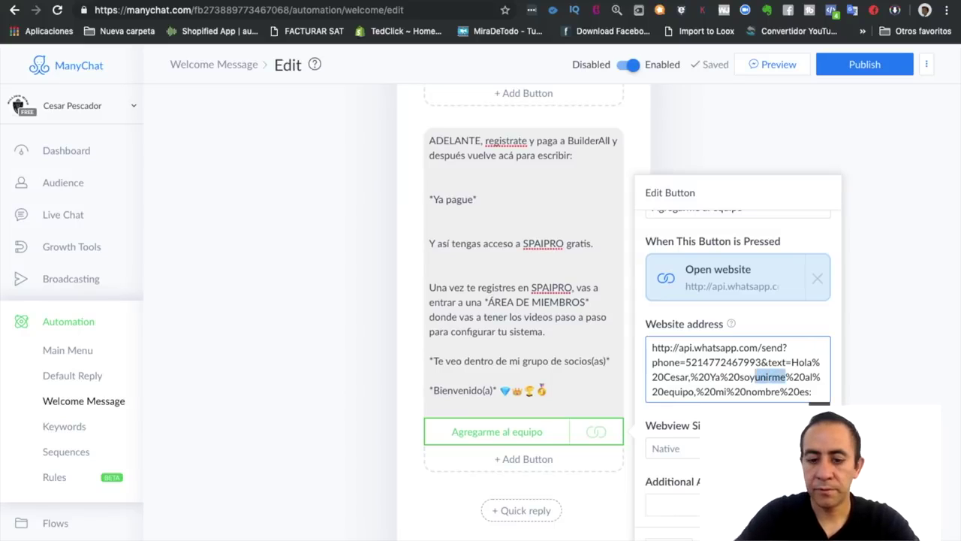
{"action": "key", "text": "BackSpace"}
{"action": "key", "text": "Right"}
{"action": "key", "text": "Right"}
{"action": "key", "text": "Right"}
{"action": "key", "text": "shift+Right"}
{"action": "type", "text": "parte"}
{"action": "key", "text": "shift+Right"}
{"action": "key", "text": "shift+Right"}
{"action": "key", "text": "shift+Right"}
{"action": "key", "text": "Left"}
{"action": "key", "text": "Left"}
{"action": "type", "text": "del"}
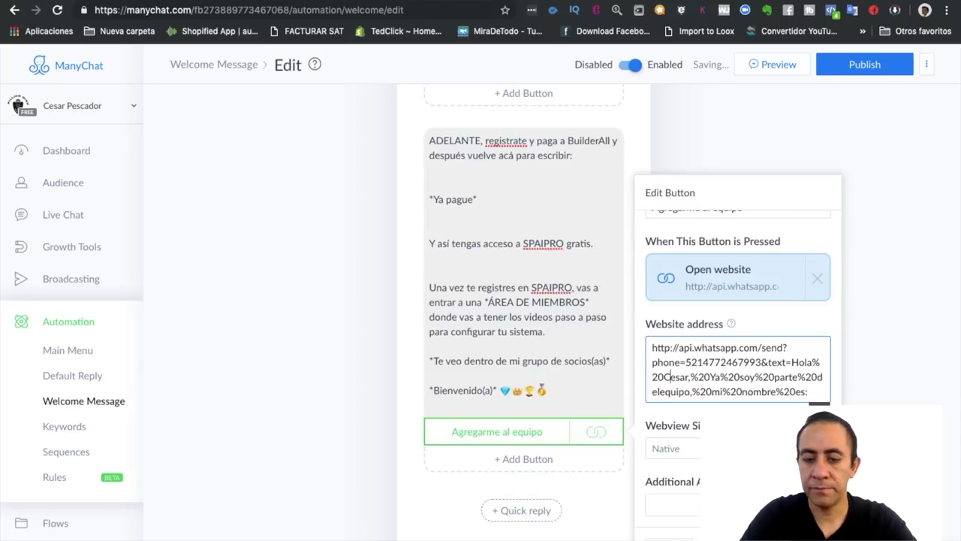
Insert "%20" between "del" and "equipo" in the WhatsApp link and close the button's settings.
{"action": "key", "text": "shift+Right"}
{"action": "key", "text": "shift+Right"}
{"action": "key", "text": "shift+Right"}
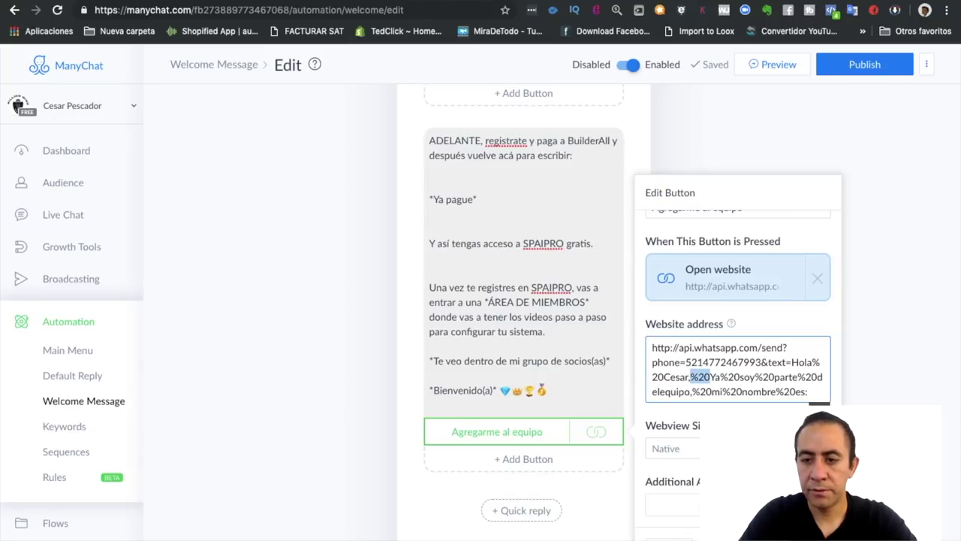
{"action": "left_click", "coordinate": [808, 391]}
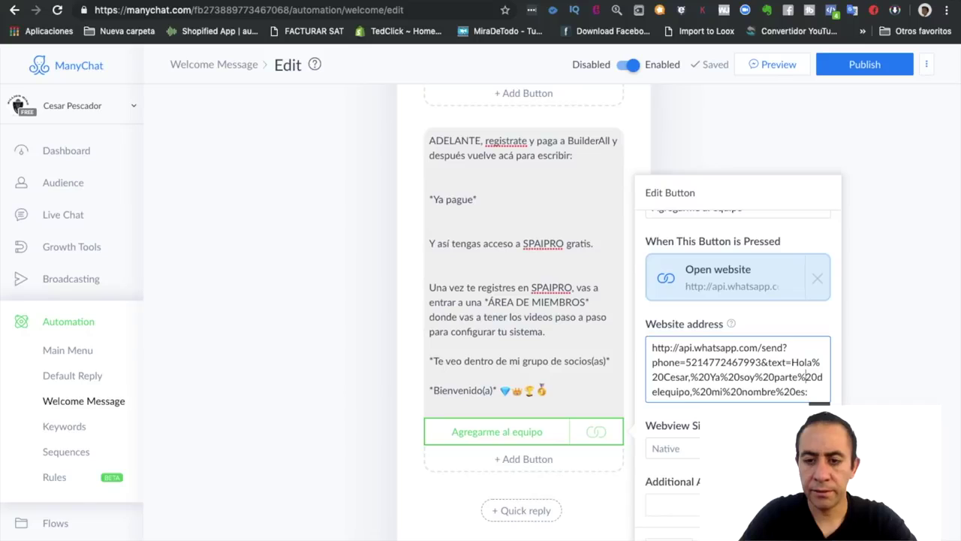
{"action": "type", "text": "%20"}
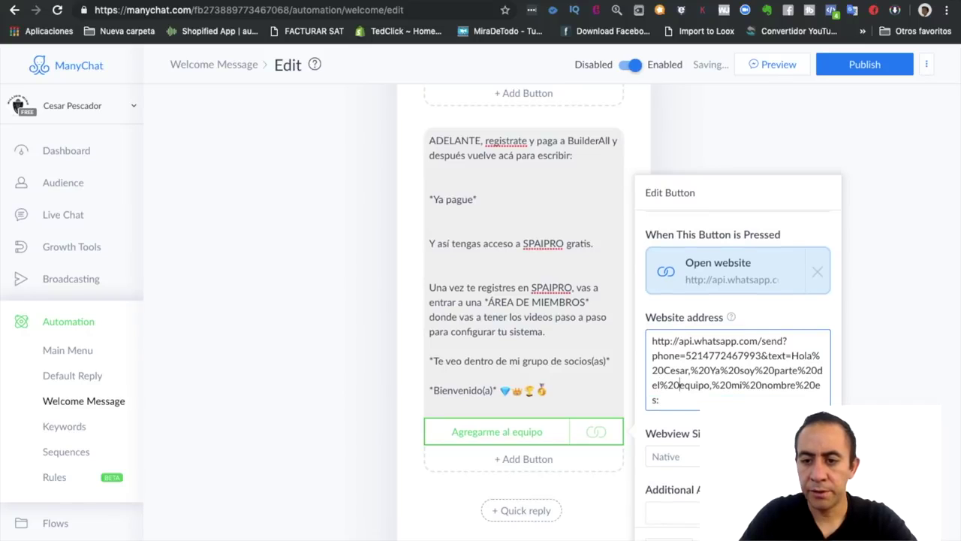
{"action": "key", "text": "Right"}
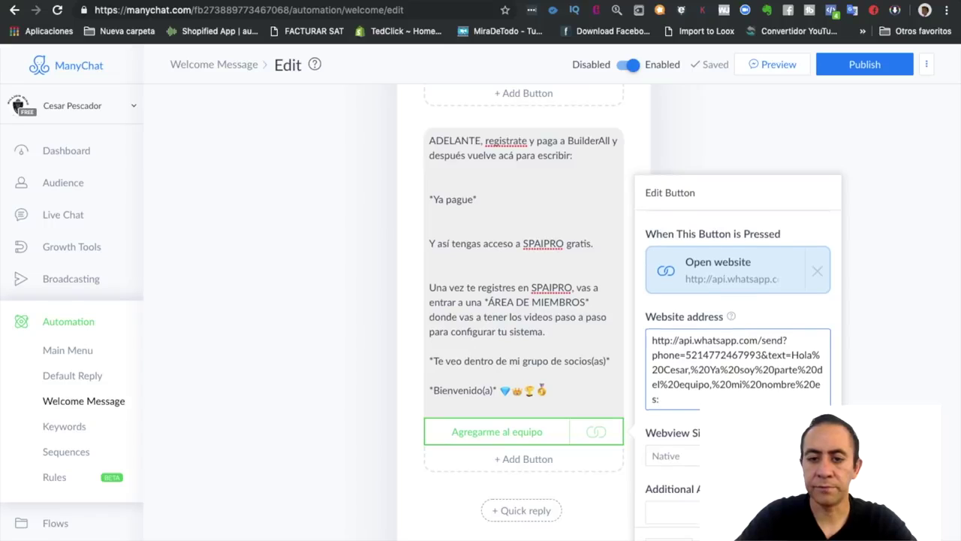
{"action": "scroll", "coordinate": [738, 361], "scroll_direction": "down", "scroll_amount": 1}
{"action": "key", "text": "Escape"}
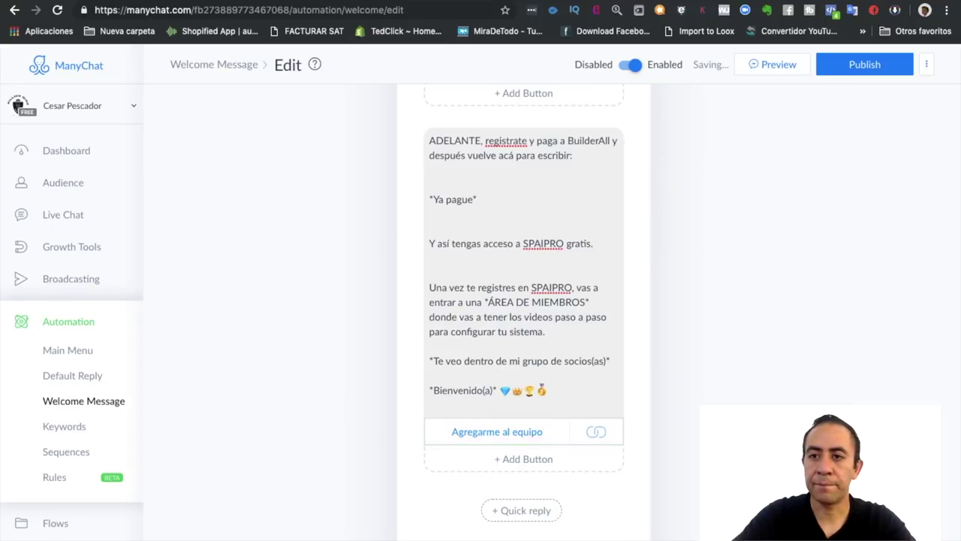
Publish the updated welcome message flow and send a preview of it to Messenger.
{"action": "left_click", "coordinate": [865, 65]}
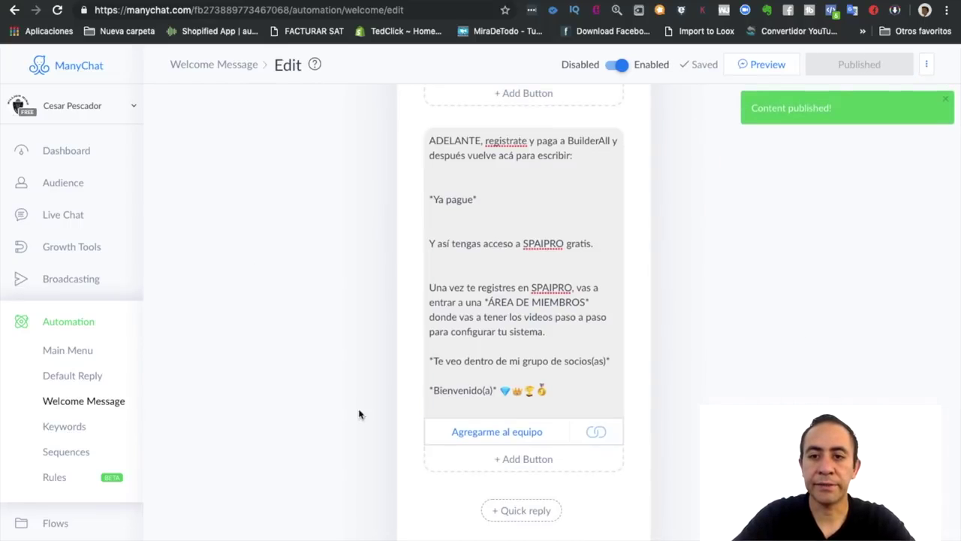
{"action": "scroll", "coordinate": [464, 386], "scroll_direction": "up", "scroll_amount": 10}
{"action": "scroll", "coordinate": [464, 391], "scroll_direction": "up", "scroll_amount": 5}
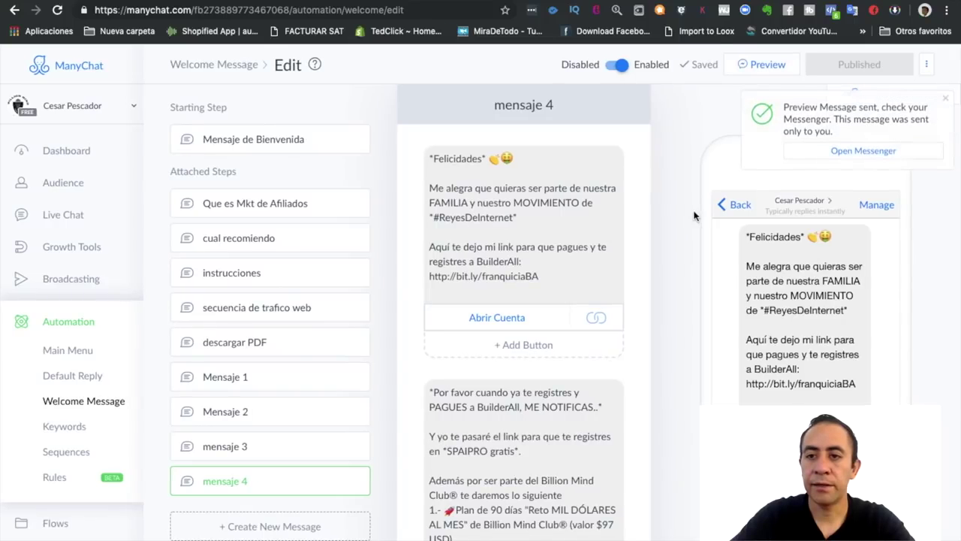
Open the preview conversation in Messenger and choose the "Spaipro" topic in the welcome message.
{"action": "left_click", "coordinate": [864, 152]}
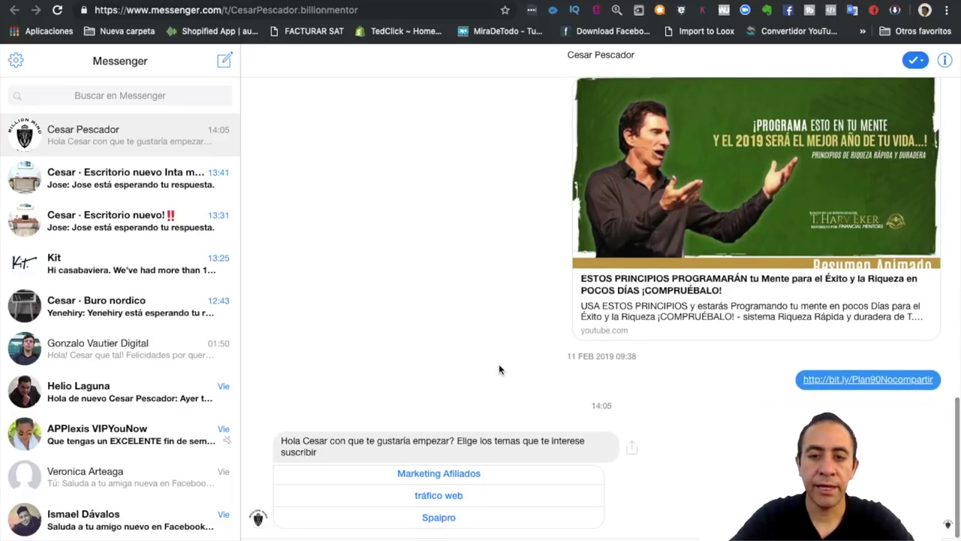
{"action": "scroll", "coordinate": [495, 369], "scroll_direction": "up", "scroll_amount": 1}
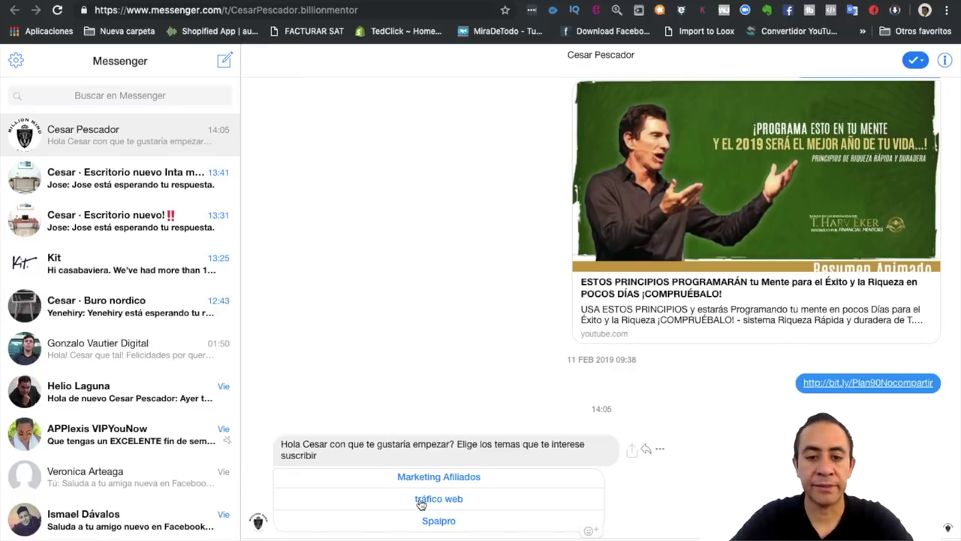
{"action": "scroll", "coordinate": [423, 504], "scroll_direction": "down", "scroll_amount": 1}
{"action": "scroll", "coordinate": [434, 496], "scroll_direction": "up", "scroll_amount": 1}
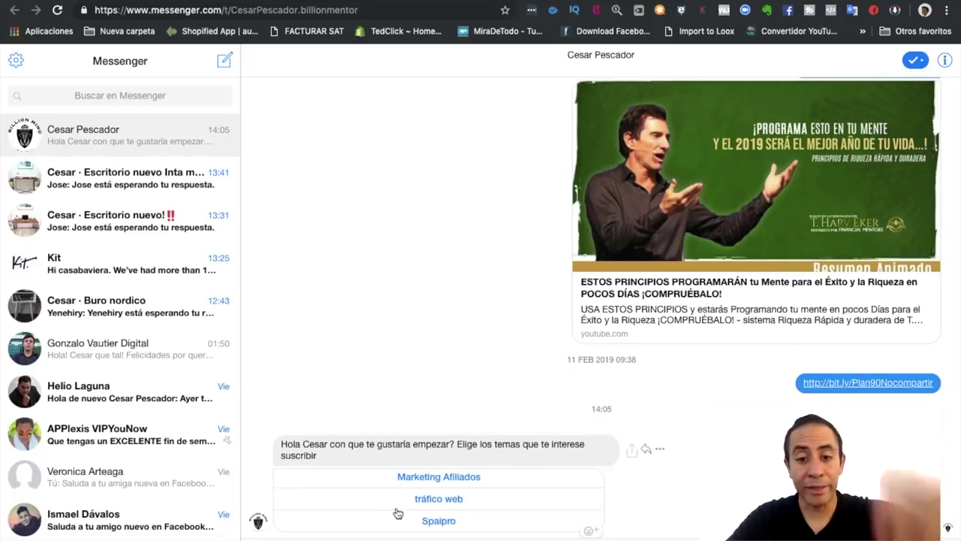
{"action": "scroll", "coordinate": [398, 515], "scroll_direction": "down", "scroll_amount": 1}
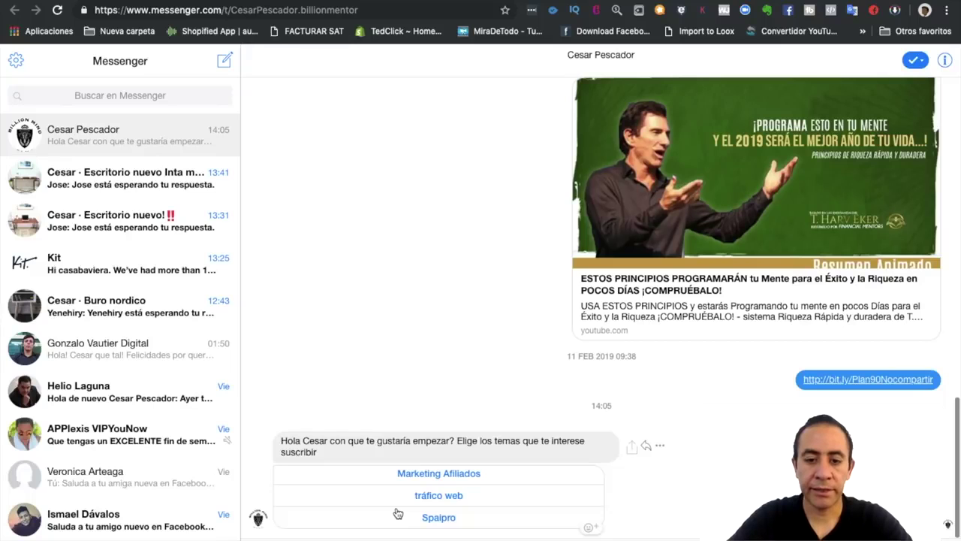
{"action": "left_click", "coordinate": [439, 518]}
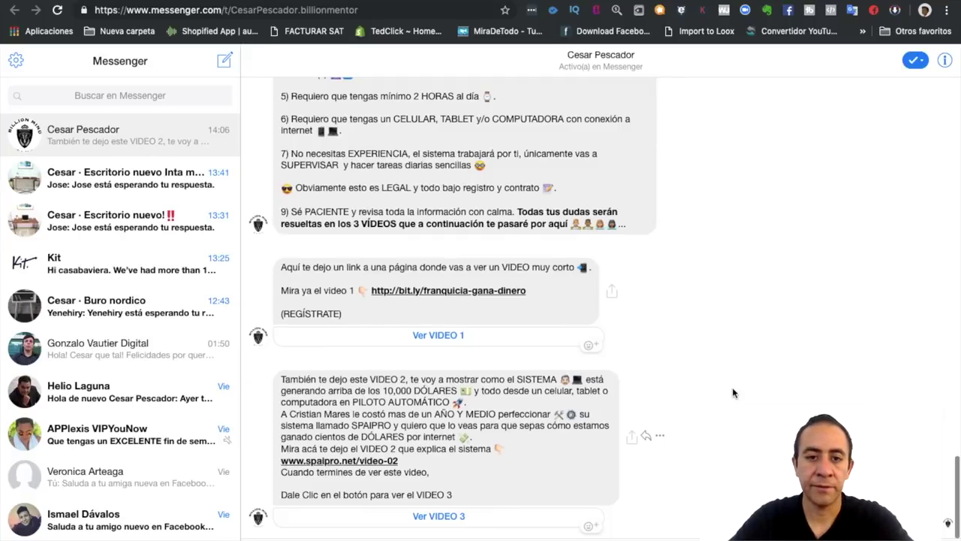
Review the Spaipro replies in the chat and test the video 1 link and the "Ver VIDEO 1" button.
{"action": "scroll", "coordinate": [732, 387], "scroll_direction": "up", "scroll_amount": 5}
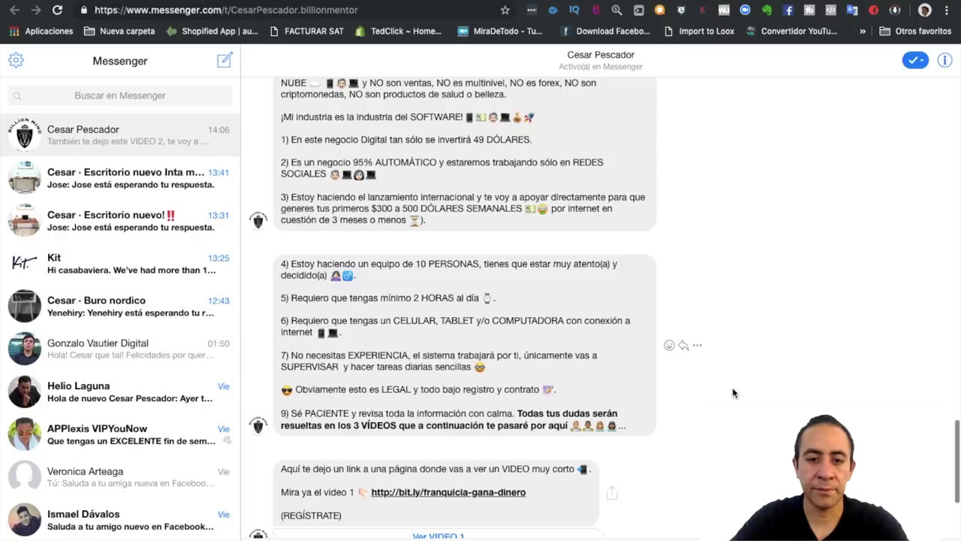
{"action": "scroll", "coordinate": [732, 387], "scroll_direction": "down", "scroll_amount": 5}
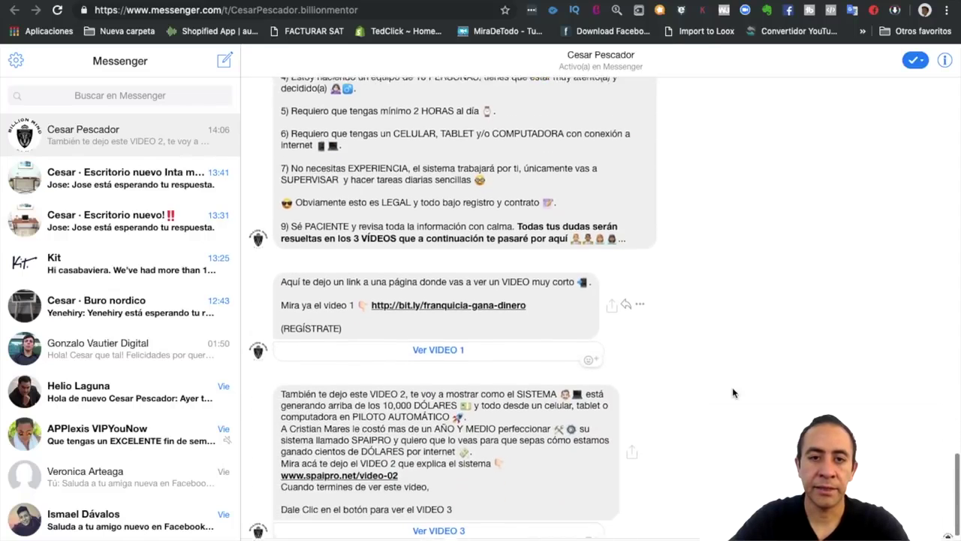
{"action": "left_click", "coordinate": [444, 301]}
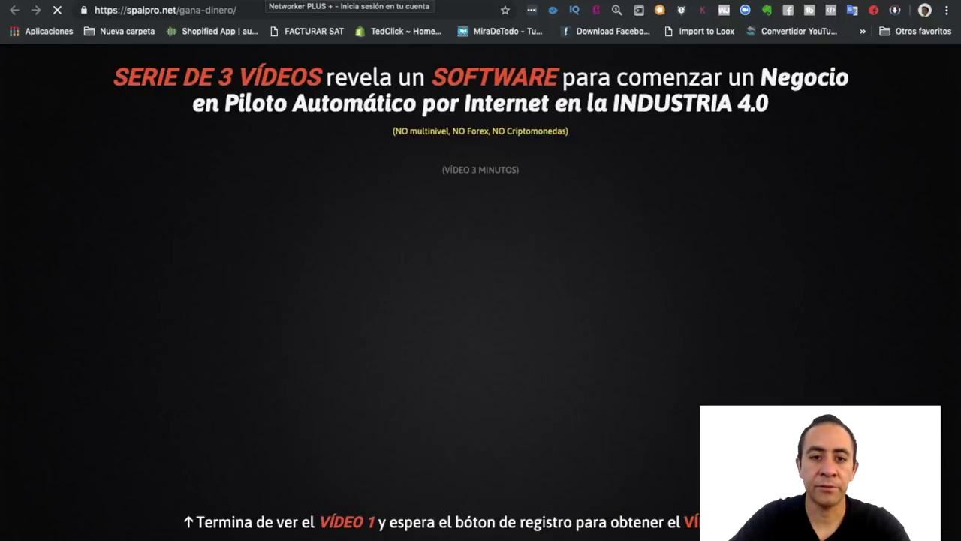
{"action": "key", "text": "ctrl+w"}
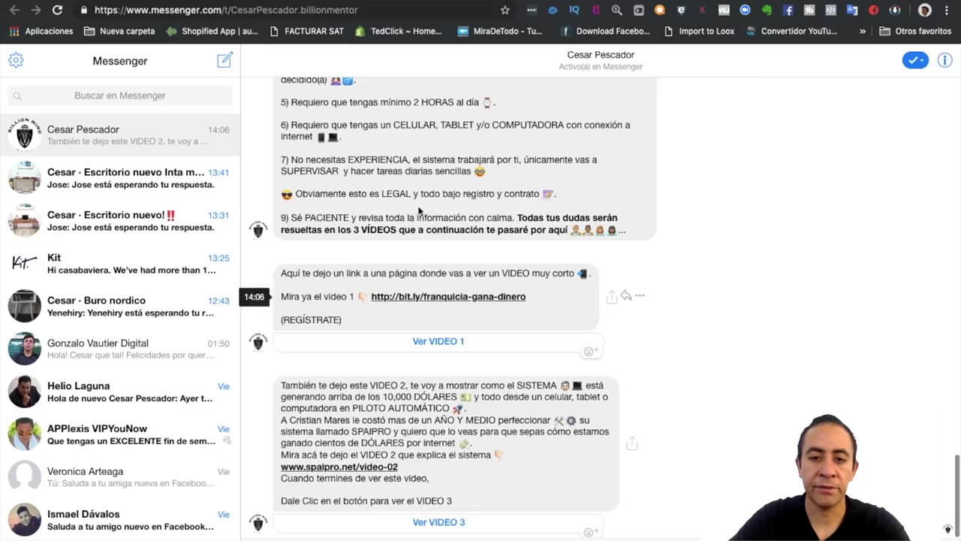
{"action": "left_click", "coordinate": [439, 342]}
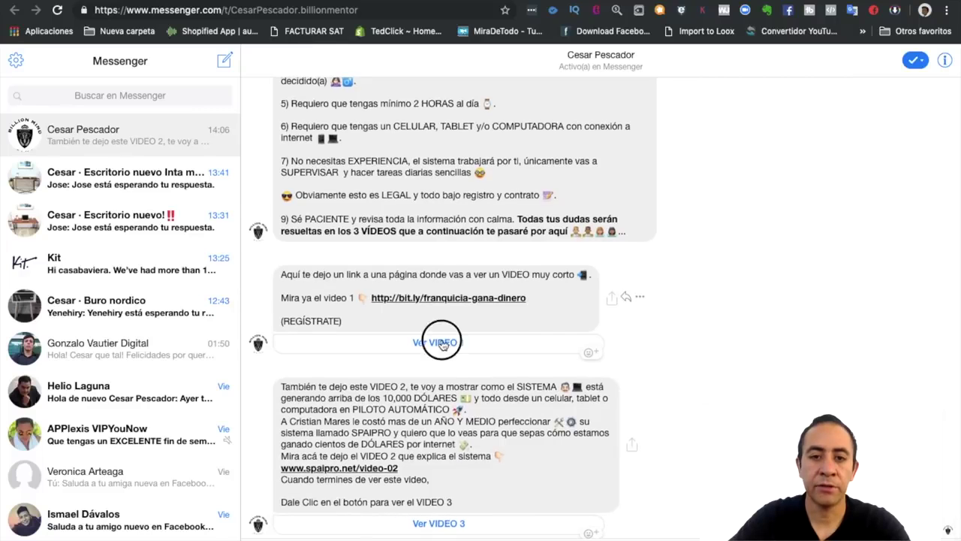